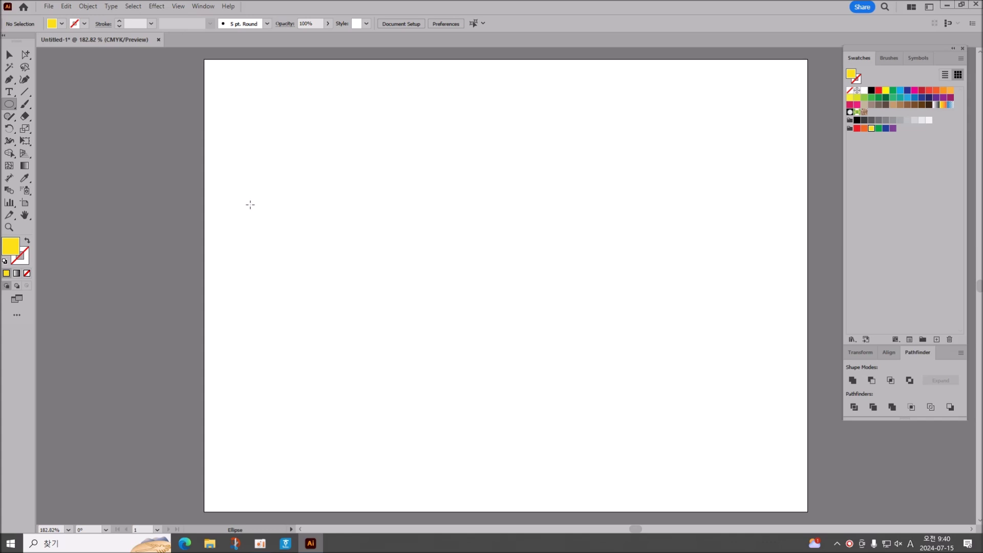
Step: Draw a yellow three-point cake-top wedge with the Pen tool in the artboard's upper-left area, curving its short outer edge
left_click(9, 80)
left_click(357, 153)
left_click(257, 231)
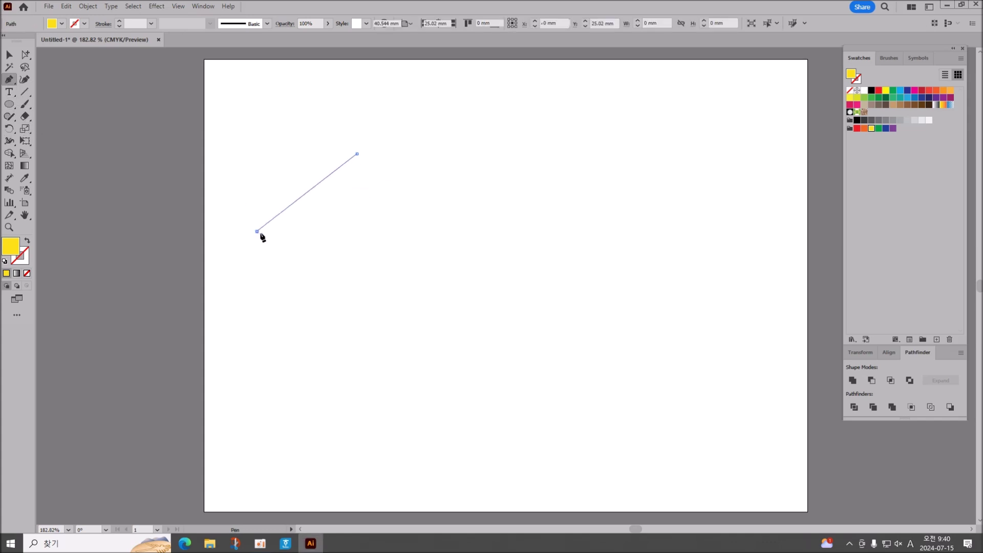
left_click(385, 205)
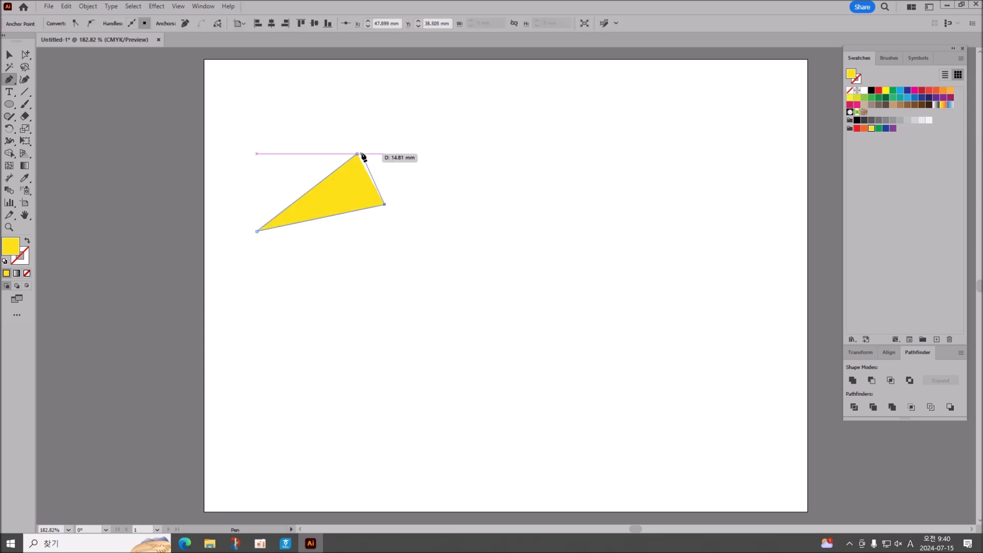
left_click_drag(358, 154, 308, 154)
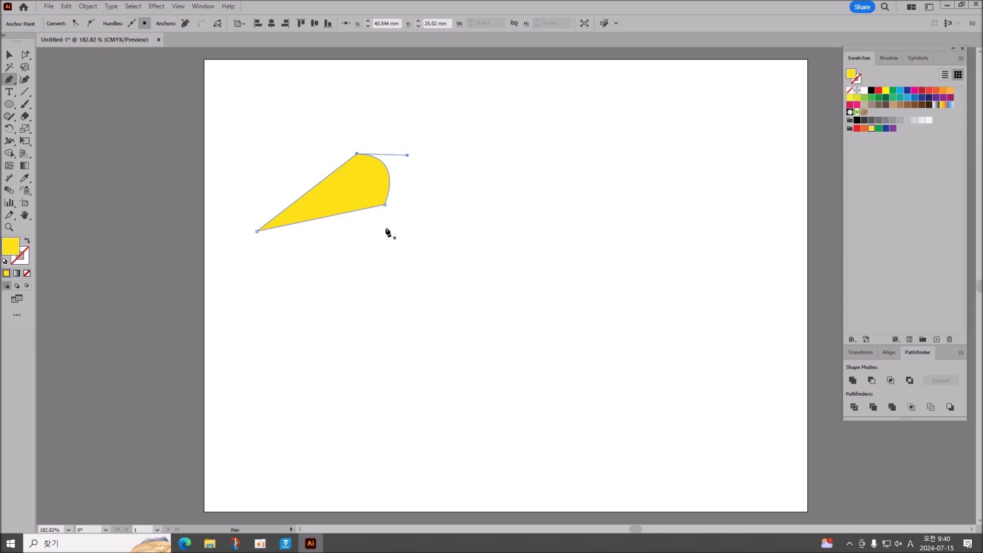
Step: Draw a closed four-sided side face beneath the yellow wedge with the Pen tool and fill it dark brown
left_click(383, 197)
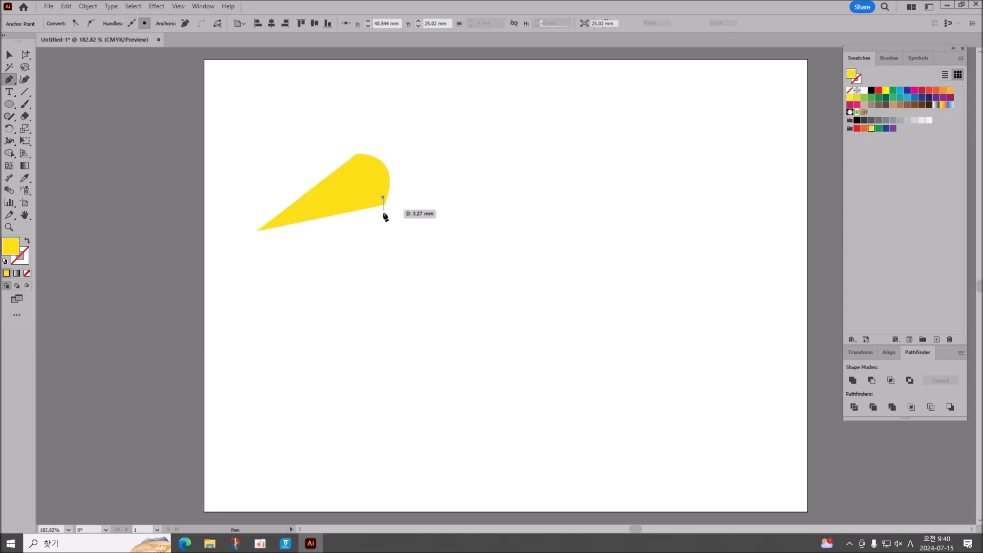
left_click(386, 265)
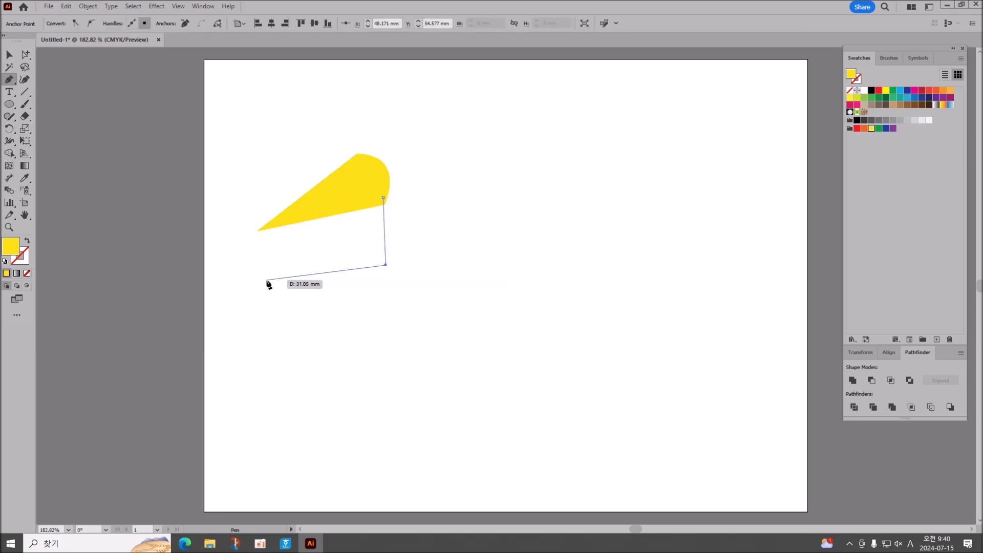
left_click(267, 280)
left_click(259, 229)
left_click(382, 197)
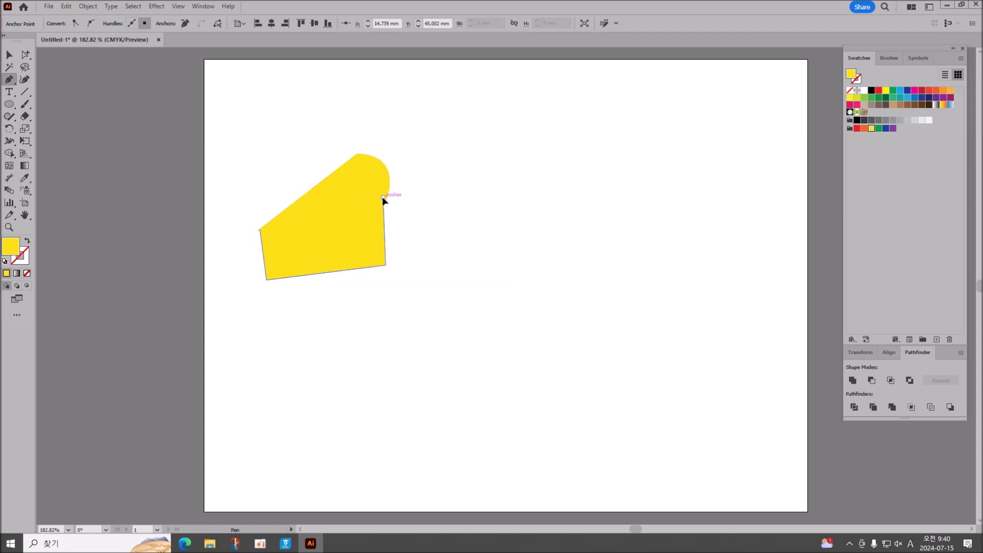
left_click(922, 104)
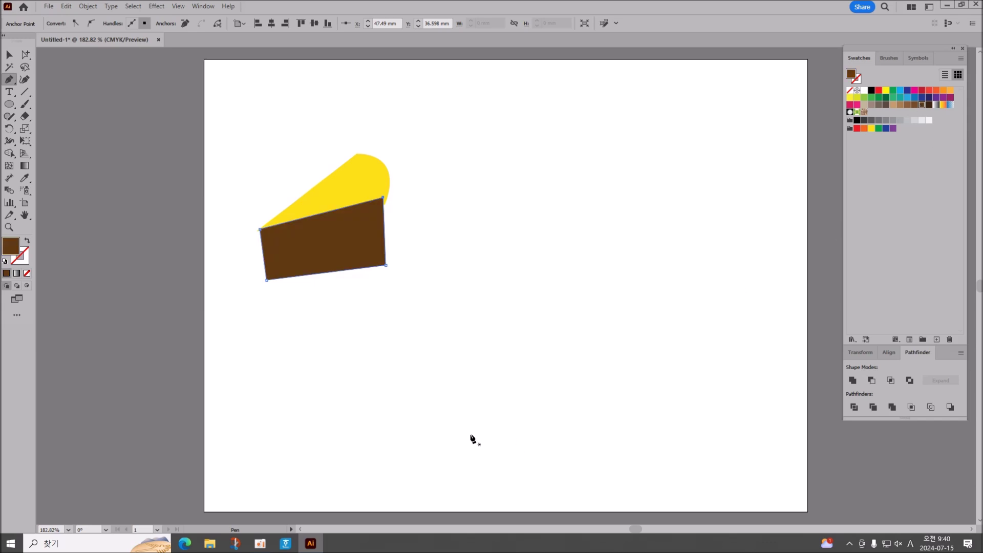
Step: Delete the brown side face and the yellow wedge from the artboard
key("Delete")
key("Delete")
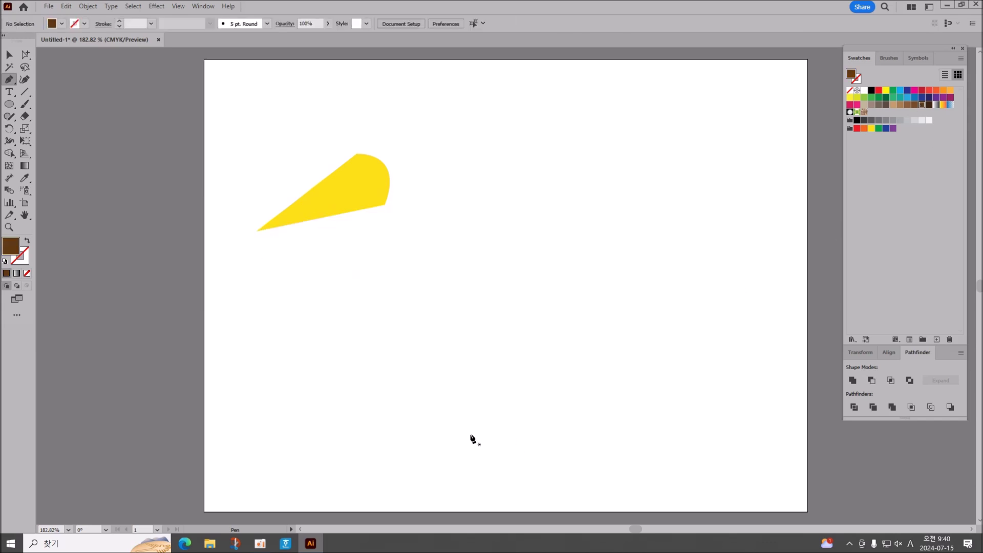
left_click(10, 56)
left_click(354, 190)
key("Delete")
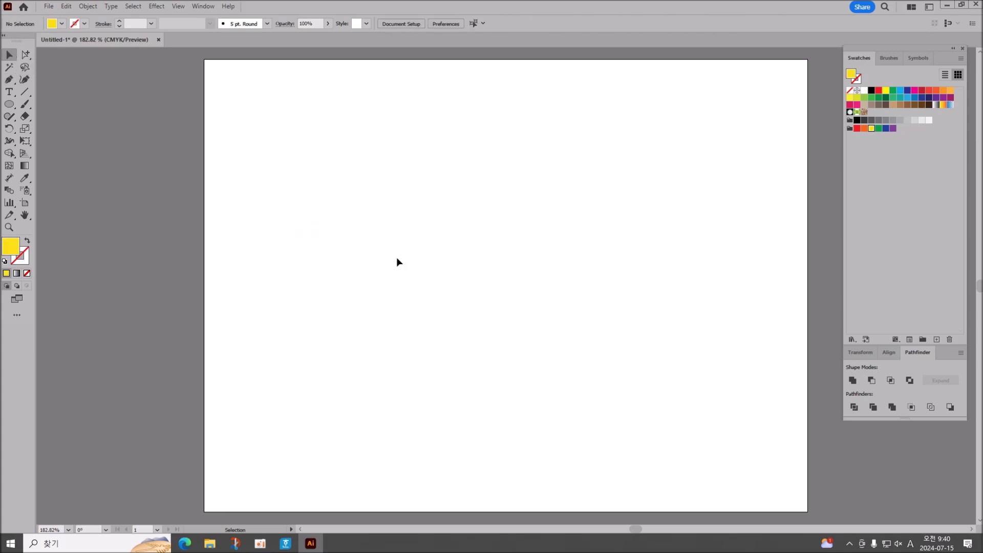
Step: Draw a yellow circle about 77 mm across mid-artboard and reduce it to a narrow pie wedge pointing up and to the right
left_click(9, 104)
left_click_drag(318, 142, 518, 432)
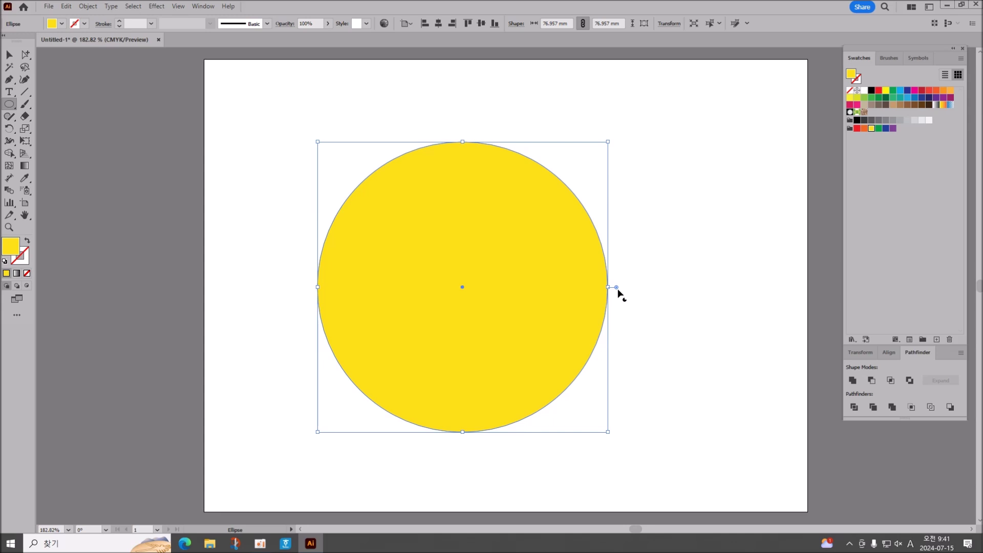
left_click_drag(619, 290, 502, 263)
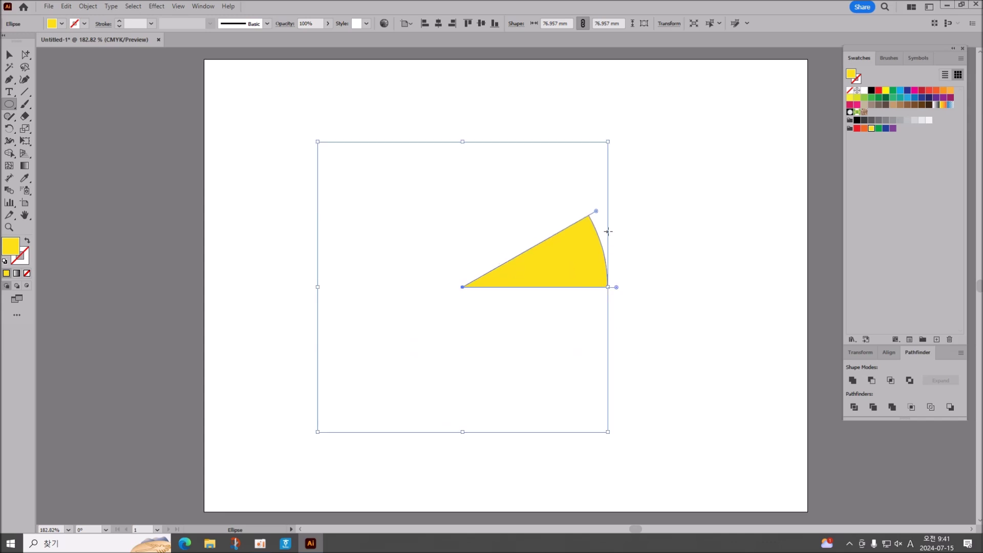
left_click_drag(596, 211, 578, 186)
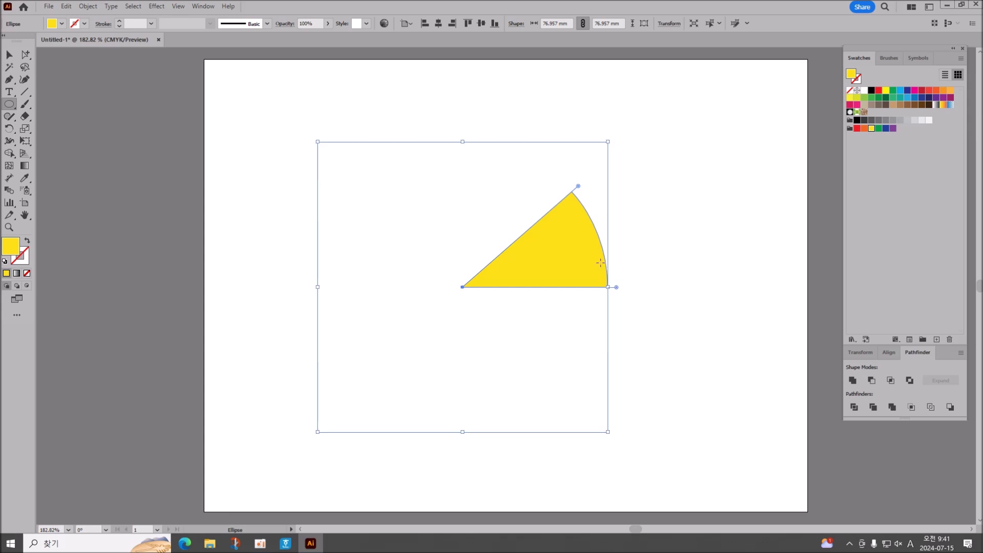
left_click_drag(617, 287, 608, 240)
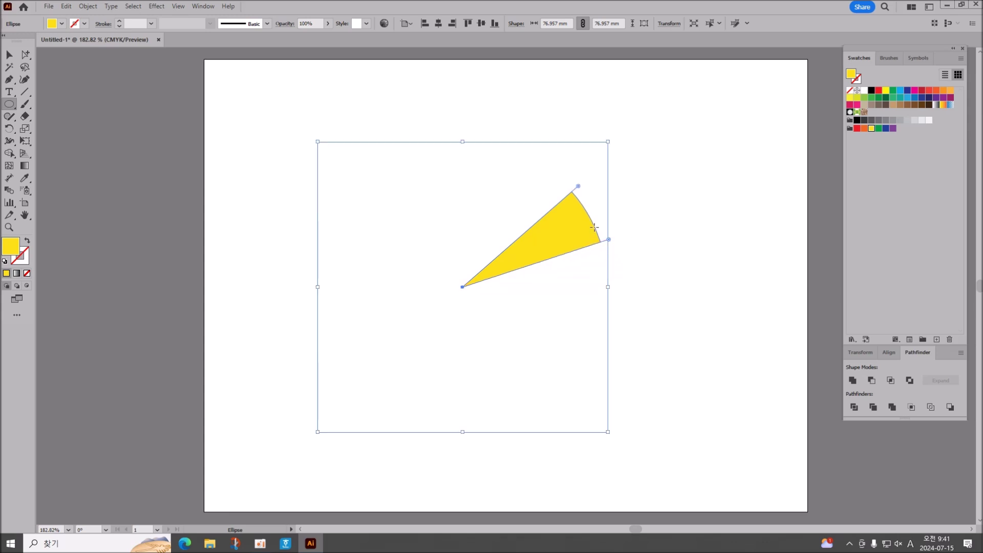
left_click_drag(576, 187, 553, 163)
left_click_drag(609, 240, 610, 241)
Step: Move the pie wedge left, refine its start and end angles, and enlarge the ellipse to about 81.4 × 78.7 mm
left_click_drag(461, 288, 387, 274)
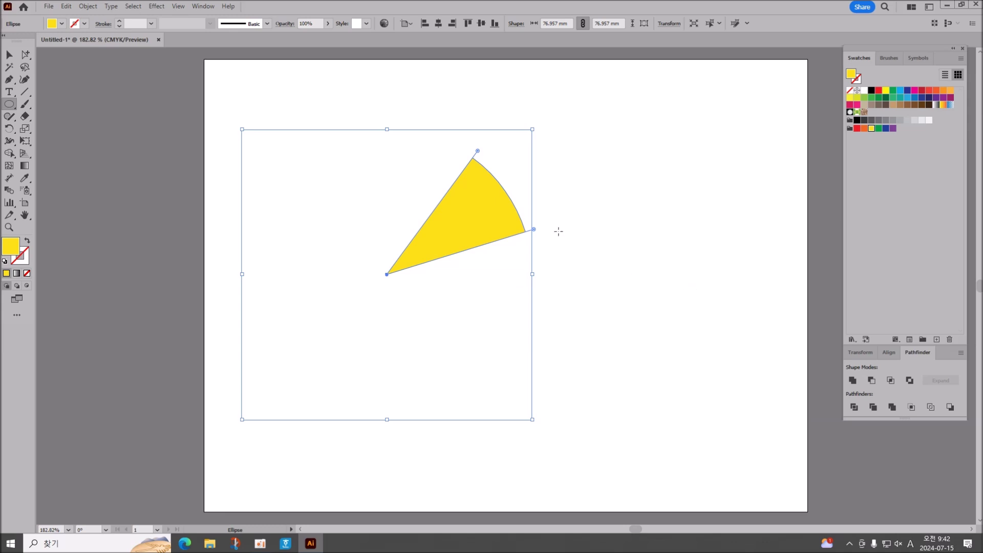
mouse_move(534, 229)
left_mouse_down()
mouse_move(531, 220)
mouse_move(538, 238)
left_mouse_up()
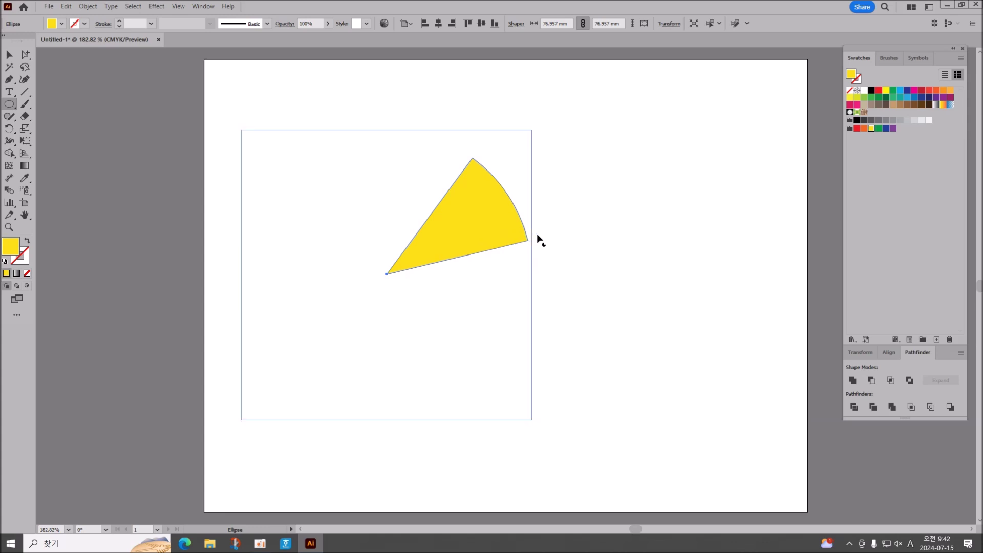
left_click_drag(474, 152, 464, 180)
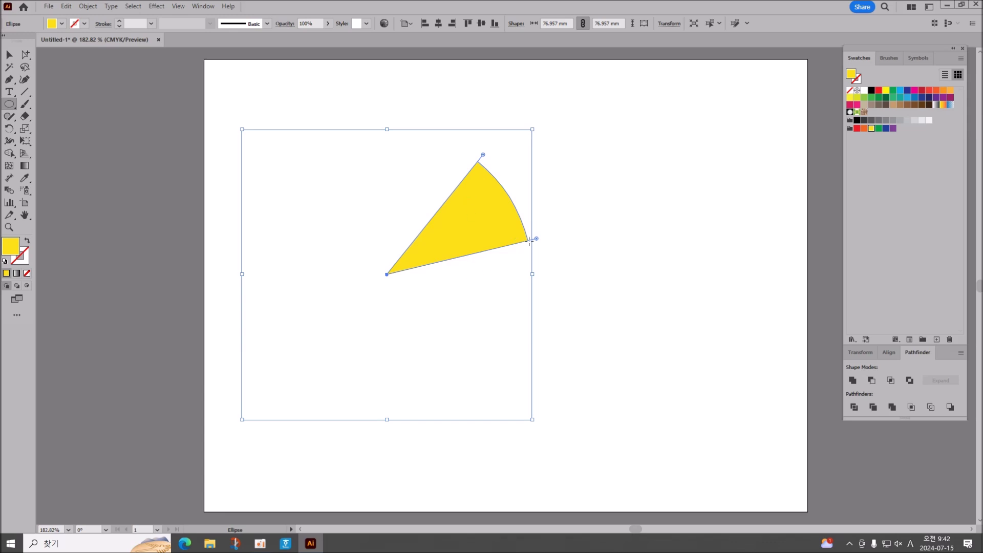
left_click_drag(533, 130, 549, 122)
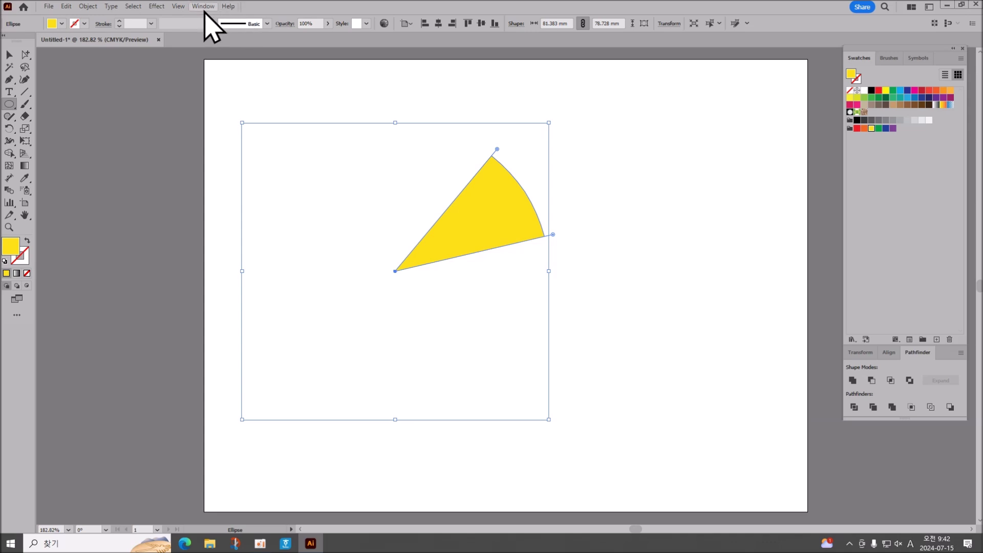
Step: Apply the 3D Extrude & Bevel (Classic) effect to the wedge, 50 pt deep, with custom rotation angles of 53°, 3° and -1°
left_click(157, 6)
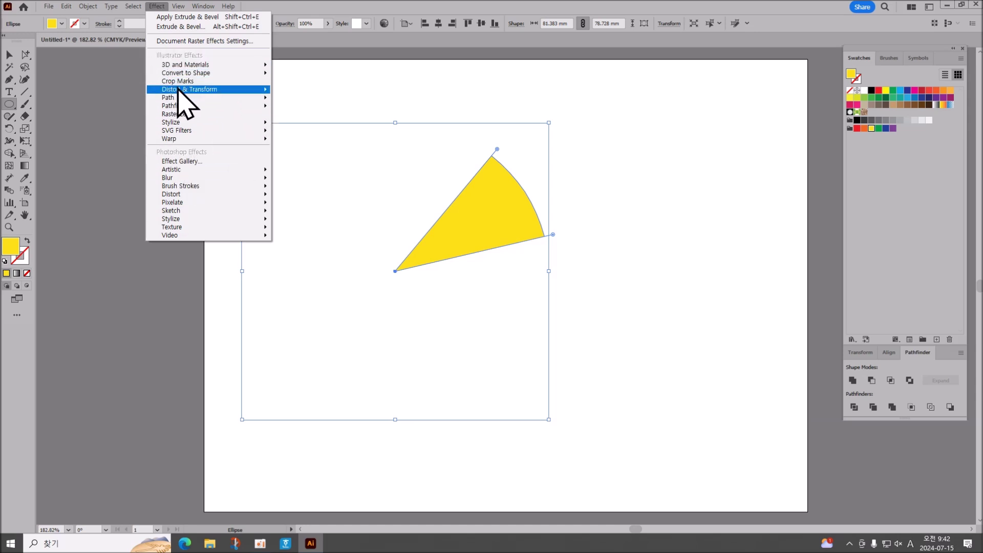
mouse_move(173, 66)
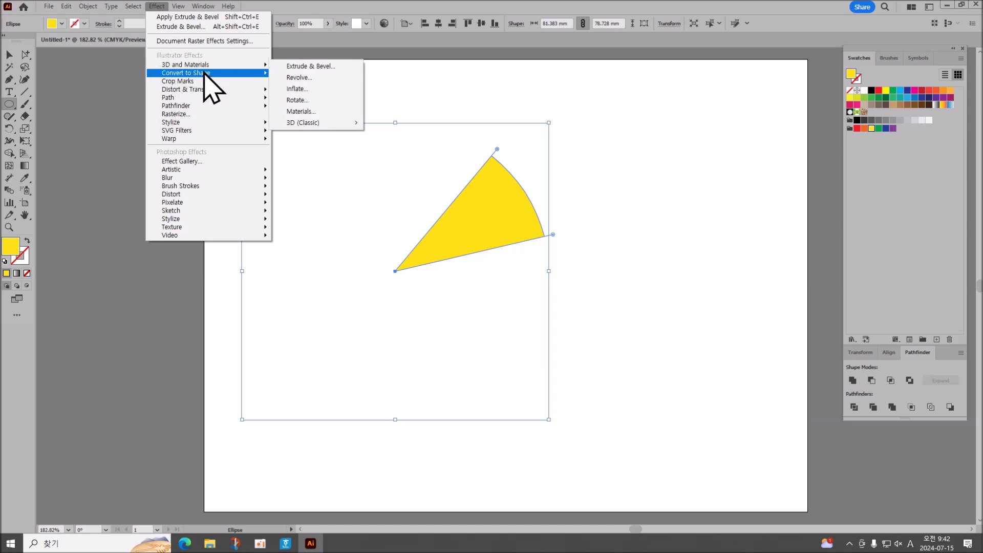
mouse_move(250, 73)
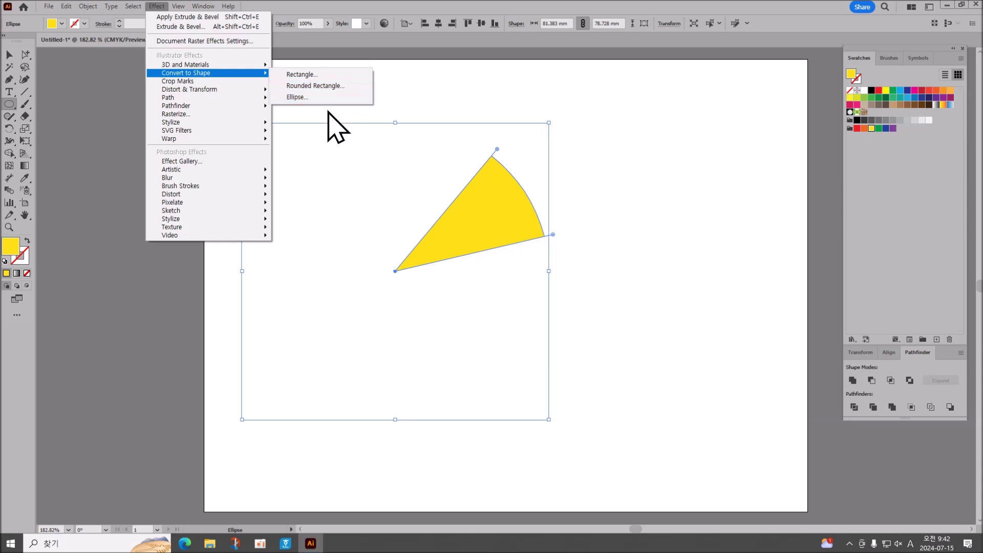
mouse_move(324, 124)
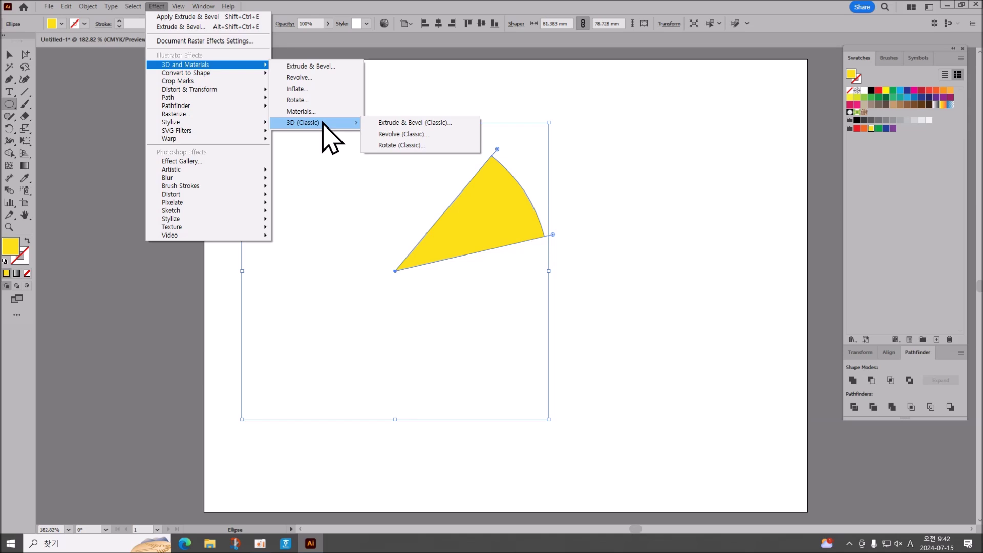
left_click(421, 123)
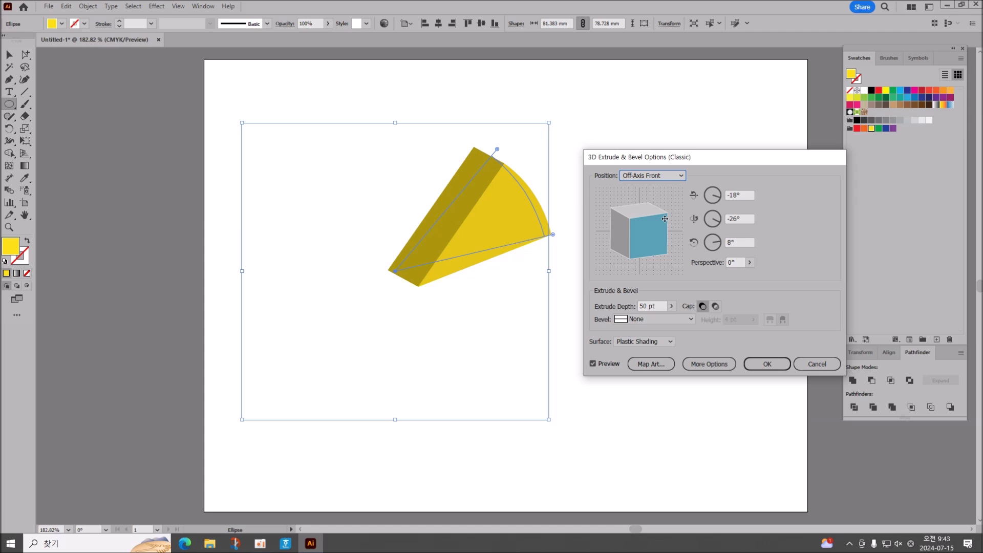
mouse_move(652, 237)
left_mouse_down()
mouse_move(646, 206)
mouse_move(652, 251)
mouse_move(647, 228)
mouse_move(648, 238)
mouse_move(635, 239)
left_mouse_up()
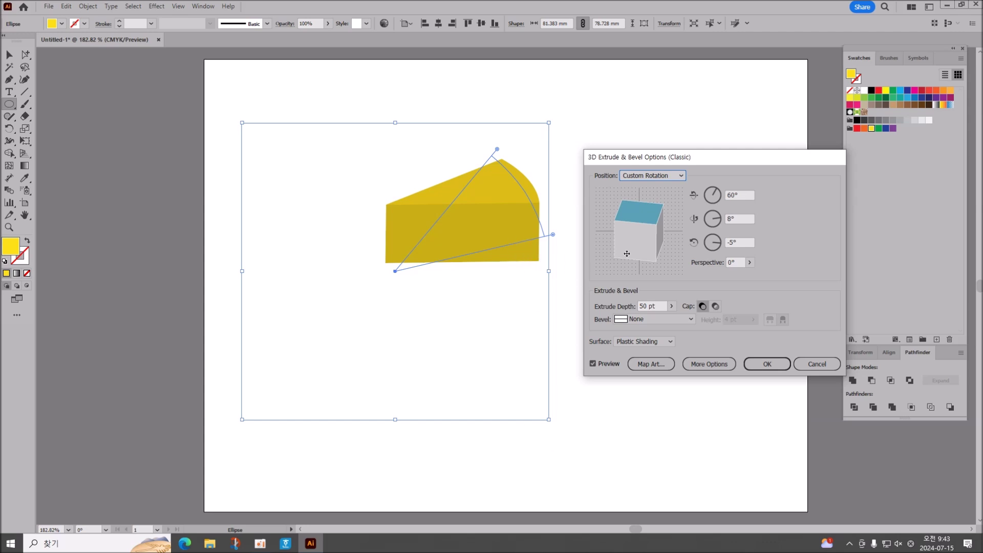
left_click_drag(639, 246, 647, 244)
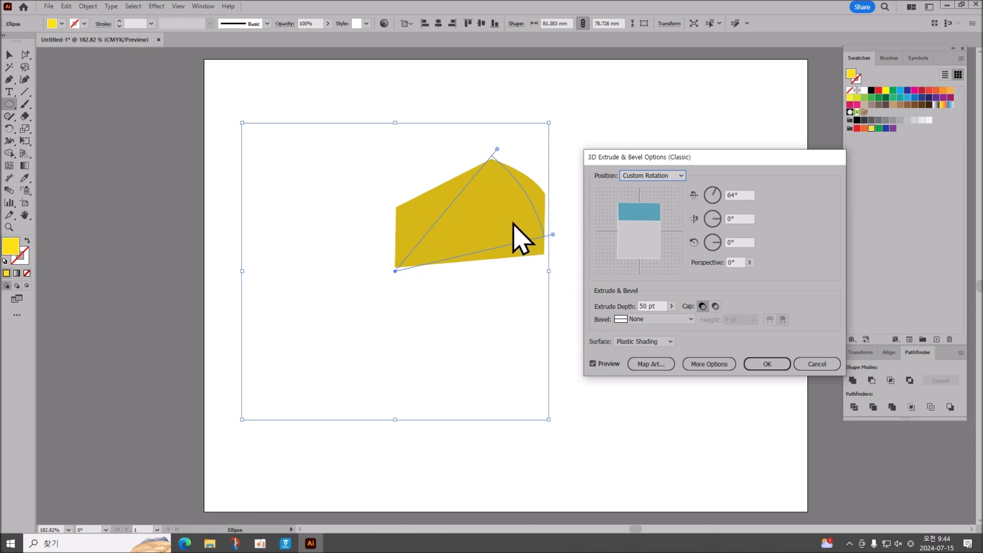
mouse_move(625, 236)
left_mouse_down()
mouse_move(622, 228)
mouse_move(611, 241)
mouse_move(634, 236)
mouse_move(609, 244)
left_mouse_up()
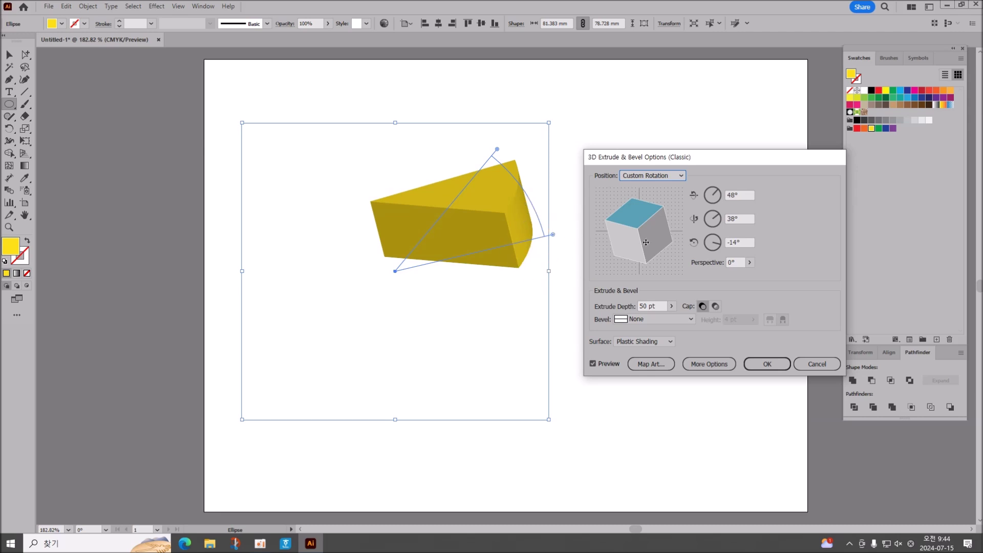
left_click_drag(635, 246, 650, 238)
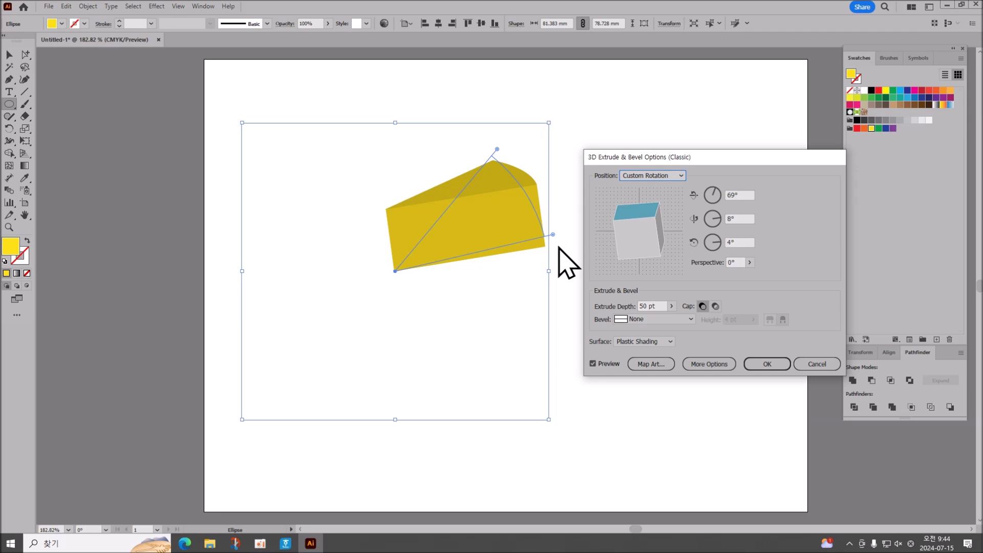
mouse_move(625, 242)
left_mouse_down()
mouse_move(659, 246)
mouse_move(621, 231)
mouse_move(644, 236)
mouse_move(650, 251)
mouse_move(645, 231)
mouse_move(636, 233)
left_mouse_up()
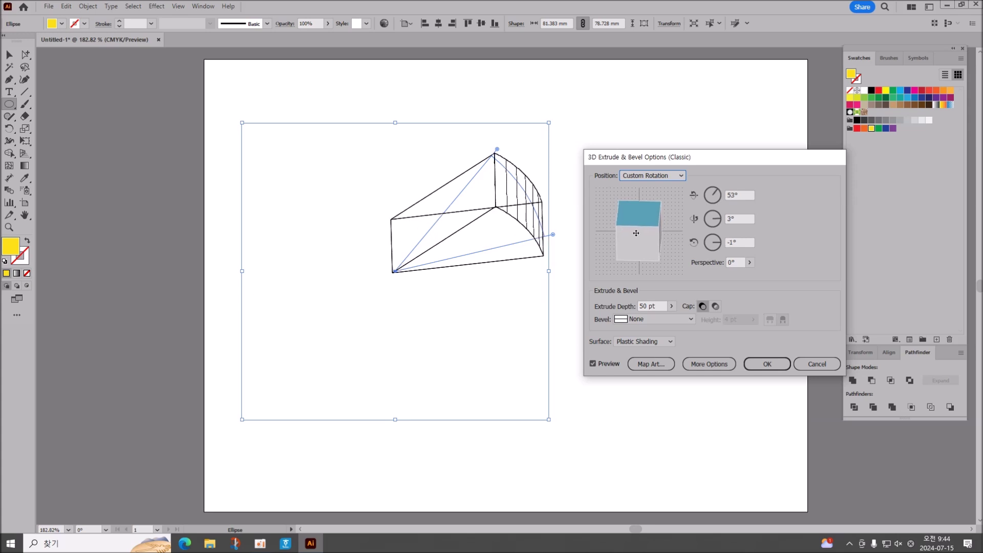
left_click_drag(636, 233, 636, 233)
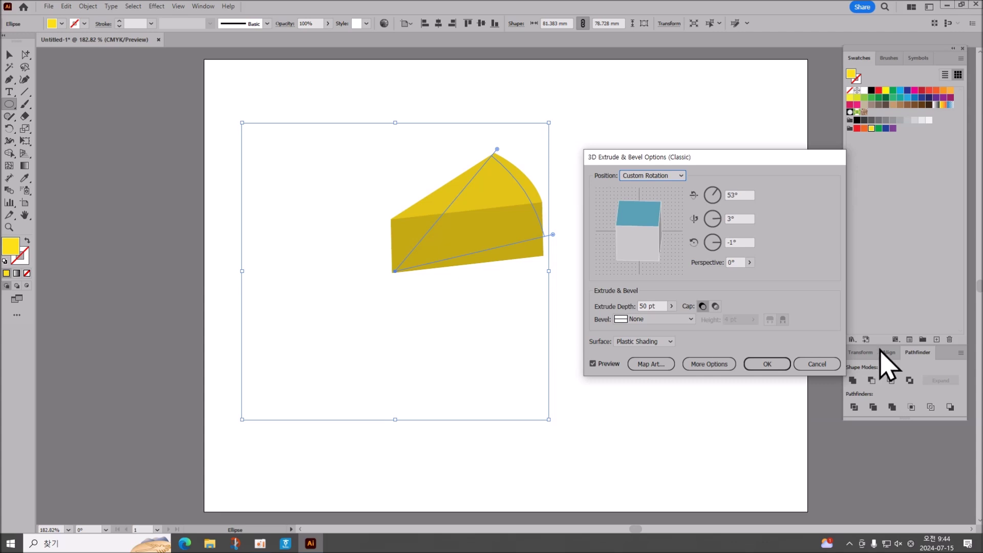
left_click(781, 361)
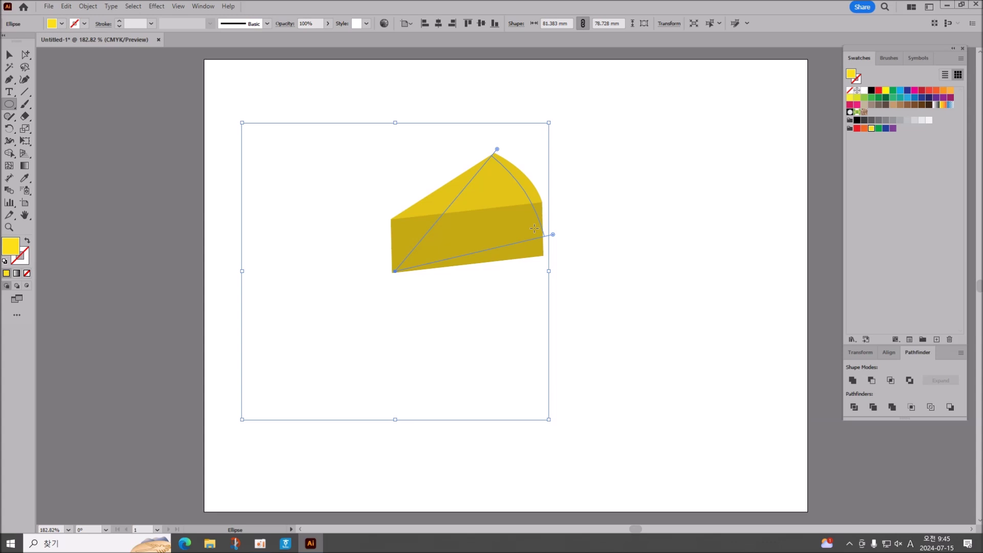
left_click(260, 544)
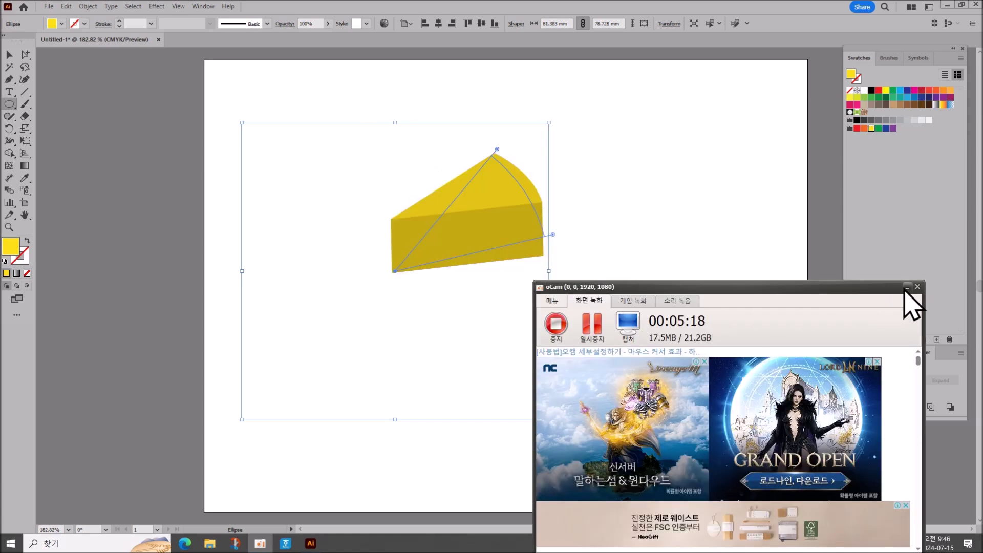
left_click(901, 303)
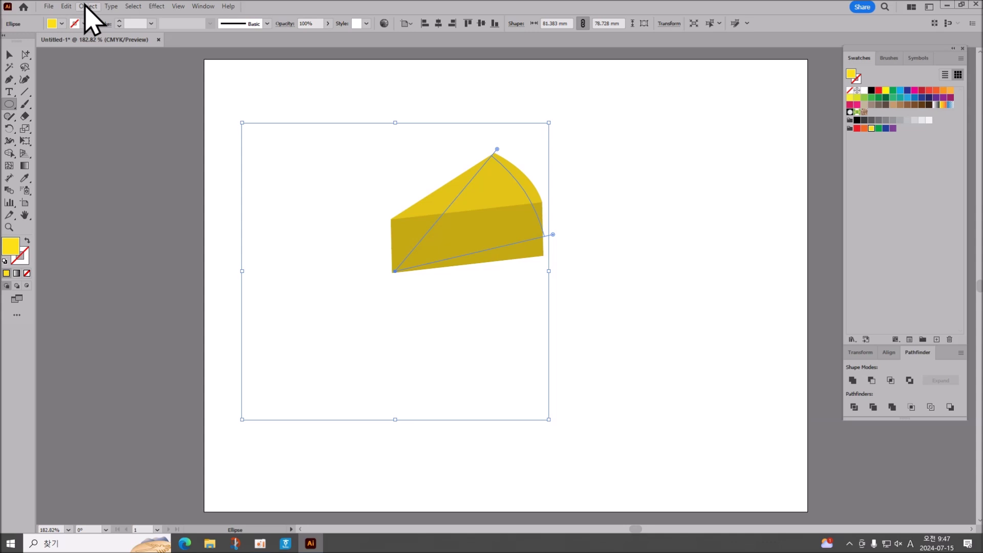
left_click(507, 211)
left_click(443, 265)
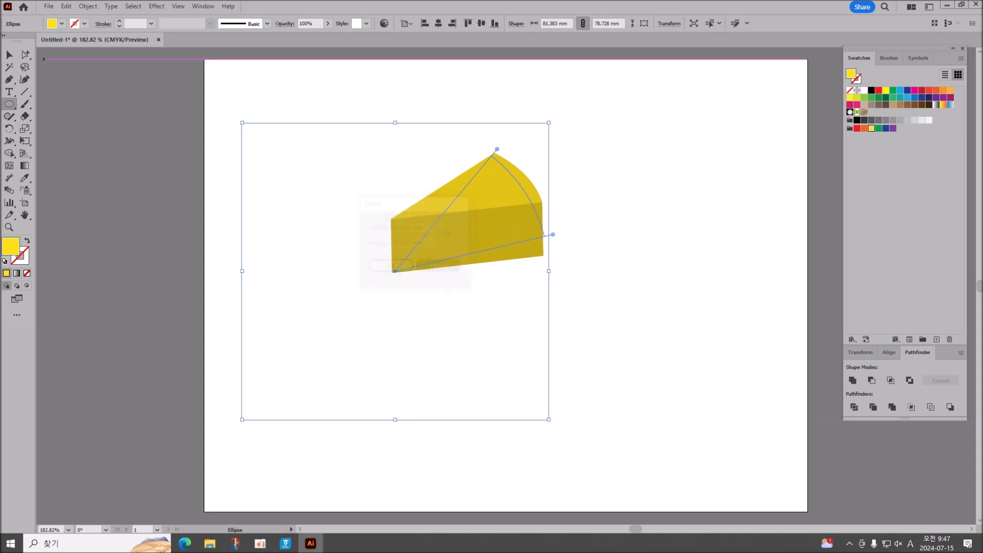
Step: Expand the appearance of the extruded wedge and move the resulting shape left to about X 47.4 mm, Y 38.7 mm
left_click(9, 54)
left_click(89, 6)
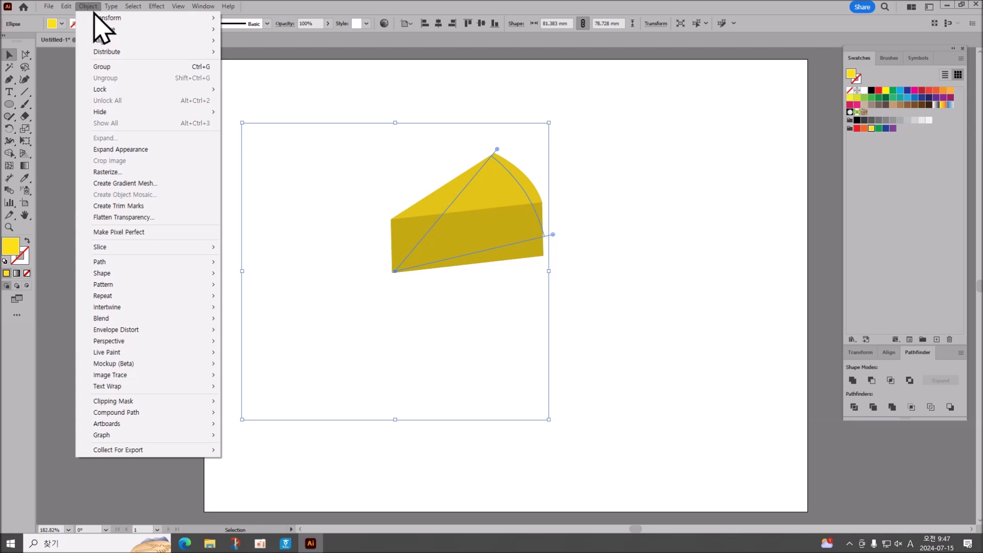
left_click(129, 150)
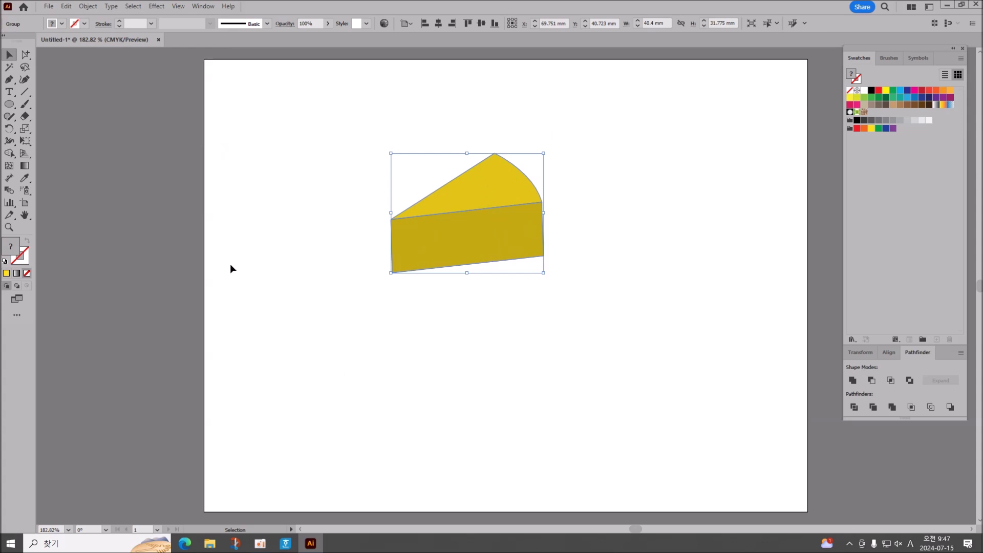
left_click_drag(471, 238, 388, 230)
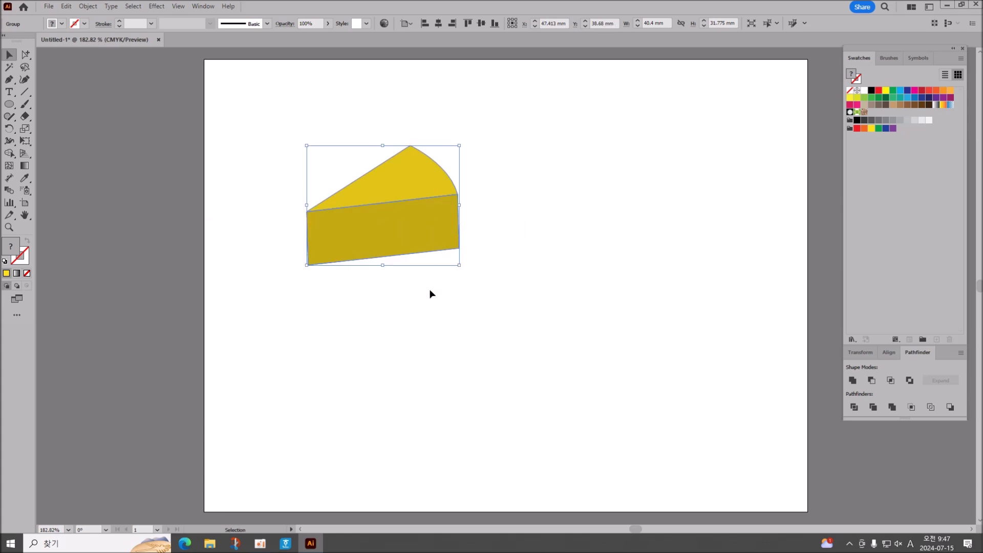
left_click(487, 340)
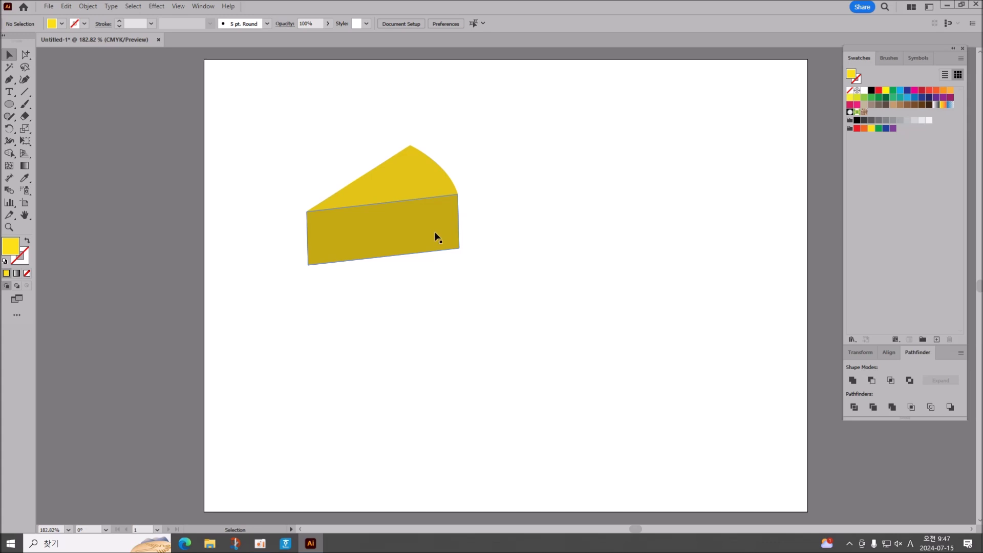
left_click(405, 229)
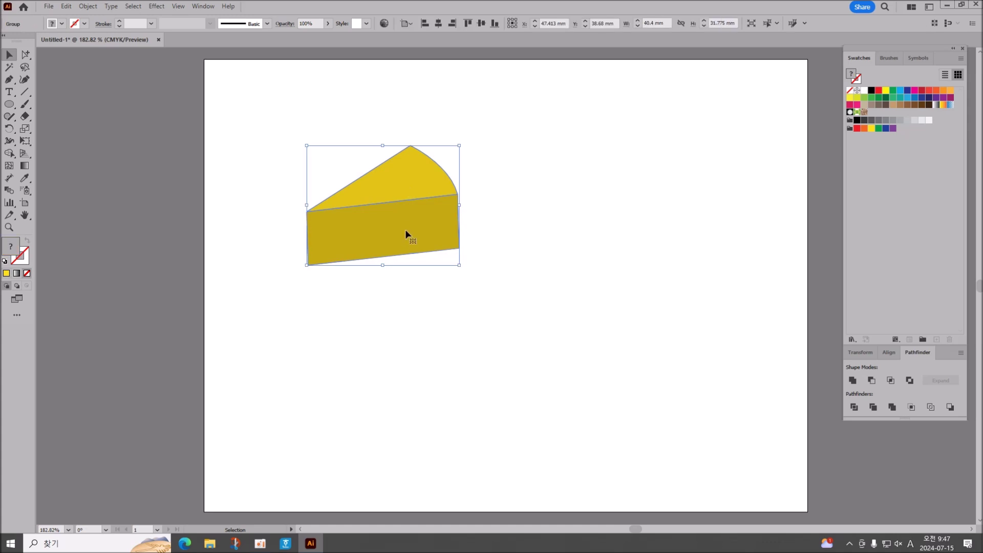
left_click(490, 333)
left_click(410, 174)
left_click(78, 60)
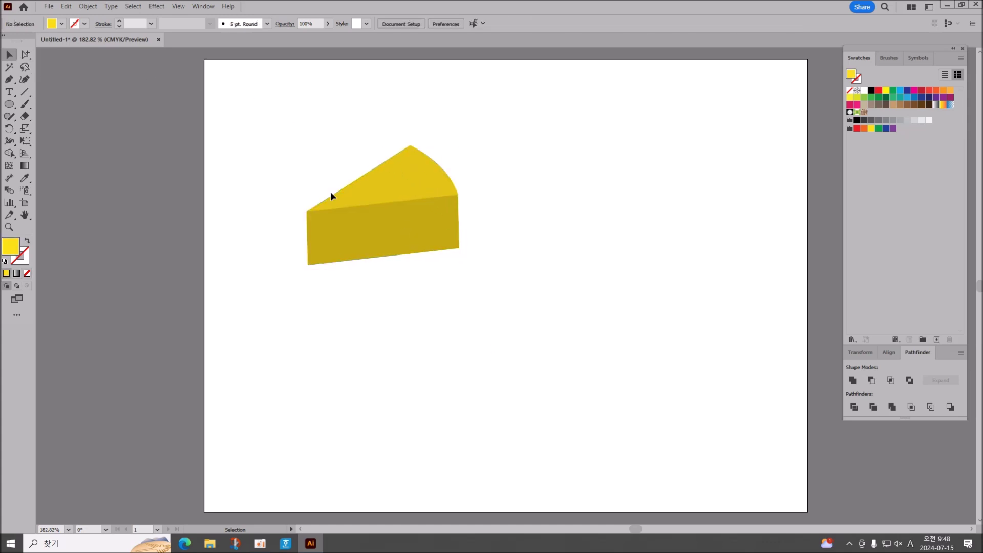
left_click(363, 197)
left_click(362, 197)
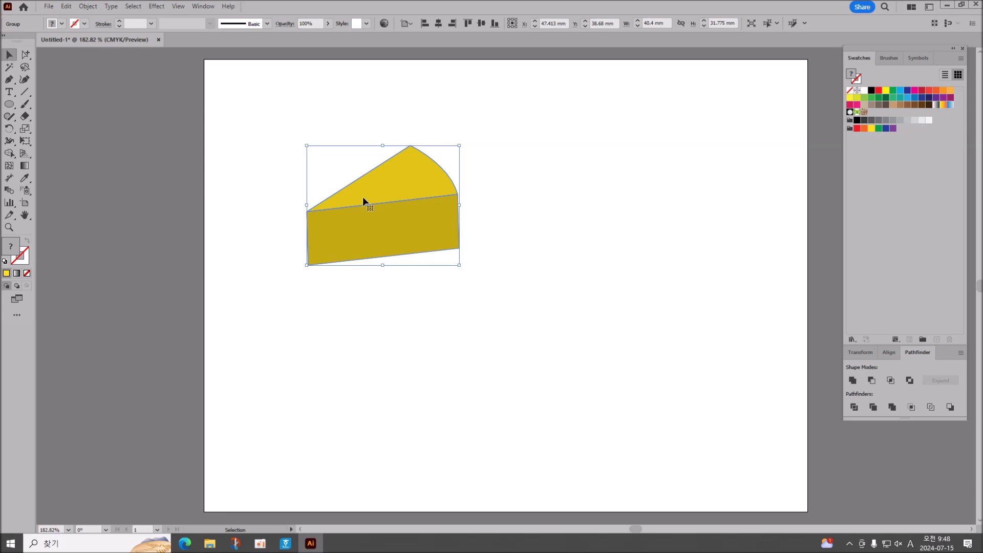
left_click(446, 371)
left_click(413, 229)
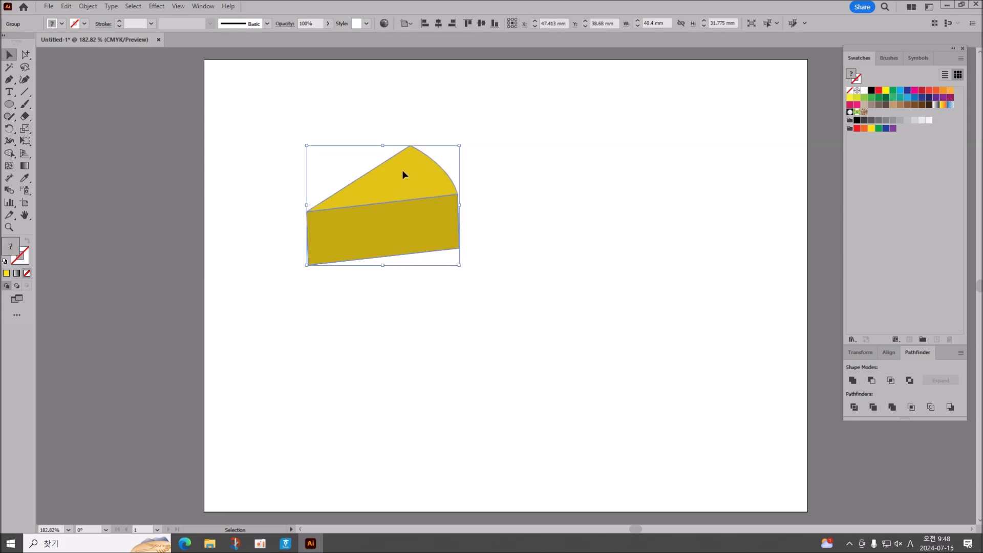
left_click(361, 113)
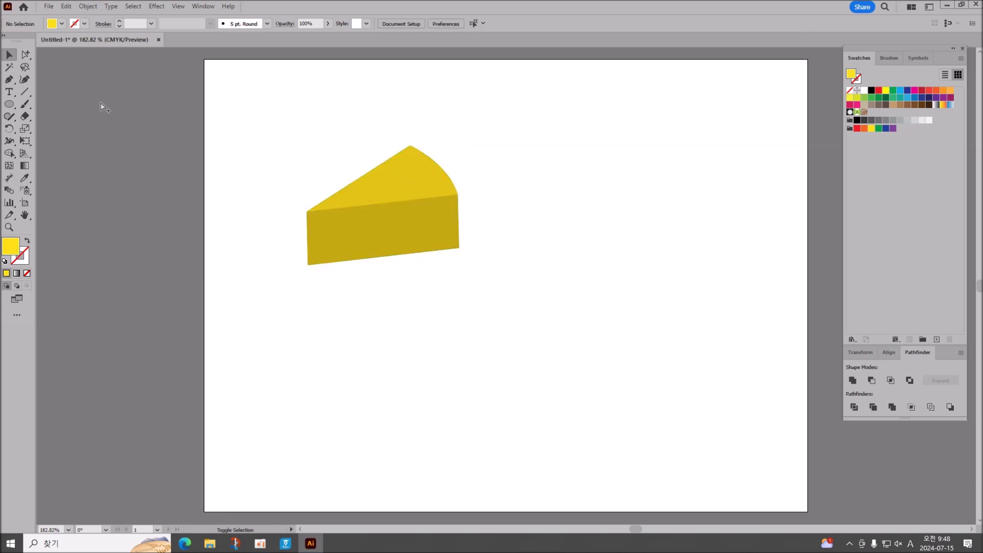
left_click(383, 176)
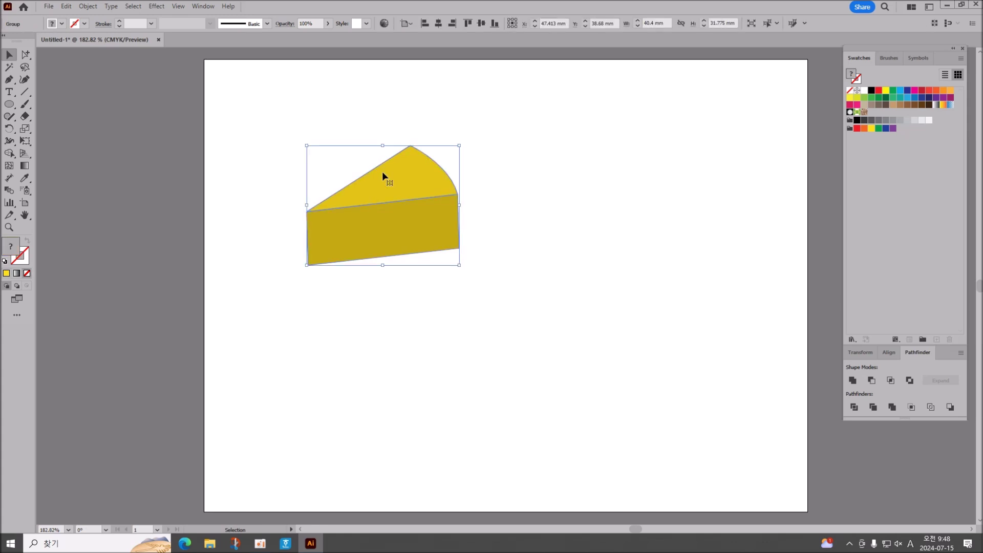
left_click(314, 131)
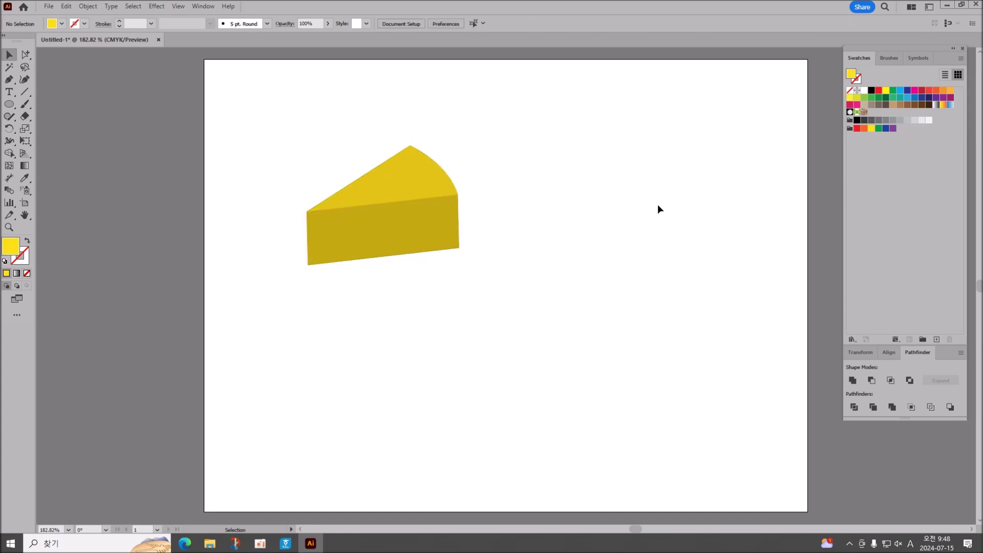
Step: Isolate the cake group, try shifting its front face slightly, and undo the move
left_click(423, 176)
double_click(434, 224)
left_click_drag(418, 228, 422, 233)
key("ctrl+z")
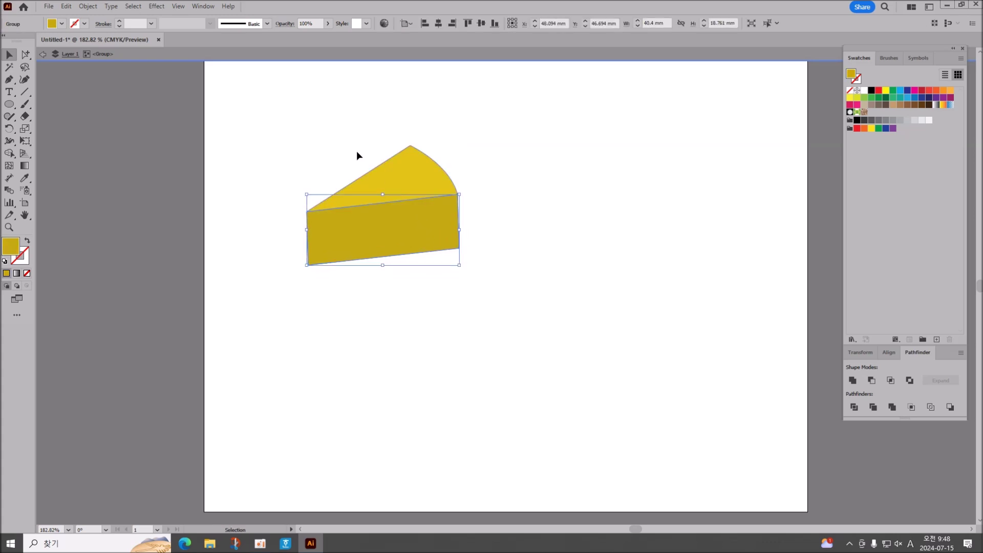
Step: Select only the cake's top face with the Direct Selection tool inside the isolated group, and leave isolation mode
left_click(25, 55)
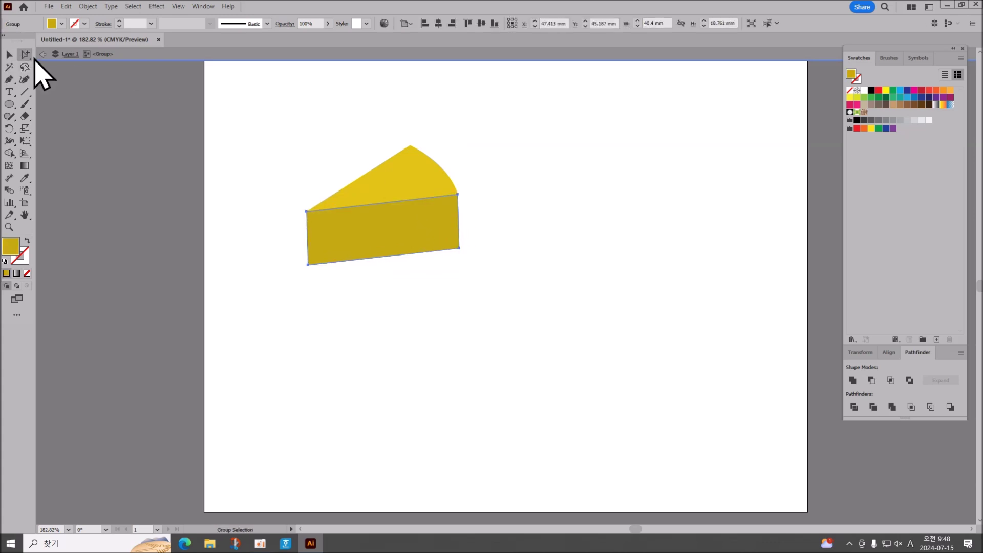
left_click(82, 54)
left_click(220, 123)
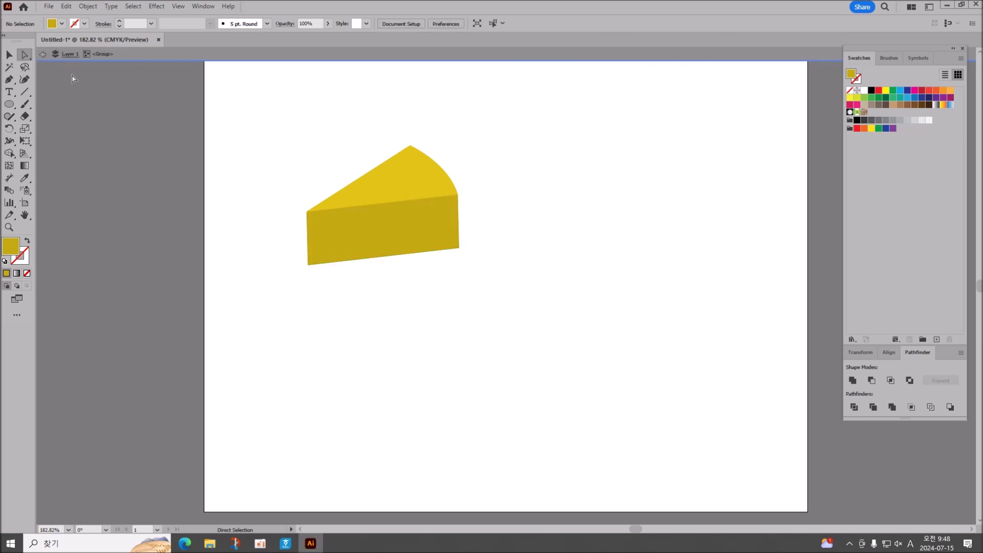
left_click(414, 180)
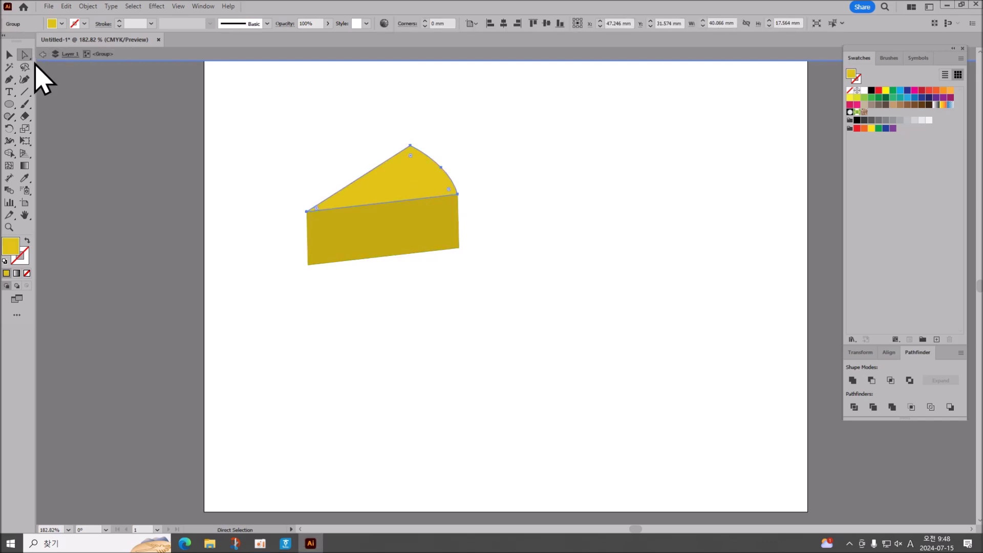
key("Escape")
left_click(9, 55)
left_click(393, 205)
left_click(475, 266)
left_click(365, 221)
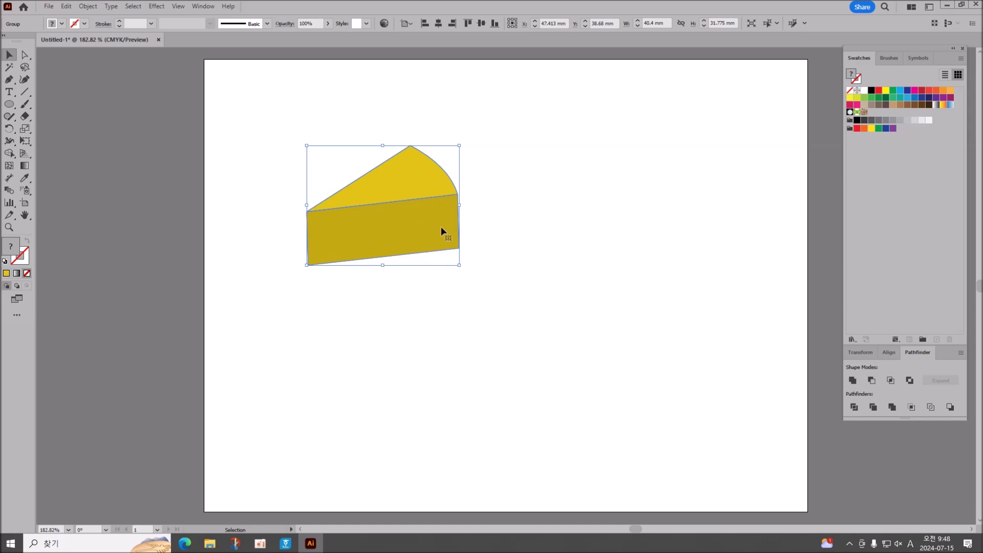
left_click(274, 116)
Step: Select the cake's top and front faces individually with the Group Selection tool, finishing with the top face
left_click(24, 54)
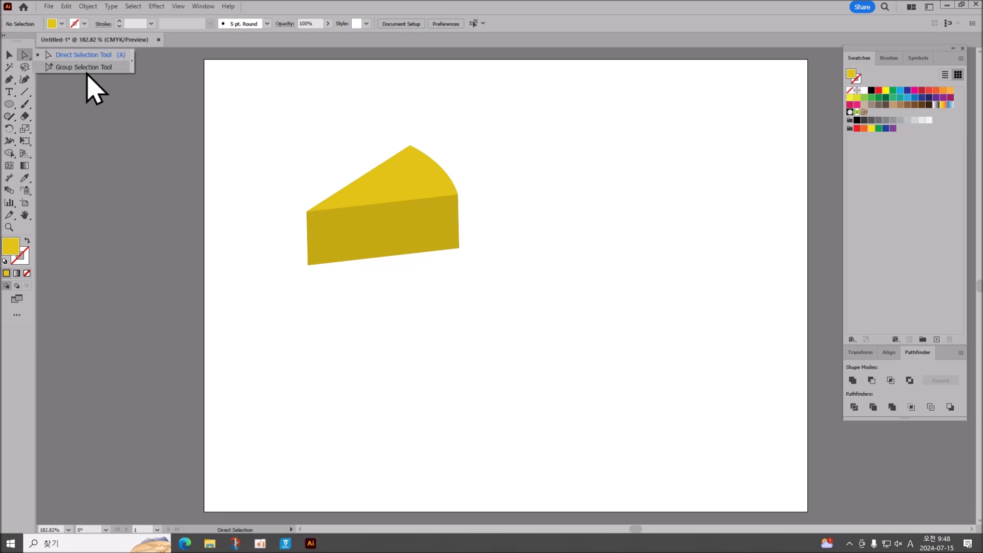
left_click(86, 70)
left_click(391, 174)
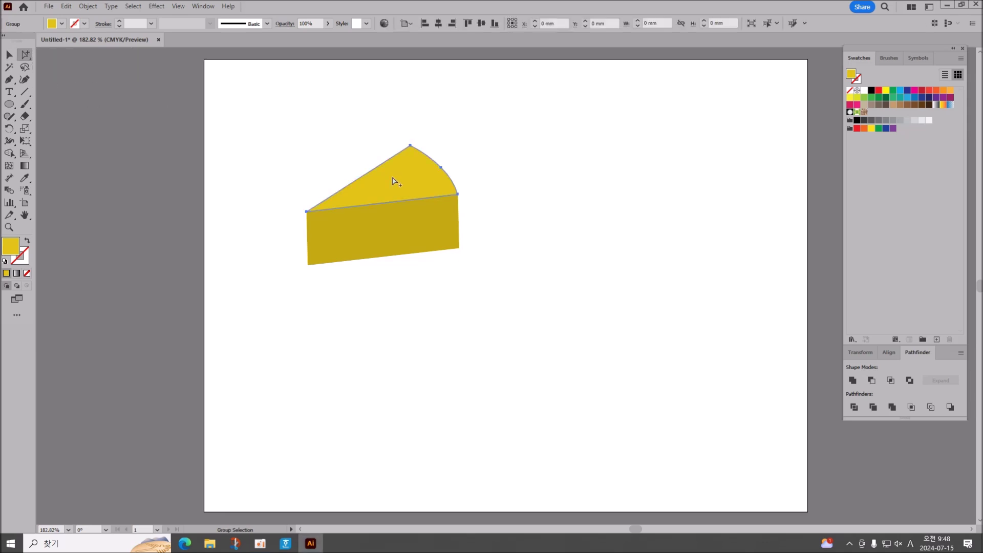
left_click(392, 219)
left_click(393, 184)
left_click(408, 254)
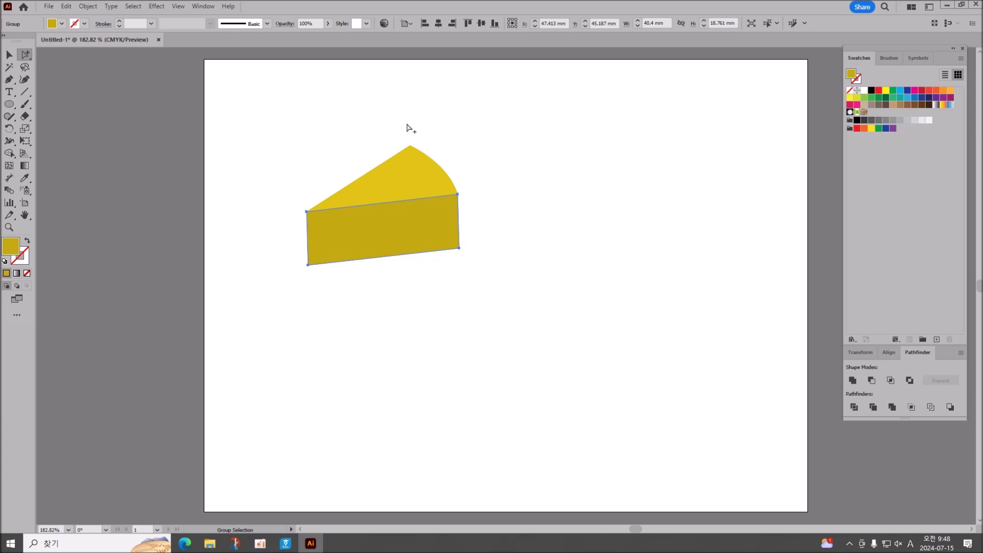
left_click_drag(394, 136, 469, 187)
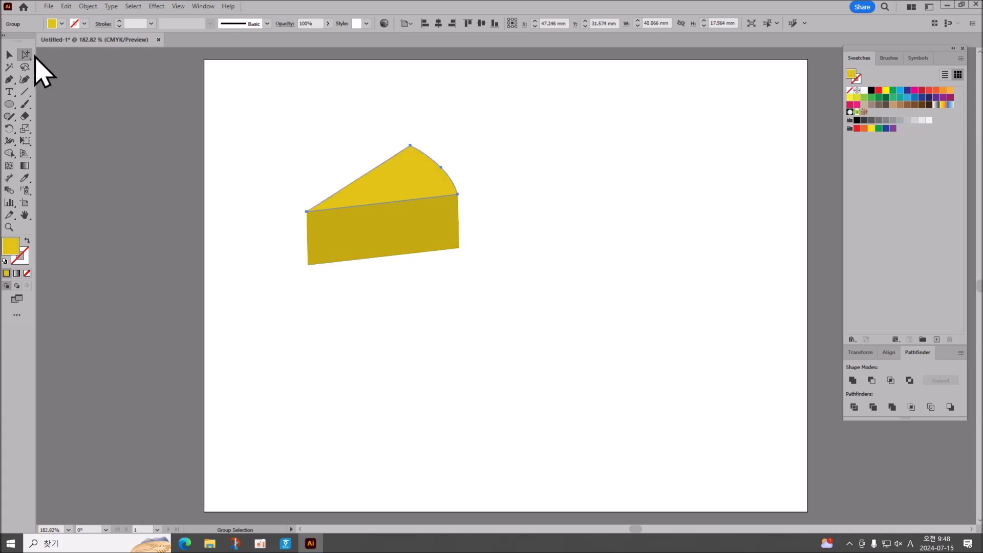
Step: Directly select the anchor points at the top face's curved end and round its two outer corners to about 1.79 mm
left_click_drag(24, 54, 56, 54)
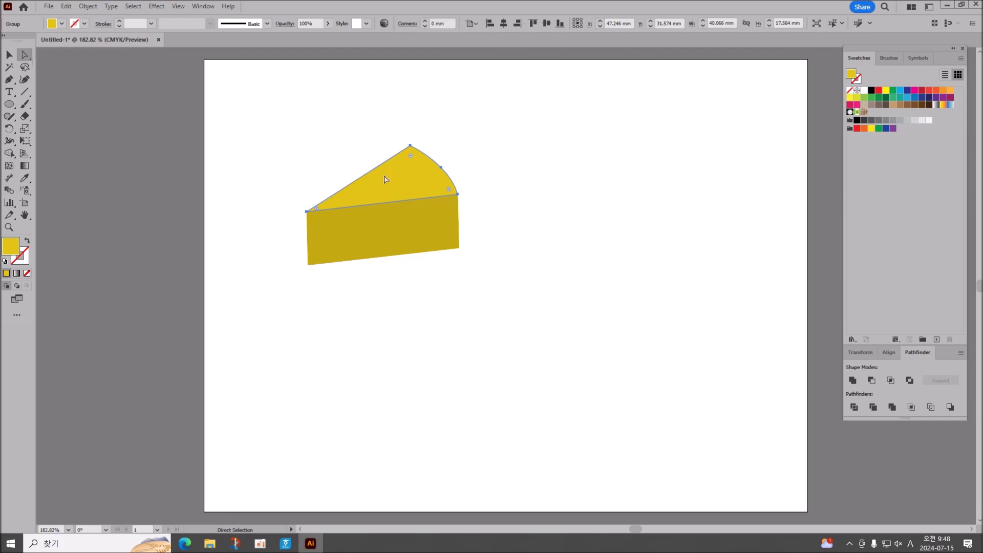
left_click_drag(385, 131, 467, 185)
left_click_drag(392, 131, 459, 196)
left_click(476, 180)
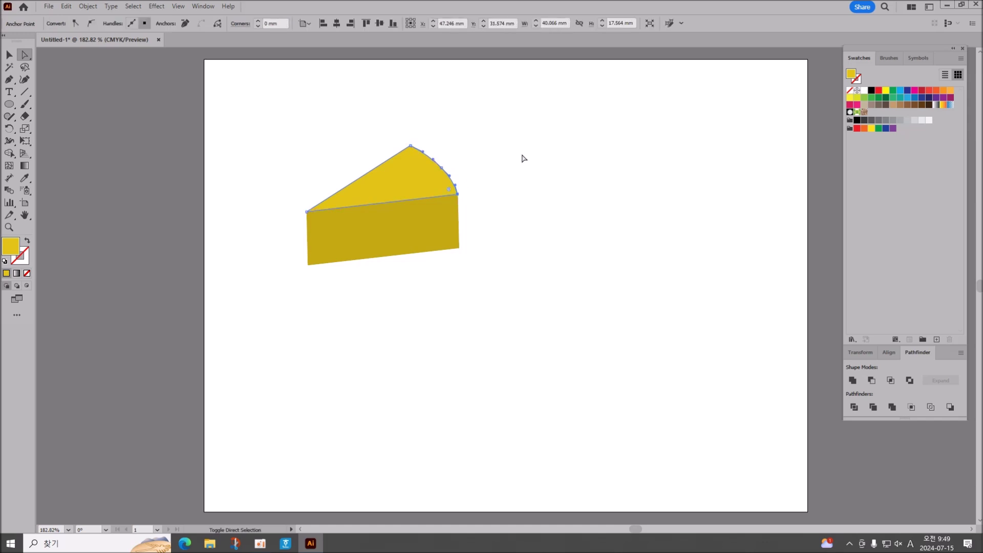
left_click_drag(410, 146, 410, 148)
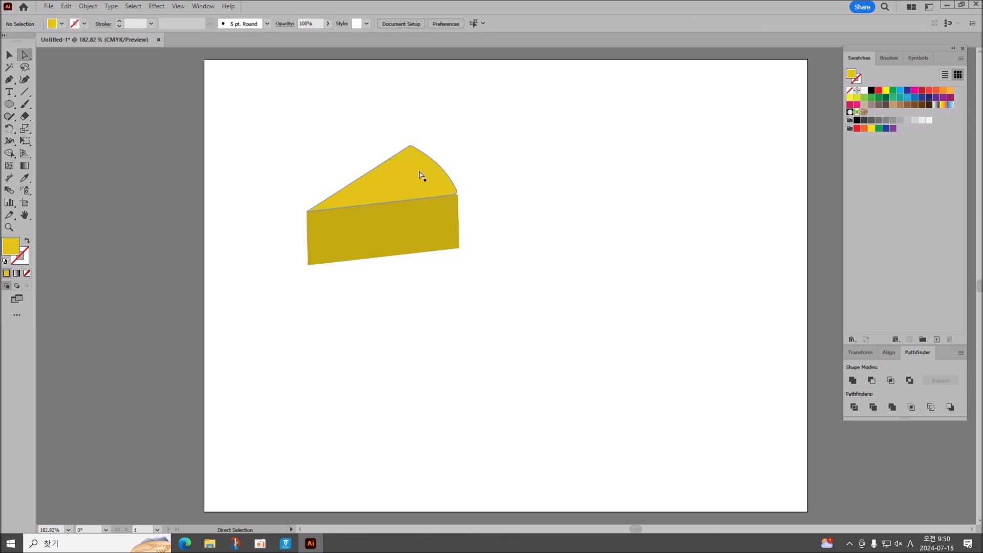
left_click_drag(406, 136, 474, 195)
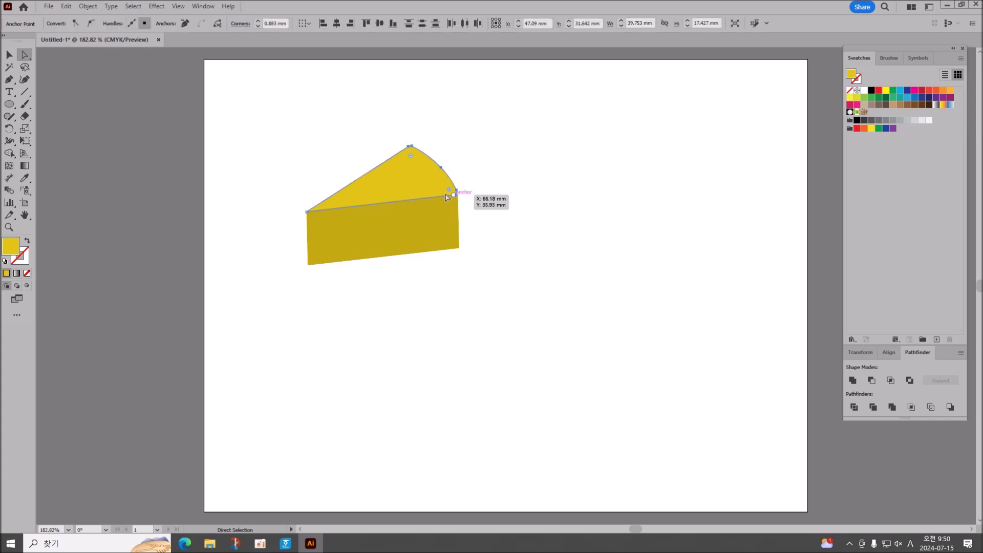
left_click_drag(410, 159, 409, 157)
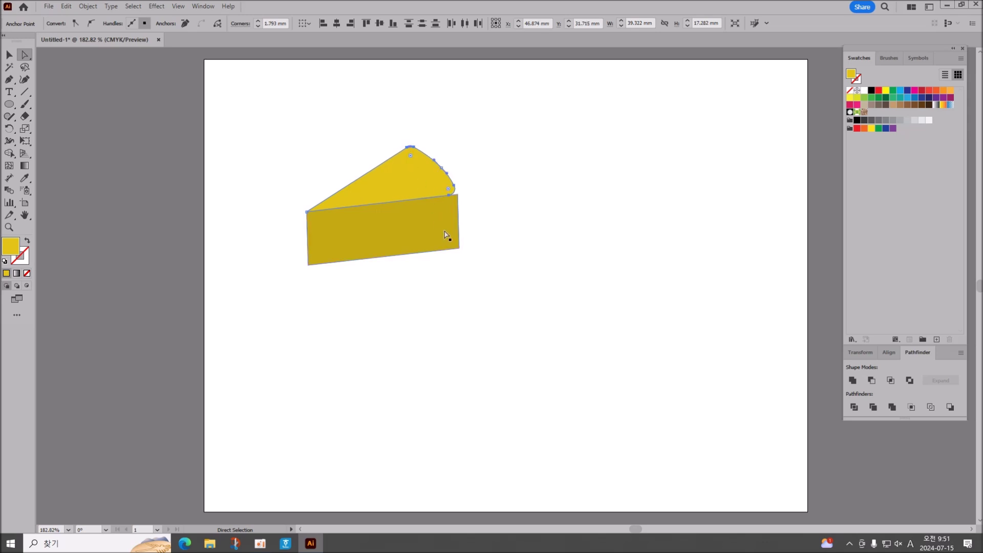
Step: Reduce the rounding of the top face's outer corners to a radius of about 0.73 mm and deselect the shape
scroll(496, 235, "up", 5, "alt")
scroll(496, 235, "up", 5, "alt")
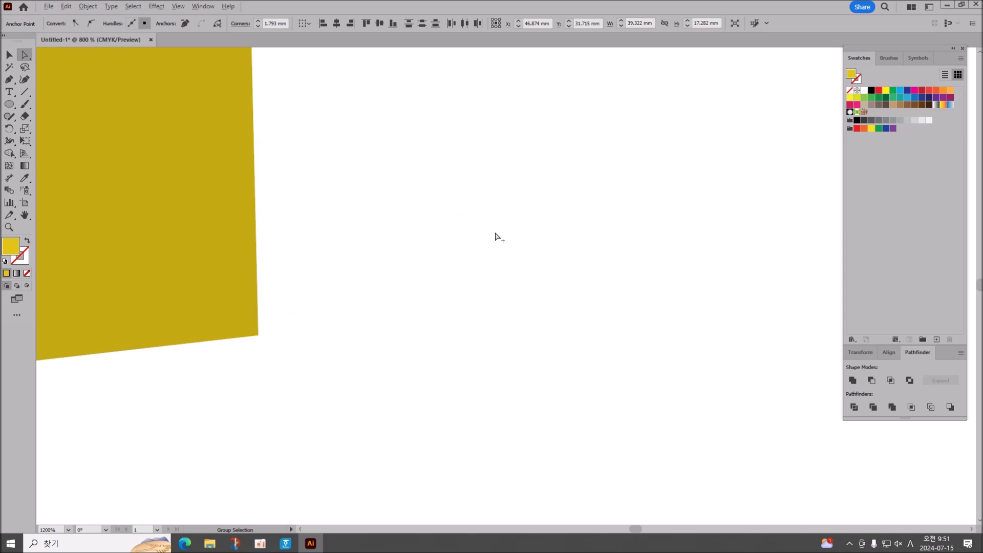
left_click_drag(452, 206, 476, 327)
scroll(476, 327, "up", 5, "alt")
left_click_drag(679, 551, 706, 543)
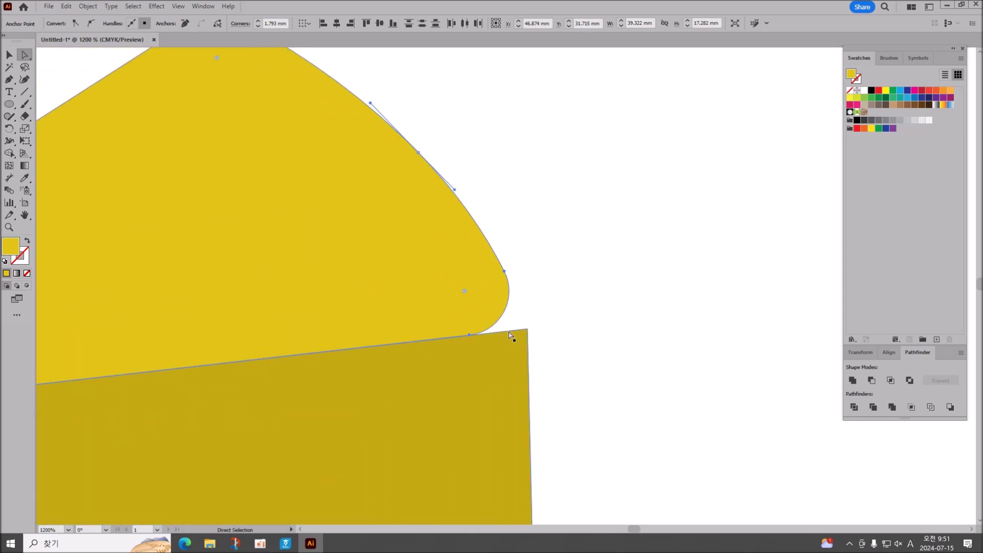
left_click_drag(466, 291, 505, 317)
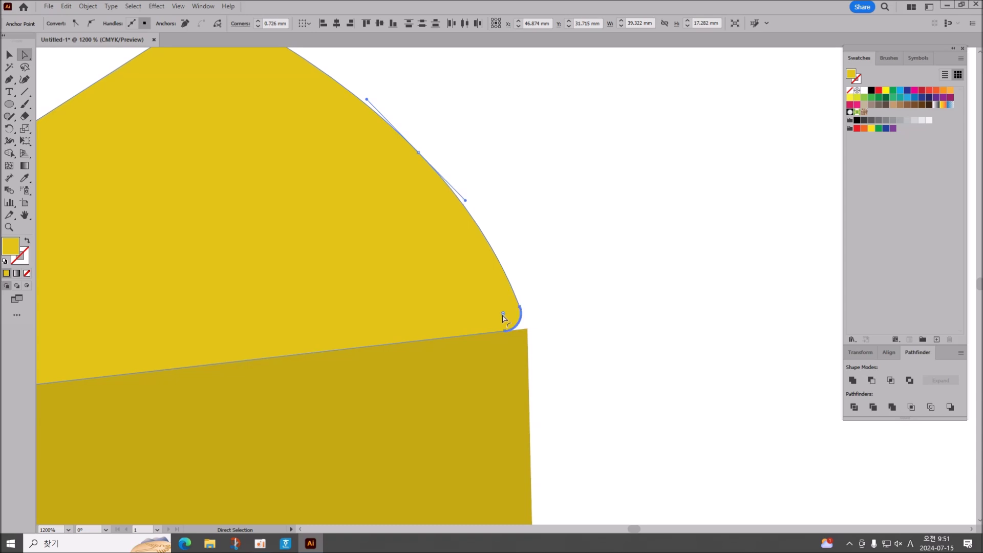
scroll(449, 310, "down", 1, "alt")
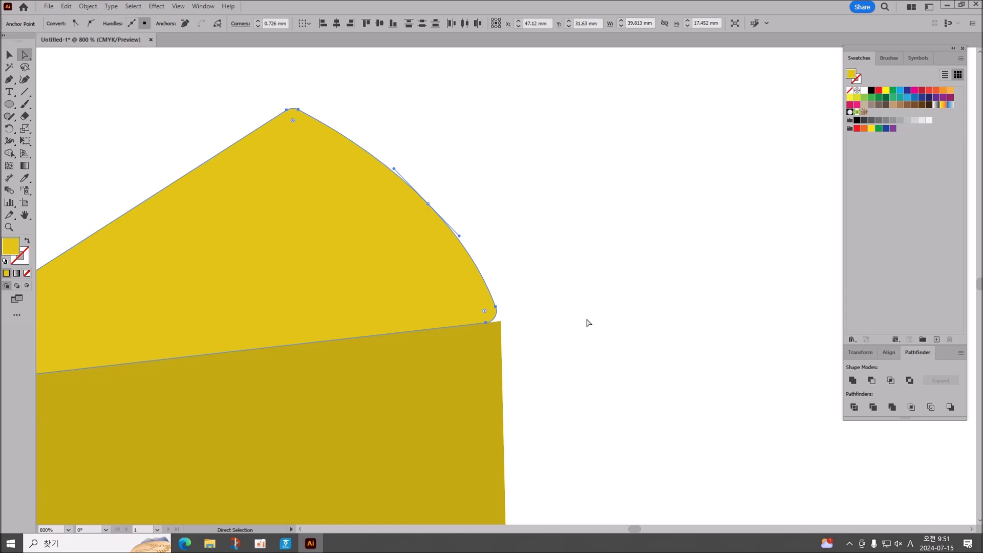
left_click(9, 54)
left_click_drag(602, 309, 656, 290)
key("space")
left_click_drag(568, 336, 795, 290)
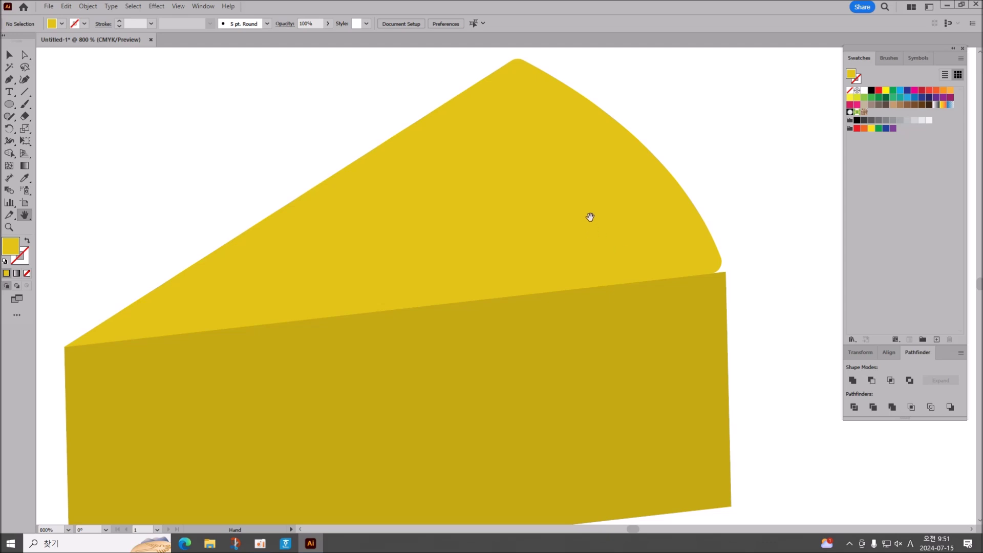
left_click(11, 56)
left_click(494, 234)
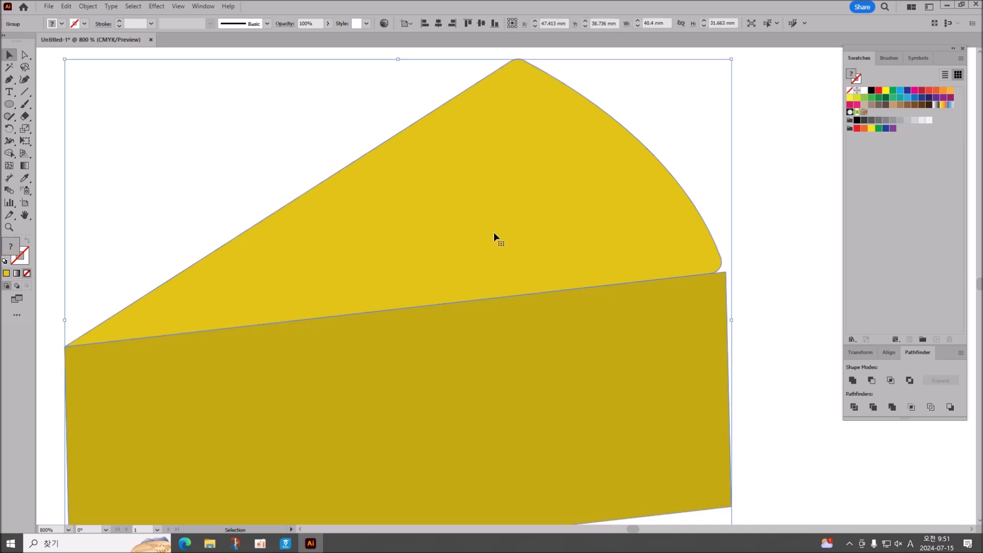
double_click(493, 229)
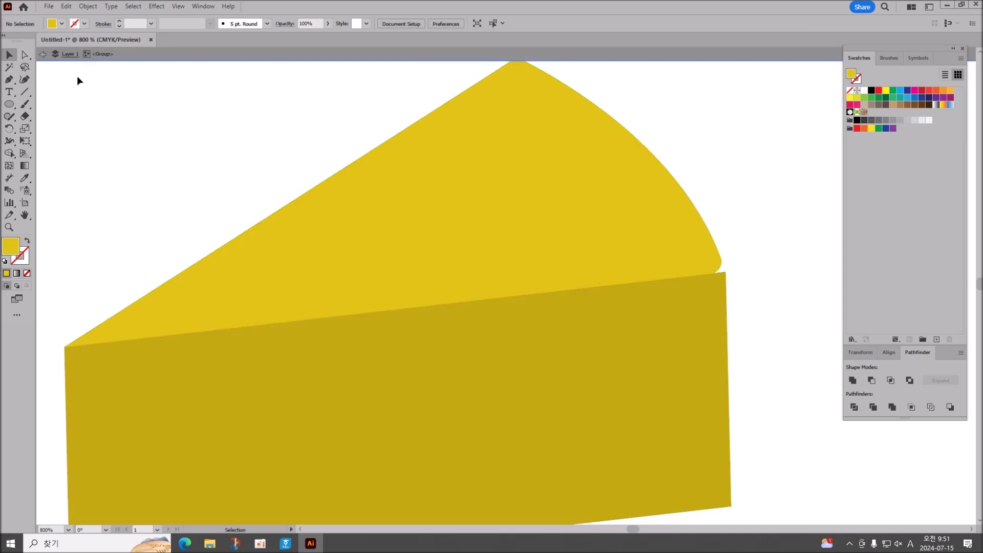
left_click(42, 55)
Step: Directly select the cake's top face, fill it with a medium brown swatch, and deselect it
left_click(25, 54)
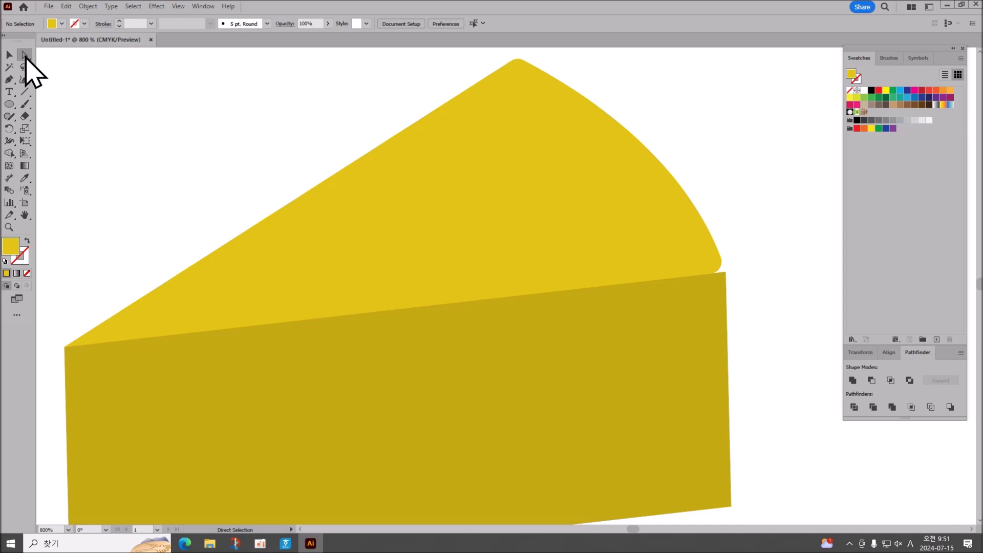
left_click(413, 176)
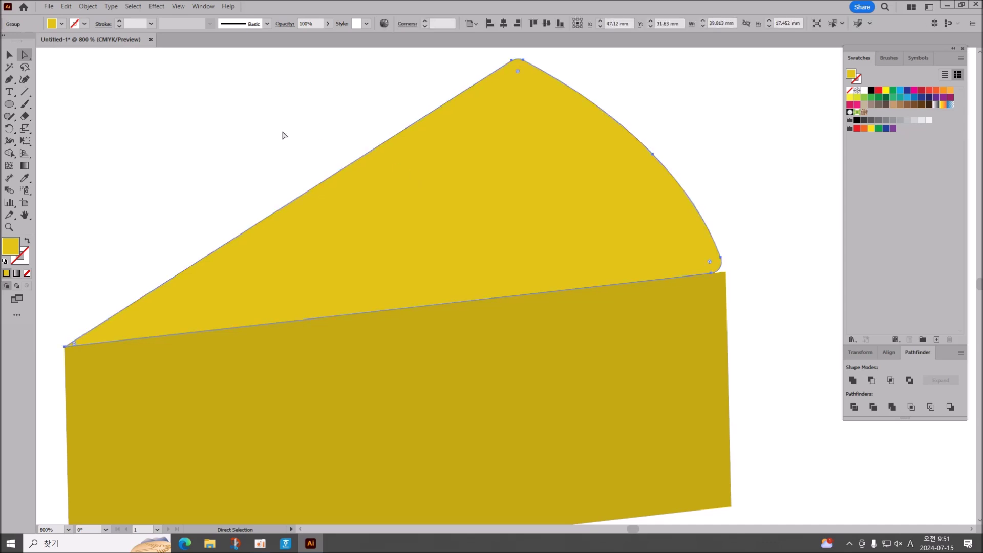
left_click(9, 55)
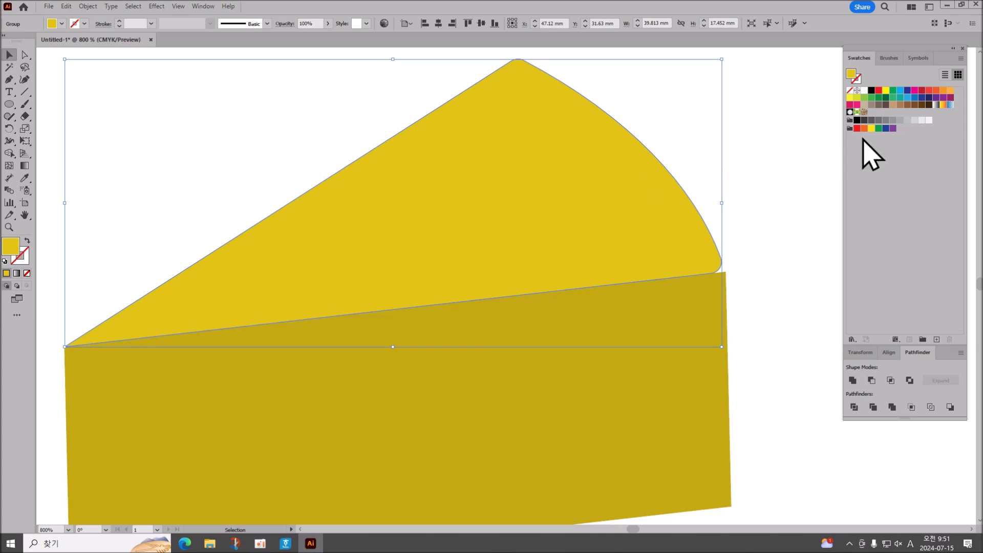
left_click(907, 106)
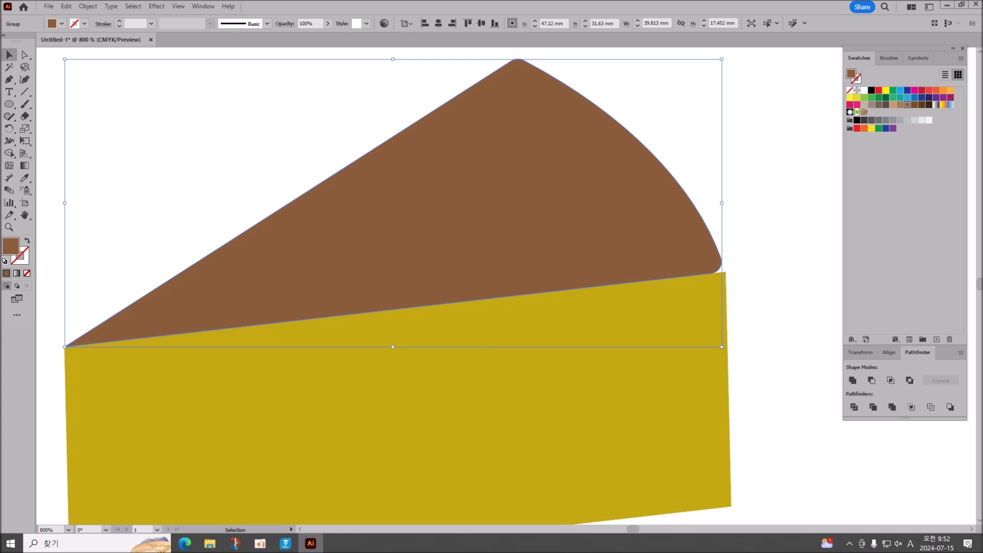
left_click(767, 275)
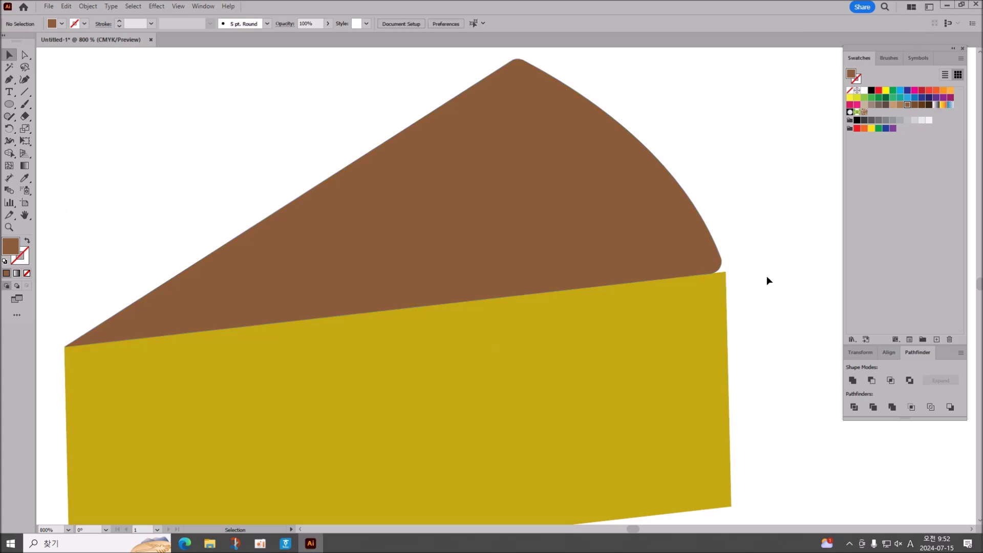
left_click(24, 55)
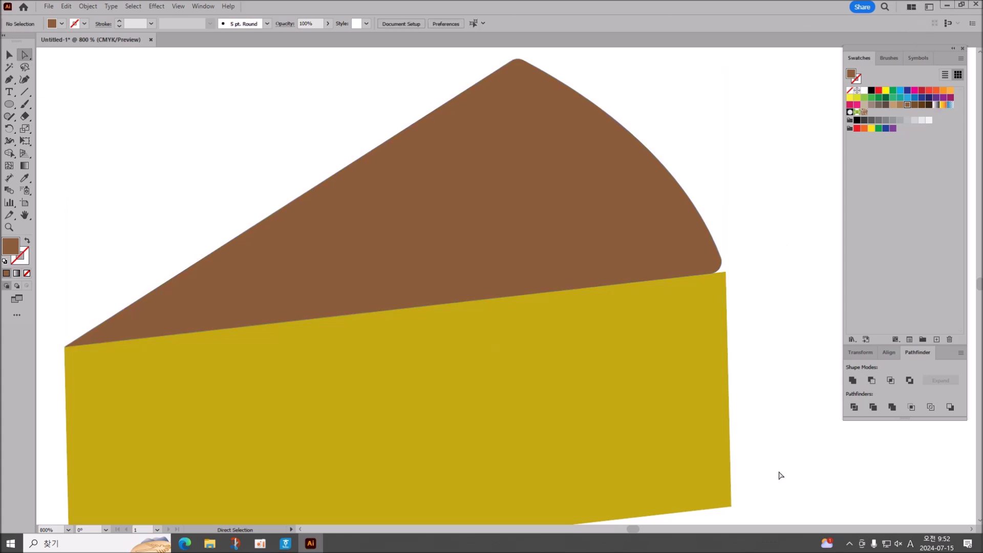
Step: Directly select the two anchor points on the front face's outer vertical edge together and deselect them
scroll(780, 475, "down", 1)
left_click_drag(742, 492, 724, 245)
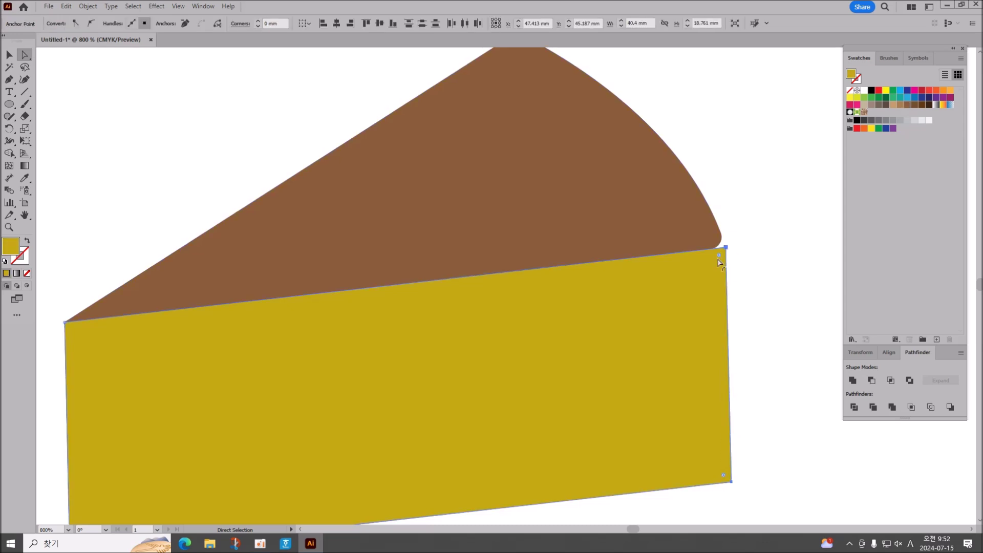
left_click(793, 373)
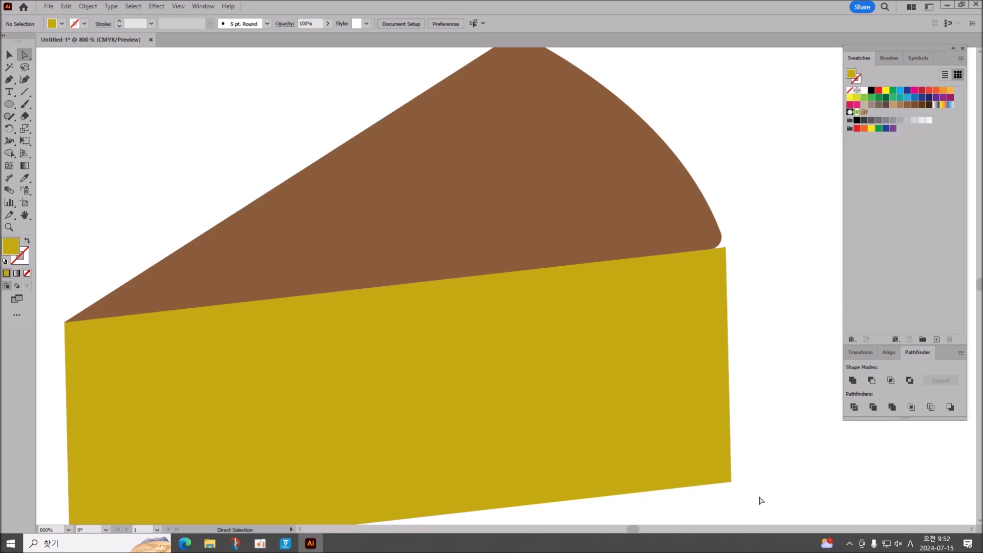
scroll(166, 436, "down", 3)
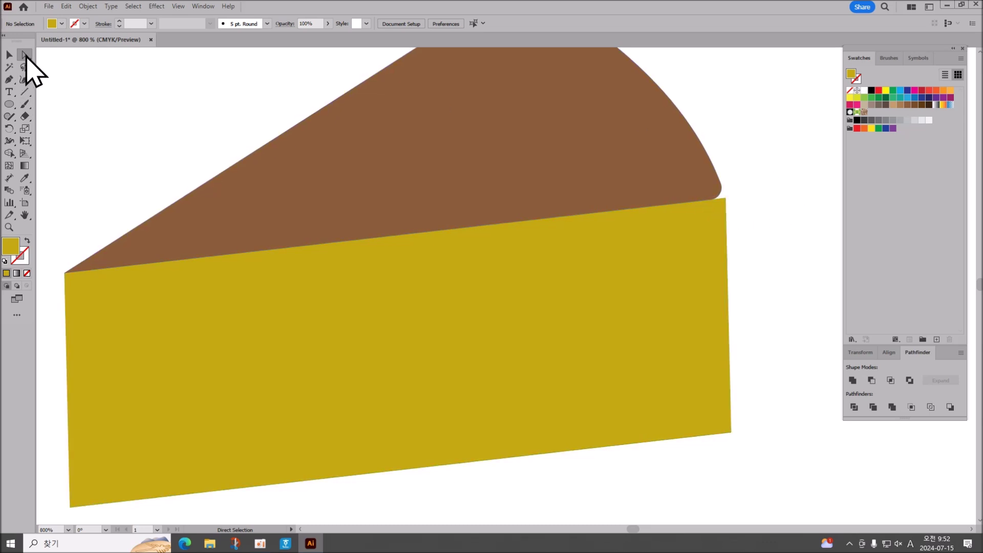
left_click_drag(741, 442, 726, 200)
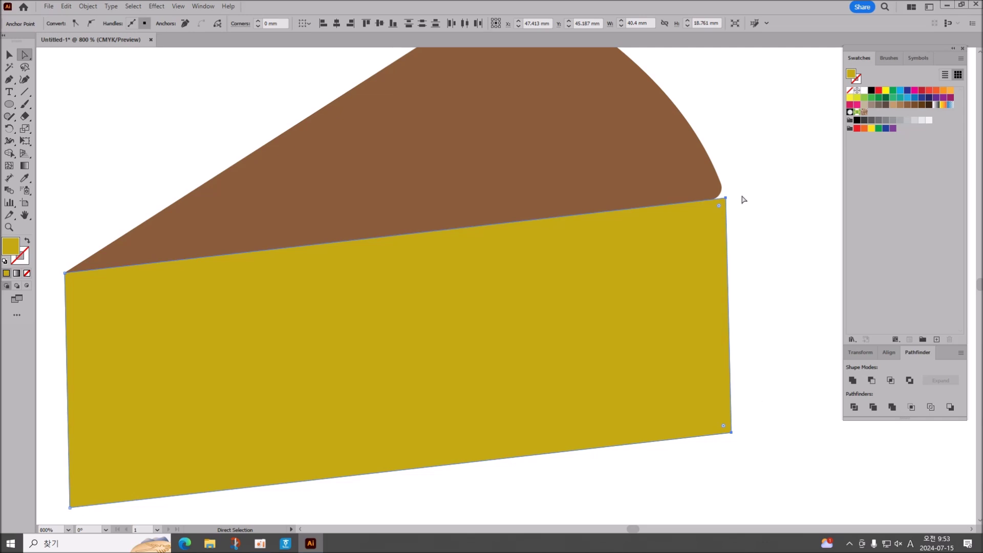
left_click(740, 204)
Step: Directly select both anchor points on the front face's outer vertical edge and shift them about 0.59 mm horizontally inward
left_click(725, 198)
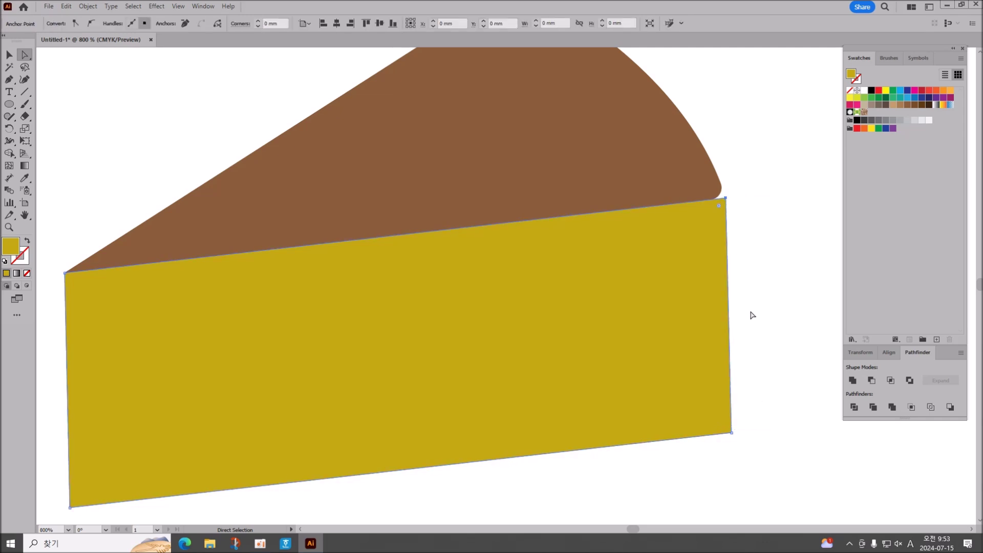
left_click(732, 433, "shift")
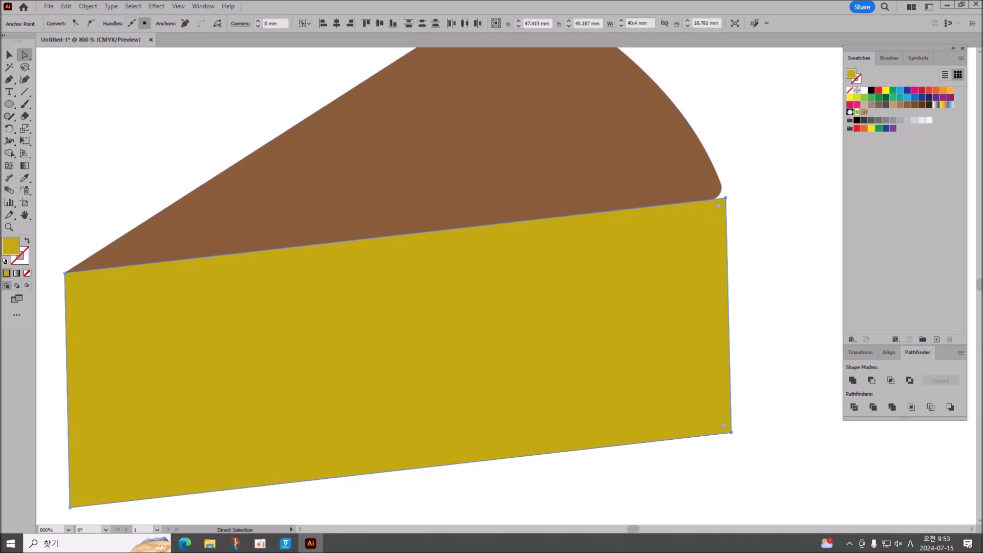
left_click(731, 433)
left_click(725, 198, "shift")
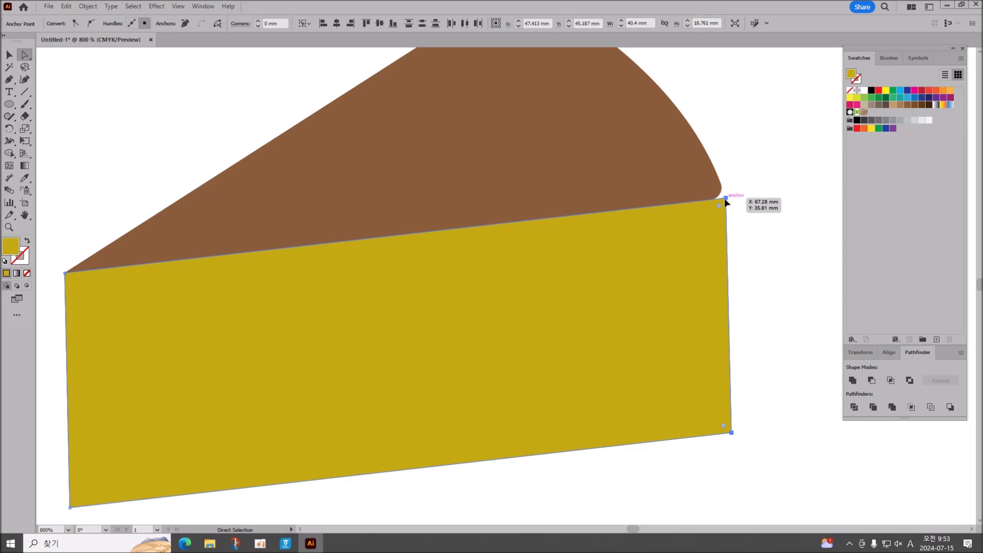
left_click_drag(725, 202, 716, 202)
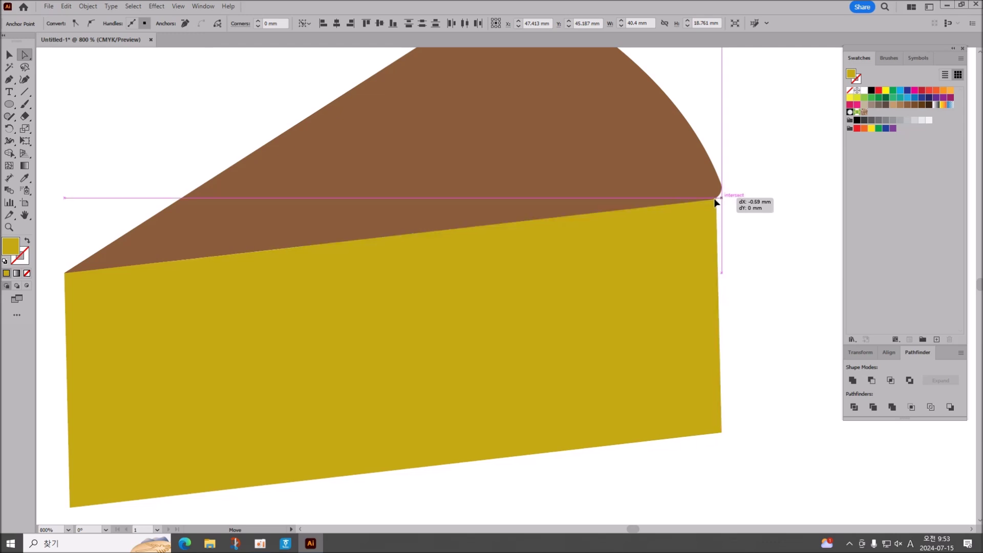
left_click_drag(716, 203, 716, 203)
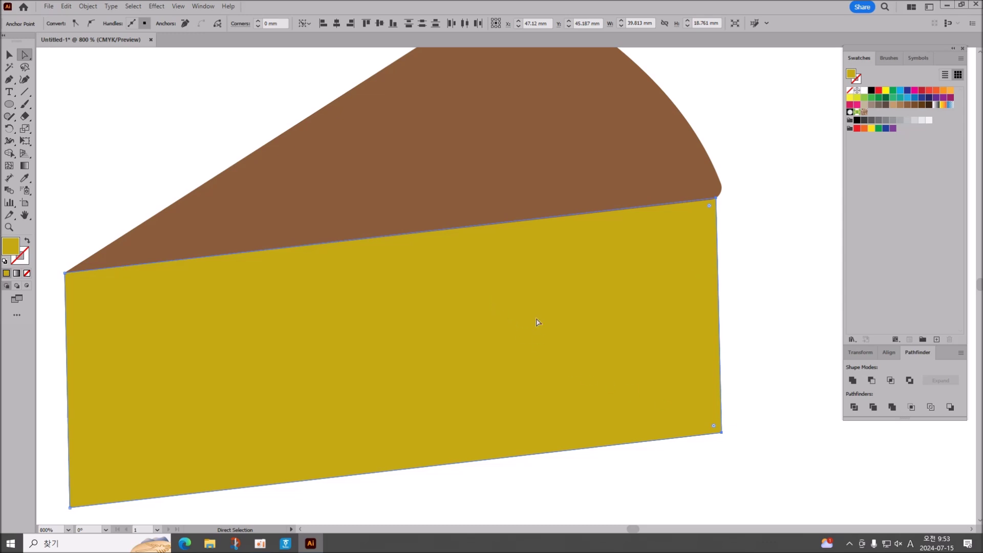
left_click(10, 55)
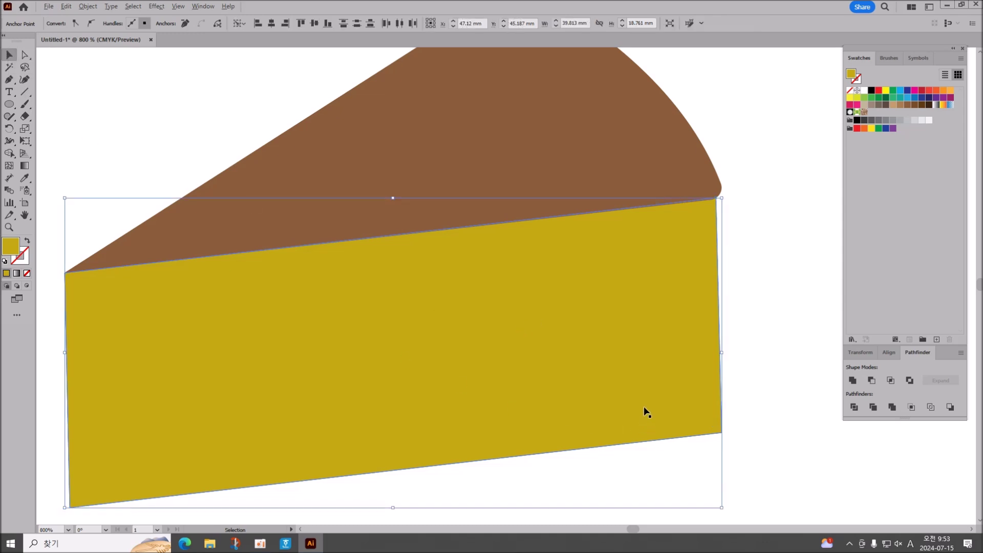
key("ctrl+a")
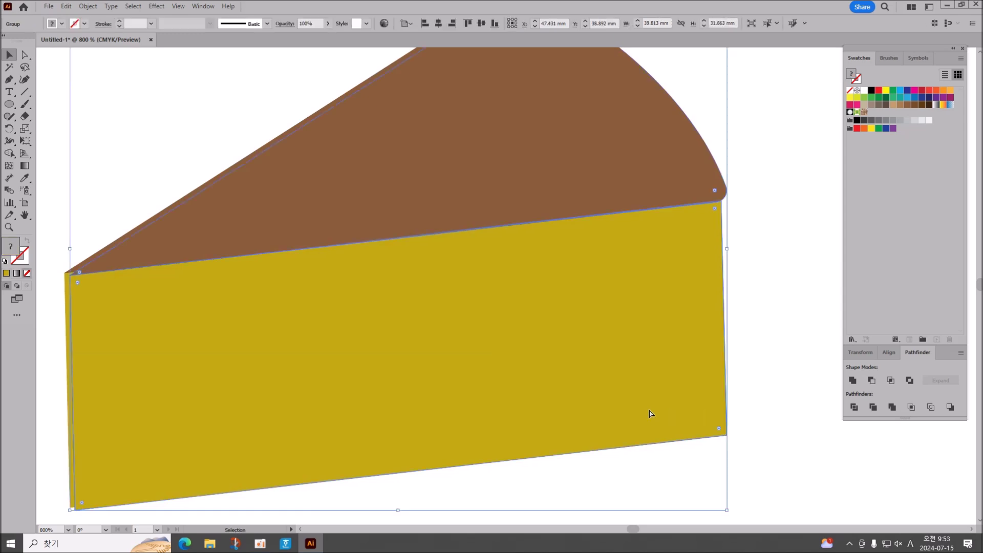
key("ctrl+g")
left_click(746, 452)
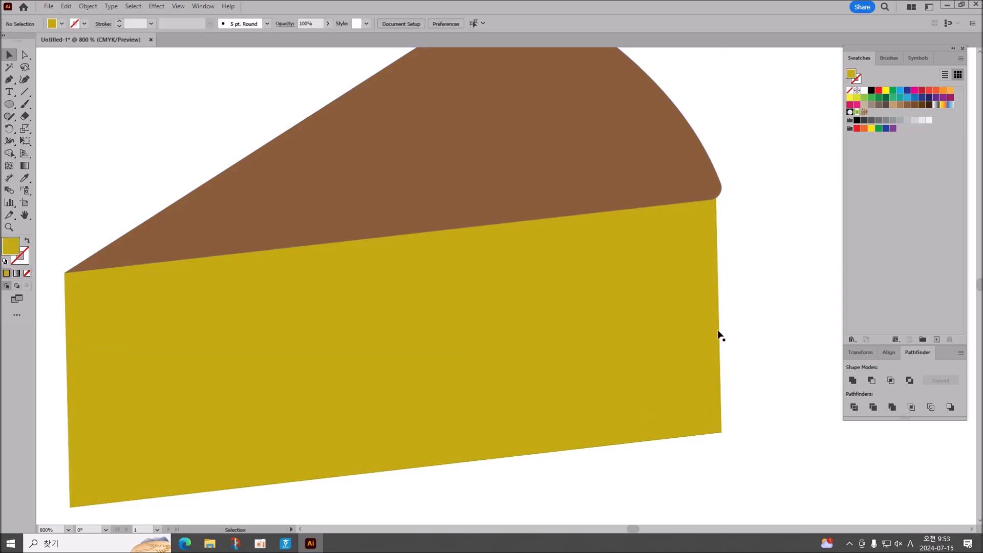
left_click(388, 307)
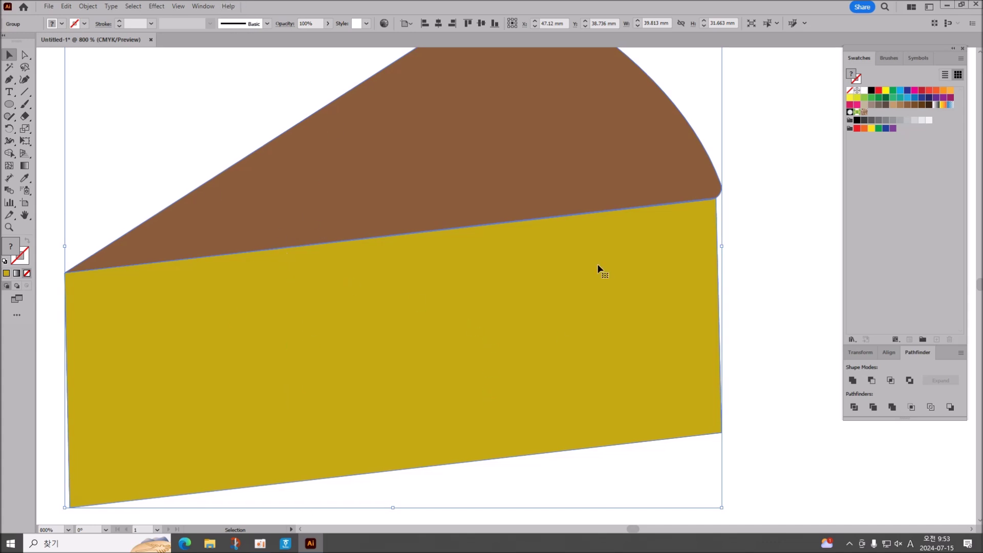
left_click(815, 211)
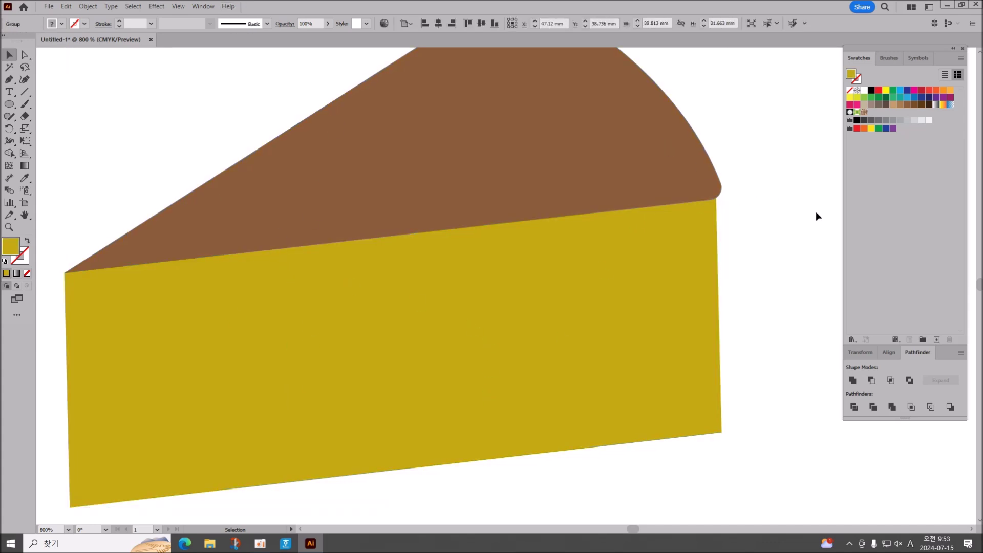
Step: Duplicate the yellow front face slightly offset, enlarge the copy to about 40.36 by 19.17 mm, and deselect it
left_click(25, 55)
left_click(497, 326)
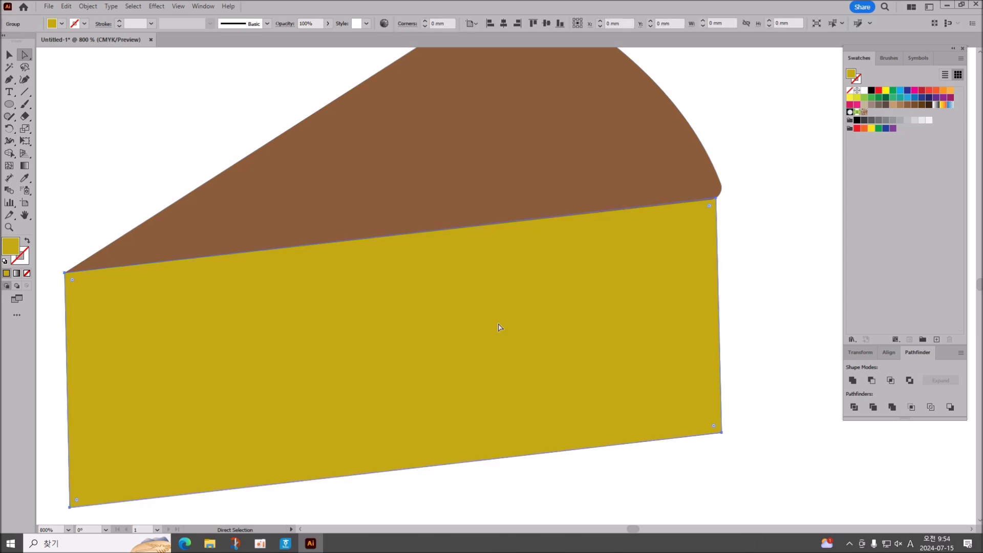
left_click_drag(575, 348, 581, 340)
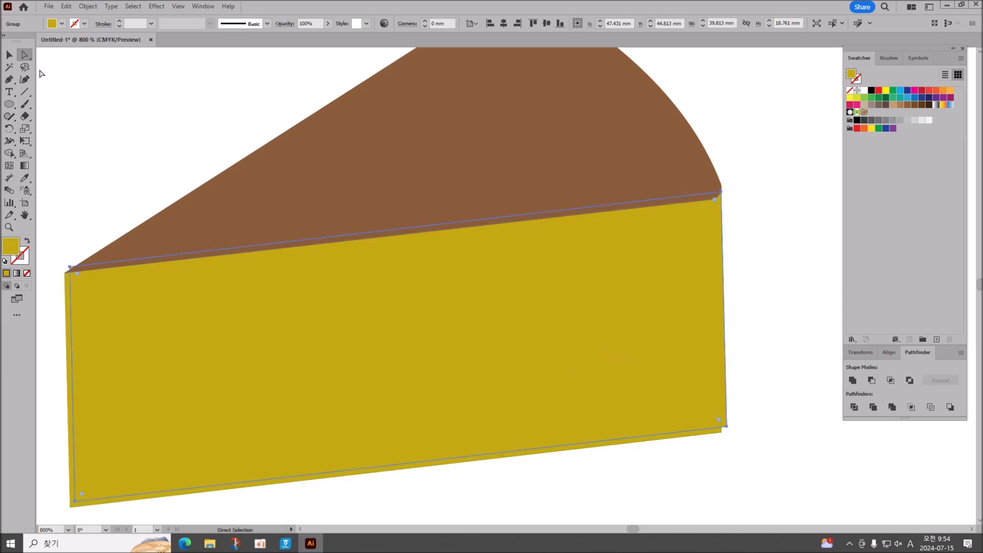
left_click(9, 54)
left_click_drag(400, 502, 401, 514)
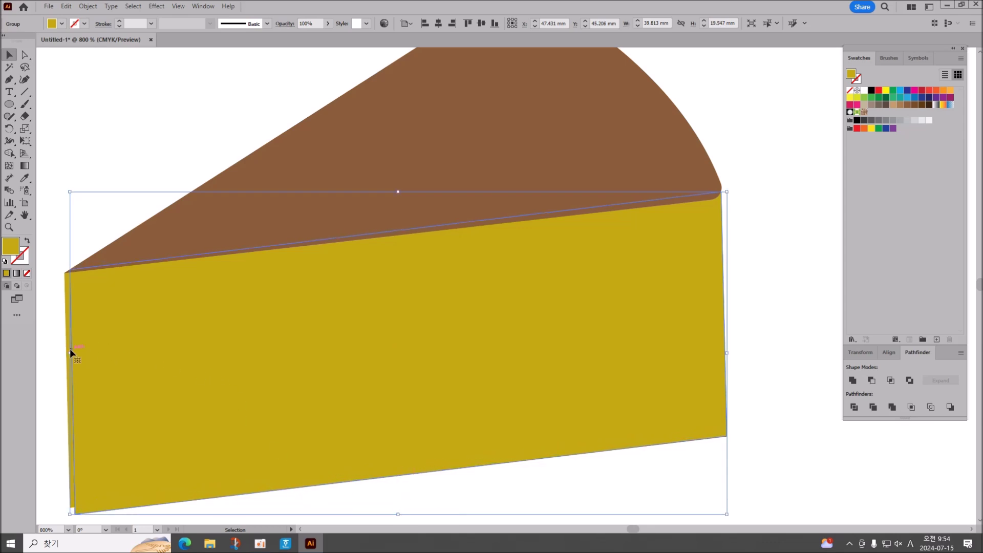
left_click_drag(70, 354, 61, 362)
left_click_drag(395, 193, 395, 198)
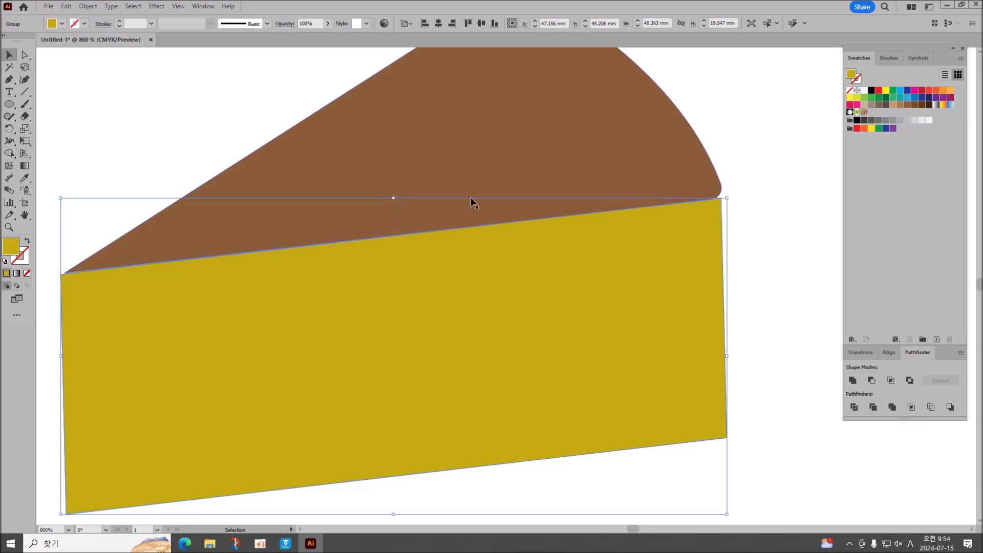
left_click(757, 232)
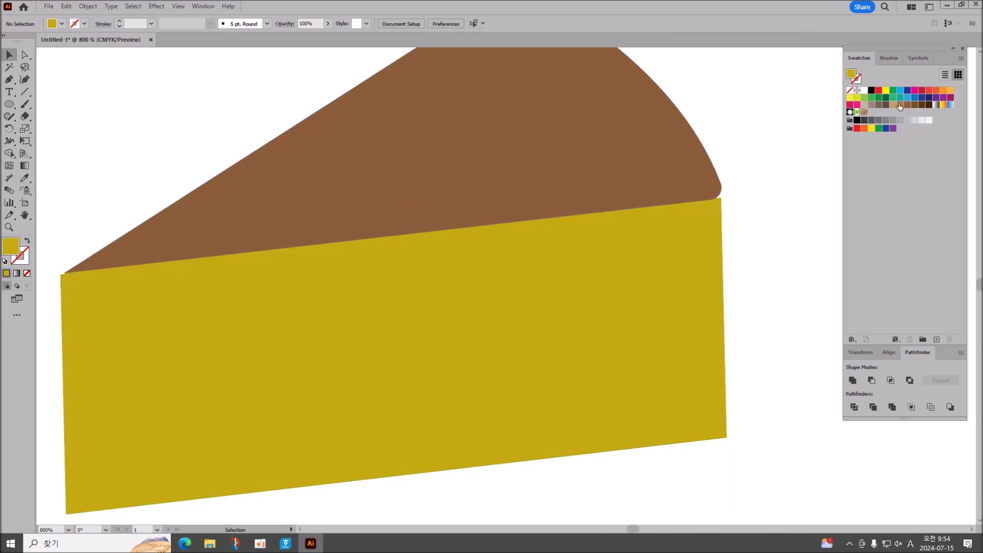
Step: Fill the enlarged front-face copy with the top face's brown using the Eyedropper and send it behind the yellow face
left_click(24, 177)
left_click(476, 131)
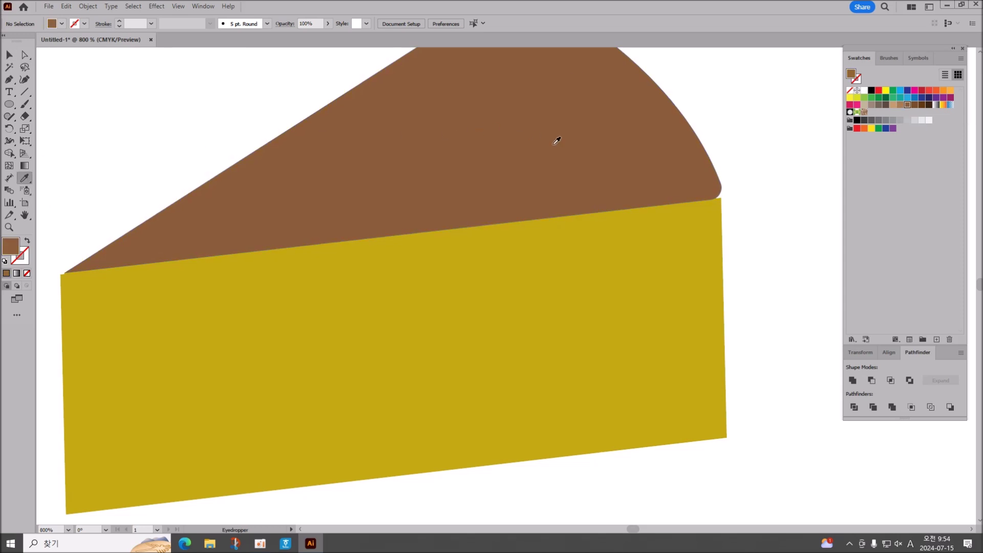
left_click(25, 55)
left_click(330, 410)
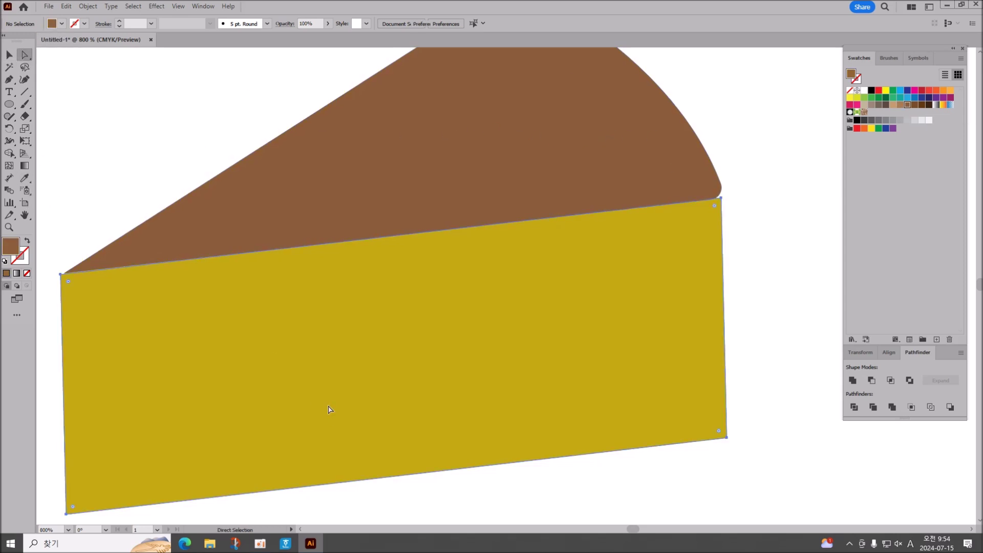
left_click(24, 177)
left_click(599, 159)
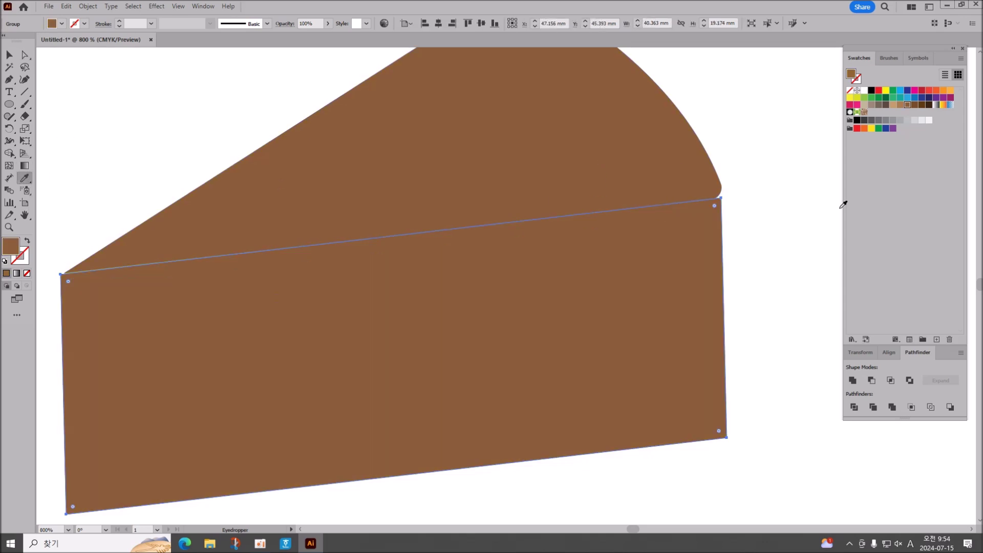
key("ctrl+z")
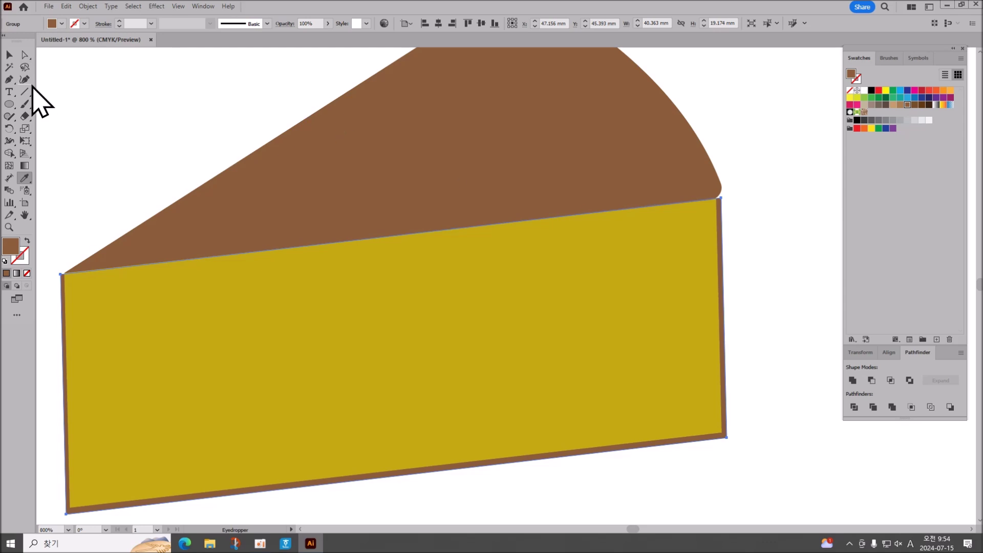
Step: Move the brown copy's two anchor points at the cake's pointed end into line with the yellow face's edge
left_click(24, 55)
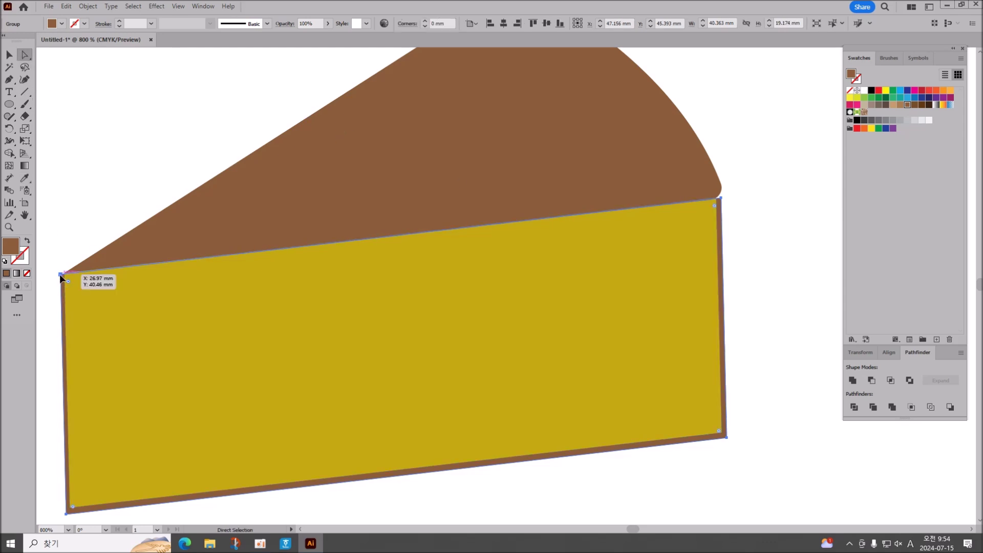
left_click(60, 275)
left_click_drag(61, 275, 68, 278)
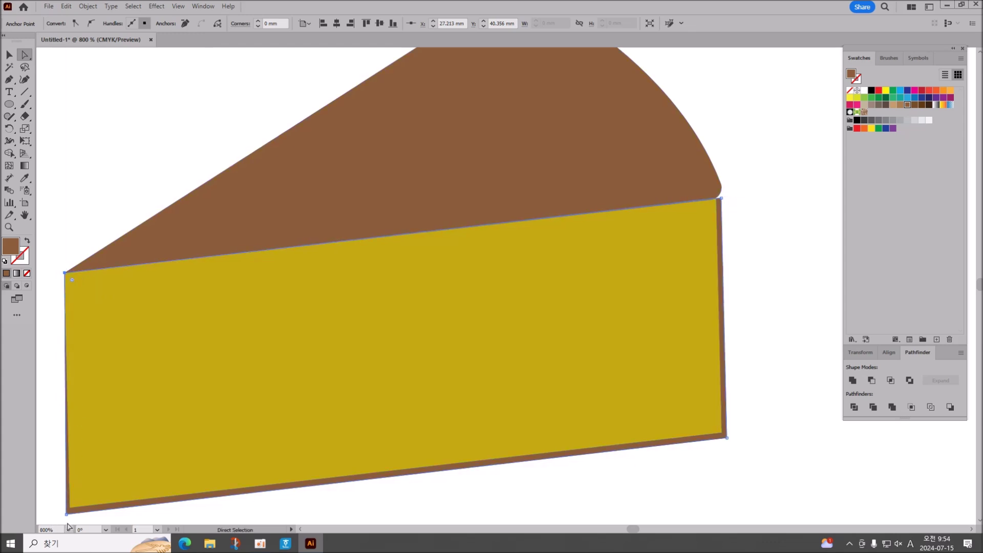
left_click_drag(67, 514, 70, 513)
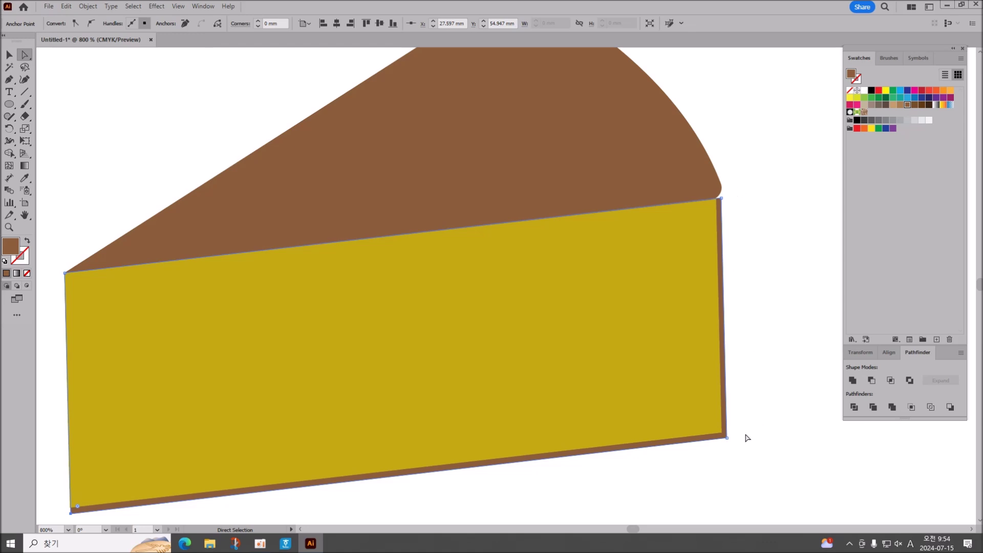
Step: Round the brown copy's lower outer corner to about 0.48 mm and raise its upper outer corner to meet the top face
left_click_drag(729, 440, 735, 444)
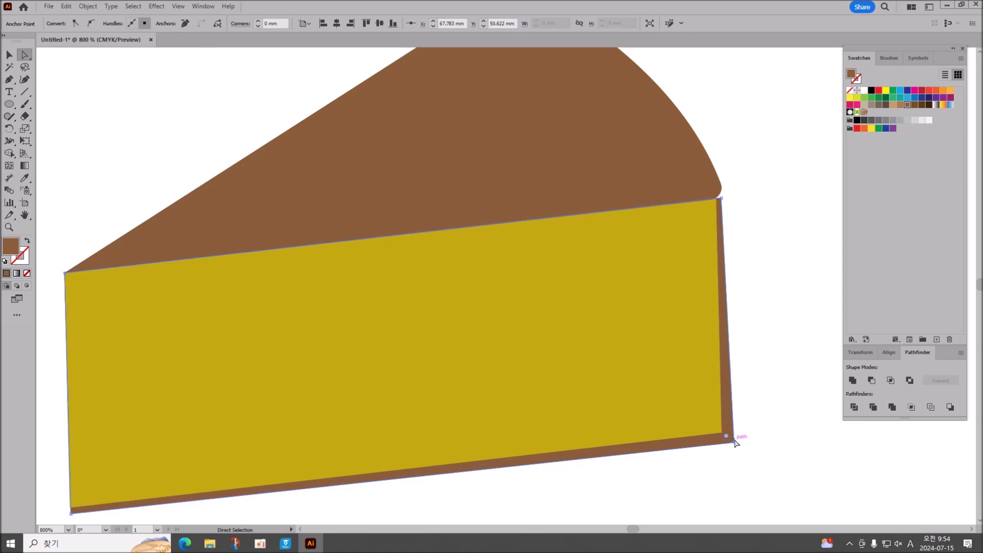
key("ctrl+z")
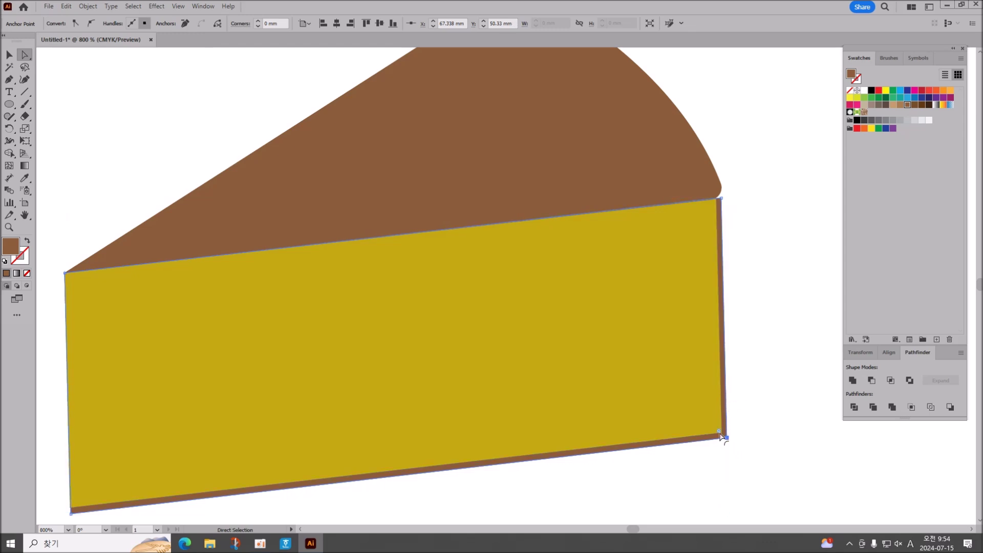
left_click_drag(726, 430, 723, 438)
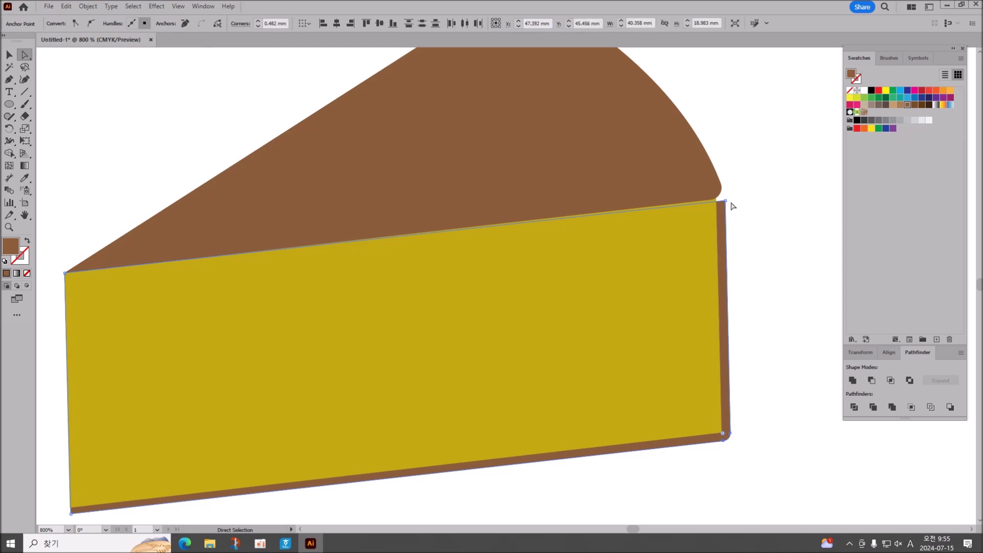
left_click_drag(725, 201, 724, 193)
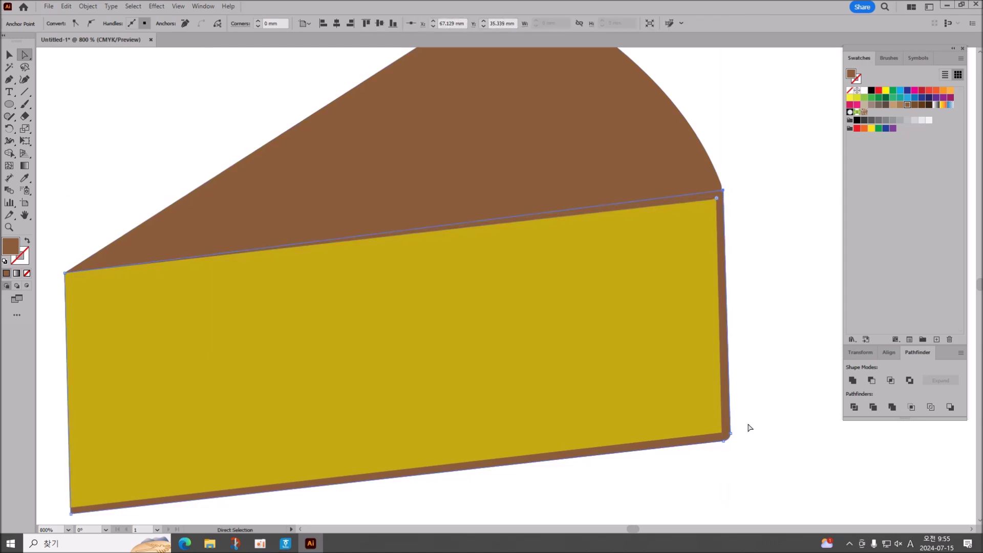
key("Left")
left_click(748, 428)
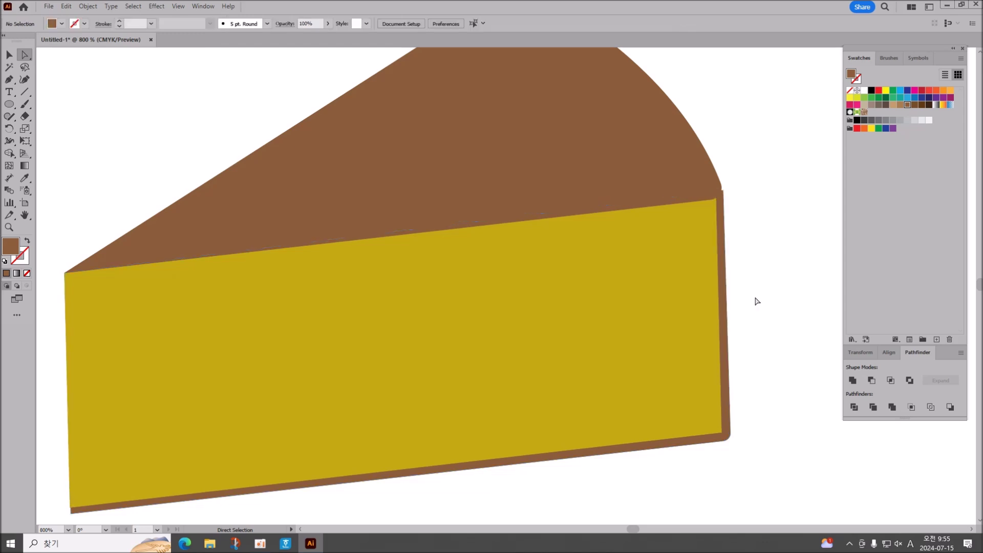
Step: Directly select the anchor points along the brown copy's outer edge, shift them slightly inward against the top face, and deselect
left_click(724, 193)
left_click(723, 192)
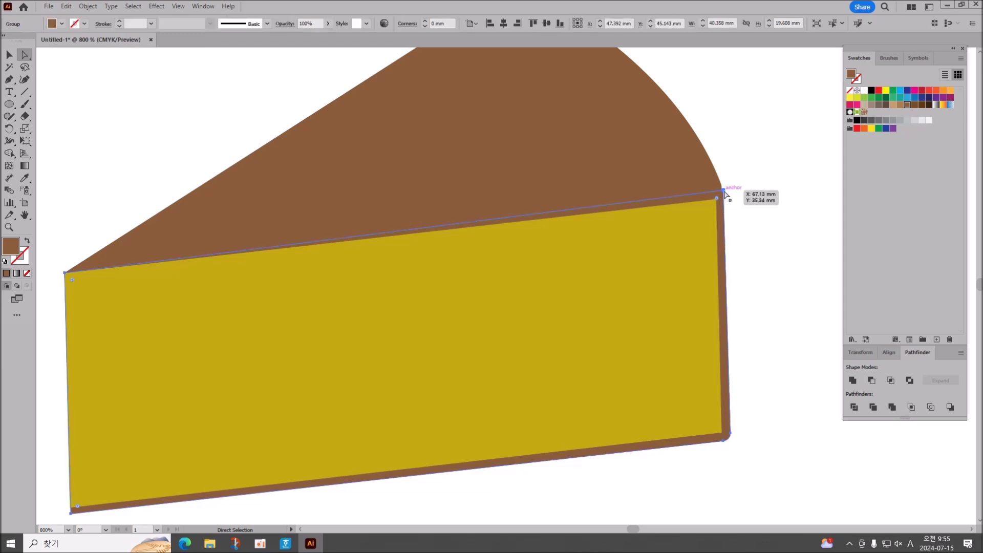
left_click(730, 436)
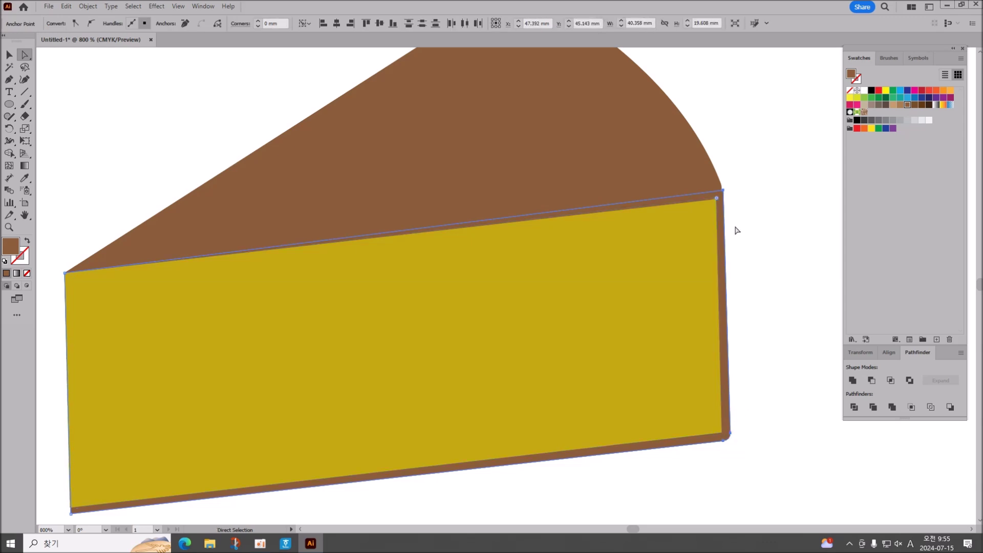
left_click_drag(723, 192, 721, 190)
left_click(736, 456)
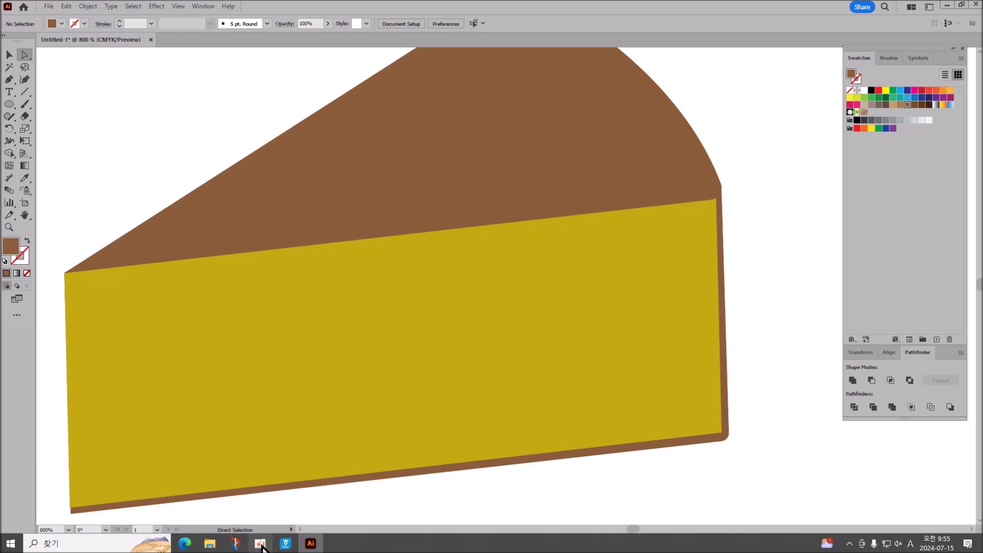
left_click(286, 543)
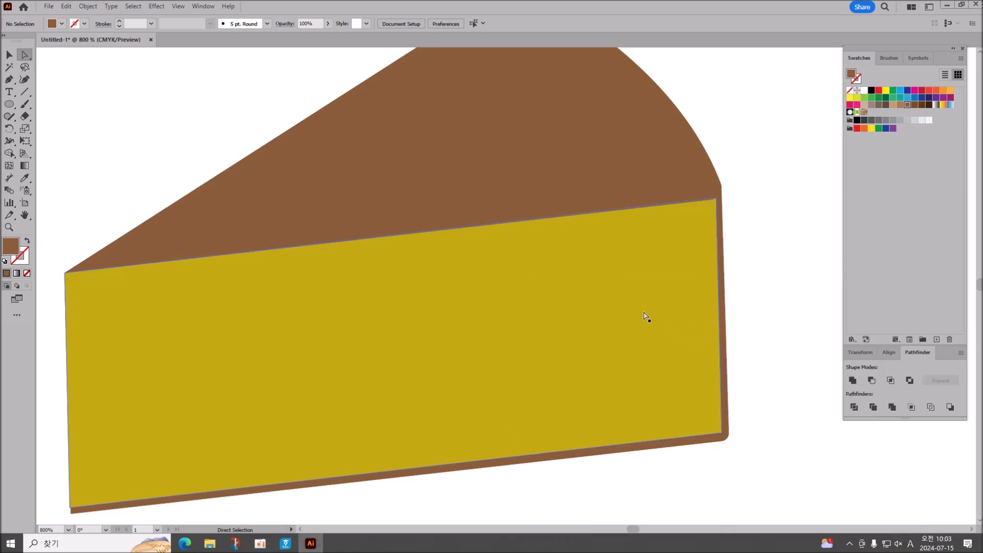
Step: Select the cake's brown top, yellow front face and brown border and group them into one object
scroll(640, 305, "down", 1)
left_click(10, 55)
left_click_drag(222, 105, 745, 501)
key("a")
key("v")
left_click_drag(625, 310, 594, 297)
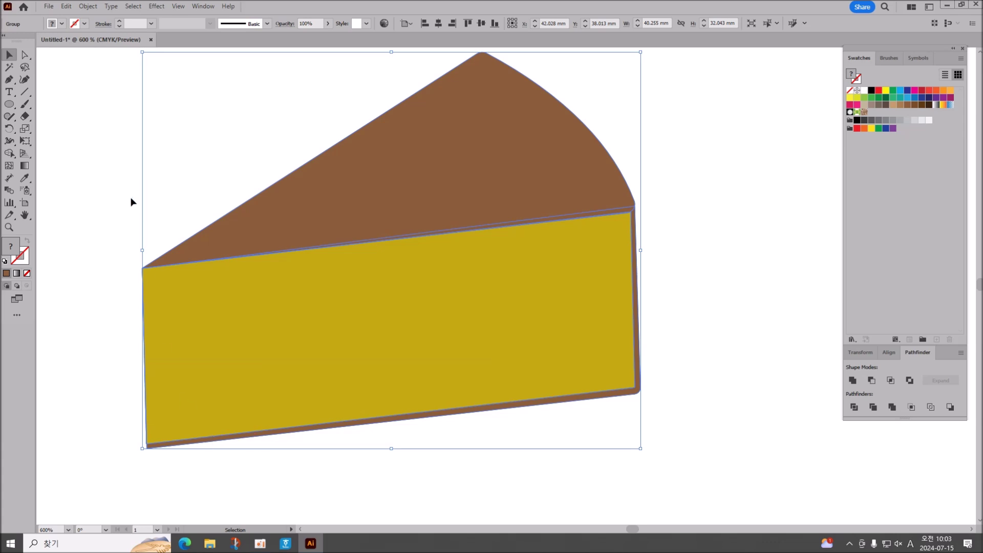
Step: Draw two circles, about 3.24 mm and 1.74 mm across, near the pointed end of the yellow front face
left_click(10, 105)
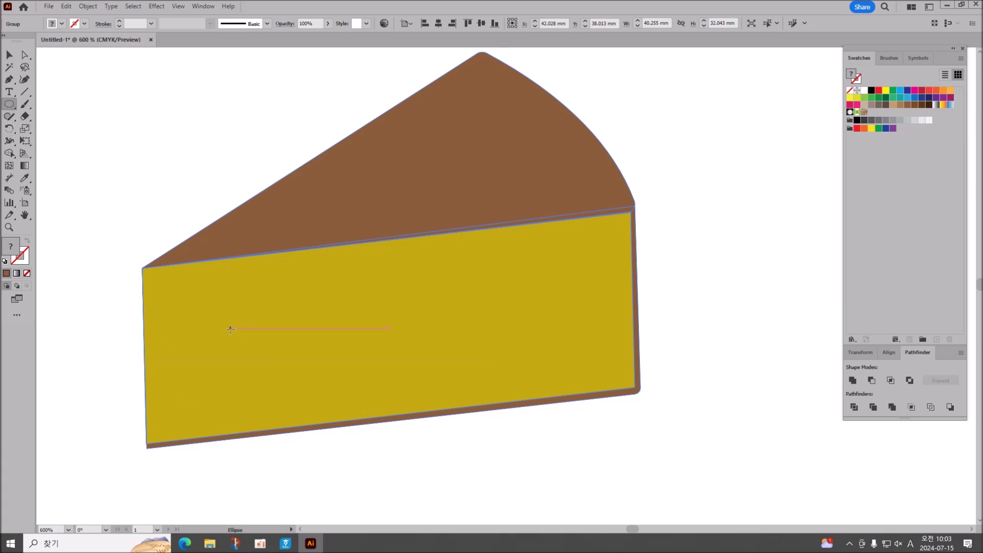
left_click_drag(230, 328, 270, 368)
left_click_drag(281, 314, 302, 333)
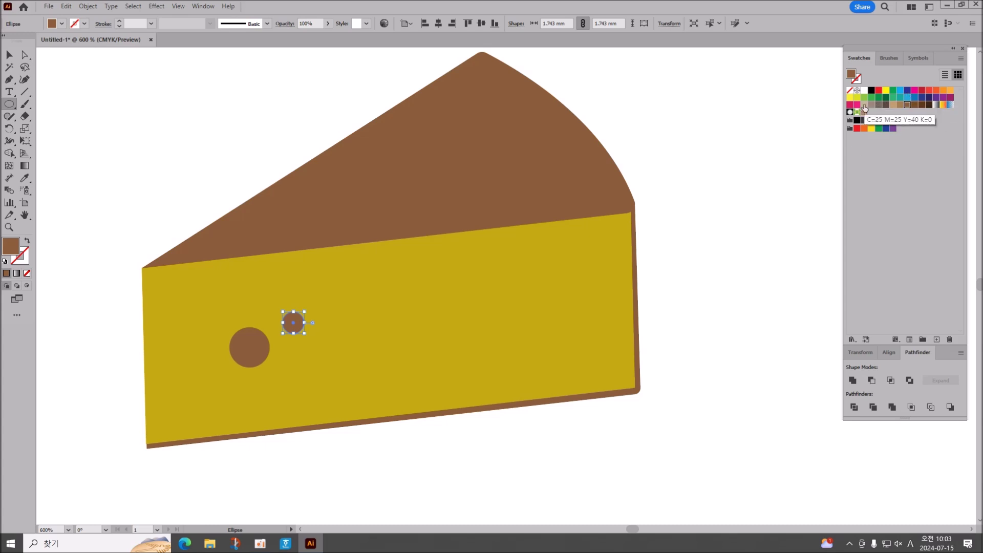
Step: Fill both circles with the beige swatch C=25 M=25 Y=40 K=0, sampling it for the larger circle
left_click(865, 105)
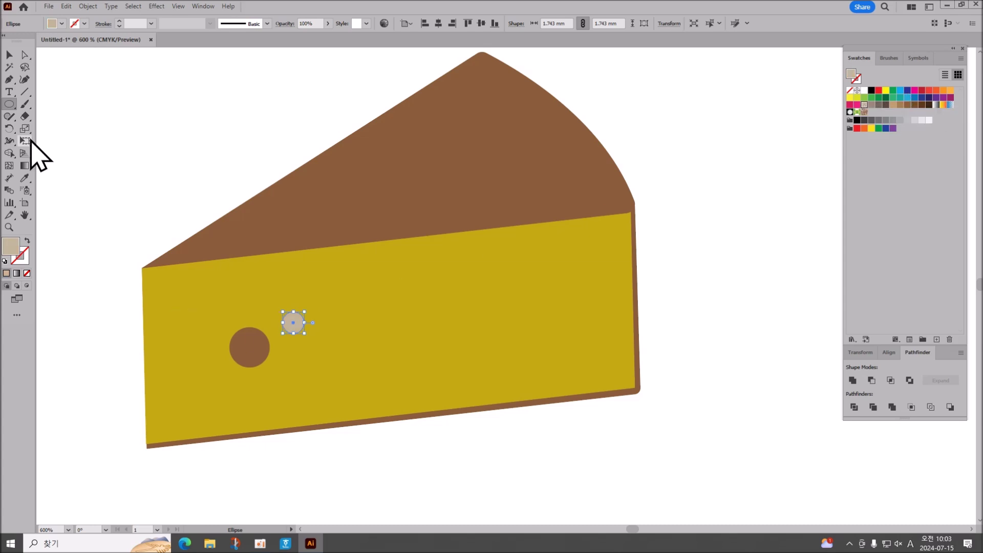
left_click(24, 177)
left_click(254, 346)
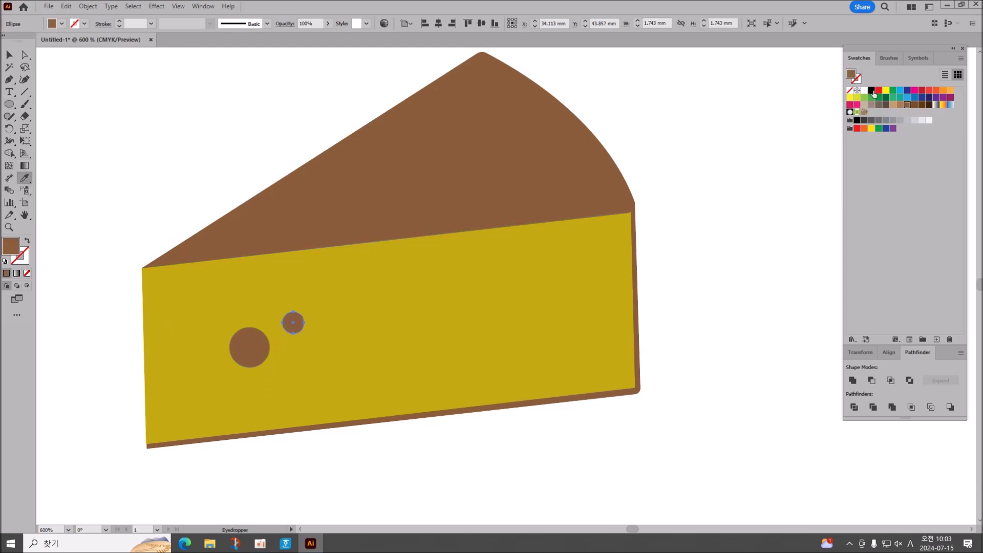
left_click(864, 105)
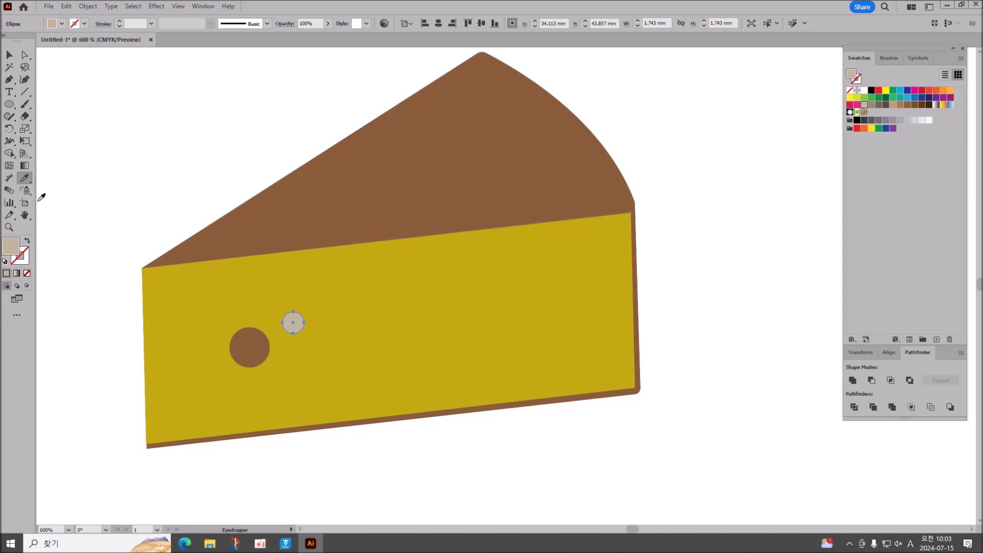
left_click(10, 54)
left_click(250, 347)
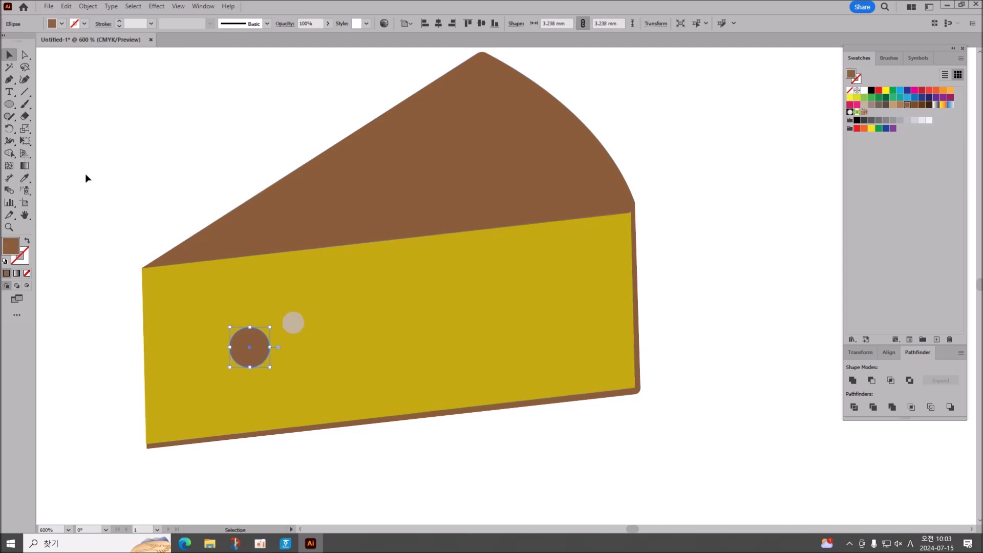
left_click(25, 178)
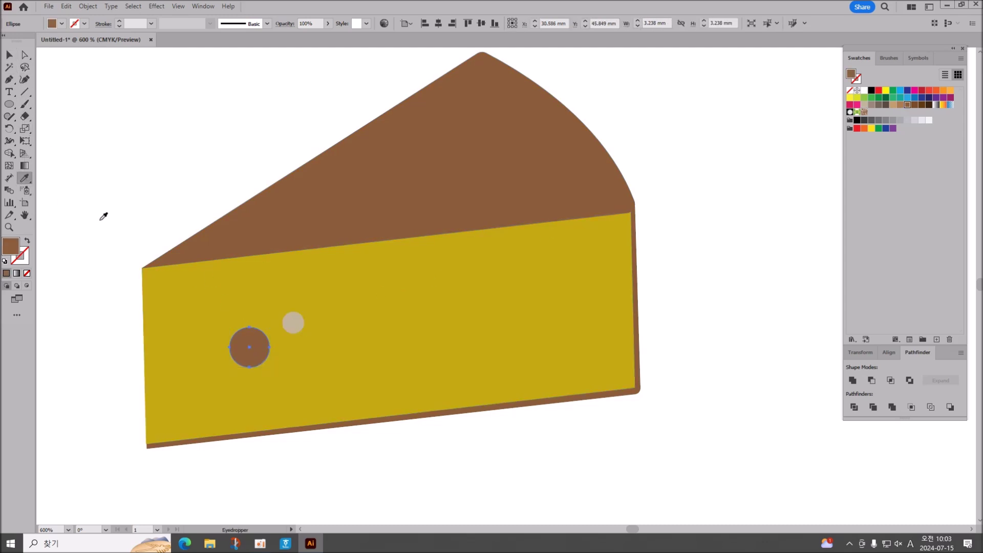
left_click(294, 322)
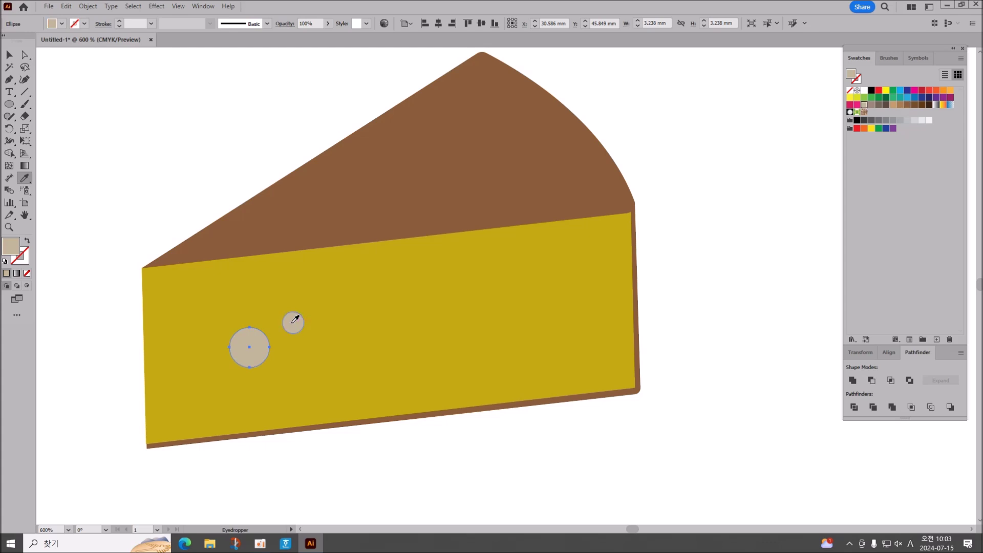
Step: Select the two beige circles on the front face together and group them
left_click(9, 55)
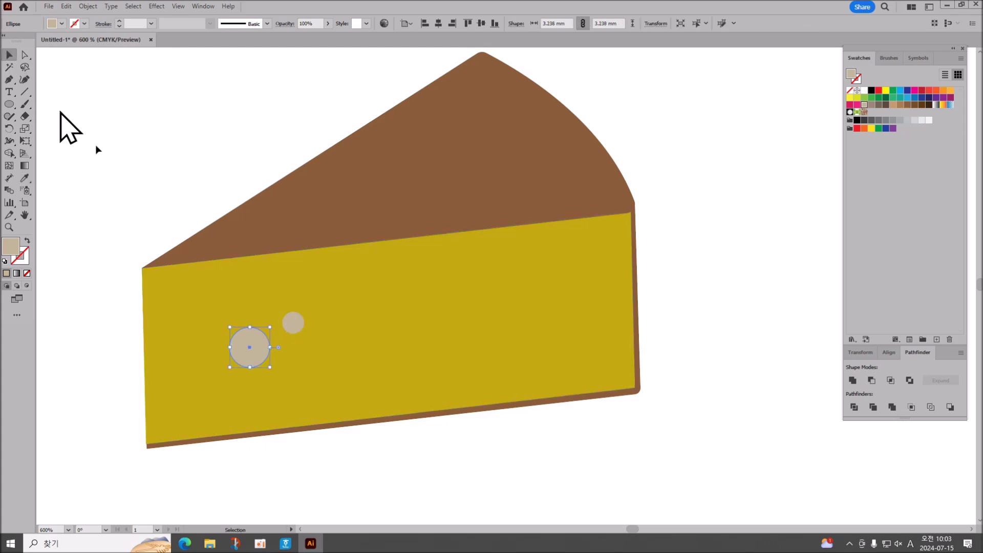
left_click(293, 323, "shift")
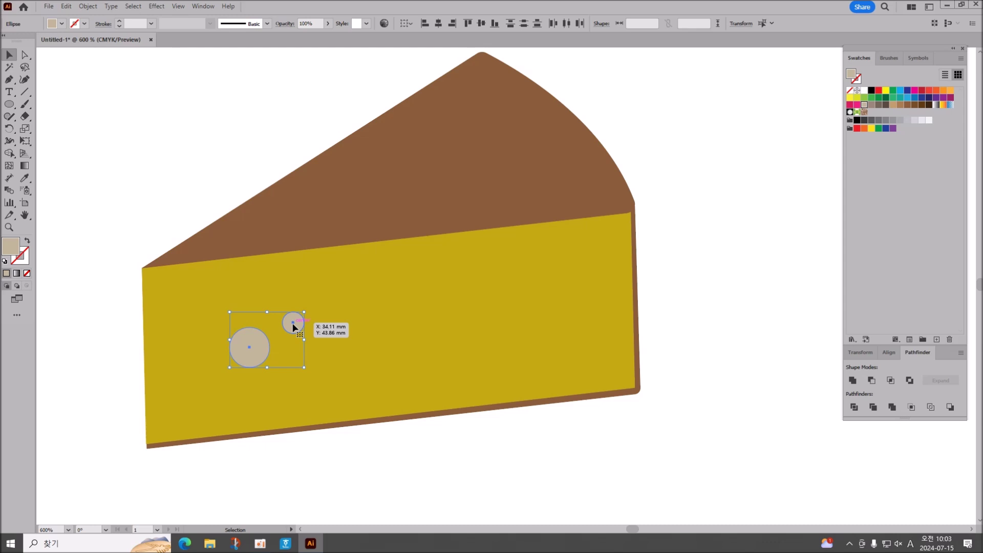
left_click_drag(125, 109, 615, 451)
left_click(681, 466)
key("a")
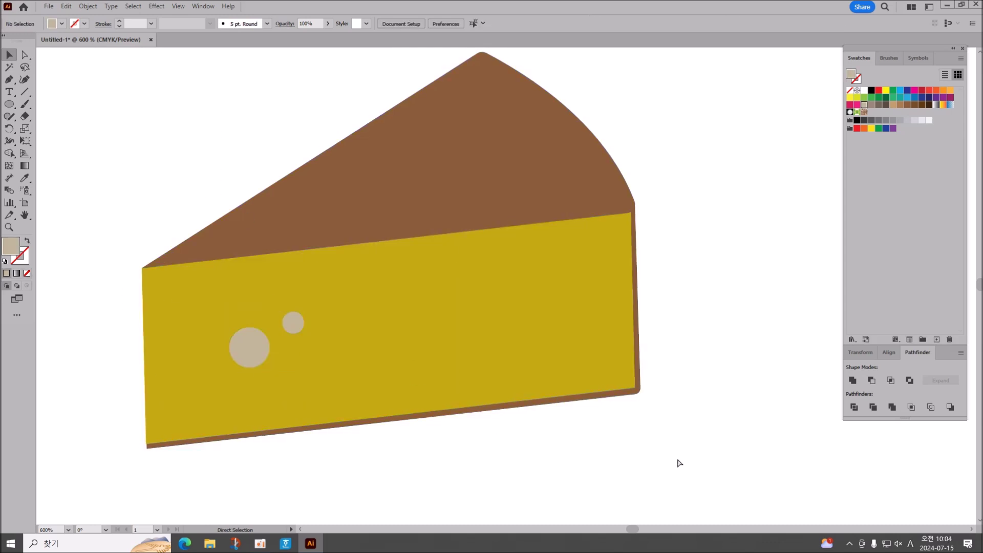
key("v")
left_click_drag(213, 329, 265, 360)
left_click(296, 333, "shift")
key("a")
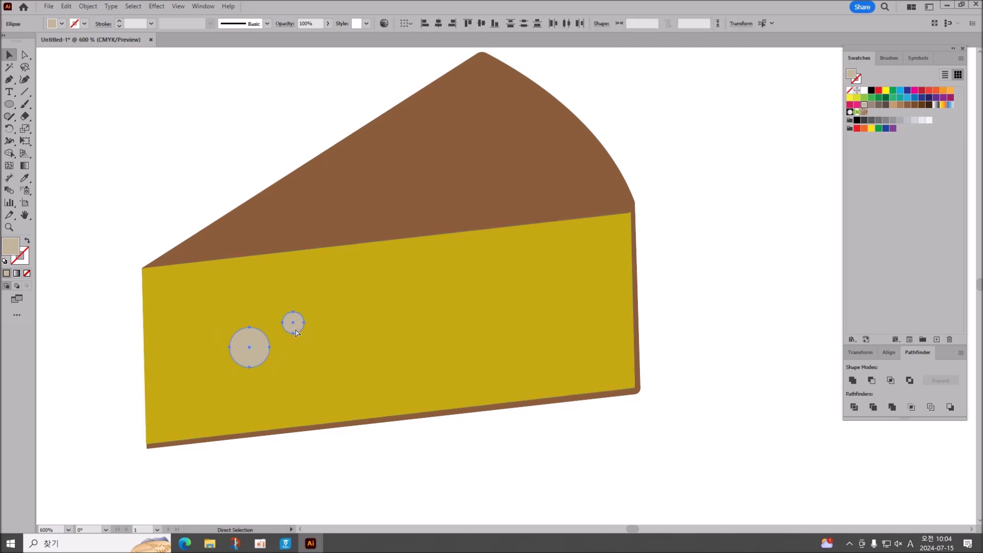
key("ctrl+g")
key("v")
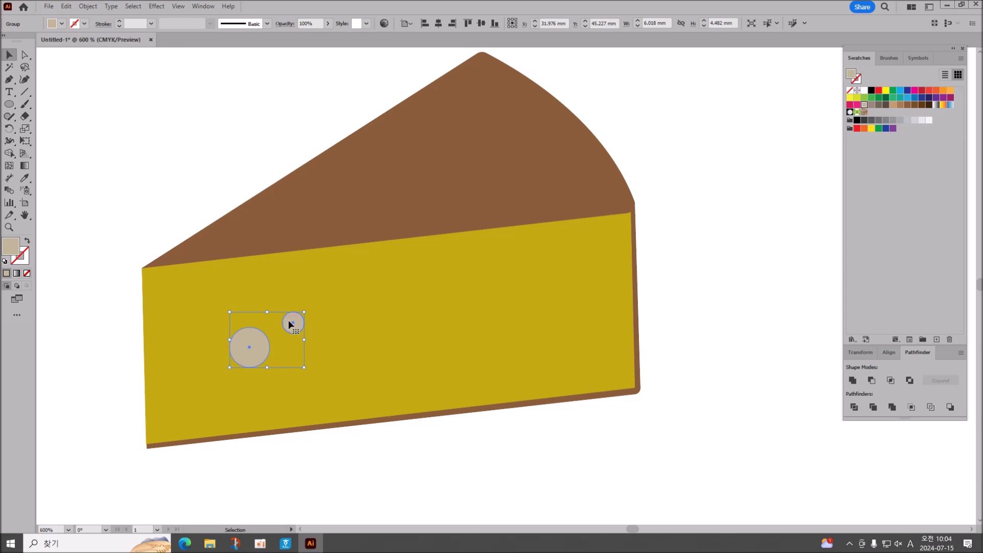
Step: Copy the circle pair to the face's outer end, rotate it with the small circle below, and draw another beige circle near the lower edge
left_click_drag(296, 325, 608, 260)
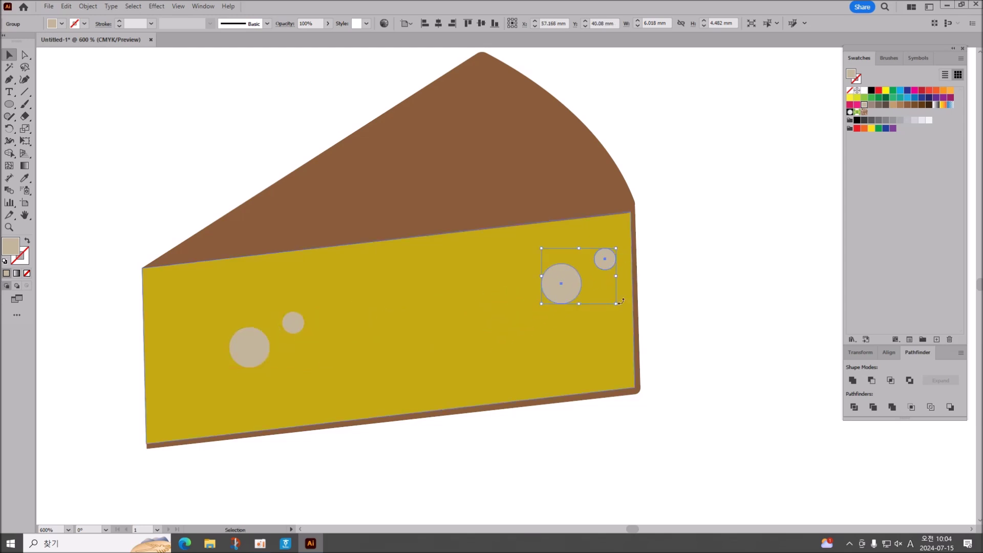
left_click_drag(620, 309, 481, 351)
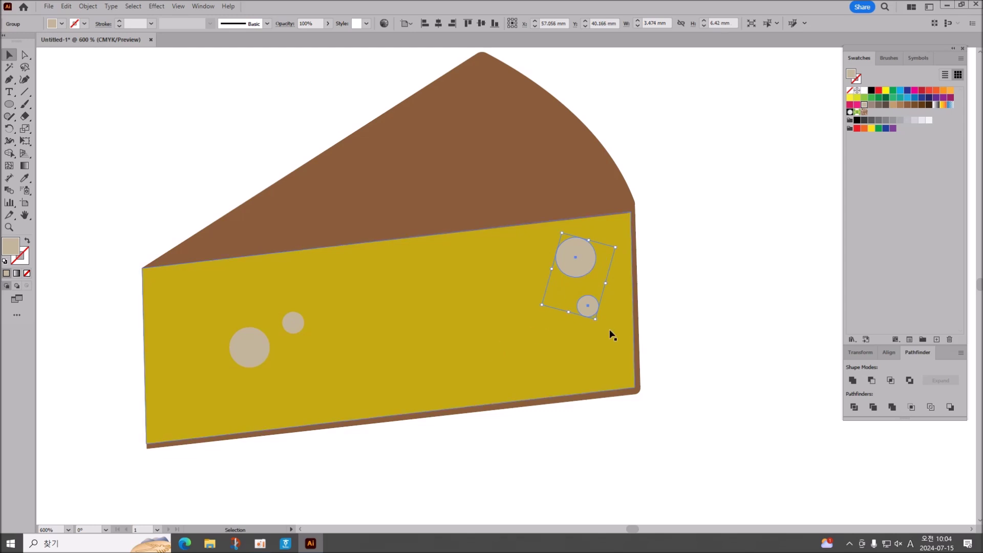
left_click_drag(602, 324, 589, 336)
mouse_move(588, 262)
left_mouse_down()
mouse_move(616, 273)
mouse_move(608, 264)
left_mouse_up()
key("l")
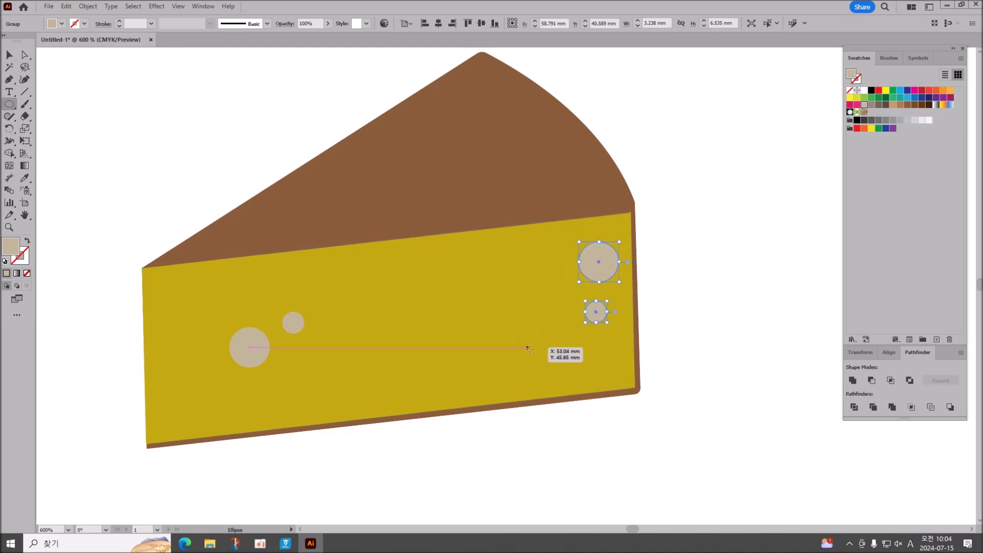
left_click_drag(523, 354, 560, 389)
Step: Group the cake slice with all the beige circles on its front face
left_click(9, 54)
left_click_drag(180, 106, 655, 441)
key("ctrl+g")
scroll(640, 487, "up", 3)
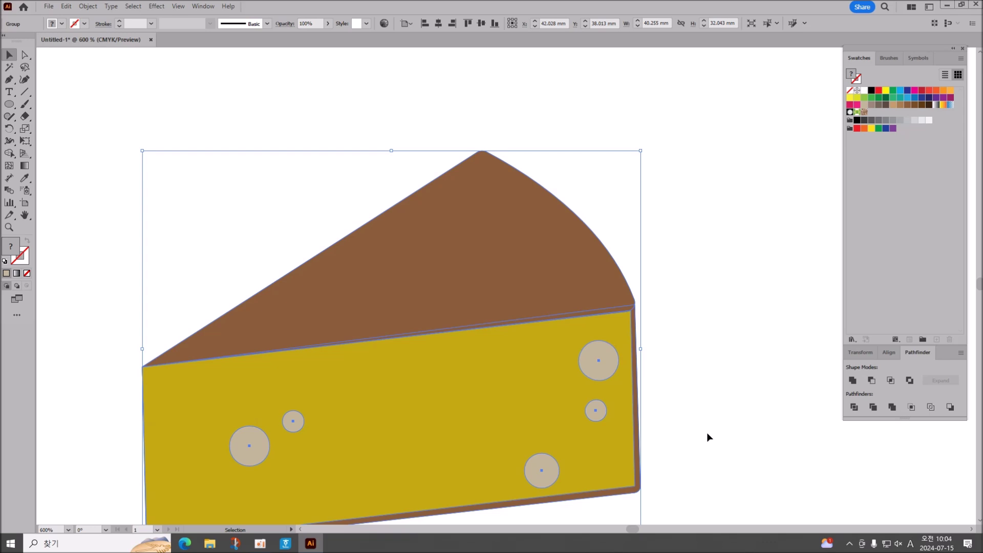
Step: Scale the grouped cake down proportionally and move it up and left to free space beside it
scroll(698, 443, "up", 1)
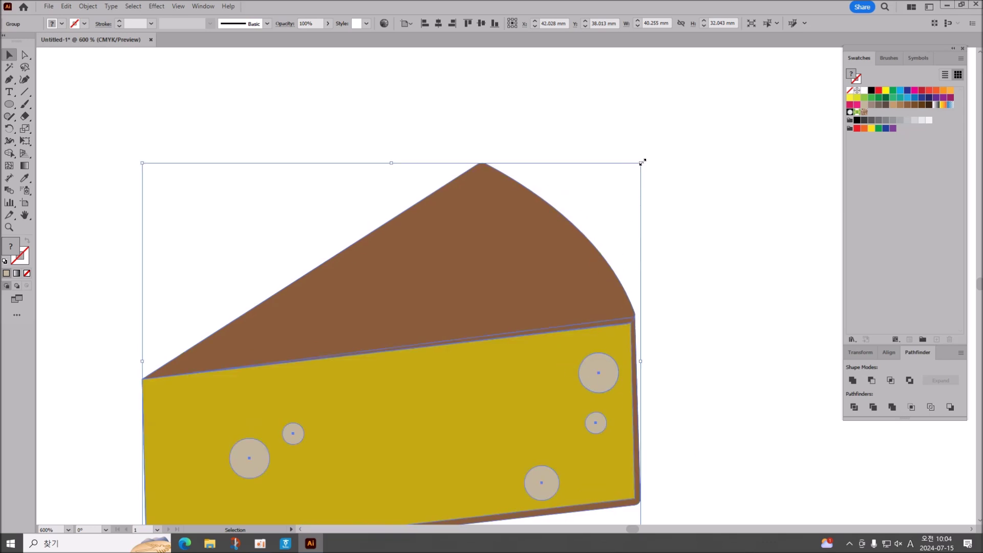
left_click_drag(642, 162, 497, 283)
left_click_drag(469, 374, 380, 210)
left_click(609, 271)
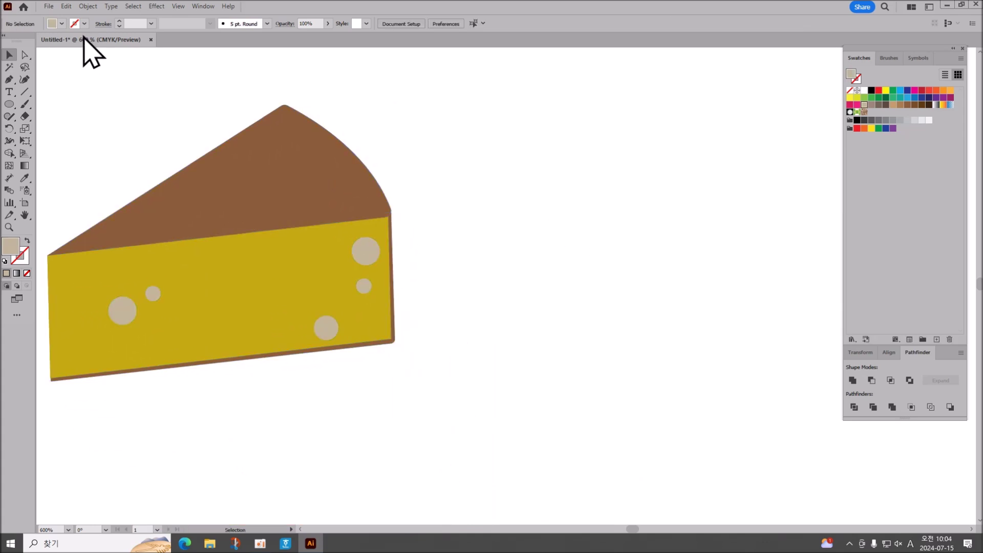
Step: Draw a circle about 10.58 mm across in the empty space beside the cake and fill it orange
left_click(12, 105)
left_click_drag(499, 135, 630, 265)
left_click(944, 90)
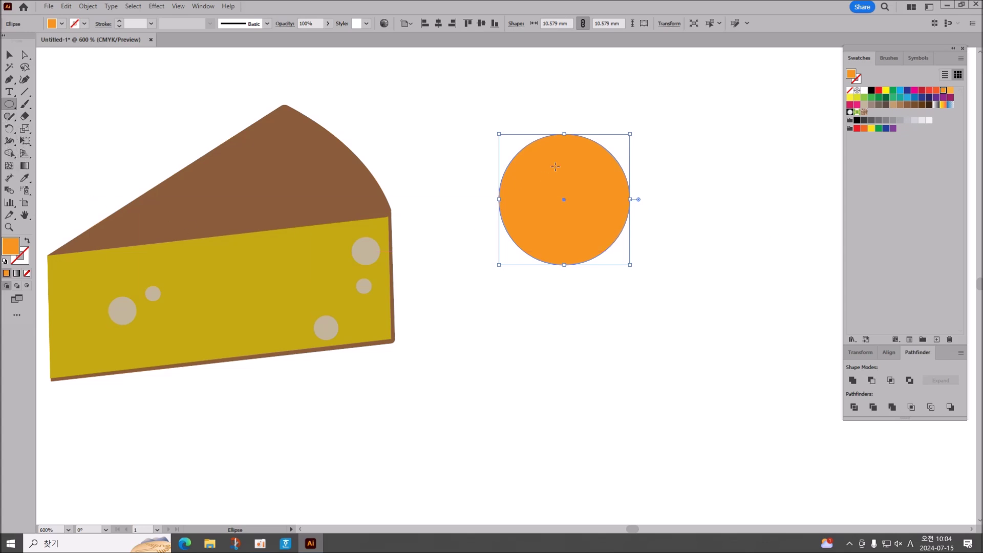
Step: Draw a black-filled circle about 2.32 mm across near the upper edge of the orange circle and shift it slightly left
left_click_drag(575, 152, 602, 181)
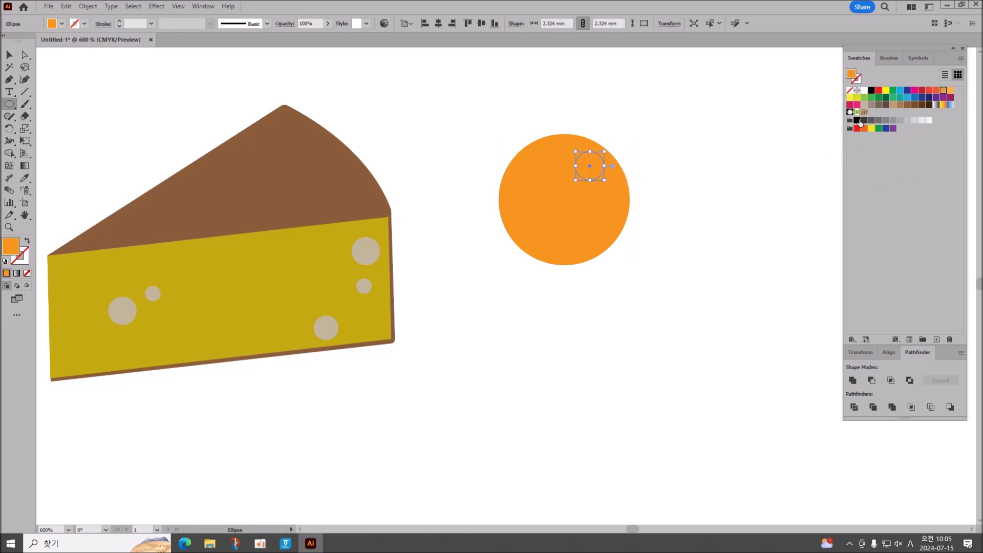
left_click(857, 119)
left_click(9, 54)
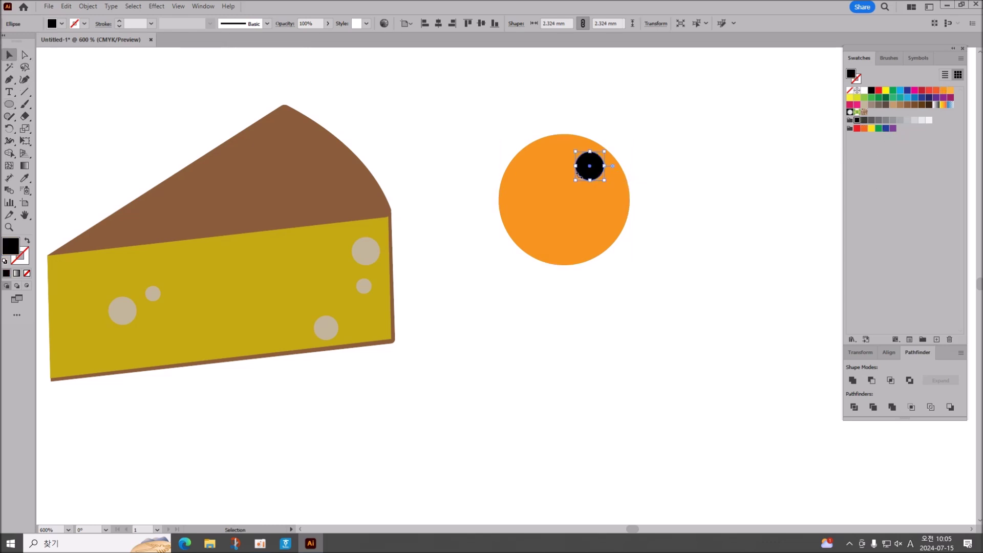
left_click_drag(597, 170, 592, 174)
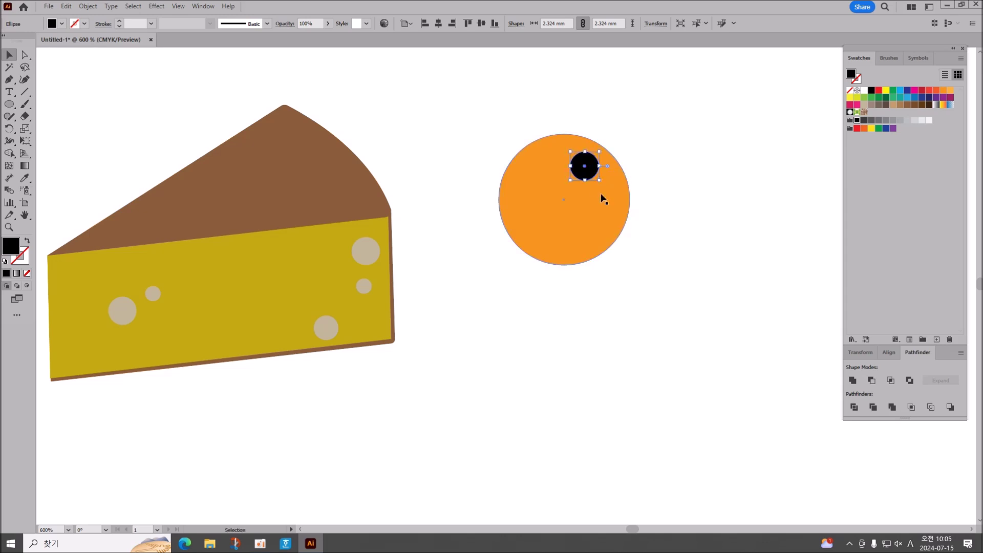
Step: Draw a narrow upright ellipse about 1.29 by 4.92 mm between the cake and the large circle and fill it light orange
left_click(10, 104)
left_click_drag(455, 120, 471, 180)
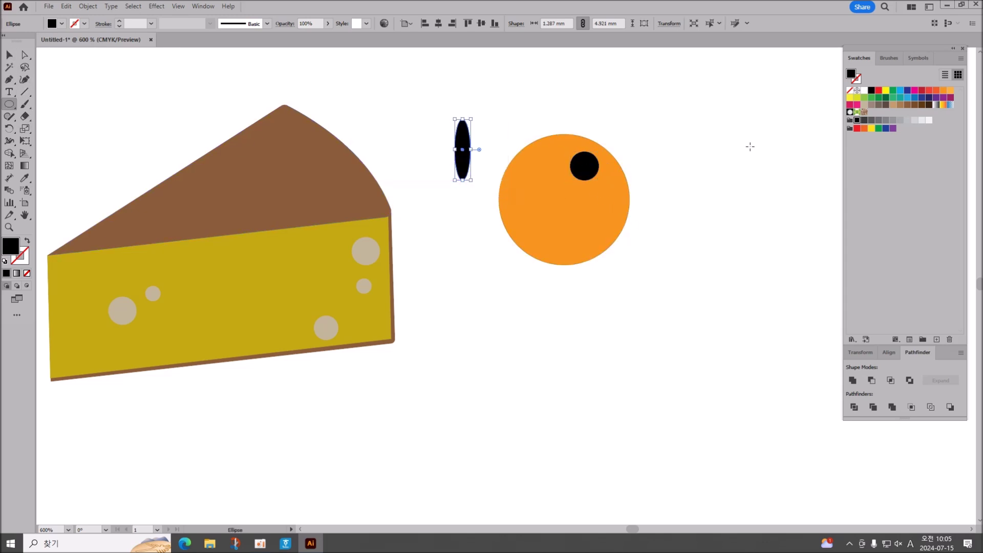
left_click(950, 98)
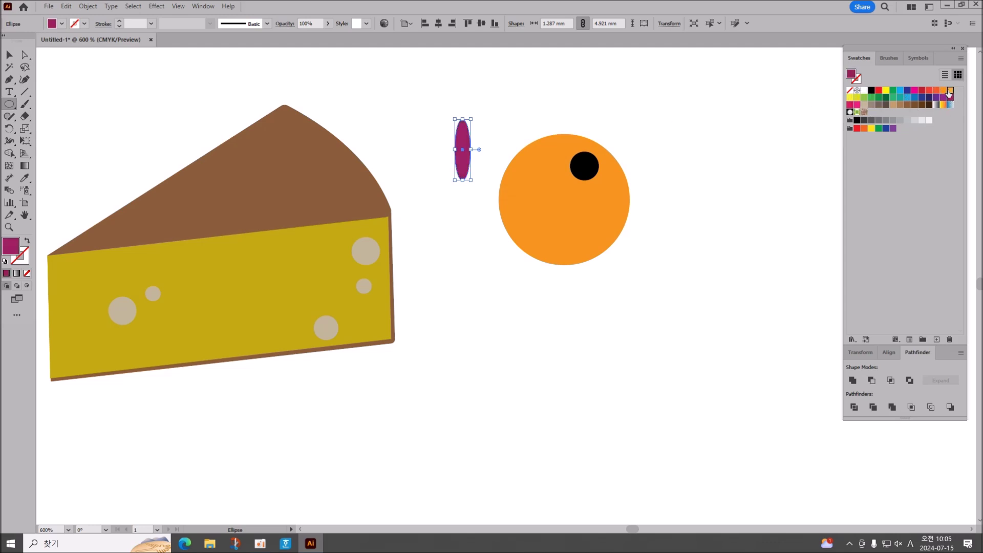
left_click(950, 91)
Step: Change the large circle's fill to red
left_click(10, 54)
left_click(527, 208)
left_click(929, 90)
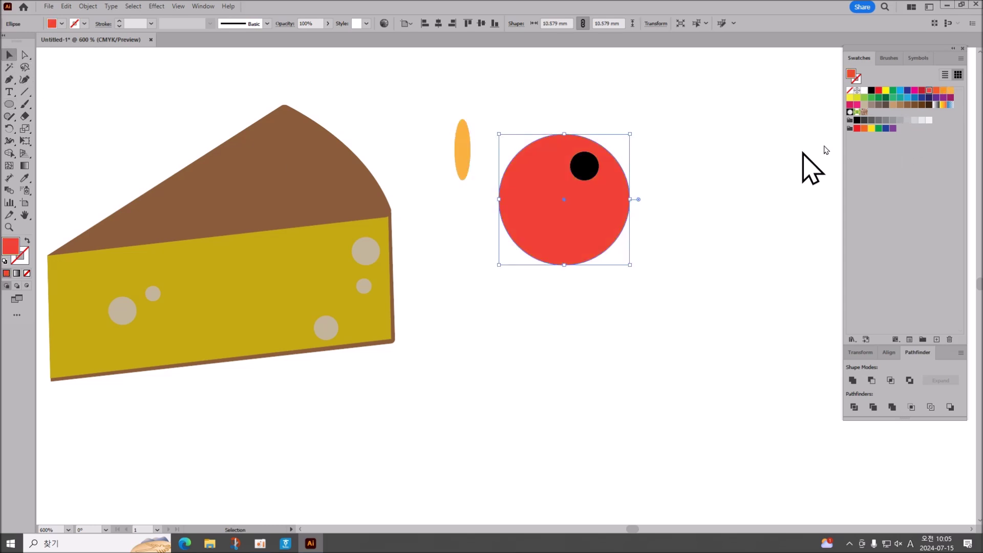
Step: Shorten the light orange ellipse to about 3.72 mm, then tilt it along the red circle's upper-left edge as a highlight
left_click(467, 132)
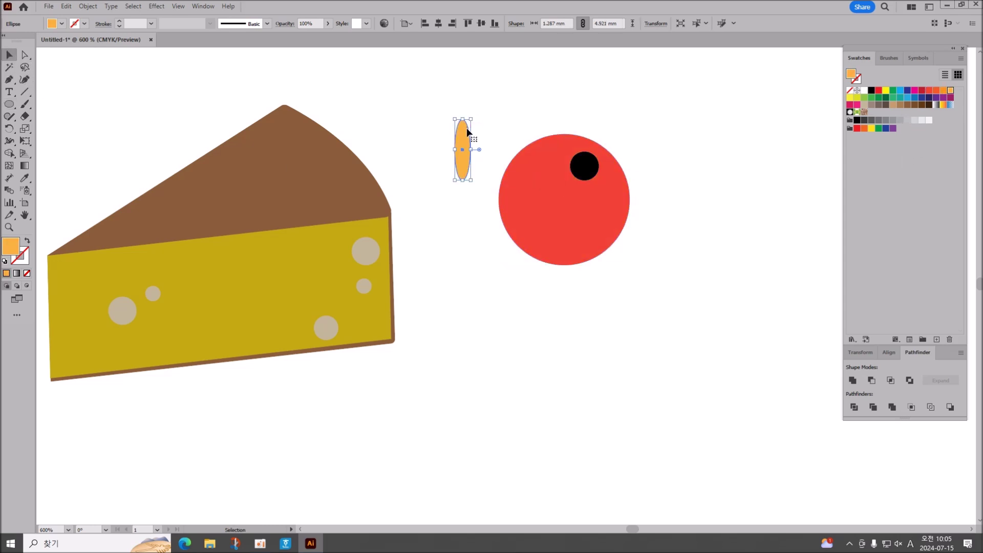
left_click_drag(471, 121, 528, 166)
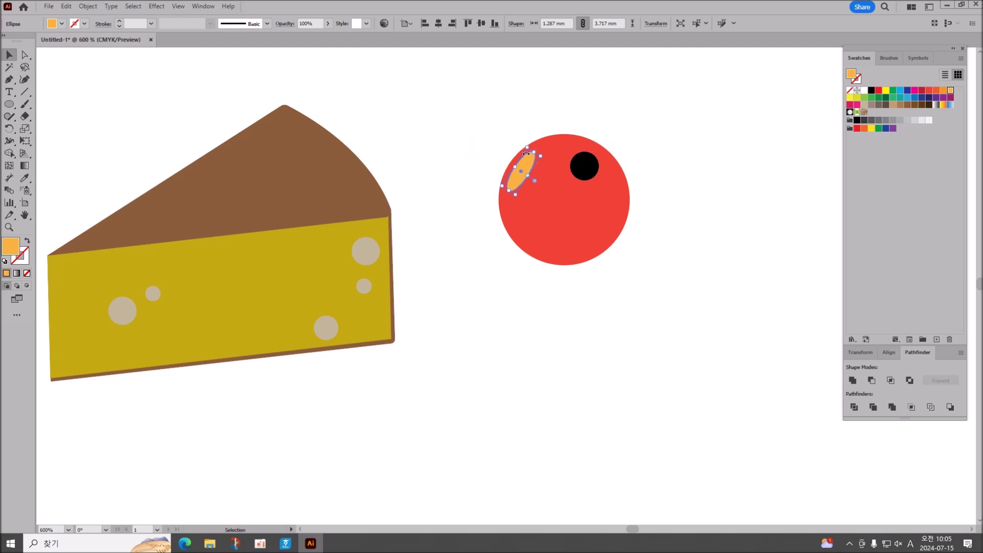
left_click(624, 294)
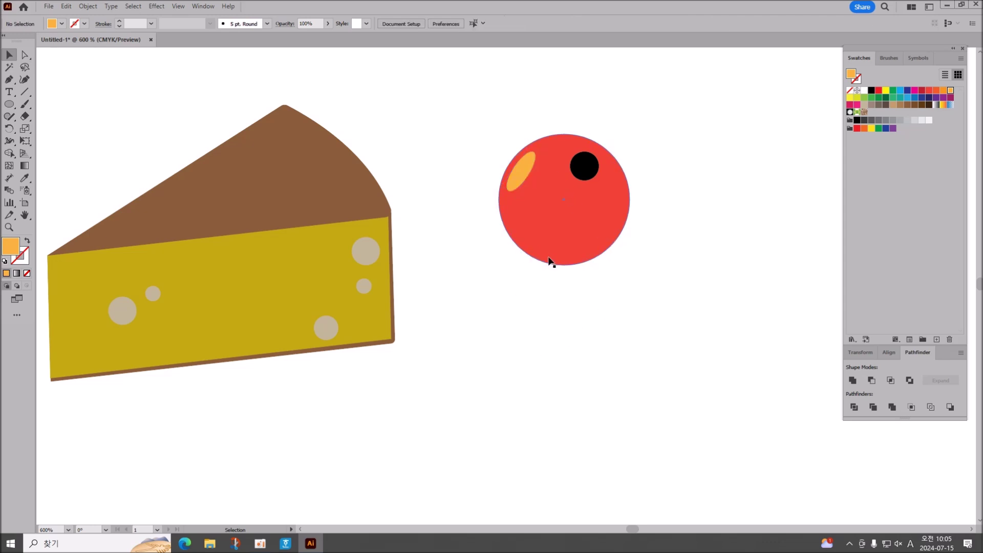
Step: Draw an upright ellipse about 6.27 by 15.77 mm beside the red circle and fill it green
left_click(11, 104)
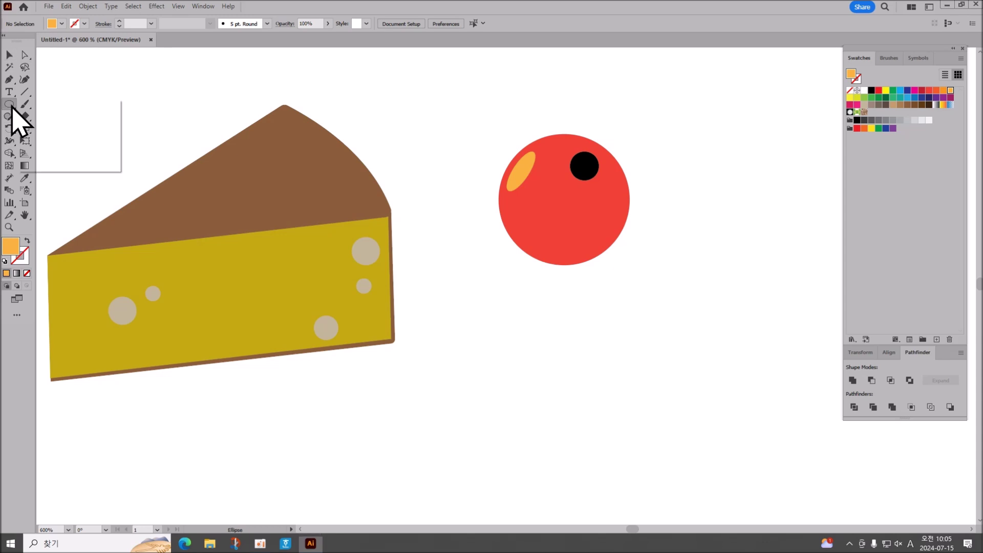
left_click_drag(699, 138, 777, 334)
left_click(879, 129)
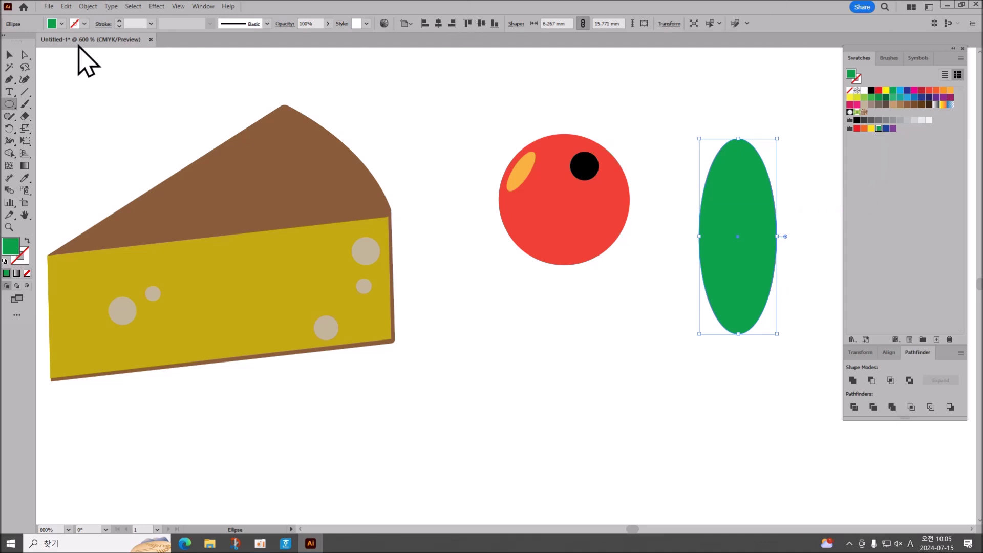
Step: Convert the green ellipse's top anchor point to a sharp corner with the Anchor Point tool
left_click(10, 69)
left_click(12, 81)
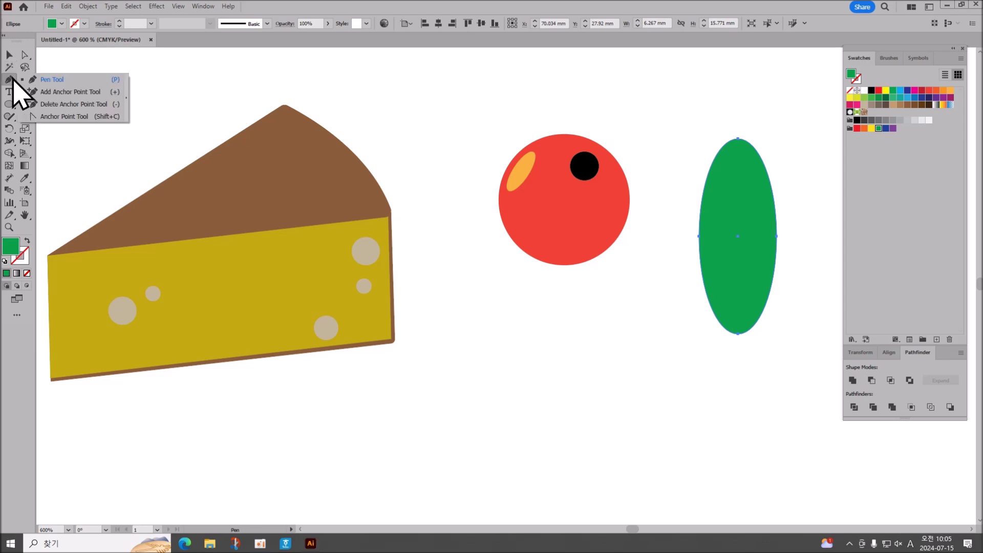
left_click(56, 116)
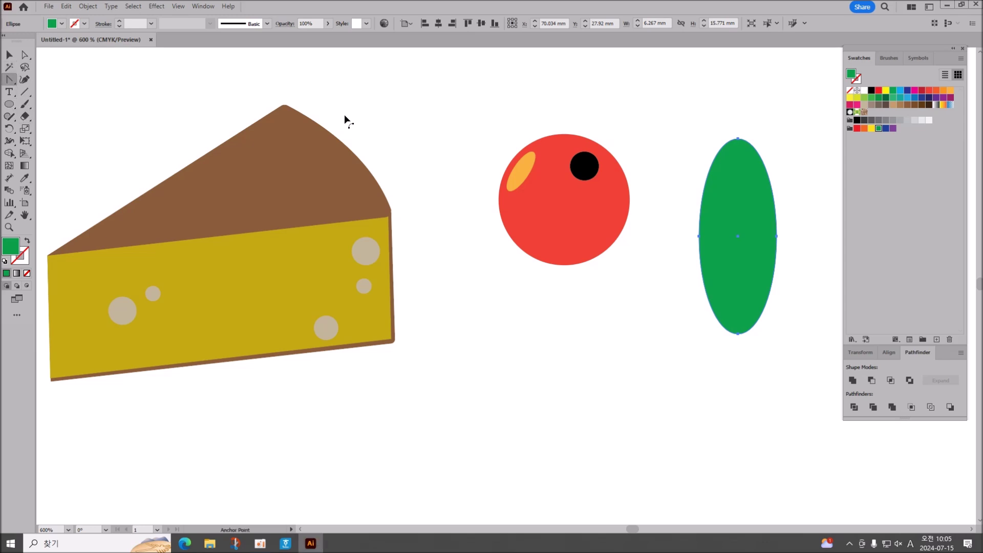
left_click(738, 138)
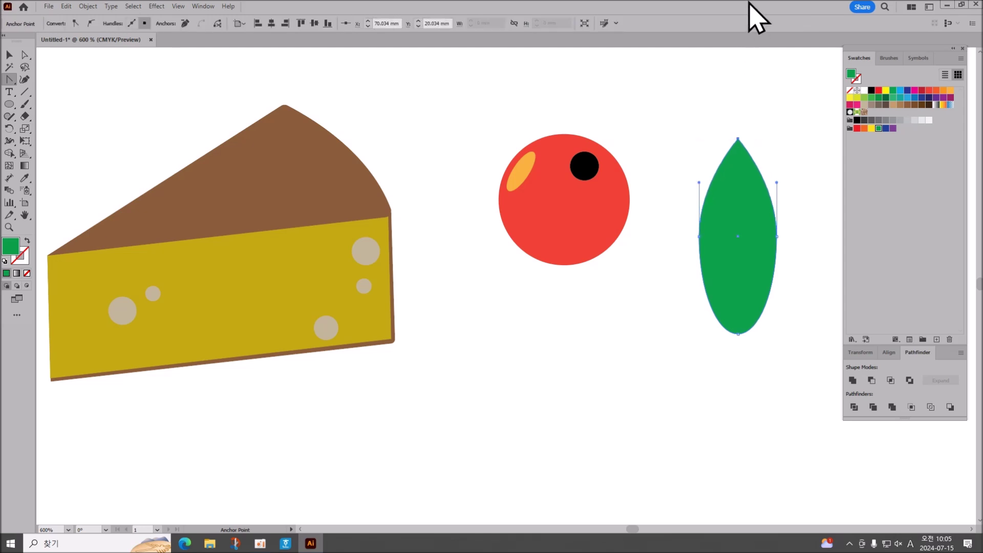
Step: Lower the green leaf's two side anchor points slightly and adjust its bottom anchor point until the leaf is about 16.52 mm tall
left_click(739, 335)
mouse_move(739, 336)
left_mouse_down()
mouse_move(705, 336)
mouse_move(741, 339)
mouse_move(738, 329)
left_mouse_up()
left_click(25, 55)
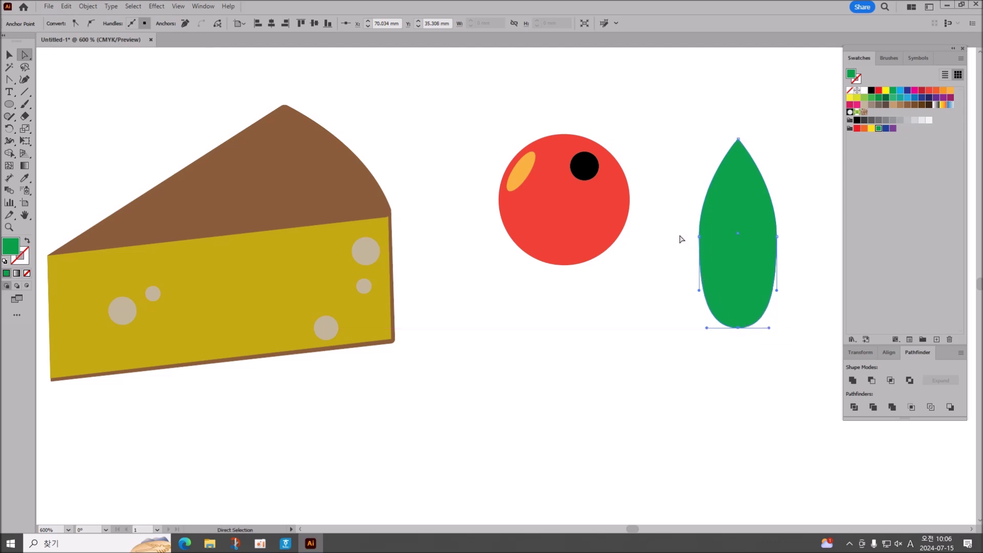
left_click_drag(673, 221, 803, 268)
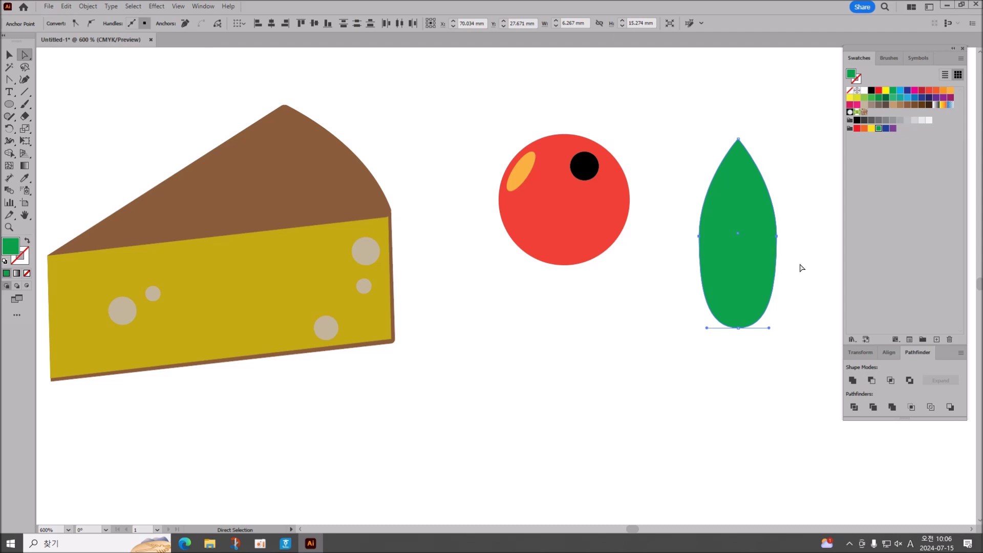
key("Down")
key("Down")
key("Down")
key("Down")
key("Down")
key("Down")
key("Down")
key("Up")
key("Up")
key("Up")
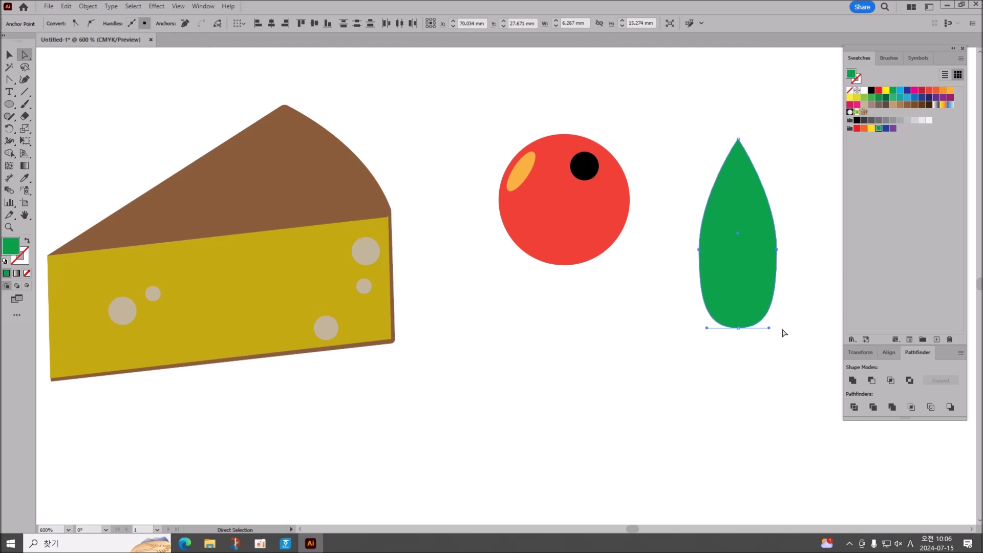
left_click_drag(738, 328, 739, 344)
left_click(820, 196)
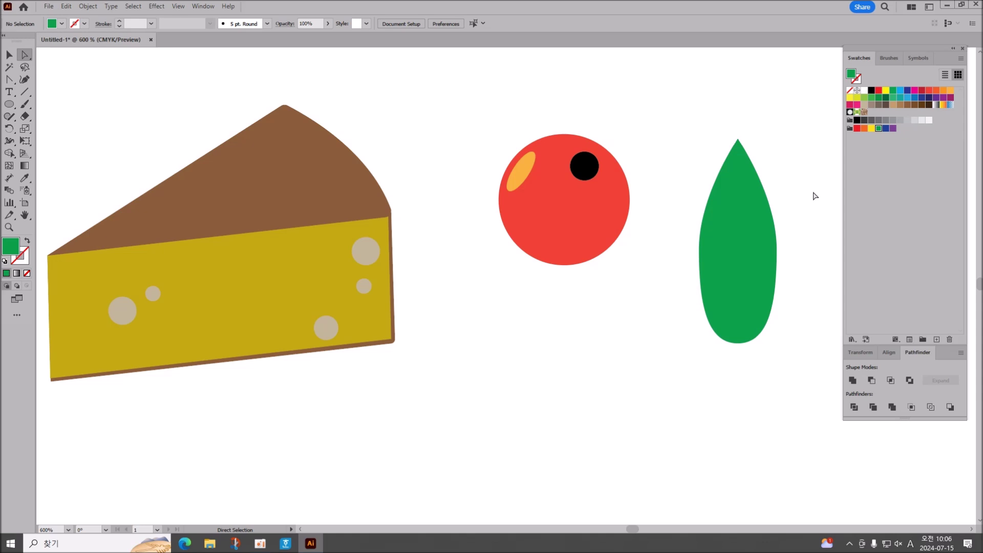
Step: Draw a vertical line about 20.21 mm long through the leaf's centre with a black 1 pt stroke and no fill
left_click(24, 92)
mouse_move(738, 242)
left_mouse_down()
mouse_move(738, 117)
mouse_move(738, 366)
left_mouse_up()
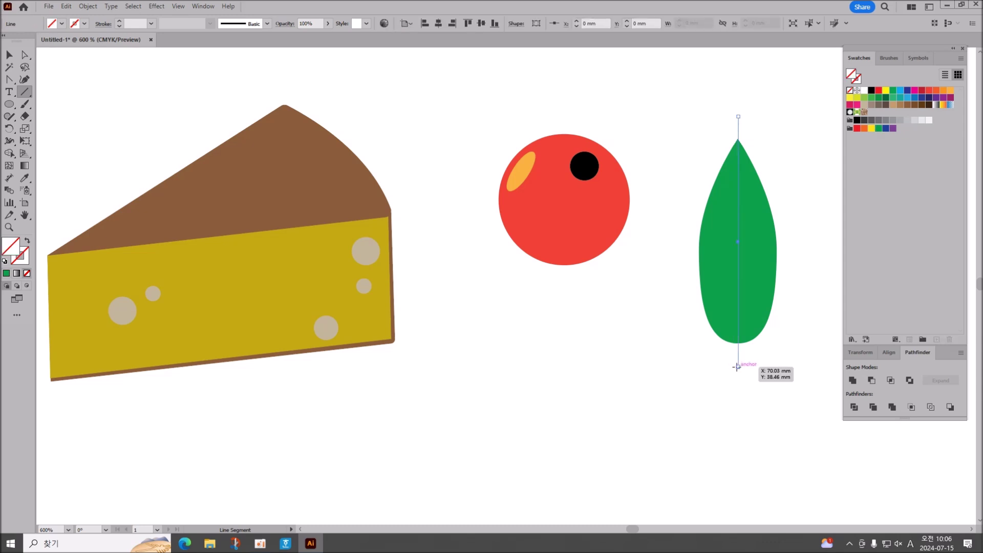
left_click(5, 261)
left_click(27, 274)
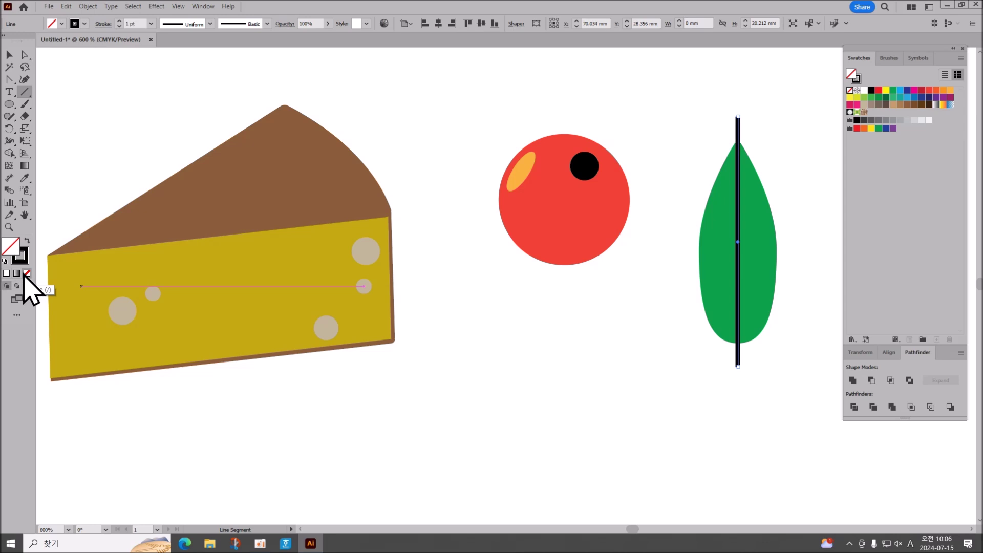
Step: Split the green leaf in half along the vertical line with the Pathfinder Divide operation
left_click(9, 55)
left_click_drag(695, 163, 802, 367)
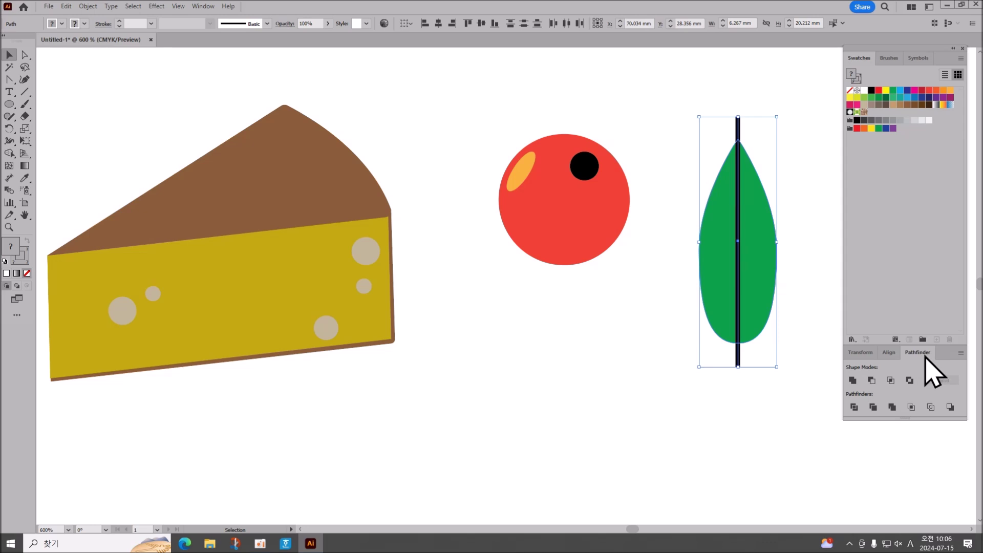
left_click(853, 407)
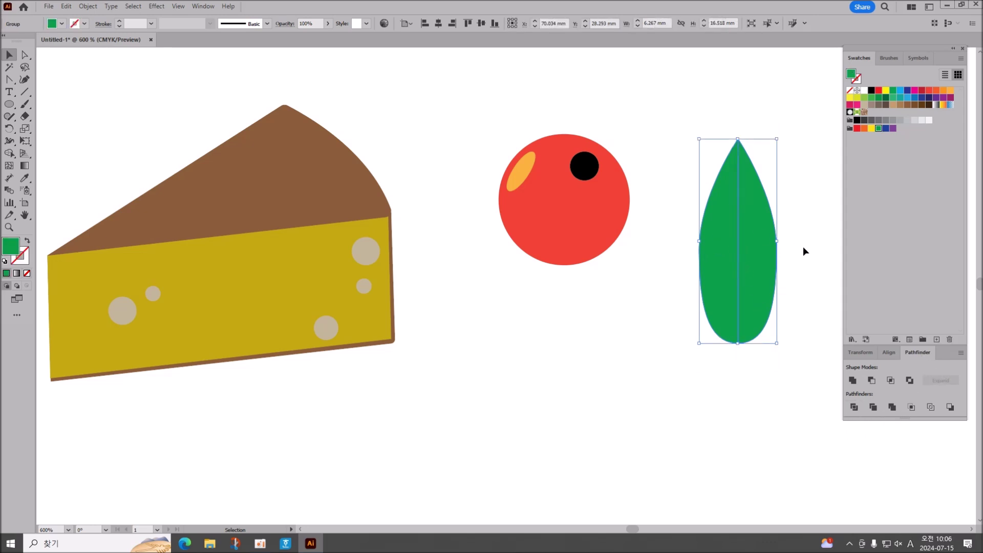
Step: Select only the leaf's left half with the Group Selection tool and fill it with a lighter green
left_click(23, 54)
left_click_drag(23, 54, 65, 73)
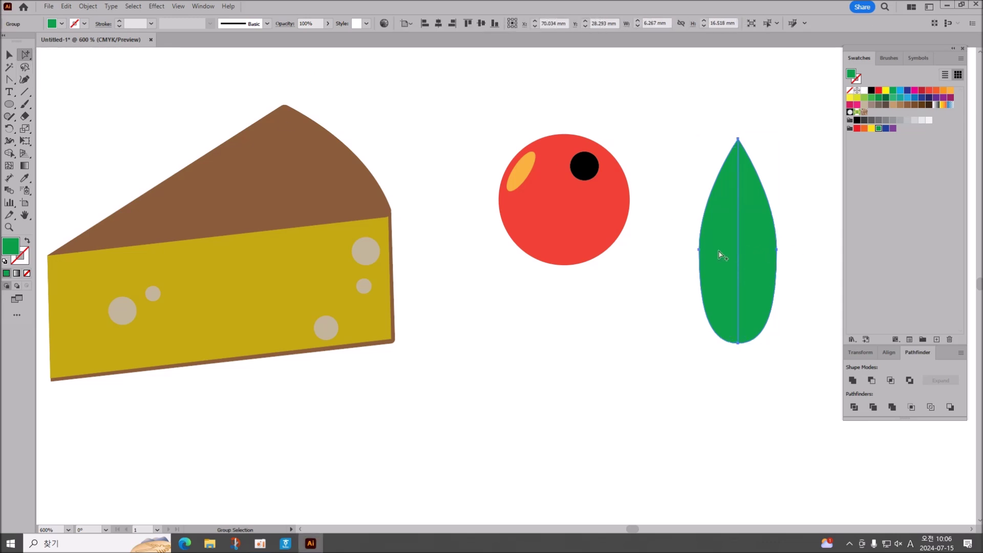
left_click(785, 162)
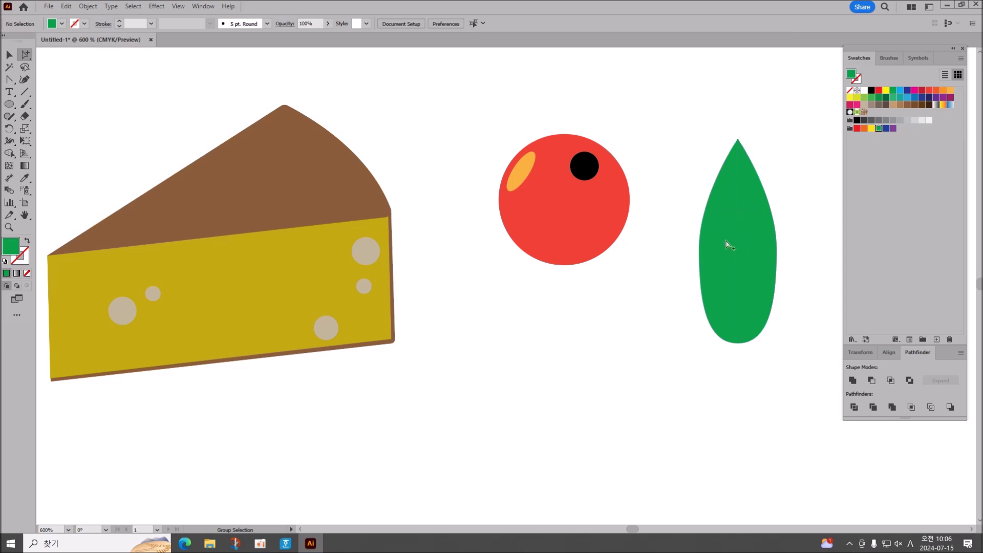
left_click(722, 244)
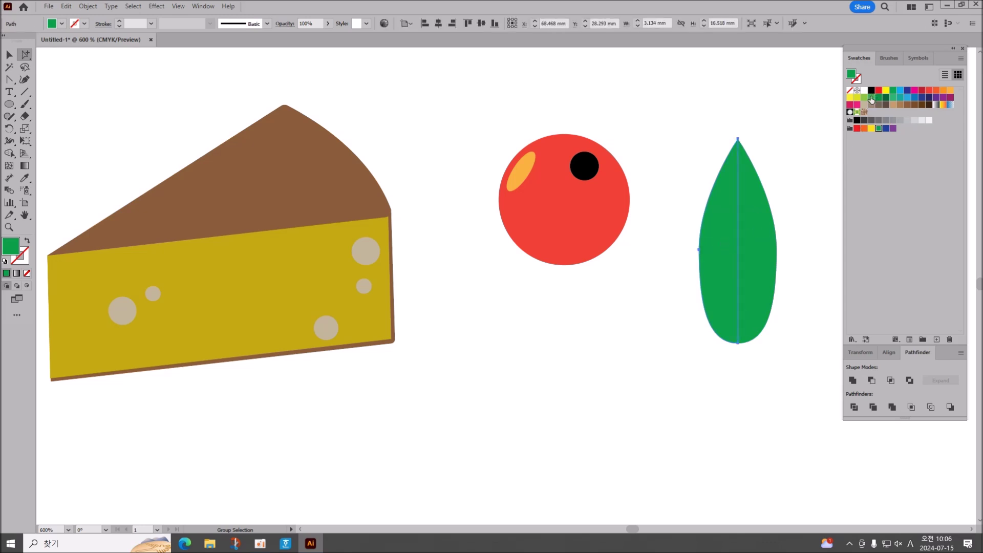
left_click(872, 98)
left_click(9, 54)
left_click(661, 125)
Step: Duplicate the two-tone leaf to its lower left and shrink the copy to about 4.19 by 11.05 mm
left_click(739, 232)
left_click_drag(744, 285, 665, 320)
left_click_drag(700, 173, 671, 216)
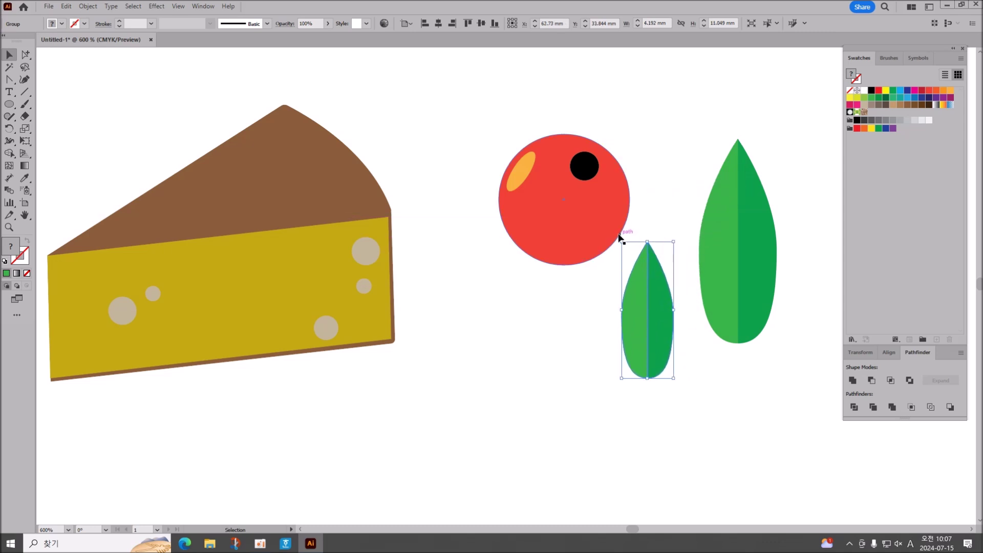
Step: Rotate the small leaf about 49° and the large leaf slightly, both leaning left, and place them over the red circle's upper part
left_click_drag(623, 235, 567, 275)
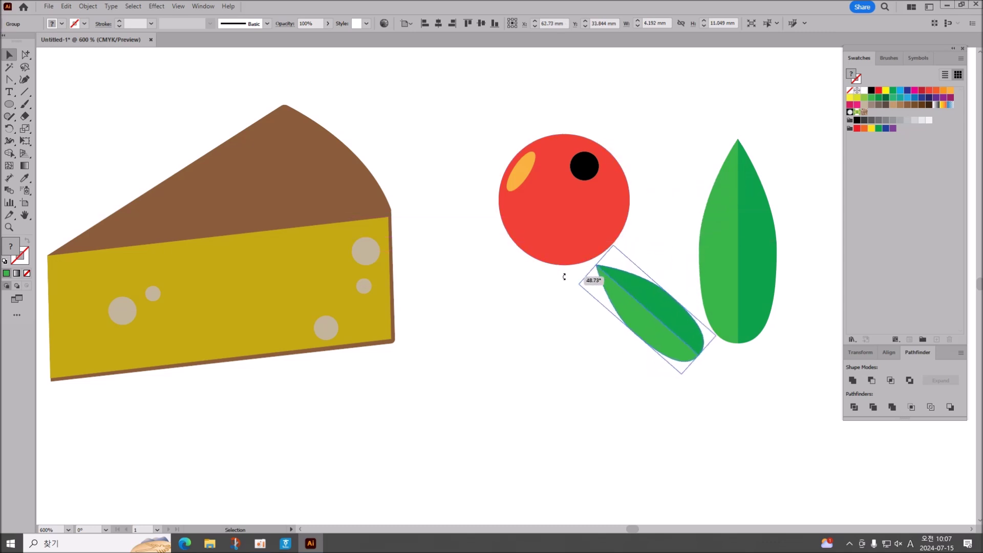
left_click_drag(653, 319, 490, 173)
left_click_drag(728, 247, 582, 134)
scroll(673, 202, "up", 3)
scroll(674, 201, "up", 3)
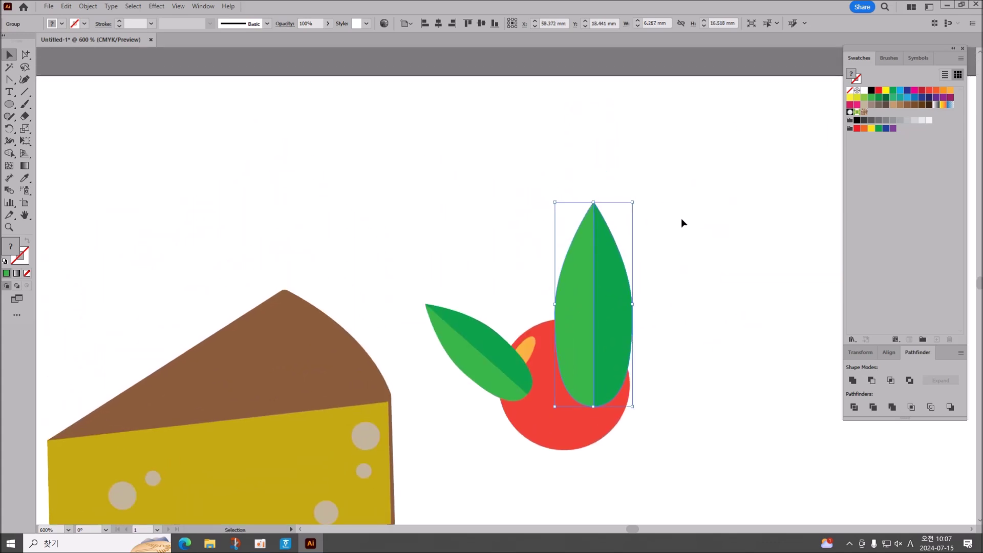
left_click_drag(639, 198, 592, 172)
left_click_drag(600, 310, 530, 268)
Step: Rotate the small leaf closer to horizontal and move it so its base overlaps the large leaf's base
left_click(440, 321)
left_click_drag(441, 281, 419, 313)
left_click_drag(500, 362, 511, 345)
Step: Group the red circle, black circle and light orange highlight, and bring the group in front of the leaves
left_click(558, 405)
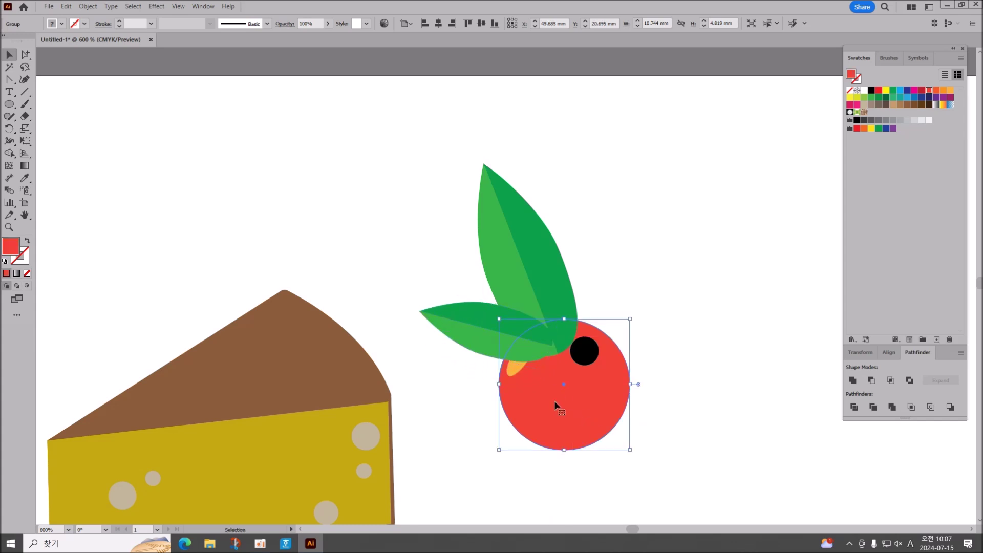
left_click(495, 377)
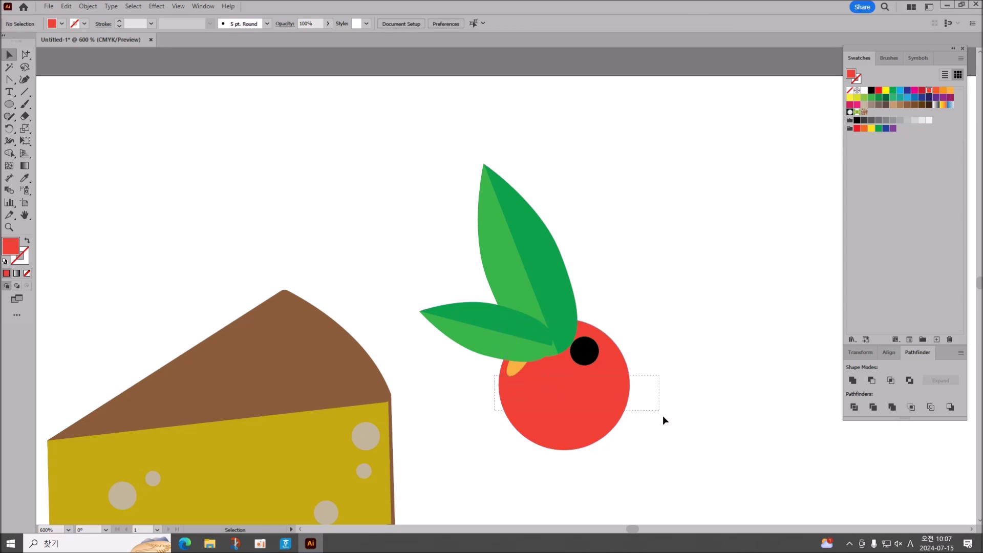
left_click_drag(663, 417, 662, 415)
left_click(591, 362, "shift")
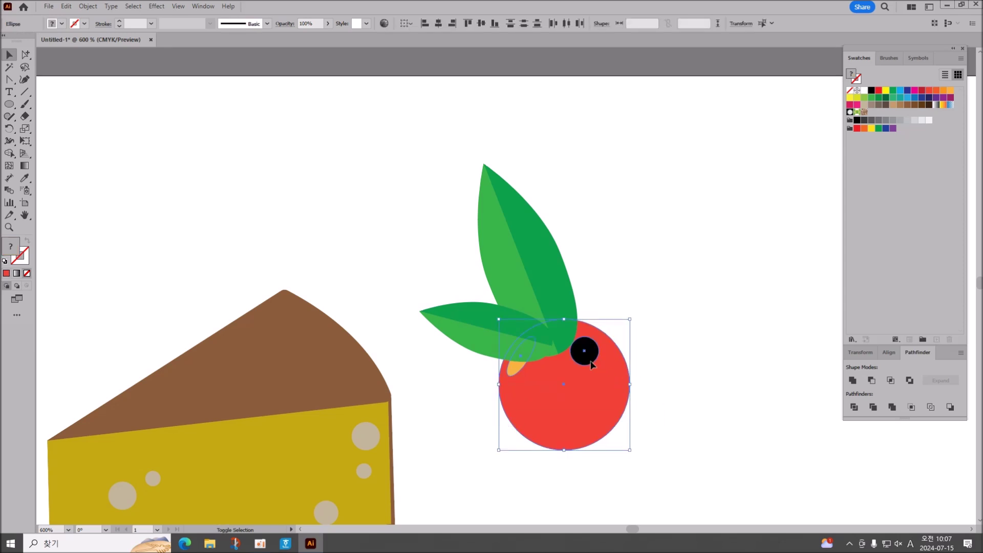
key("ctrl+g")
key("ctrl+shift+bracketright")
left_click(532, 414)
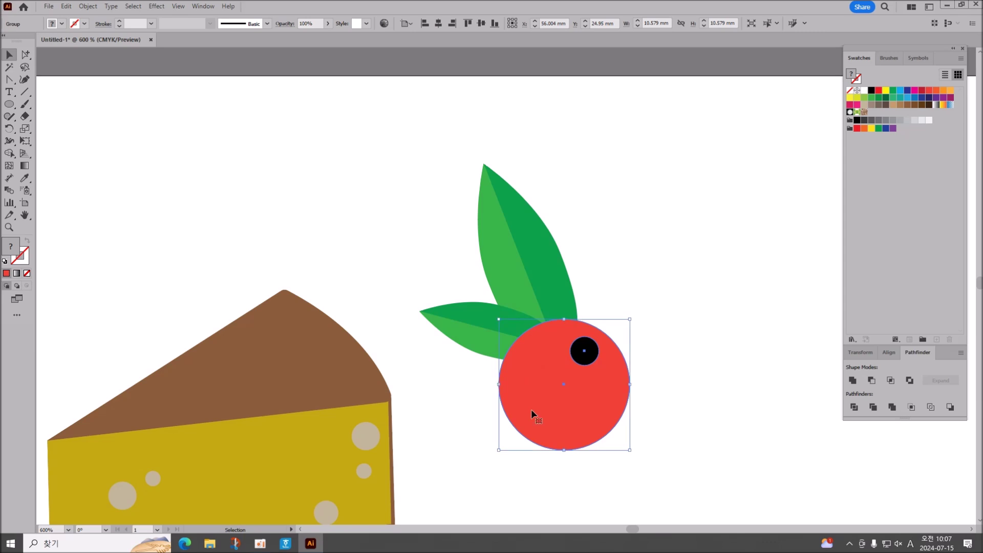
key("ctrl+z")
key("ctrl+z")
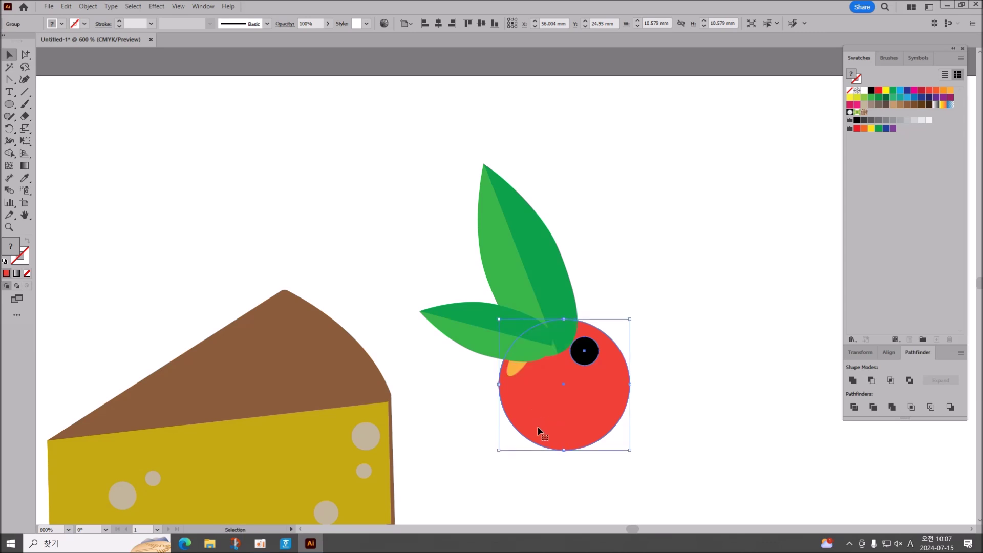
left_click(514, 369, "shift")
key("ctrl+g")
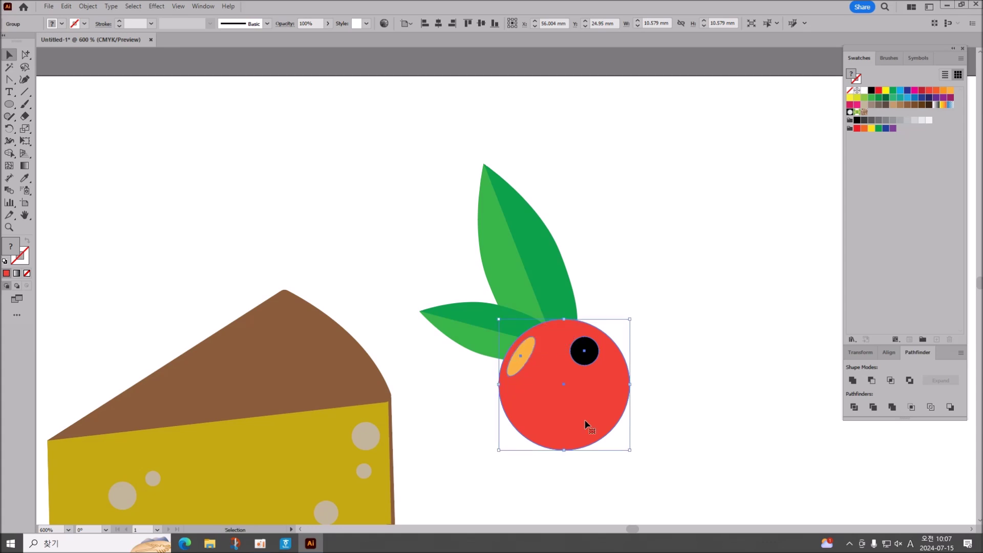
Step: Move the berry up over the leaf bases, then rotate the small leaf so its tip points slightly downward to the left
left_click_drag(601, 410, 614, 371)
left_click(487, 341)
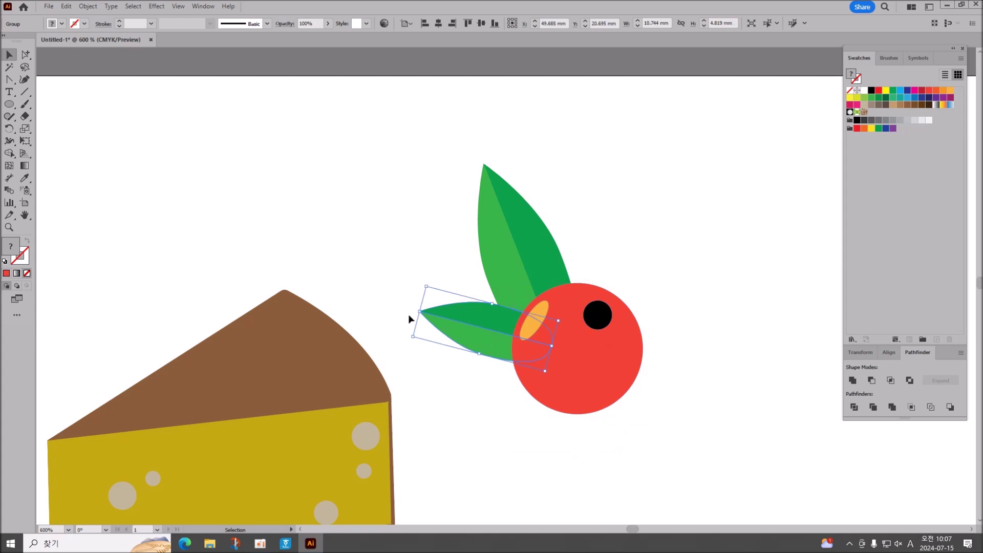
left_click_drag(407, 340, 412, 366)
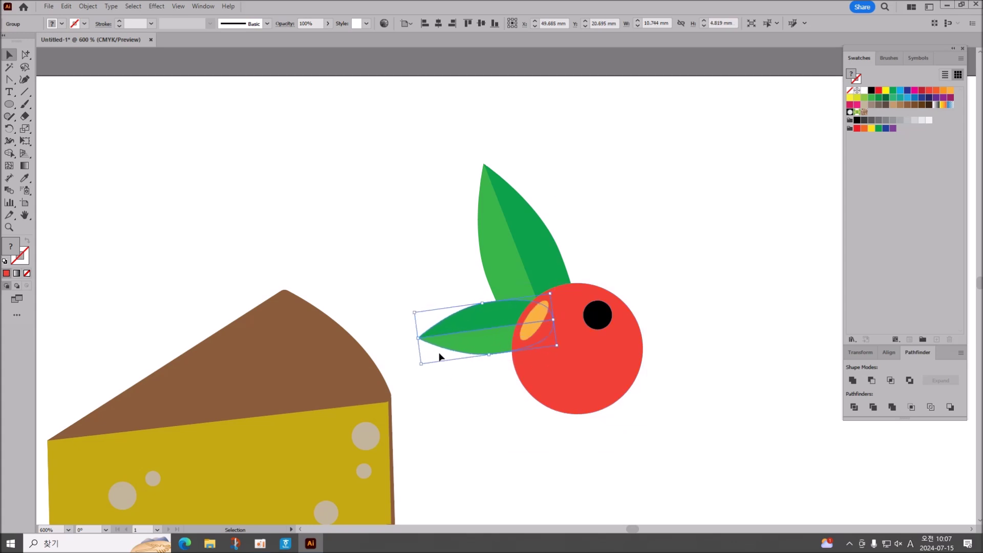
left_click_drag(499, 336, 495, 326)
Step: Tilt the large leaf further to the left and move its base back behind the berry
left_click(493, 198)
left_click_drag(441, 174, 408, 198)
left_click_drag(502, 257, 539, 260)
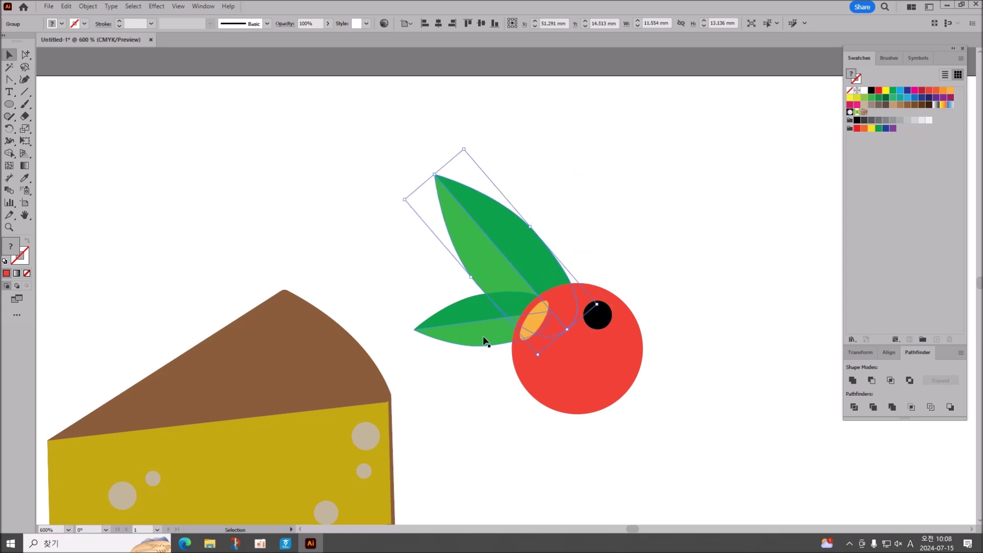
Step: Move the berry up and left over the leaf bases and enlarge it proportionally to about 11.34 mm in diameter
left_click_drag(584, 377, 574, 353)
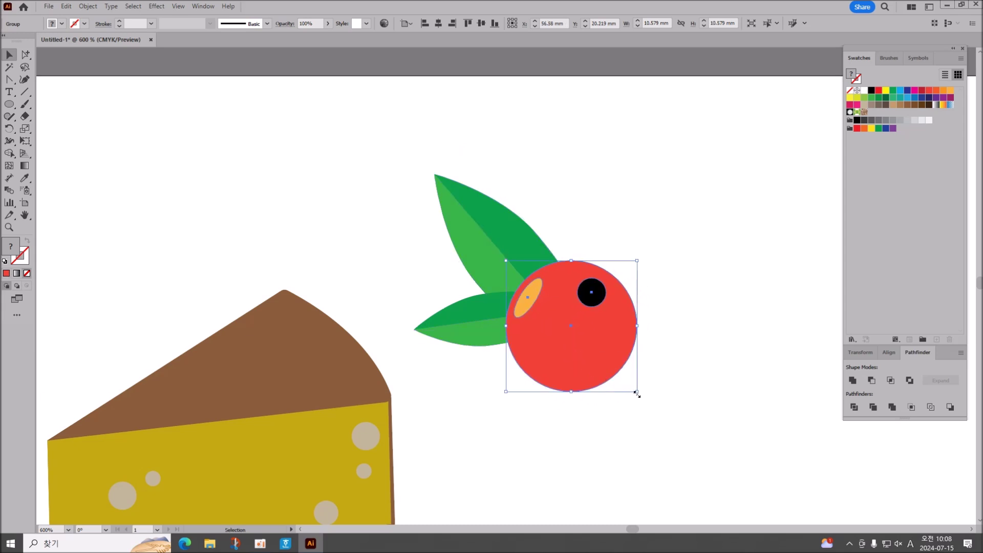
left_click_drag(638, 393, 646, 401)
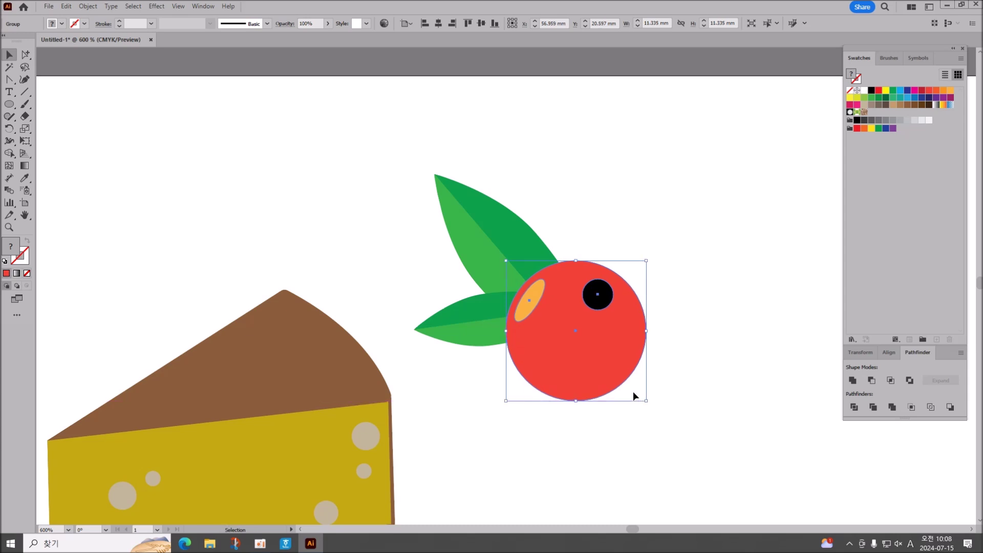
left_click_drag(600, 361, 597, 359)
Step: Create a reflected copy of the berry and both leaves across a vertical axis just right of the berry
left_click_drag(377, 161, 563, 299)
key("ctrl+alt")
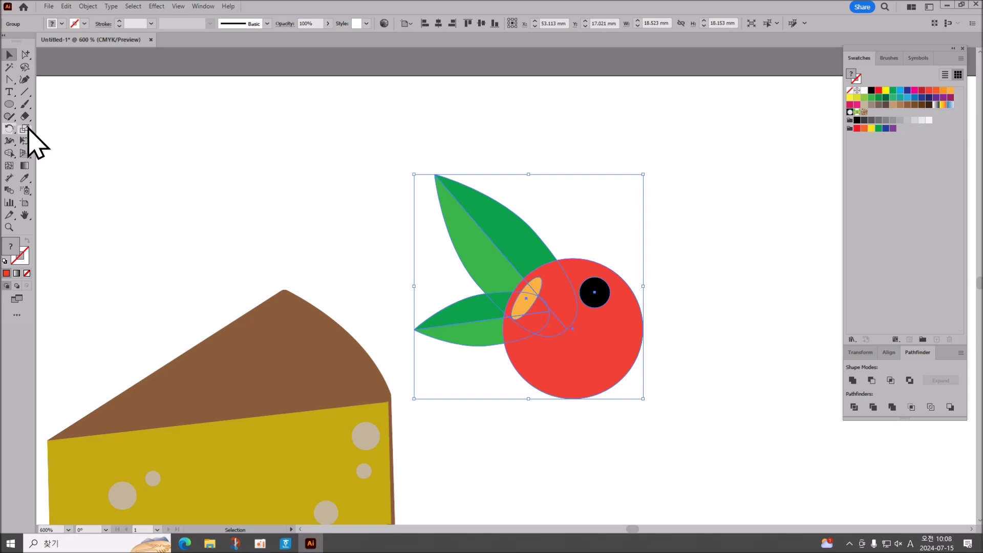
left_click(414, 222)
left_click(506, 297)
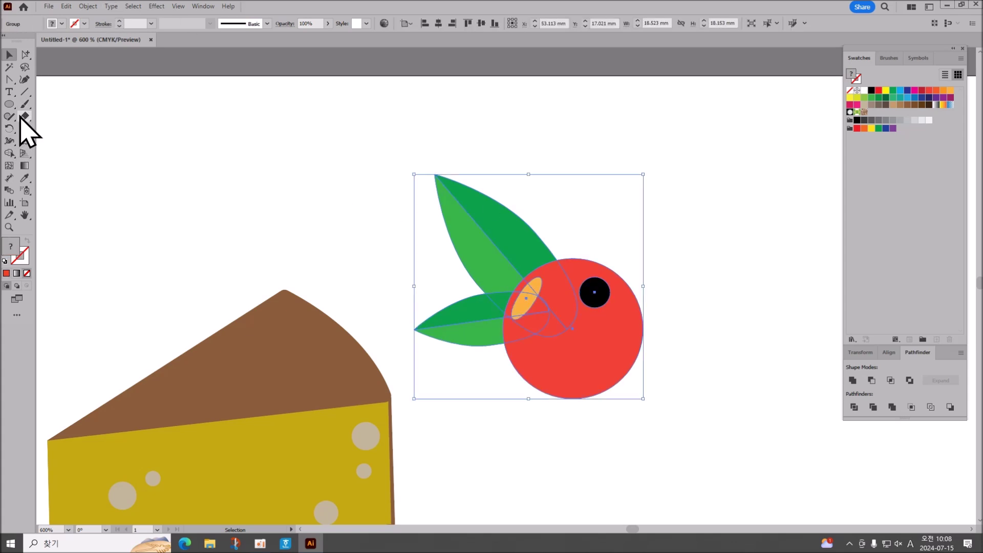
left_click(9, 128)
left_click_drag(11, 128, 51, 143)
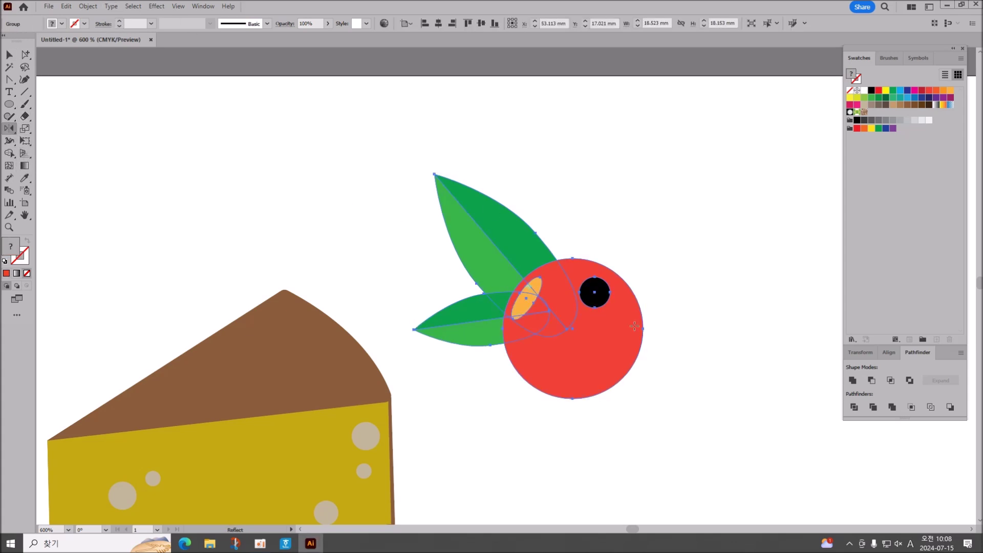
left_click(683, 353, "alt")
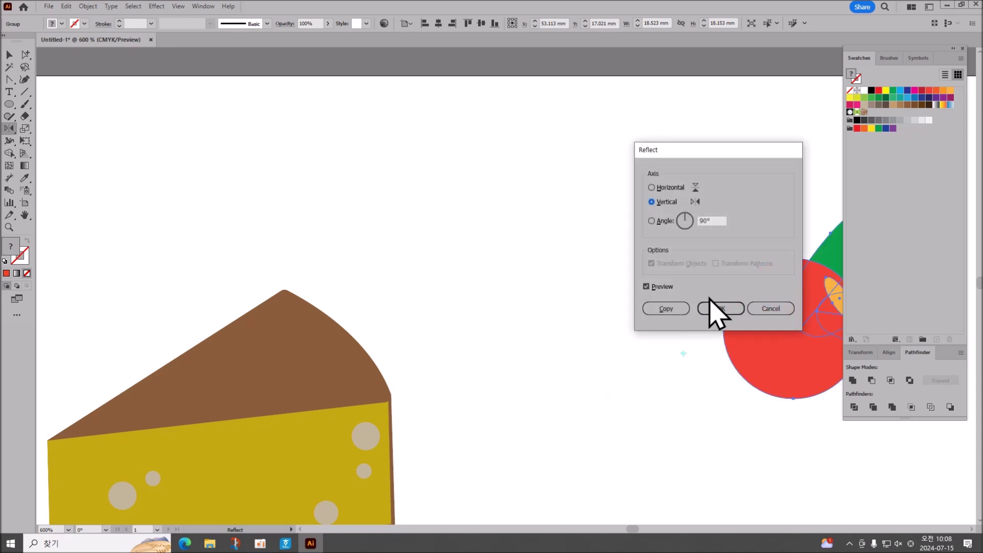
left_click(666, 308)
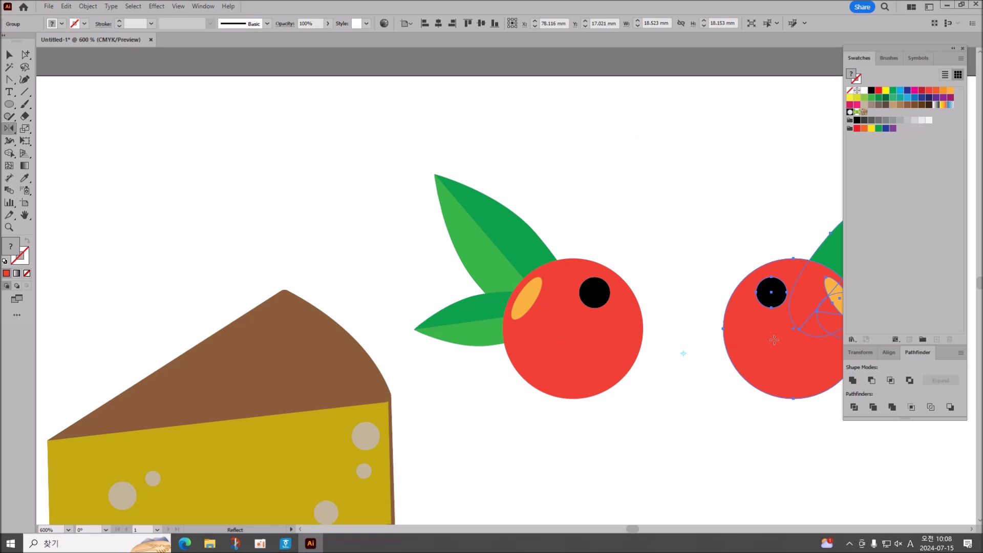
Step: Shrink the mirrored berry with leaves to about 10.32 by 10.11 mm and place it against the large berry's lower-right side
left_click(9, 54)
left_click_drag(770, 337, 606, 363)
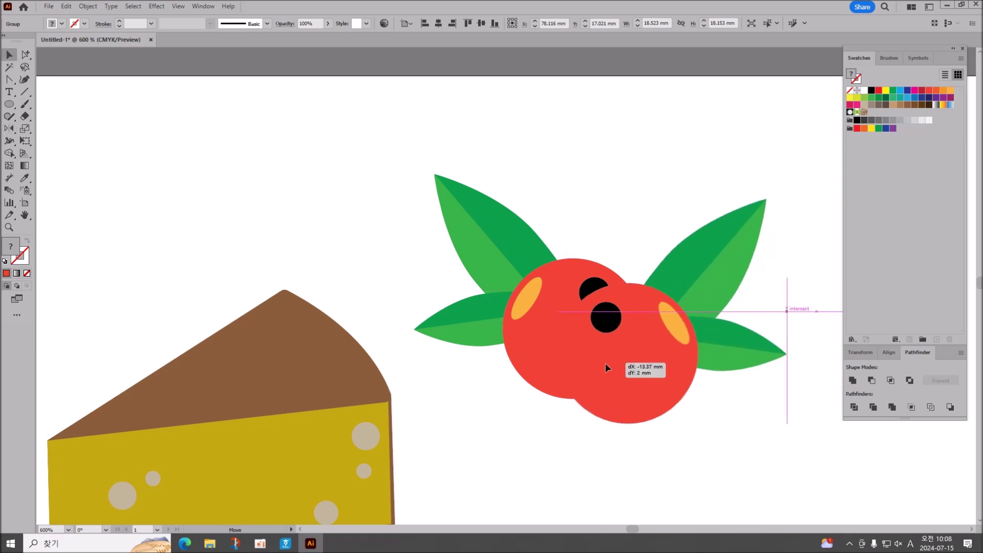
left_click_drag(789, 196, 689, 307)
left_click_drag(600, 396, 683, 377)
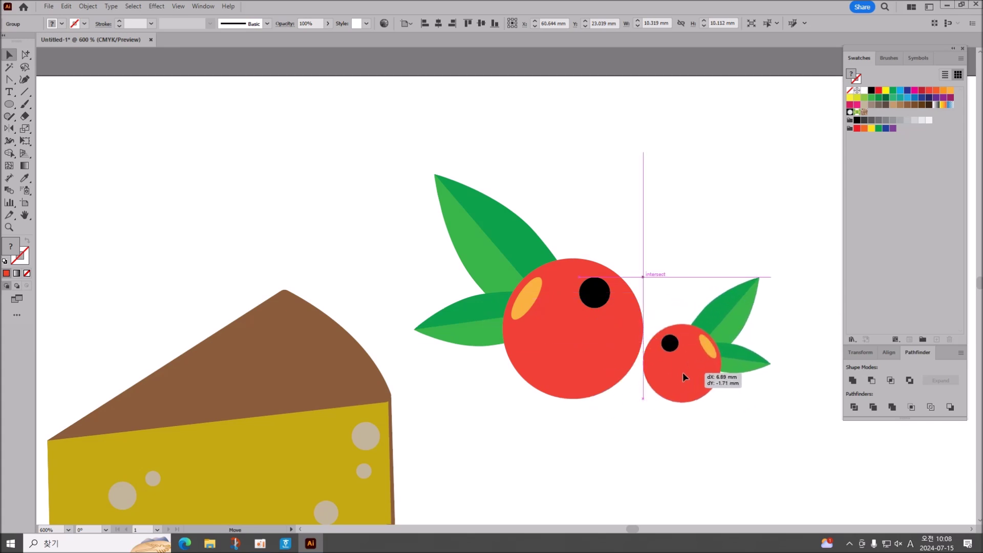
left_click_drag(684, 374, 683, 373)
left_click(736, 186)
Step: Ungroup the small berry with its leaves and select only its upper leaf
left_click(719, 367)
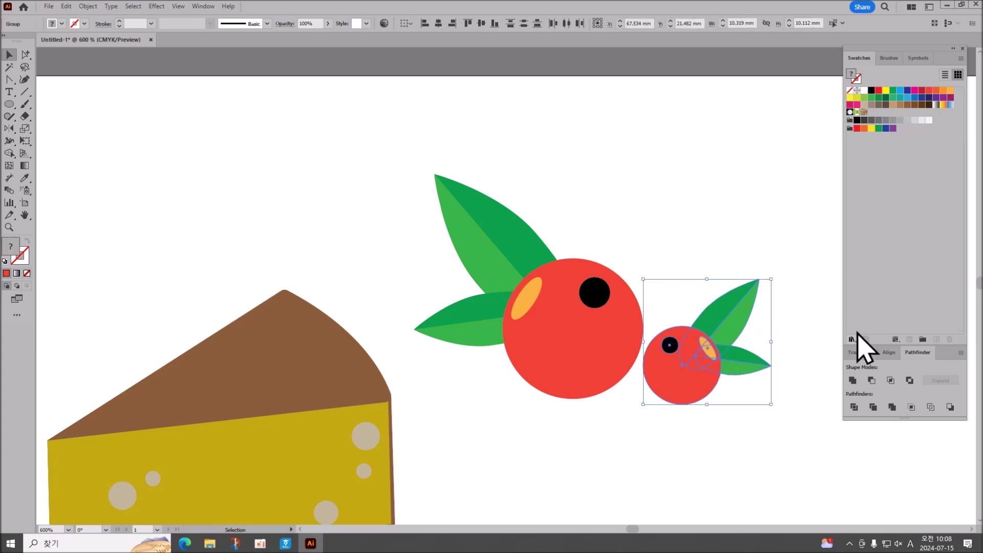
left_click(764, 285)
left_click(740, 311)
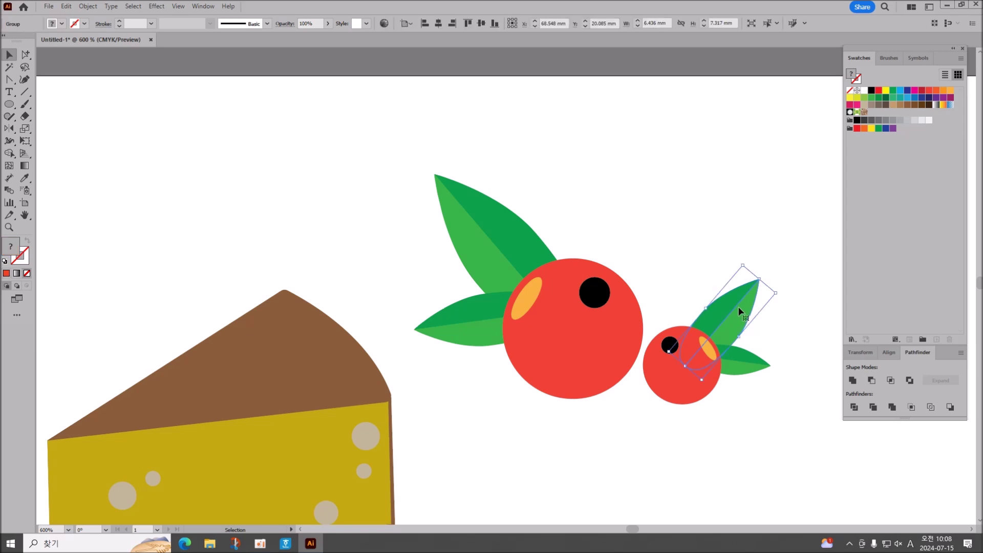
Step: Try to reflect the small berry's upper leaf across a horizontal axis below the berries
left_click(10, 128)
left_click(643, 416, "alt")
left_click(652, 188)
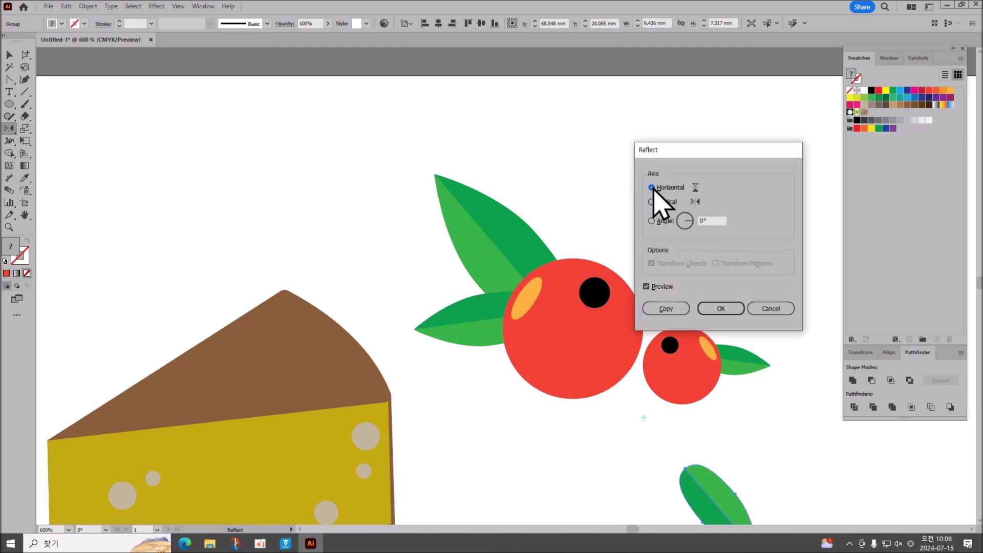
left_click(727, 310)
left_click(9, 54)
key("ctrl+z")
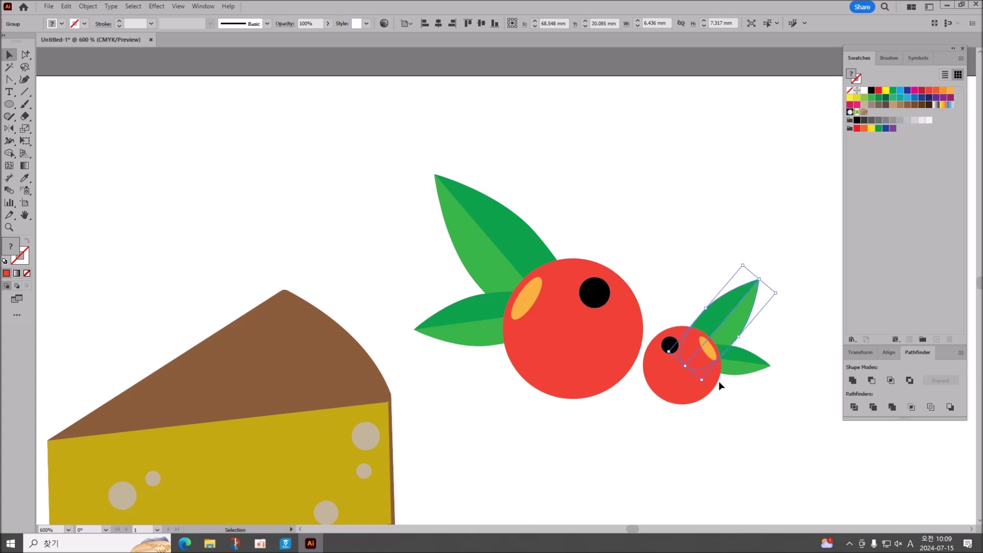
Step: Create a vertically reflected copy of the small berry's upper leaf and rotate it below the berries with its tip pointing lower left
left_click(10, 128)
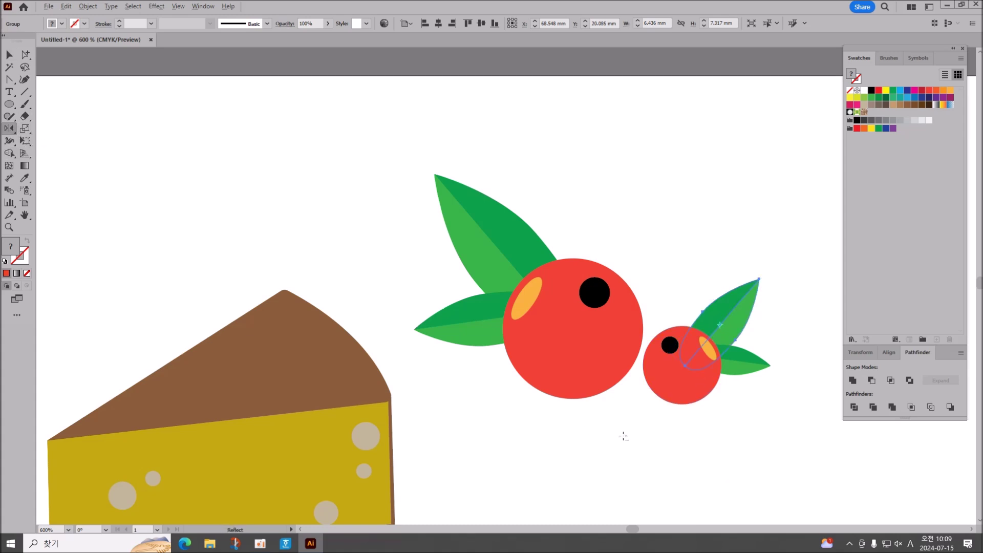
left_click(624, 436, "alt")
left_click(666, 308)
left_click(9, 55)
left_click_drag(490, 282, 567, 500)
left_click_drag(645, 401, 637, 388)
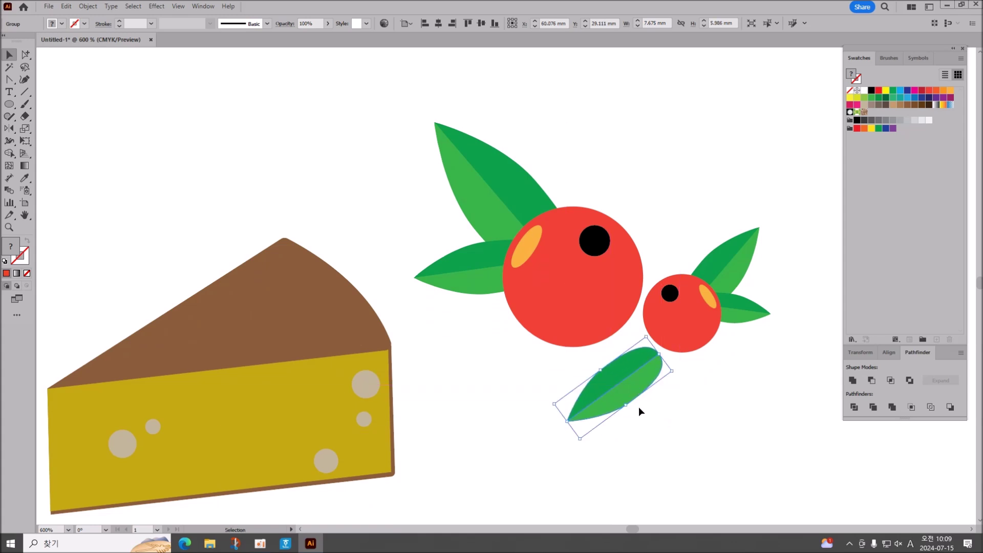
Step: Try to reflect the loose leaf across a vertical axis beside it, and undo the last change to the leaf
key("ctrl+shift+a")
left_click(9, 128)
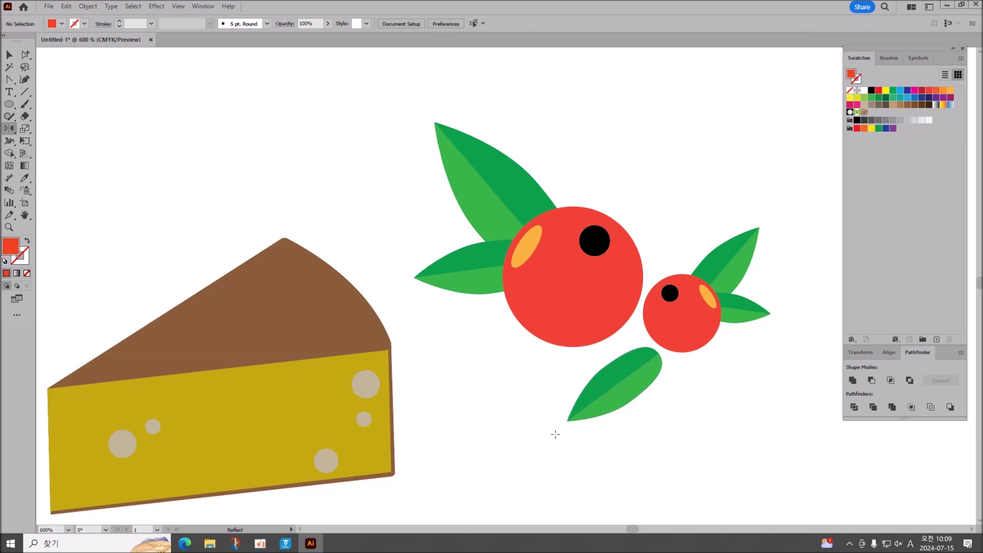
left_click(641, 408, "alt")
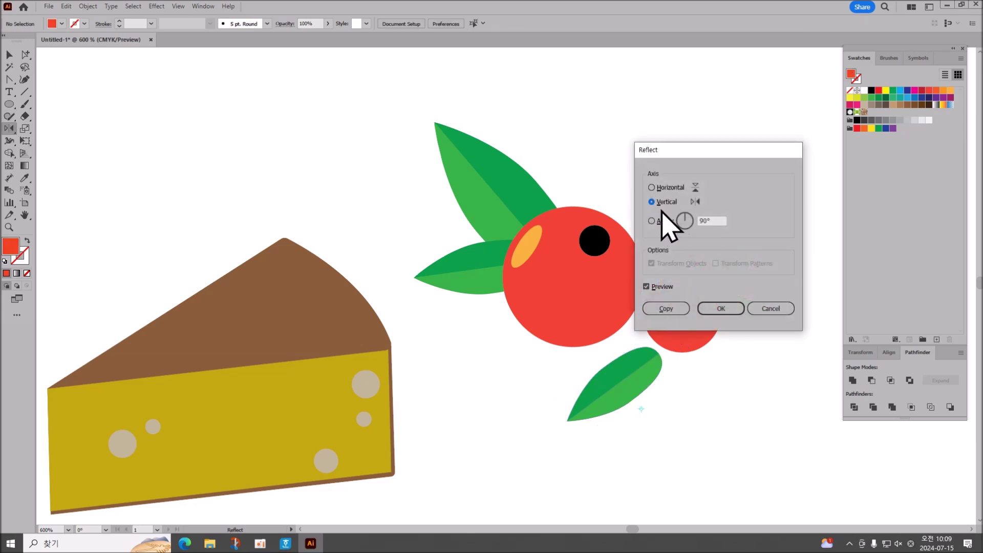
left_click(721, 309)
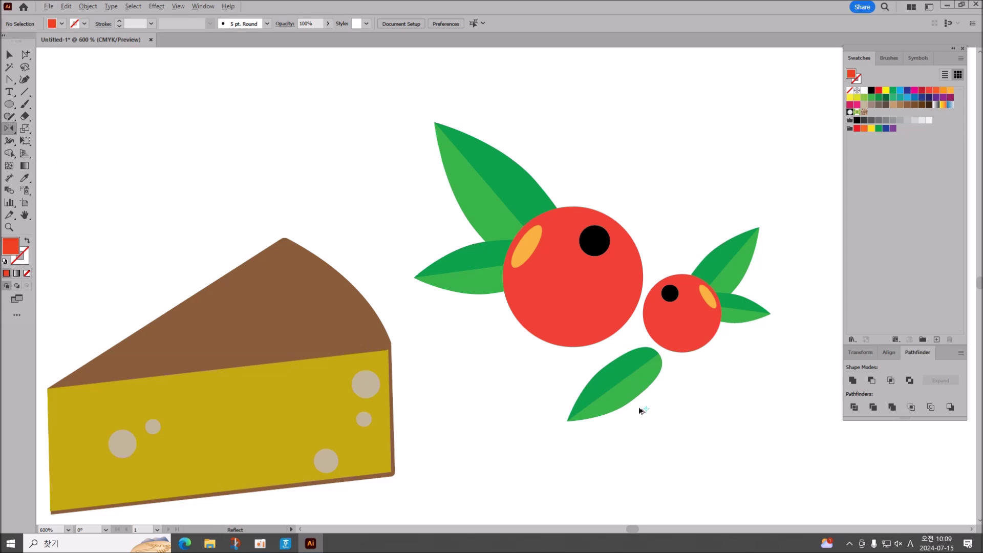
scroll(714, 443, "down", 4)
scroll(722, 441, "up", 5)
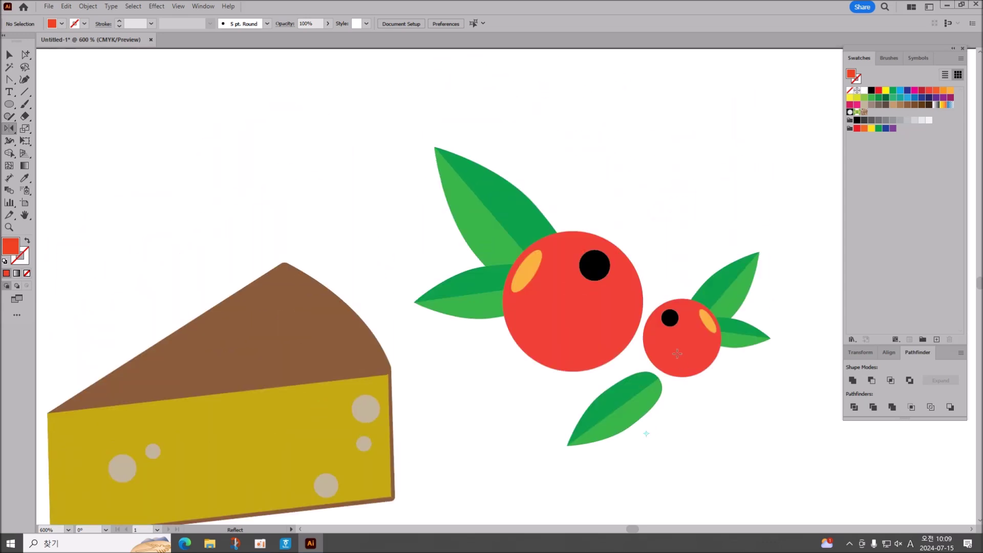
key("v")
key("ctrl+z")
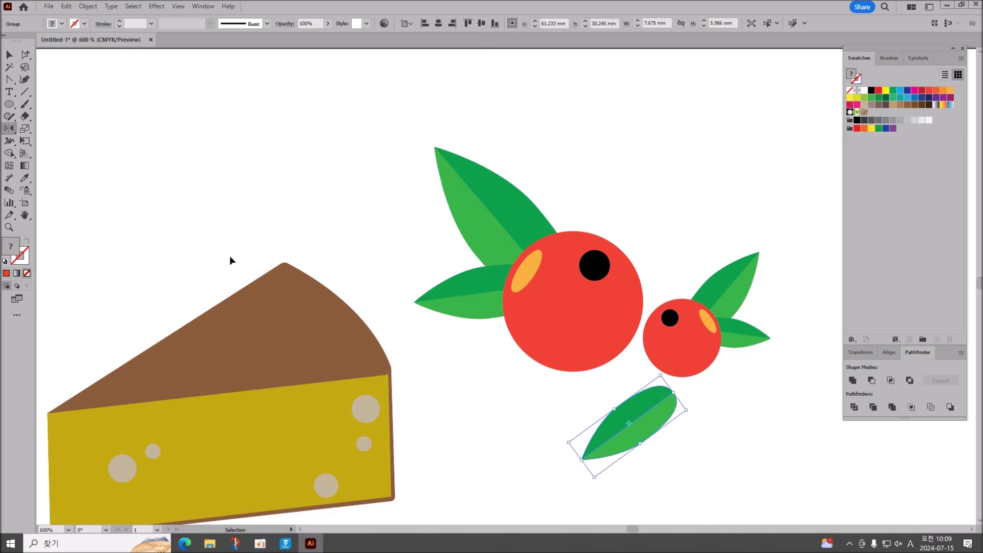
Step: Rotate the loose leaf upright with its tip down and reflect it across a vertical axis to swap its light and dark halves
key("o")
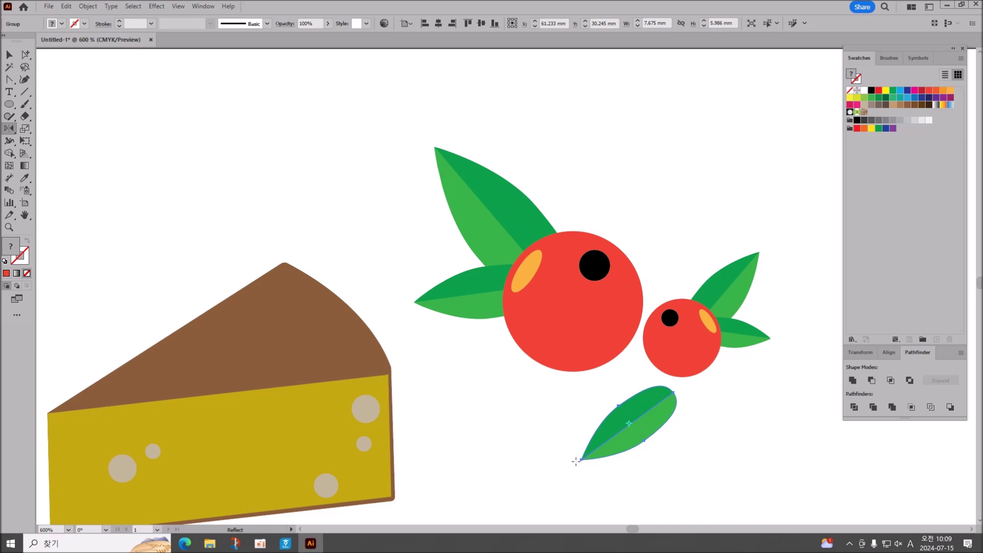
left_click(9, 54)
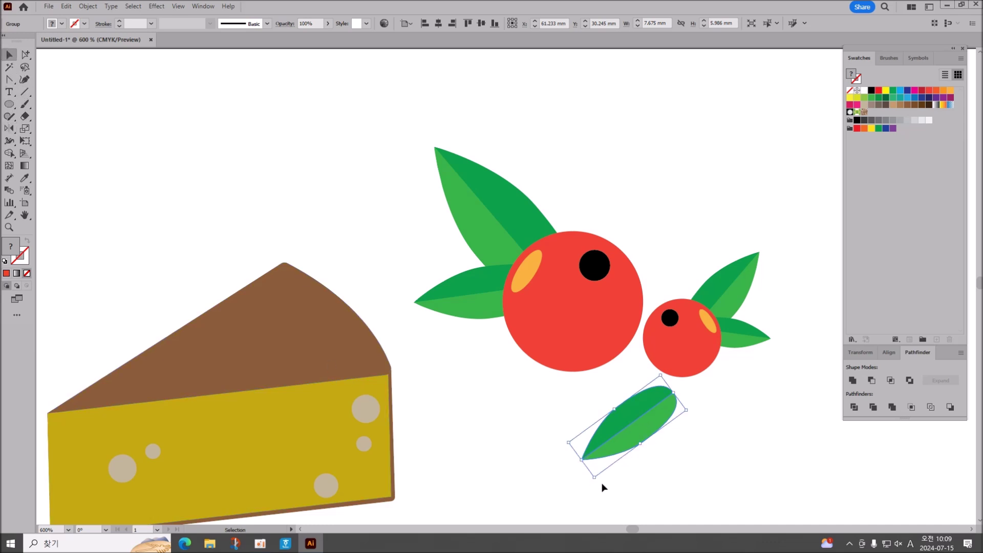
left_click_drag(595, 481, 669, 520)
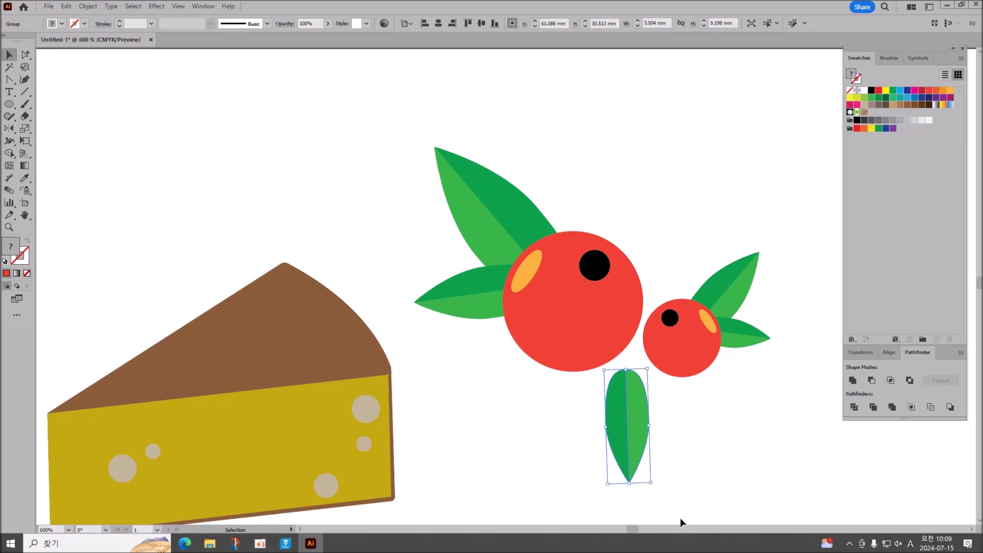
left_click(10, 128)
left_click(670, 425, "alt")
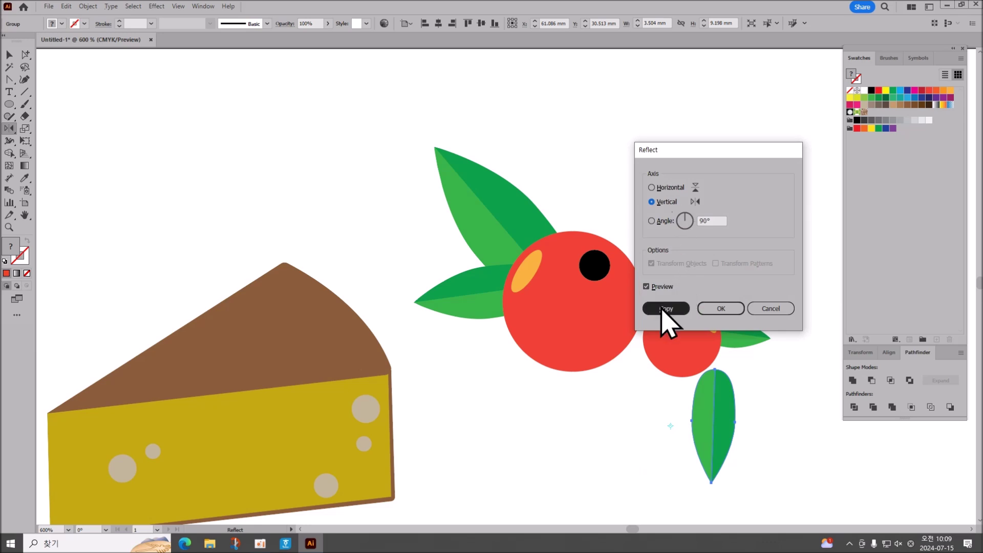
left_click(722, 309)
Step: Tilt the loose leaf to the lower left, shrink it to about 6.0 by 4.06 mm and place it at the small berry's lower-left edge
left_click(9, 54)
left_click_drag(739, 491, 664, 493)
left_click_drag(654, 440, 634, 378)
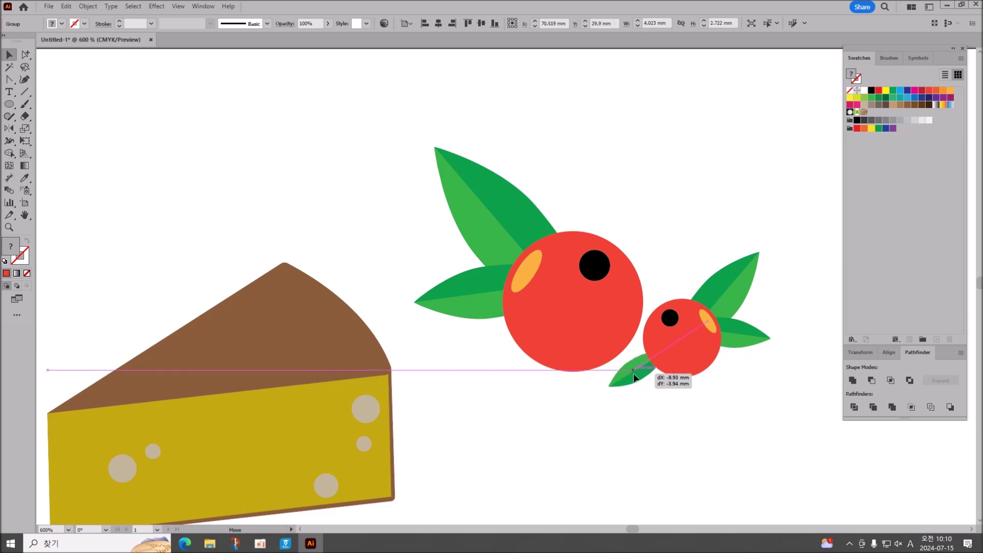
mouse_move(634, 378)
left_mouse_down()
mouse_move(592, 411)
mouse_move(637, 374)
left_mouse_up()
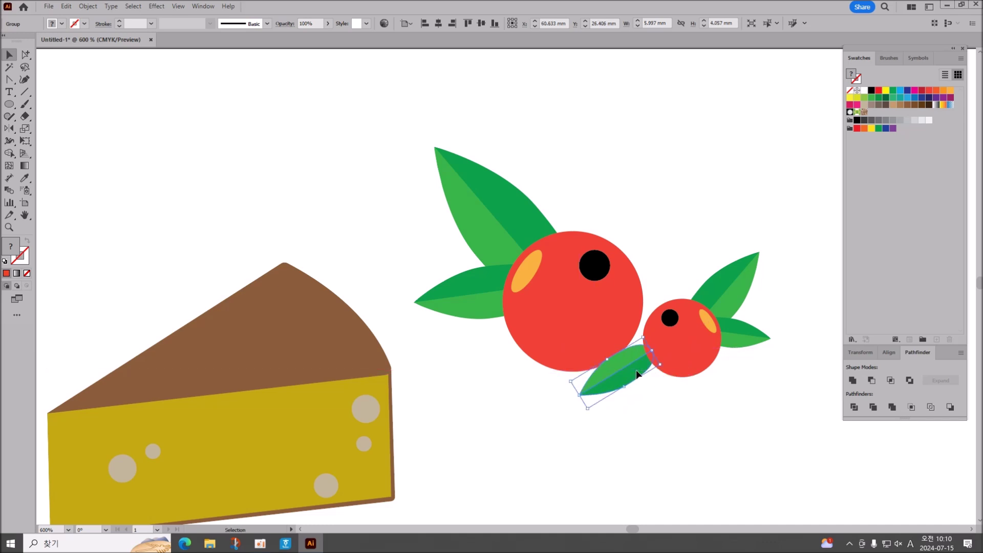
Step: Nudge the small berry with its leaves over the new leaf's base, toward the large berry, and readjust the new leaf
left_click_drag(678, 288, 703, 362)
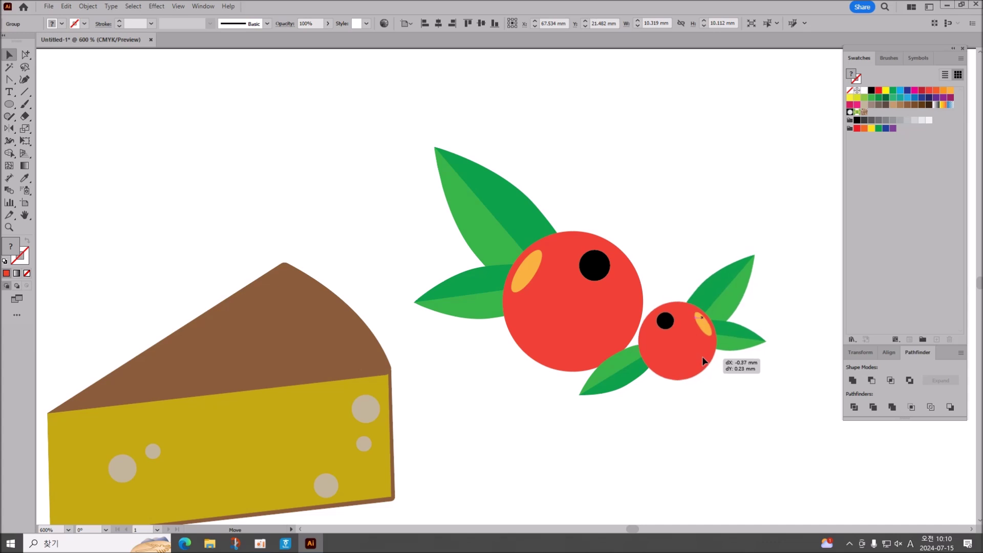
left_click_drag(703, 362, 703, 362)
left_click_drag(609, 394, 584, 428)
left_click_drag(616, 396, 620, 398)
Step: Slightly rotate the orange highlight ellipse on the red berry
left_click(260, 544)
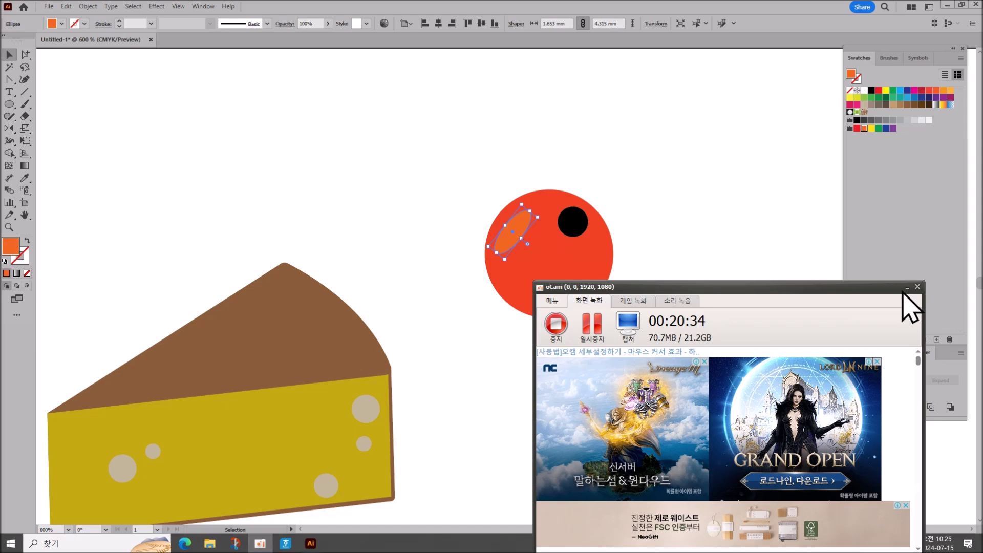
left_click(907, 287)
mouse_move(542, 219)
left_mouse_down()
mouse_move(560, 219)
mouse_move(541, 217)
left_mouse_up()
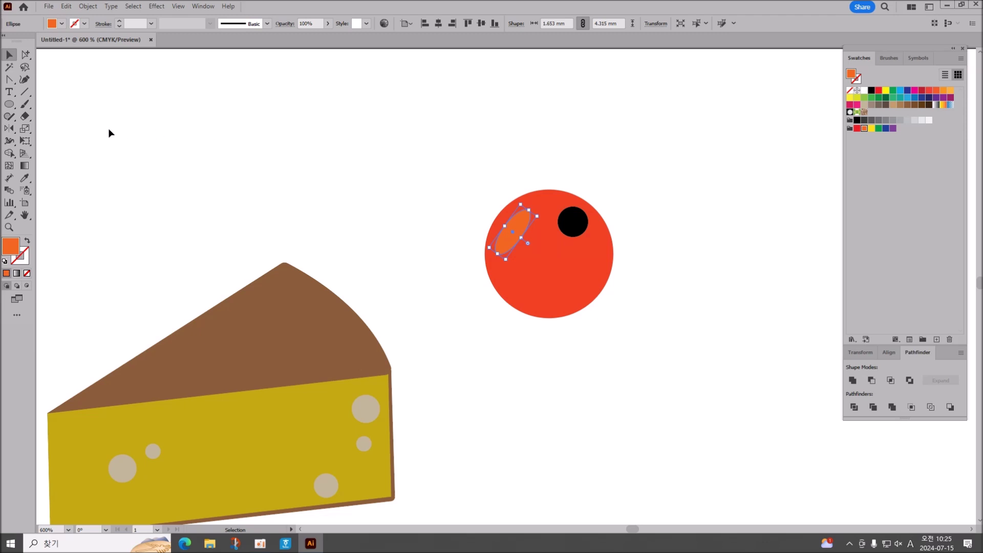
Step: Draw an upright ellipse about 7.06 by 15.32 mm to the right of the berry and convert its top anchor point to a sharp corner
left_click(10, 104)
left_click_drag(650, 127, 738, 320)
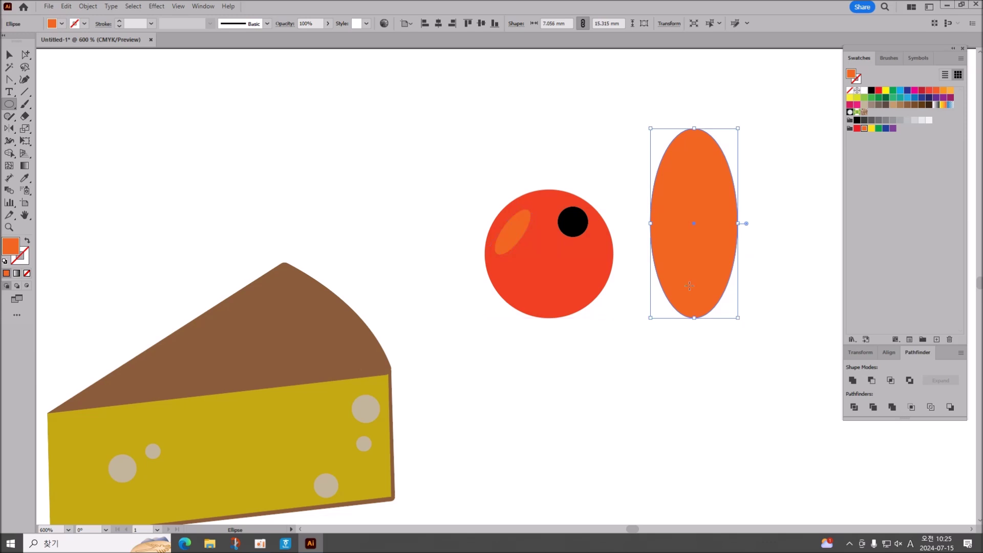
left_click(9, 81)
mouse_move(9, 84)
left_mouse_down()
mouse_move(32, 81)
mouse_move(9, 84)
left_mouse_up()
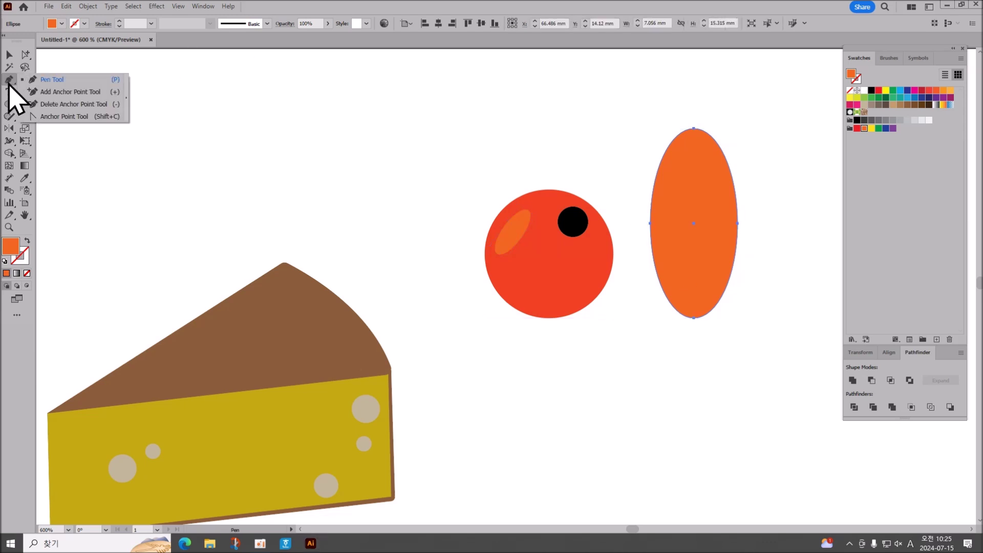
left_click(78, 117)
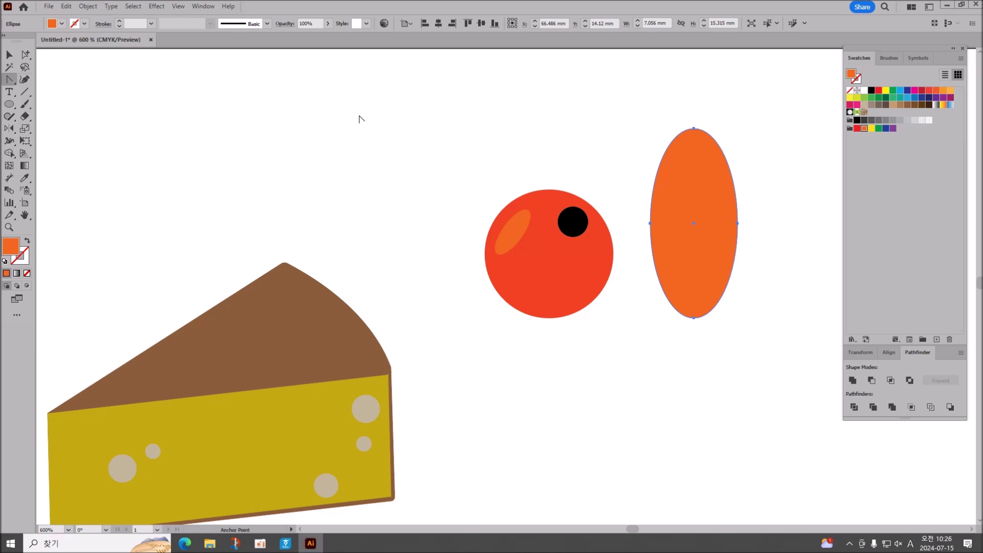
left_click(693, 129)
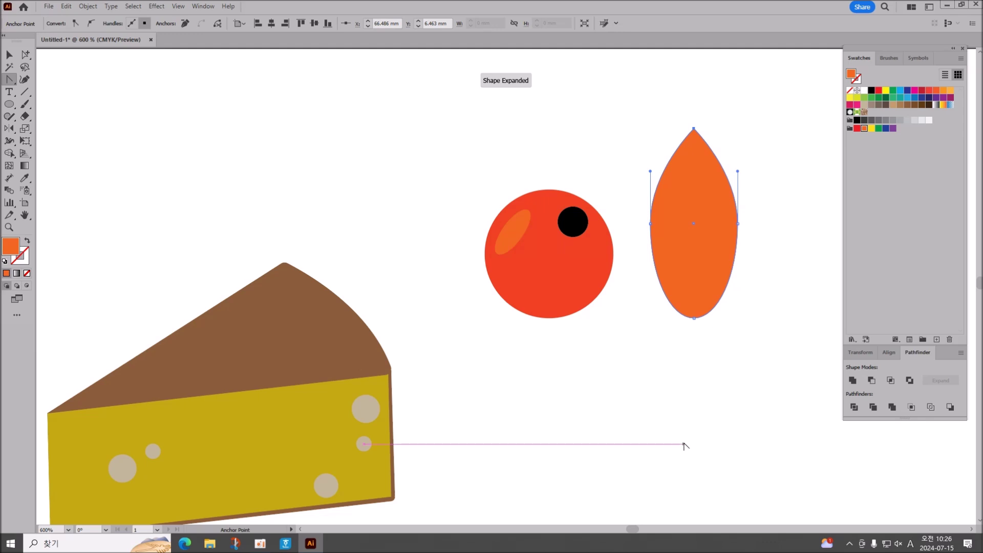
Step: Select the pointed ellipse's two side anchor points and shift them slightly down to form a leaf shape
left_click(25, 55)
left_click(76, 55)
left_click_drag(635, 209, 759, 246)
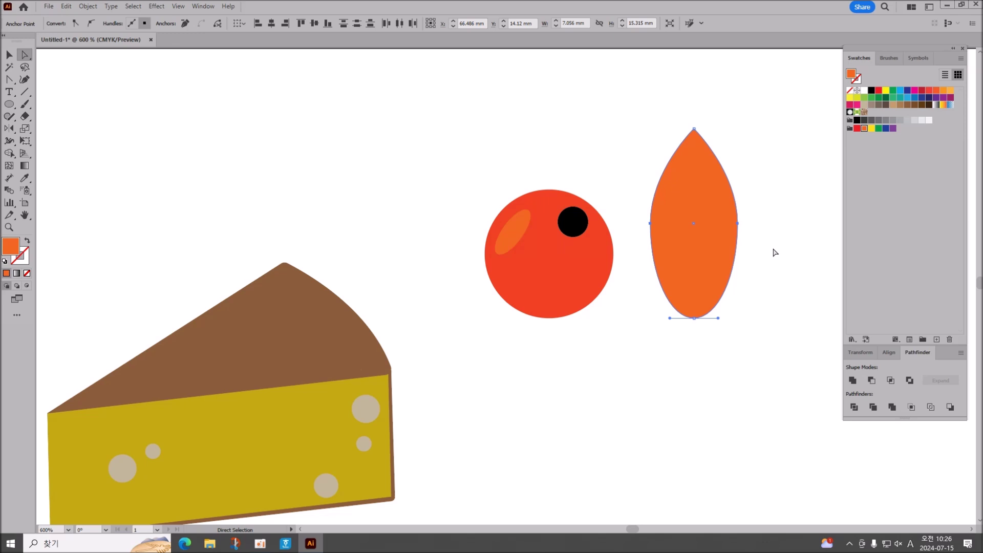
key("Down")
key("Down")
key("Down")
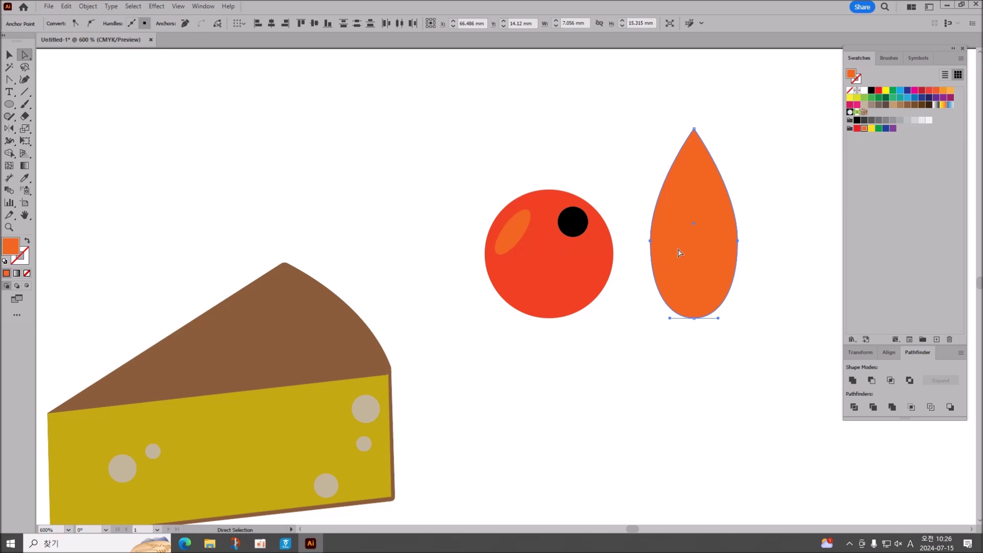
Step: Draw a vertical line about 20.59 mm long through the leaf's centre, with a 1 pt black stroke and no fill
left_click(25, 92)
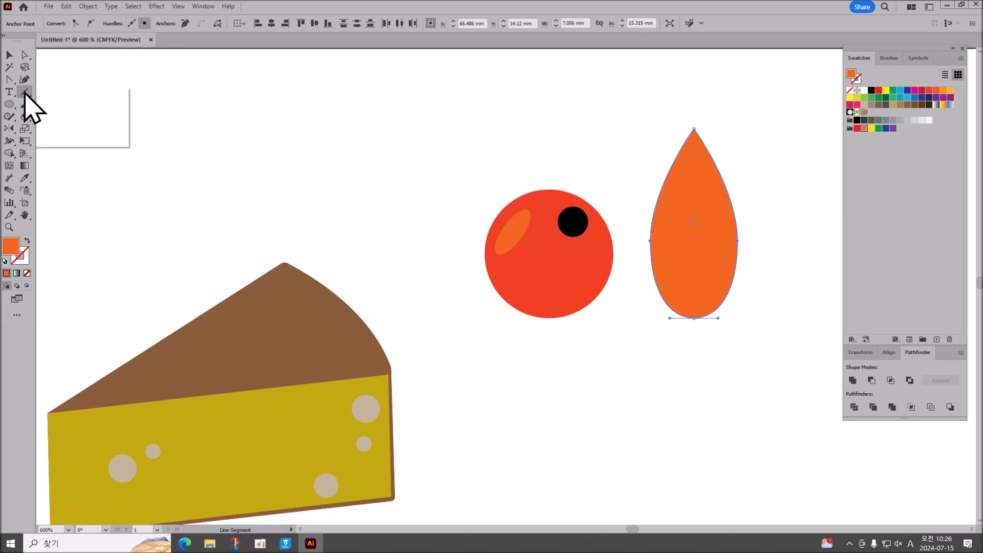
left_click(97, 90)
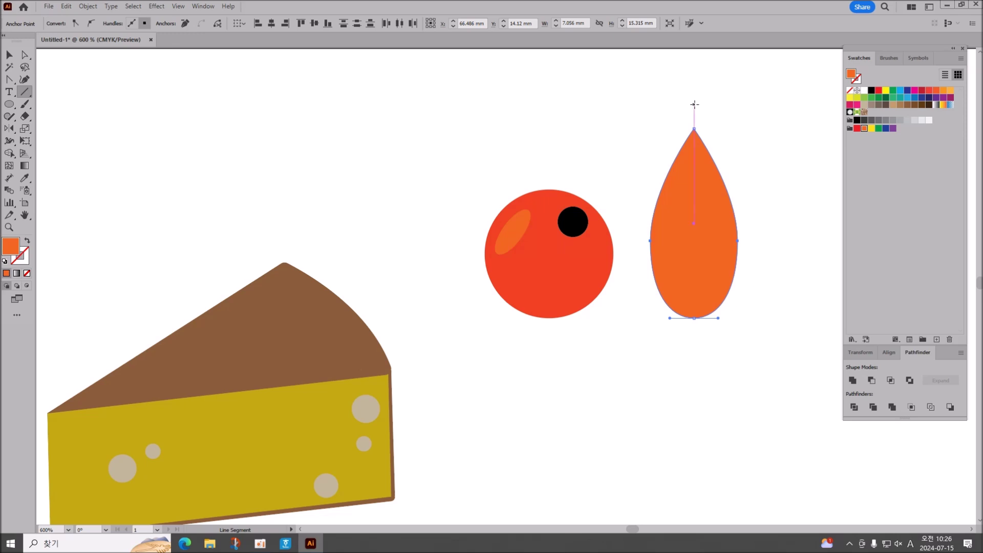
mouse_move(694, 104)
left_mouse_down()
mouse_move(699, 149)
mouse_move(675, 221)
mouse_move(716, 241)
mouse_move(668, 266)
mouse_move(694, 276)
mouse_move(697, 359)
left_mouse_up()
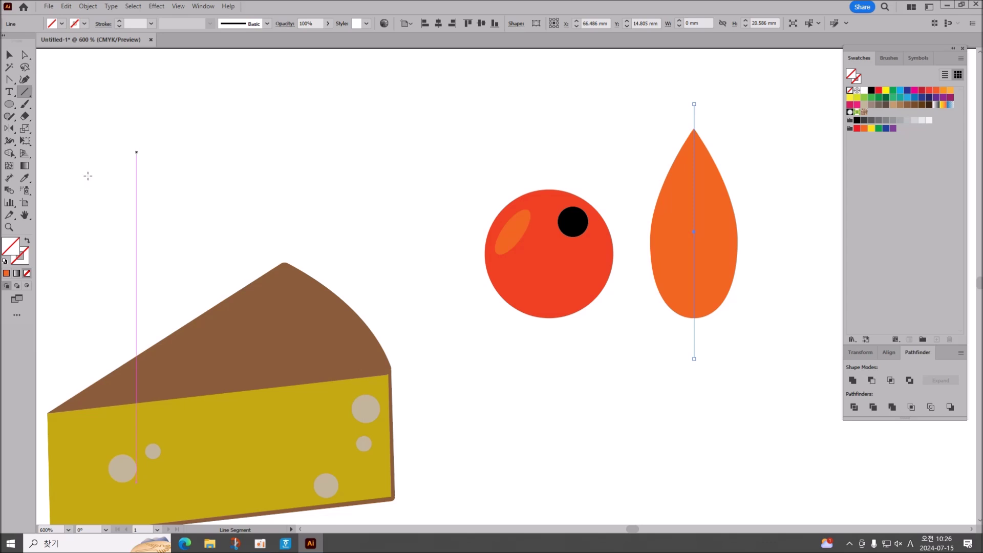
left_click(4, 262)
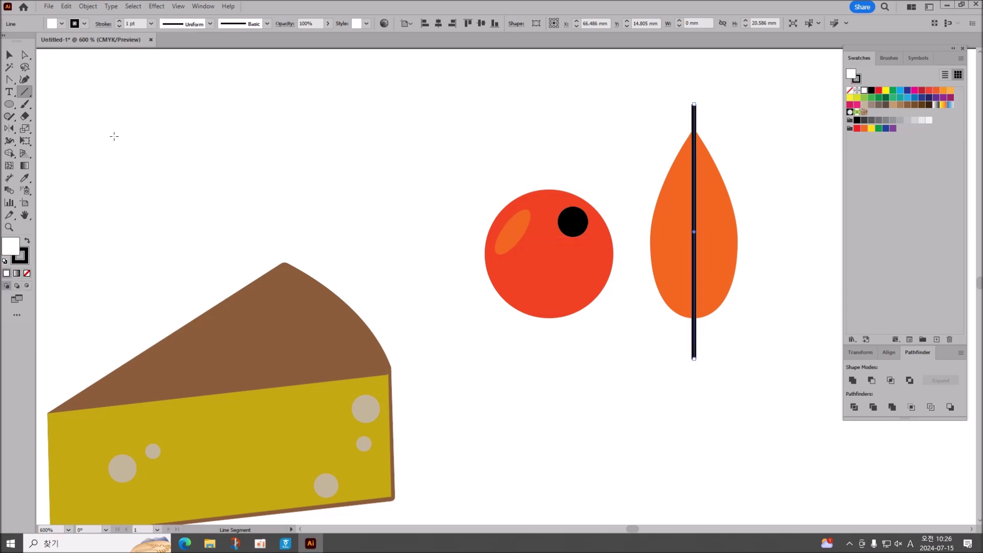
left_click(27, 273)
Step: Select the orange leaf with its centre line and split it into two halves using Pathfinder Divide
left_click(9, 55)
left_click_drag(644, 147, 751, 215)
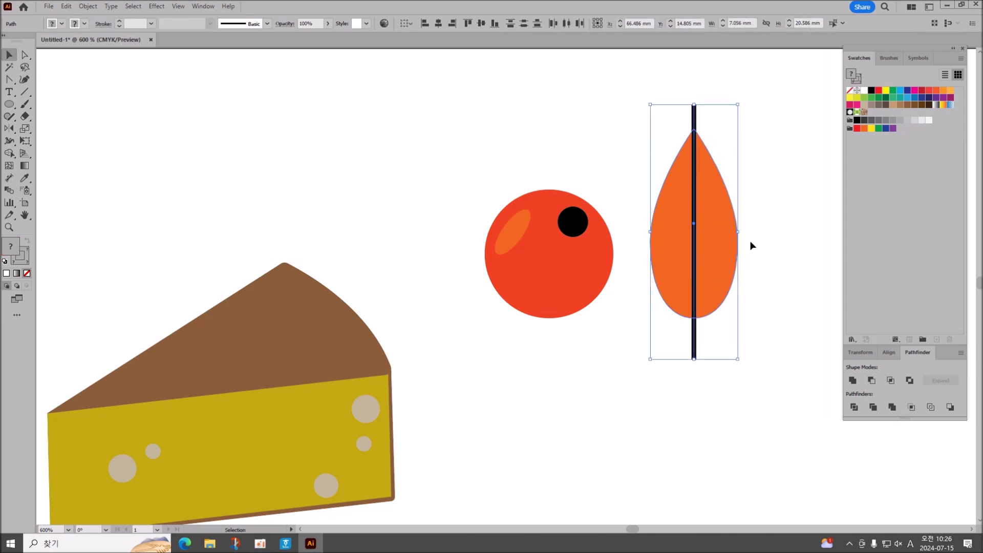
left_click_drag(935, 357, 301, 127)
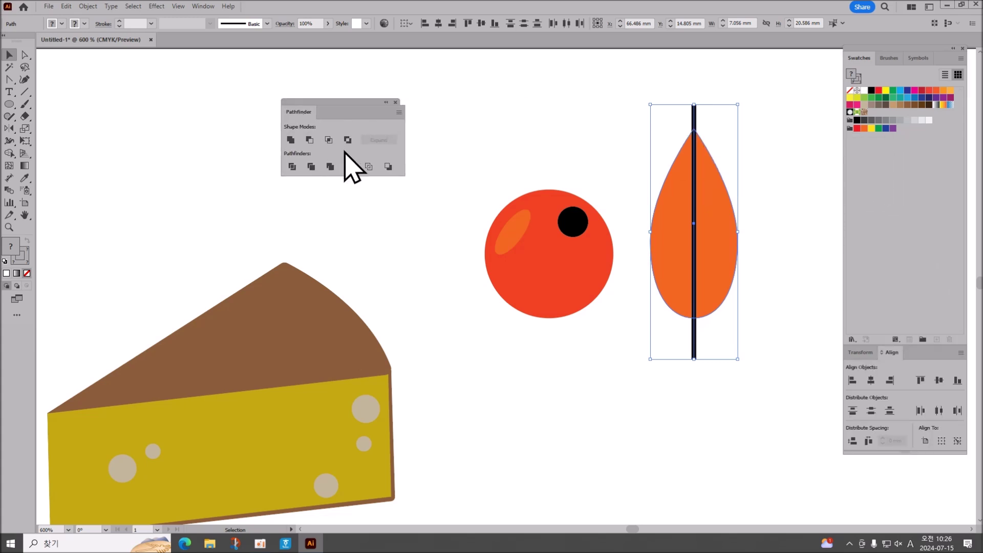
left_click(292, 167)
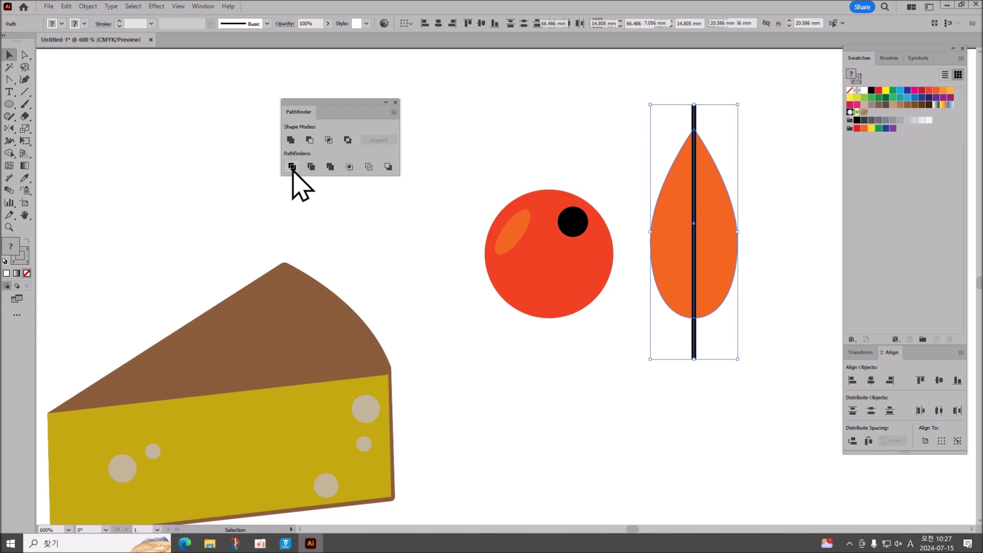
left_click_drag(363, 101, 955, 362)
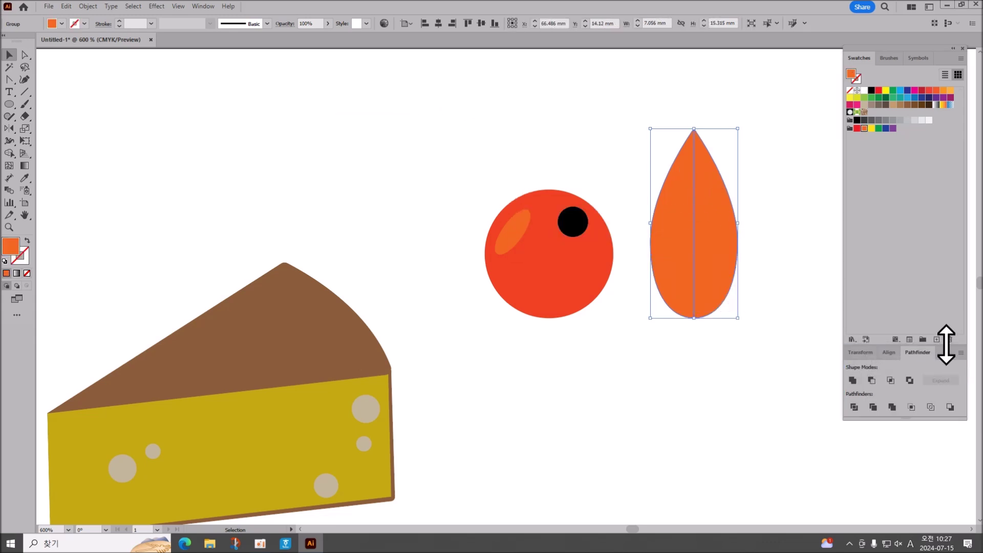
Step: Move the split orange leaf from the right side of the berry to its upper left, above the cake
left_click(26, 55)
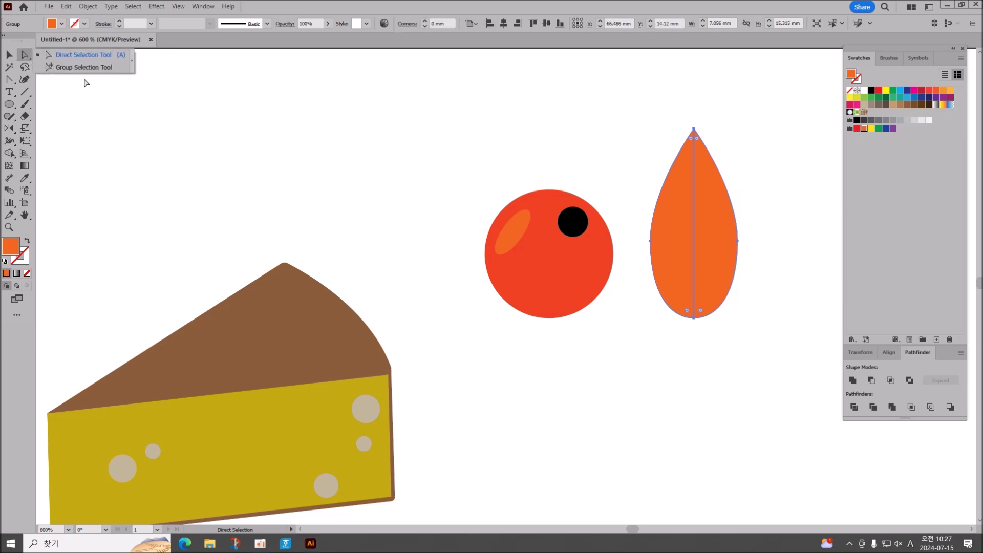
left_click(414, 91)
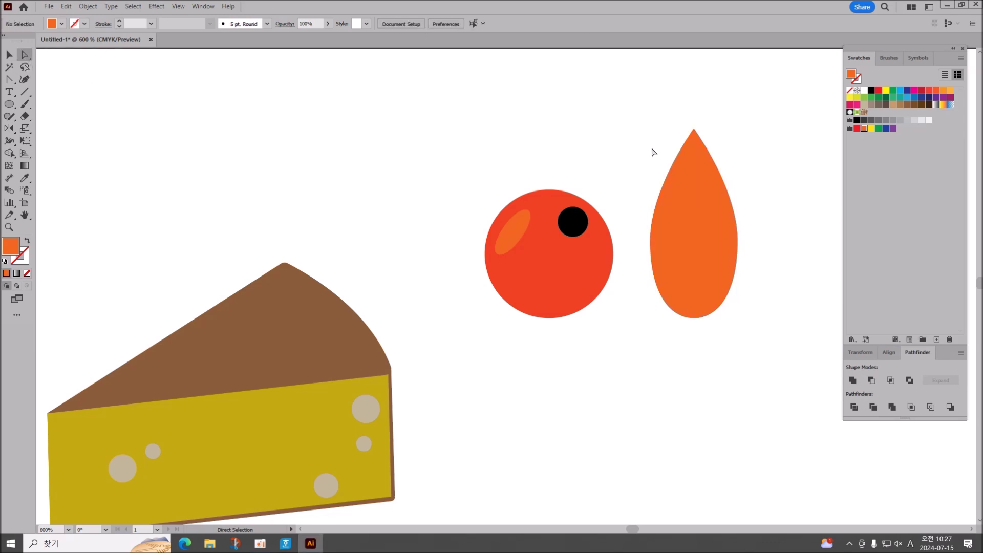
left_click(10, 54)
left_click(687, 186)
left_click_drag(720, 195, 440, 189)
left_click_drag(547, 198, 443, 154)
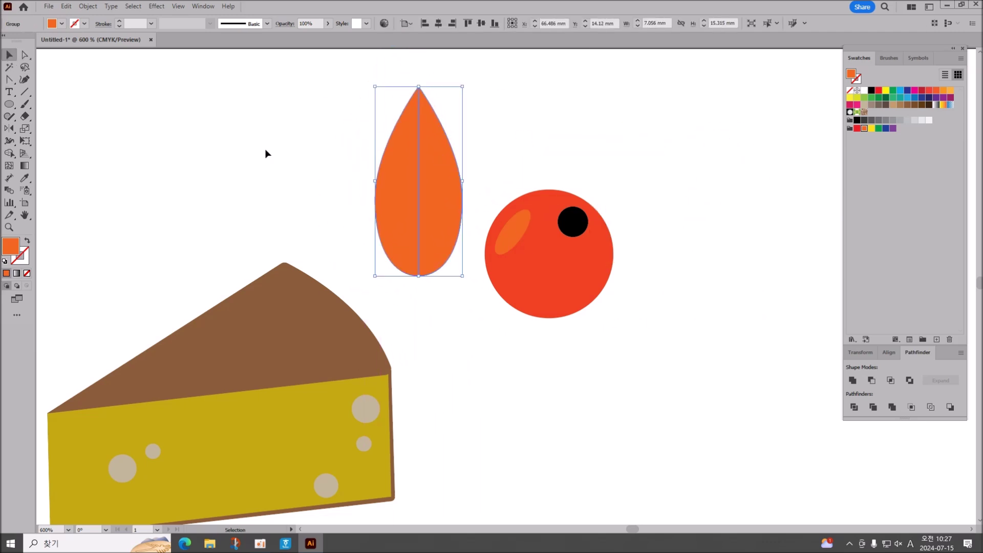
Step: Fill both halves of the leaf with light green, using the Group Selection tool to pick them
double_click(25, 55)
left_click(460, 311)
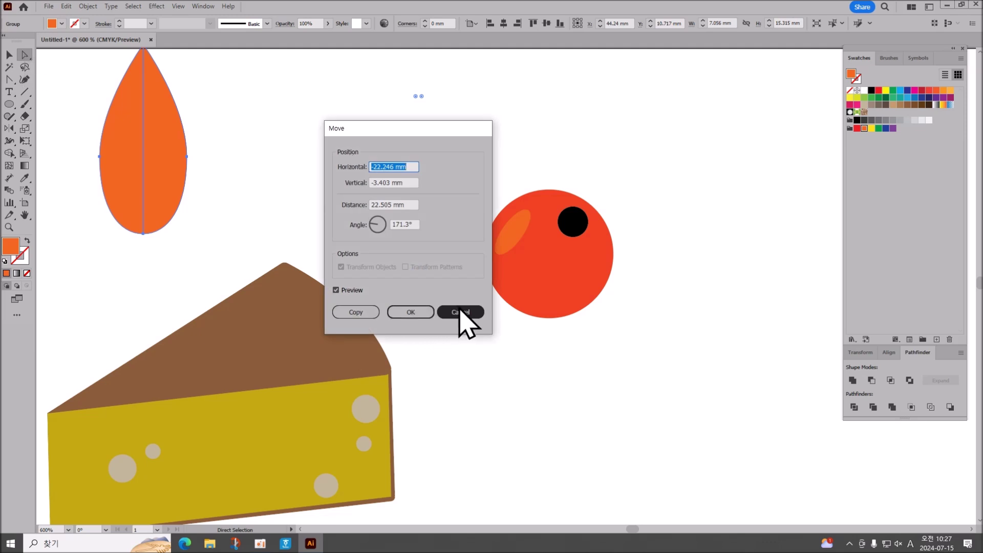
left_click(25, 55)
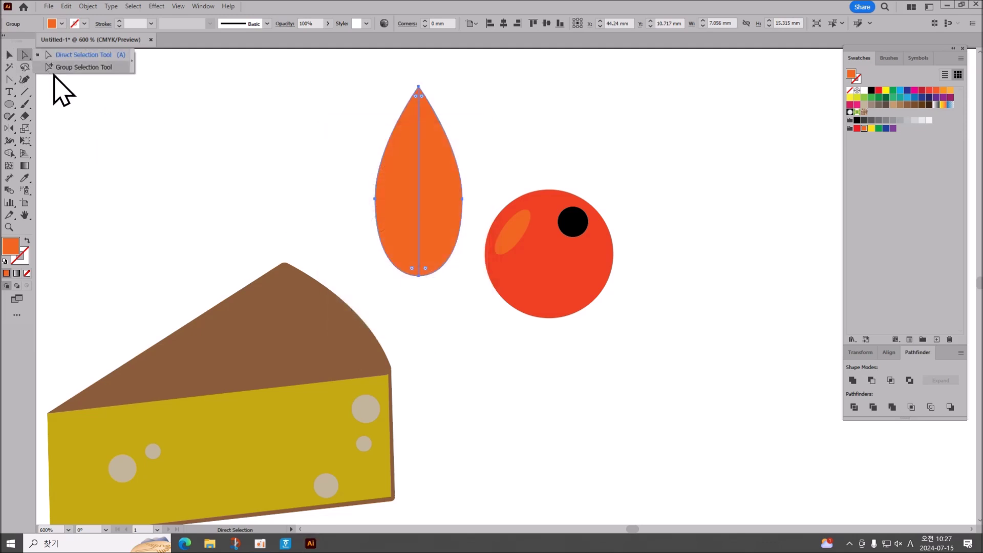
left_click(90, 69)
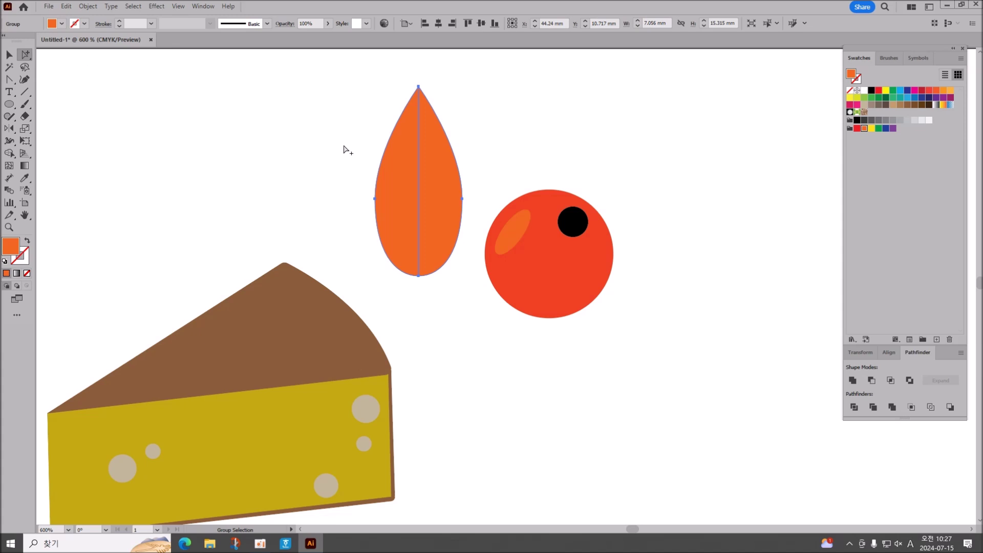
left_click(290, 130)
left_click(395, 165)
left_click(426, 177)
left_click(395, 193)
left_click(872, 98)
Step: Select only the leaf's right half and fill it with a darker green
left_click(491, 137)
left_click(434, 172)
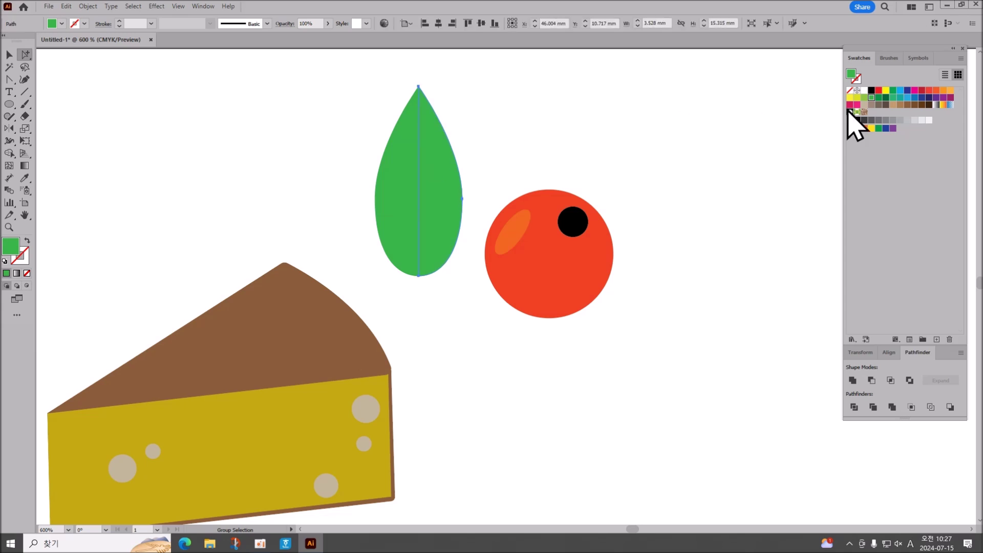
left_click(893, 91)
left_click(641, 128)
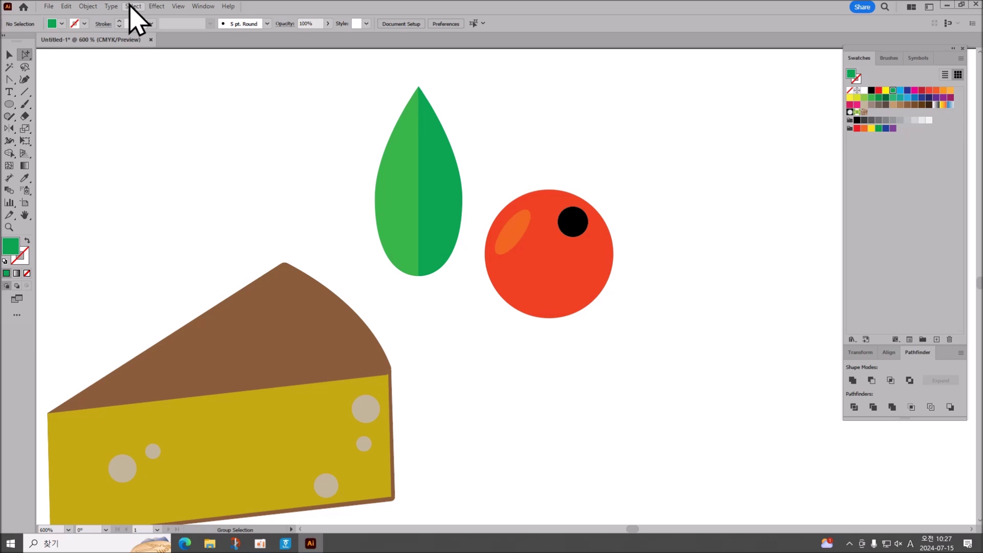
Step: Narrow the two-tone leaf to about 5.64 mm wide and place an identical leaf beside it
left_click(10, 54)
left_click_drag(442, 193, 342, 185)
left_click(430, 205)
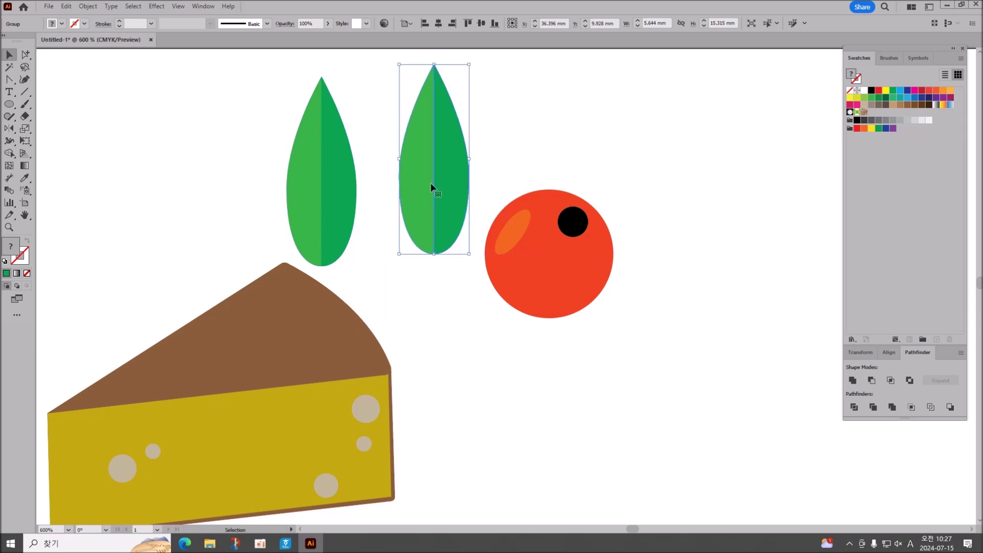
Step: Rotate the right-hand leaf about 45° counterclockwise and position it close to the upright leaf
left_click_drag(394, 57, 301, 98)
left_click(323, 226)
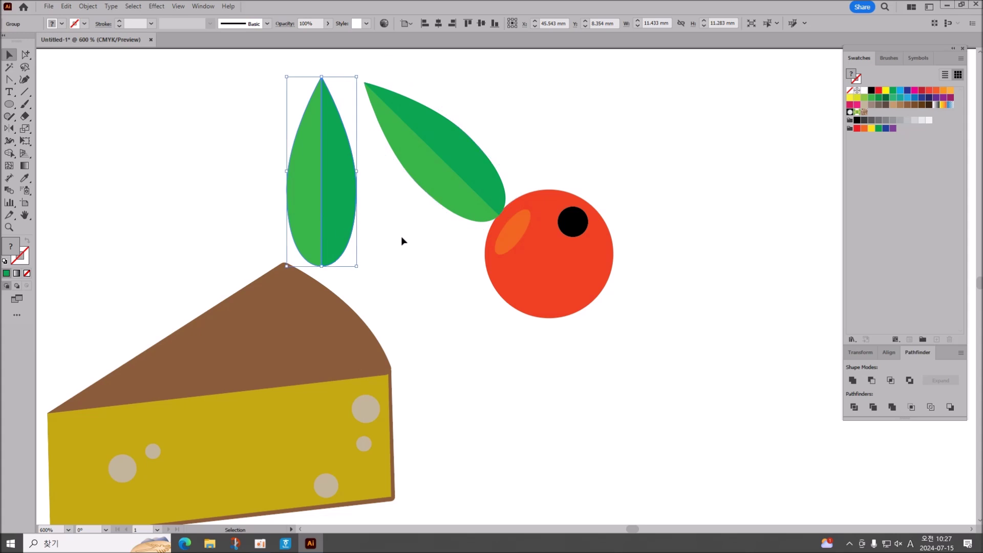
left_click_drag(467, 171, 439, 163)
Step: Group the berry with its highlight and black spot, and move it down and to the right
left_click_drag(523, 158, 623, 353)
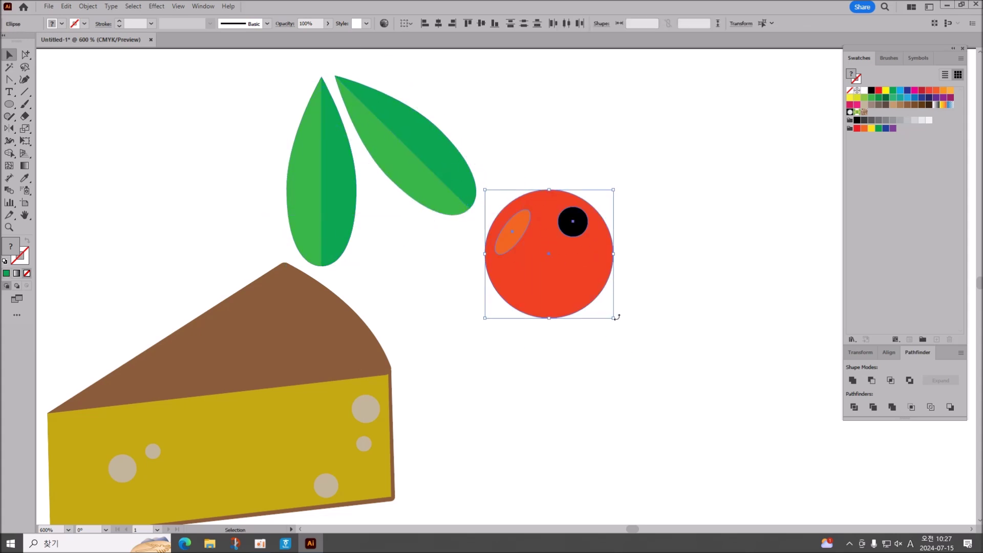
left_click(615, 184)
left_click(571, 255)
left_click_drag(571, 255, 624, 308)
left_click(330, 174)
left_click(262, 84)
left_click(310, 126)
left_click(285, 74)
double_click(313, 128)
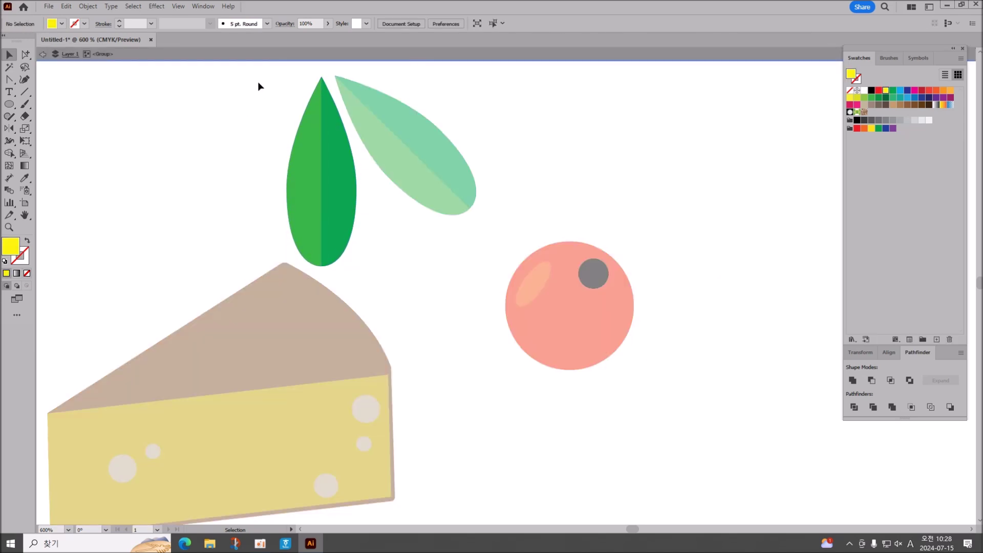
double_click(259, 86)
Step: Shrink the upright leaf to about 8.14 by 3.39 mm and lay it horizontally across the tilted leaf's lower part
left_click(324, 156)
left_click_drag(286, 74, 285, 133)
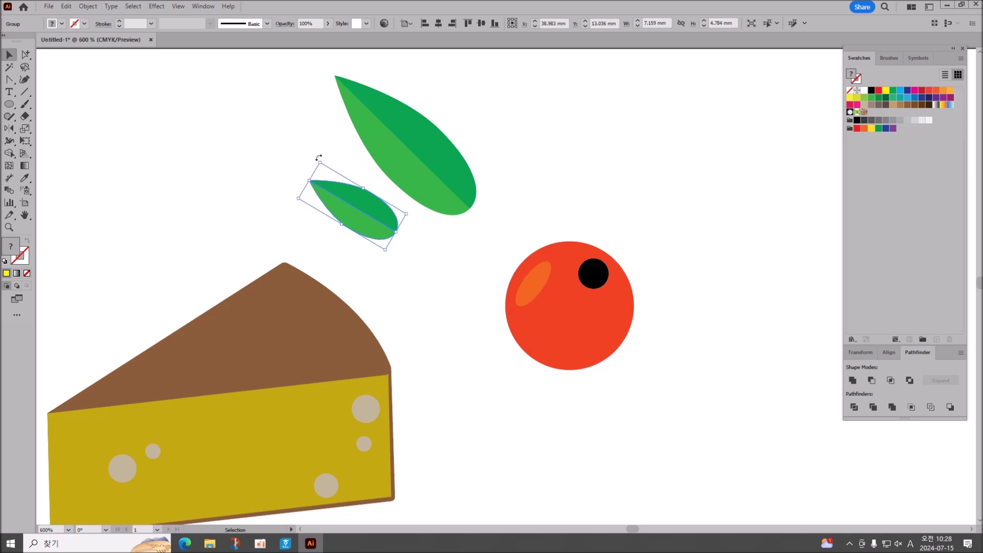
left_click_drag(314, 158, 314, 188)
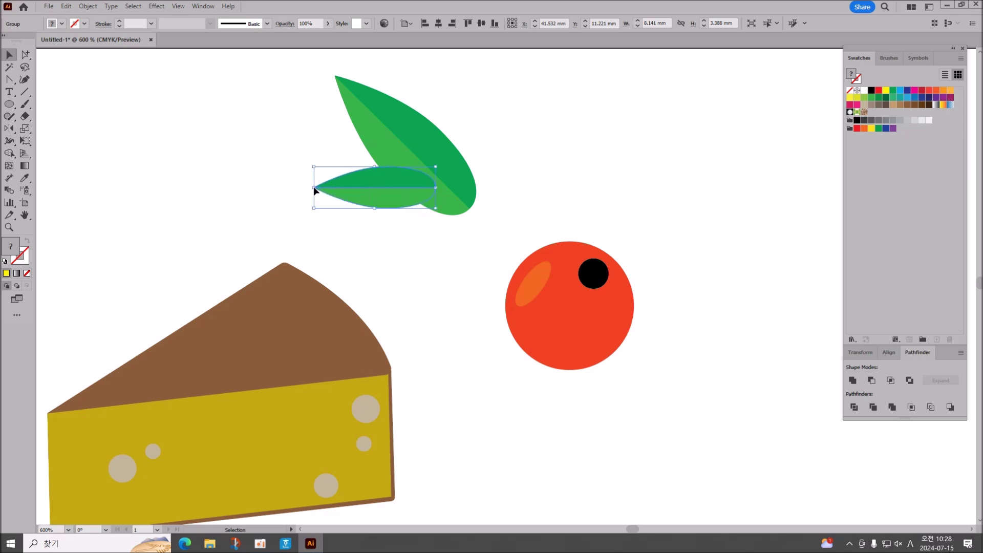
Step: Move the berry over the base of the two leaves and bring it to the front
left_click(576, 301)
left_click_drag(593, 321, 493, 211)
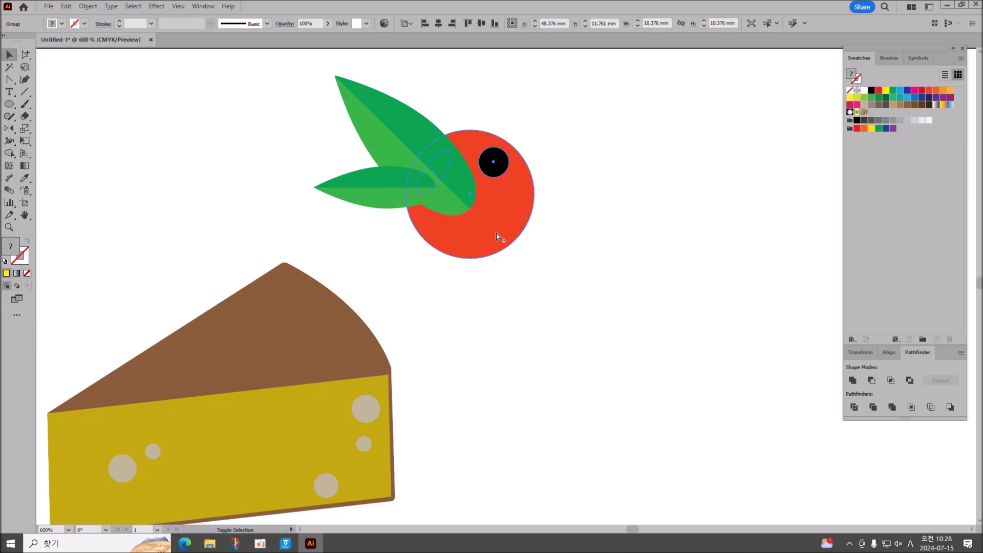
key("ctrl+shift+bracketright")
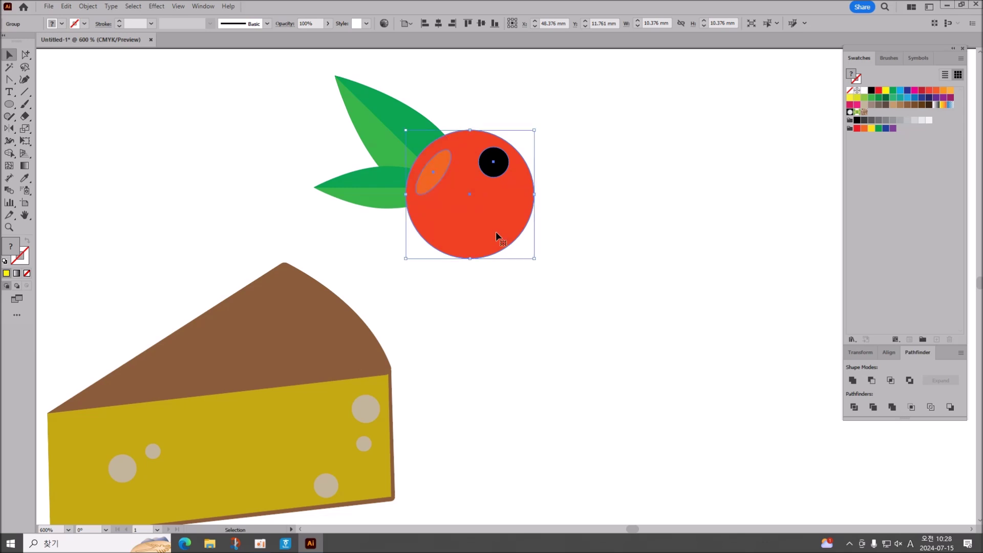
Step: Scale the berry down to about 9 mm across and fit it against the leaf bases
mouse_move(502, 235)
left_mouse_down()
mouse_move(485, 217)
mouse_move(498, 220)
left_mouse_up()
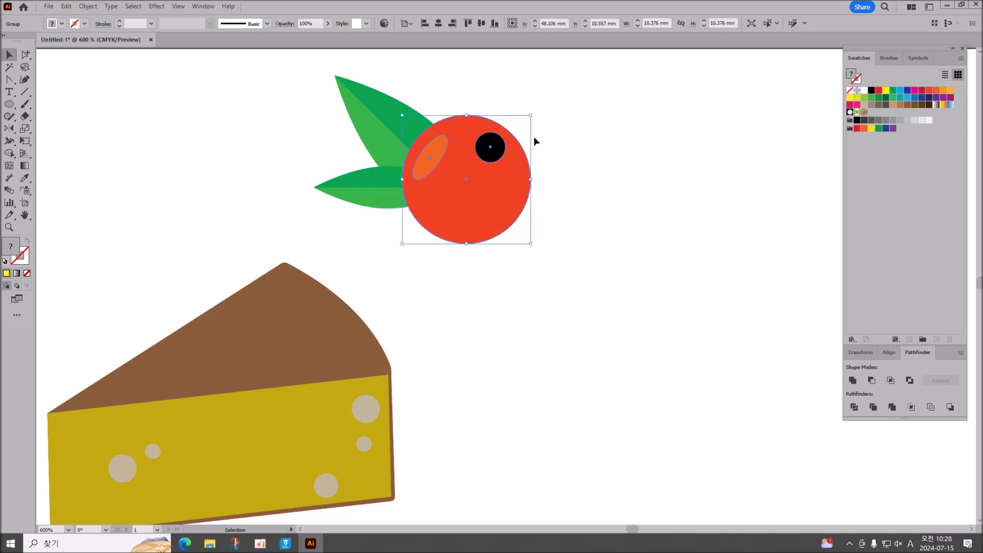
left_click_drag(404, 117, 419, 133)
left_click_drag(476, 216, 462, 206)
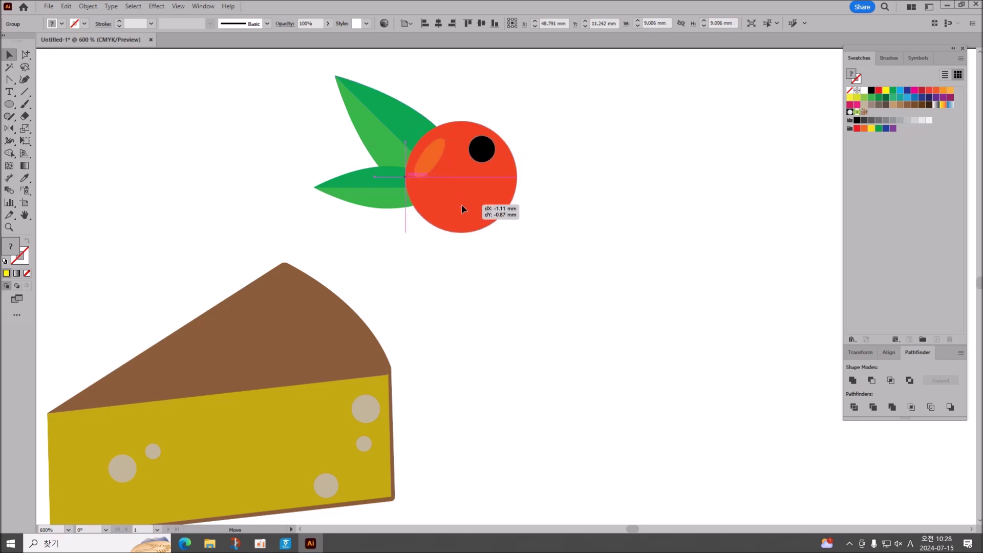
Step: Tilt the lower leaf's tip slightly downward and nudge the leaf and berry closer together
left_click(332, 188)
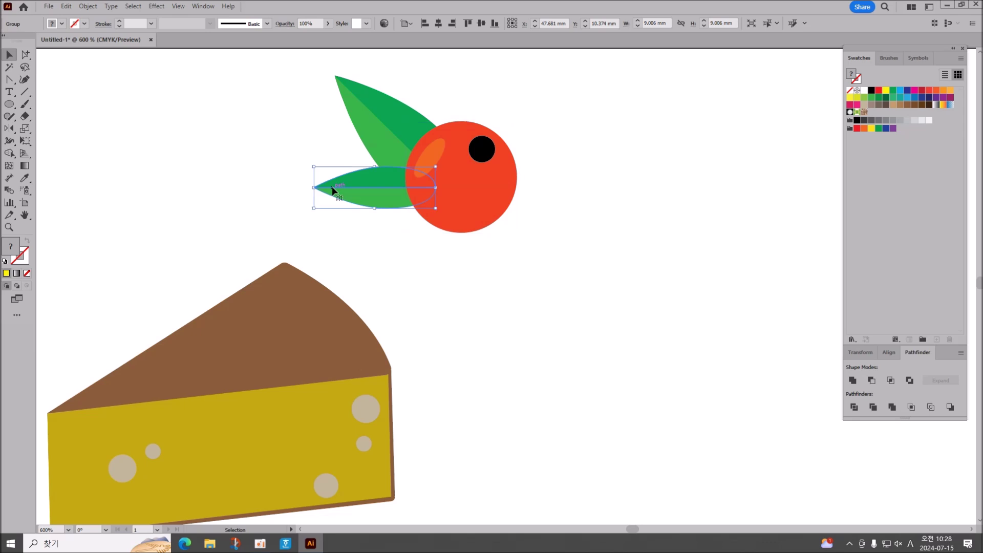
left_click_drag(310, 212, 319, 226)
left_click_drag(378, 186, 379, 181)
mouse_move(486, 192)
left_mouse_down()
mouse_move(486, 180)
mouse_move(478, 188)
left_mouse_up()
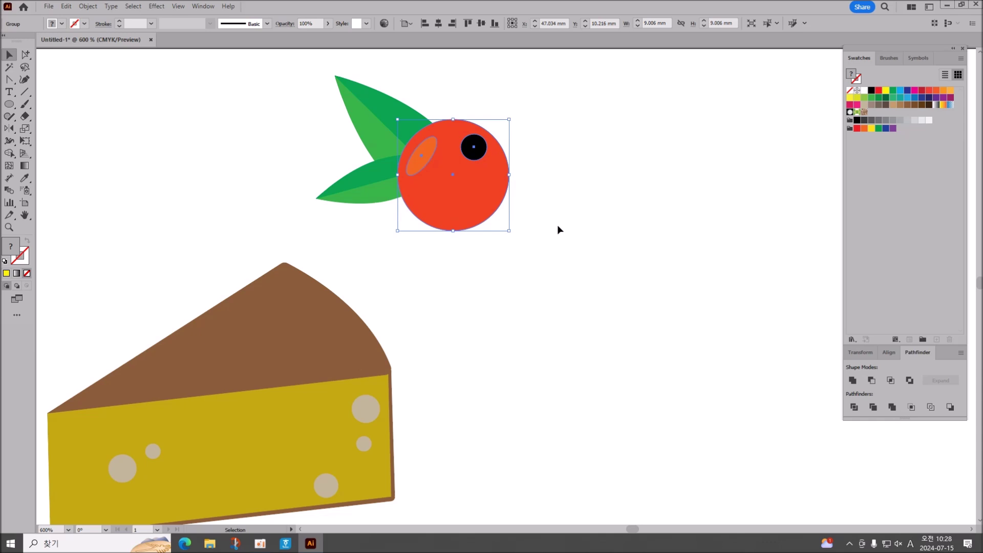
left_click(561, 229)
Step: Shrink the upper leaf slightly and shift it up and left so it emerges from behind the berry
left_click(410, 130)
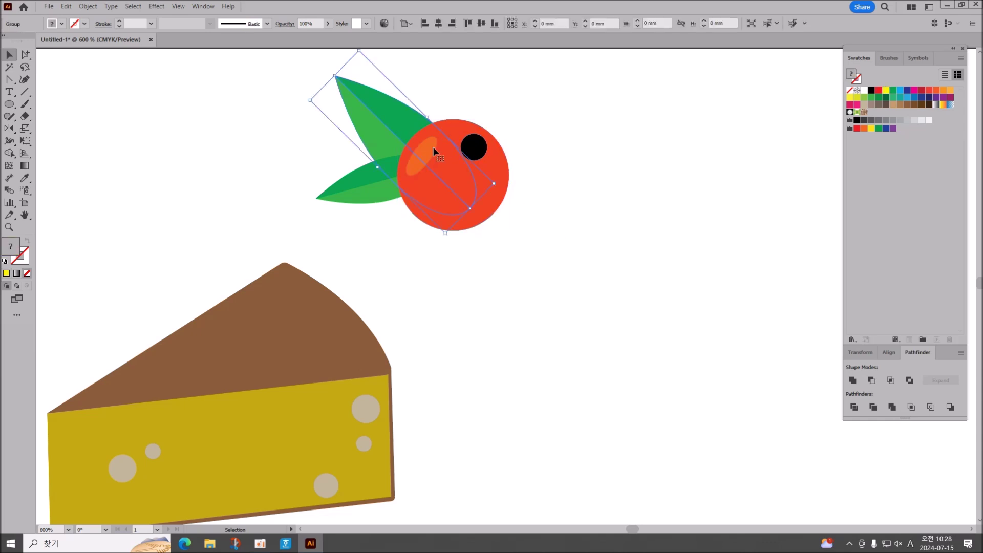
left_click_drag(445, 233, 430, 199)
left_click_drag(394, 129, 388, 121)
left_click(587, 215)
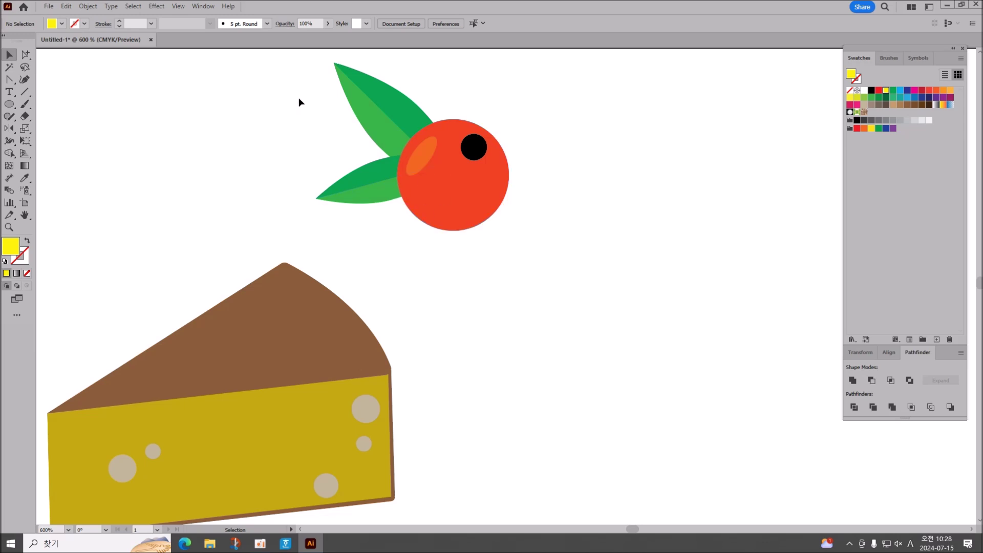
Step: Group the berry with its leaves and place a copy to the lower right, scaled to about 11.19 by 9.75 mm
scroll(293, 118, "up", 2)
left_click_drag(282, 122, 558, 287)
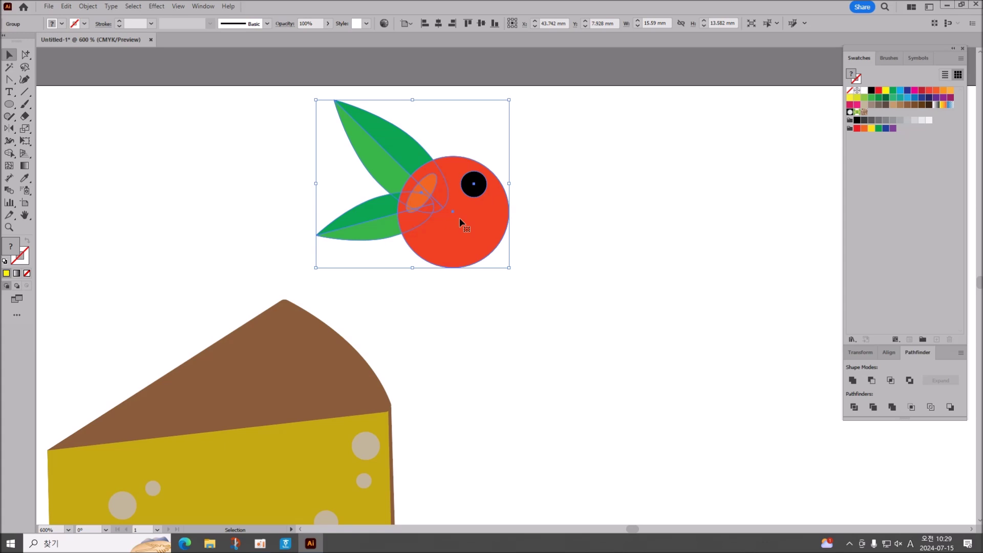
left_click_drag(460, 220, 565, 247)
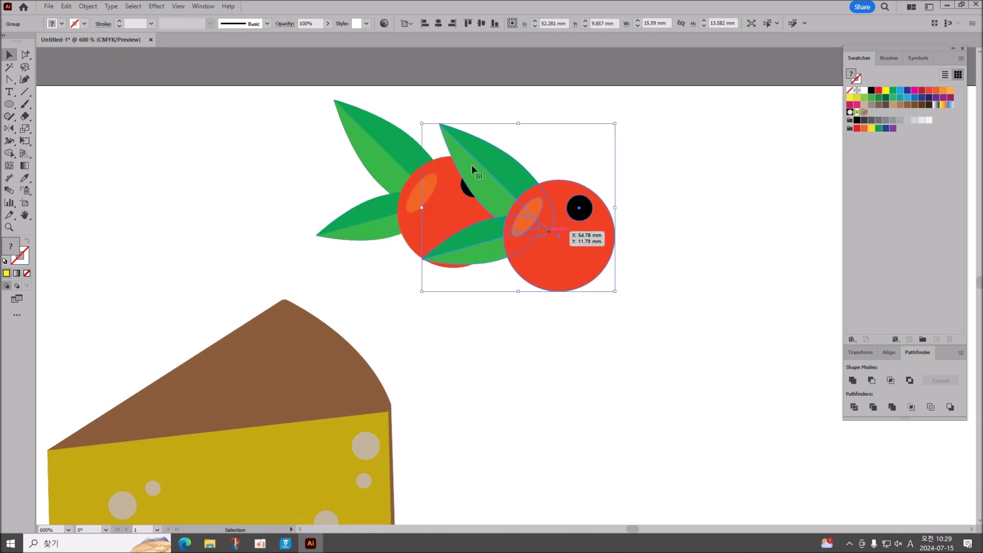
left_click_drag(421, 123, 476, 172)
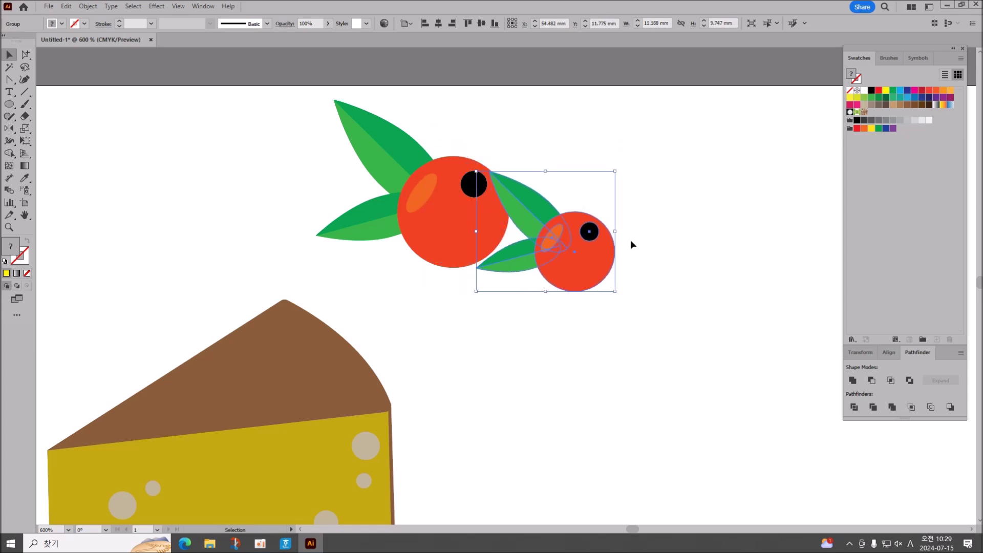
Step: Ungroup the smaller berry cluster so its leaves and berry can be selected separately
key("shift+ctrl+b")
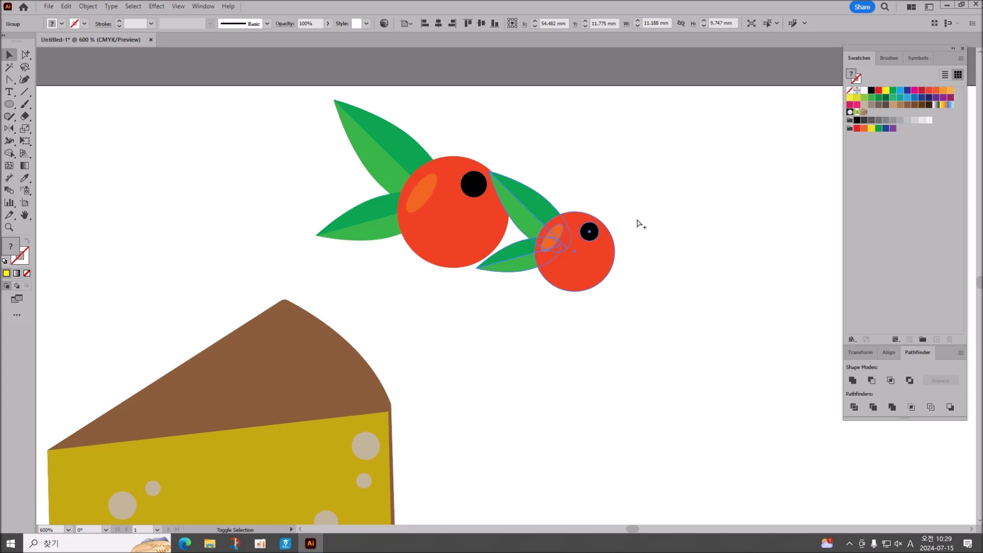
key("shift+ctrl+b")
left_click(666, 228)
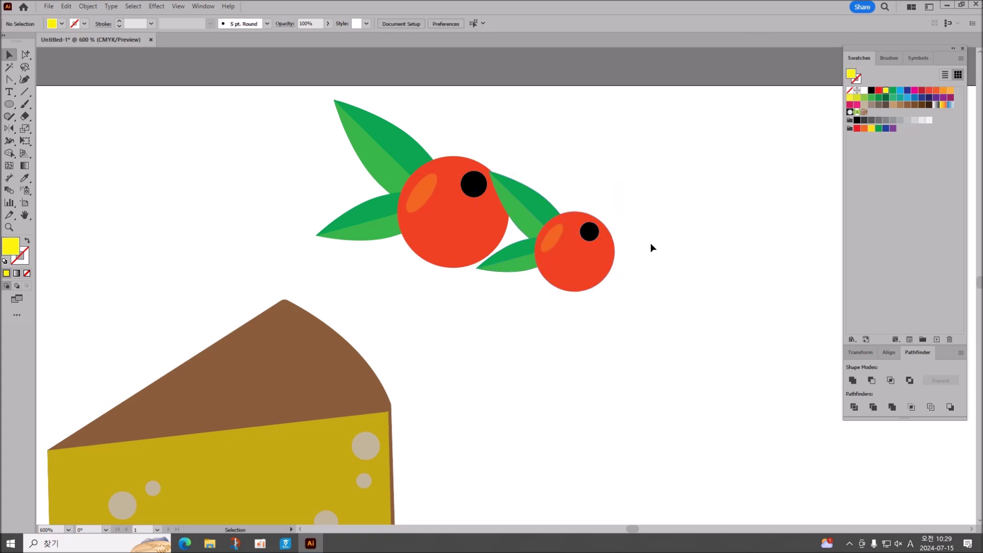
left_click(523, 205)
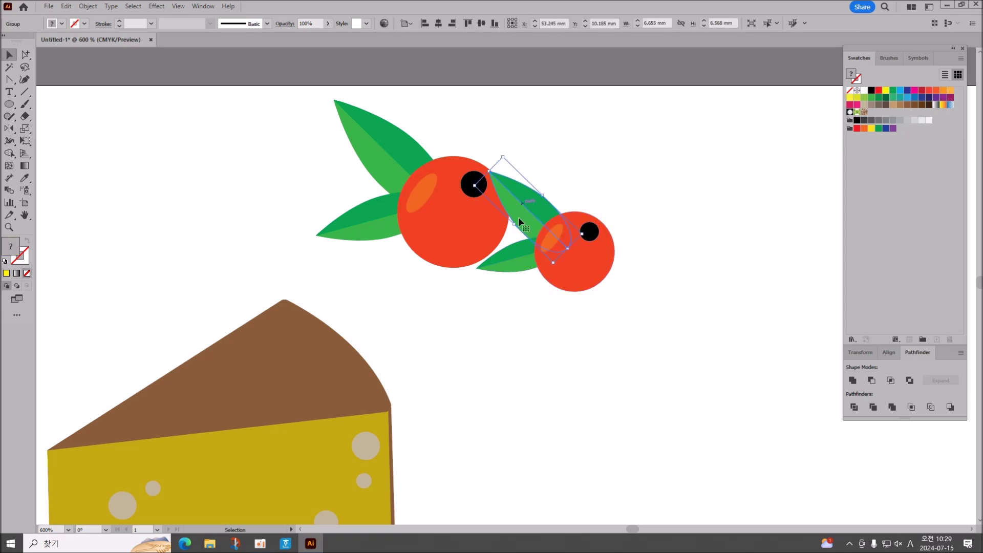
left_click(511, 262, "shift")
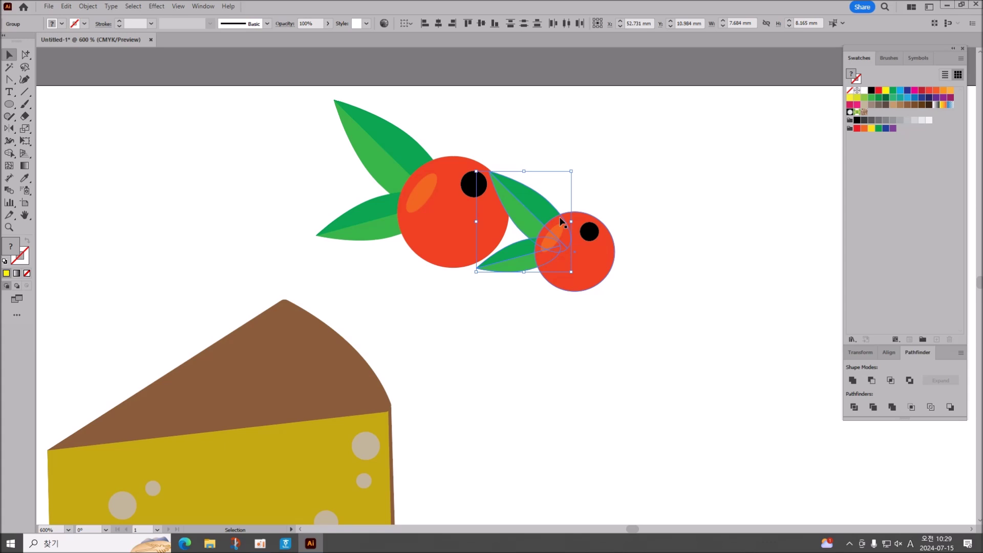
left_click(574, 173)
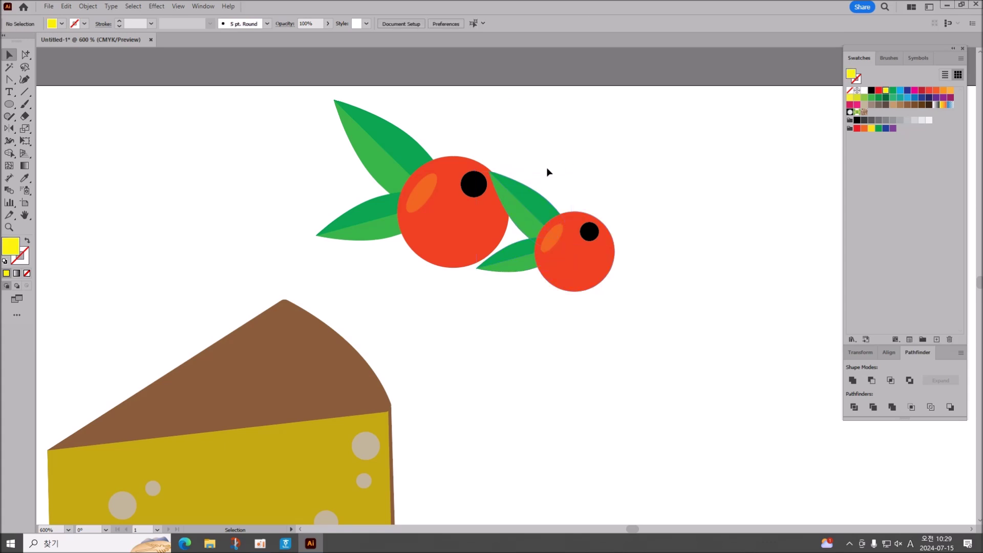
Step: Reflect the small berry's two leaves across a vertical axis through the berry's centre
left_click(527, 199)
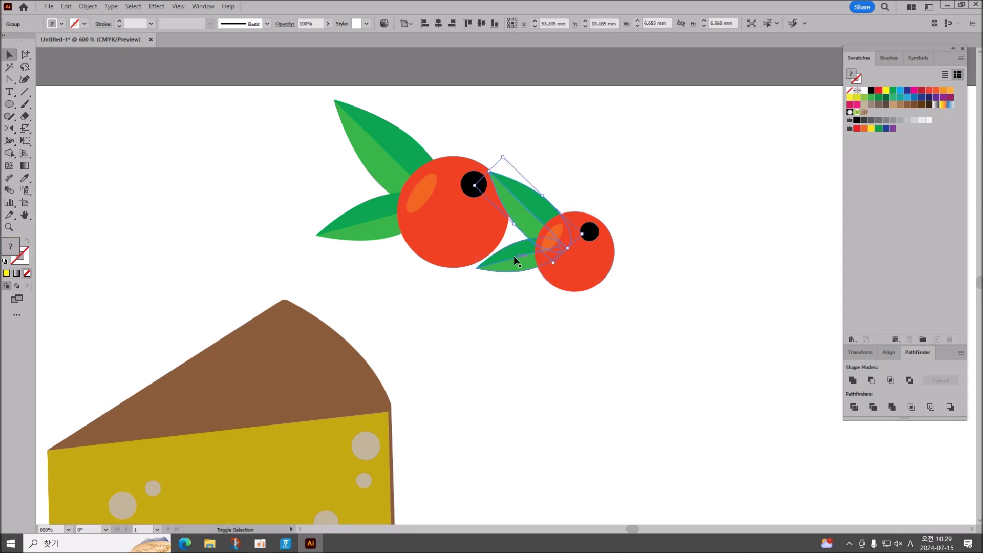
left_click(514, 256, "shift")
left_click(7, 129)
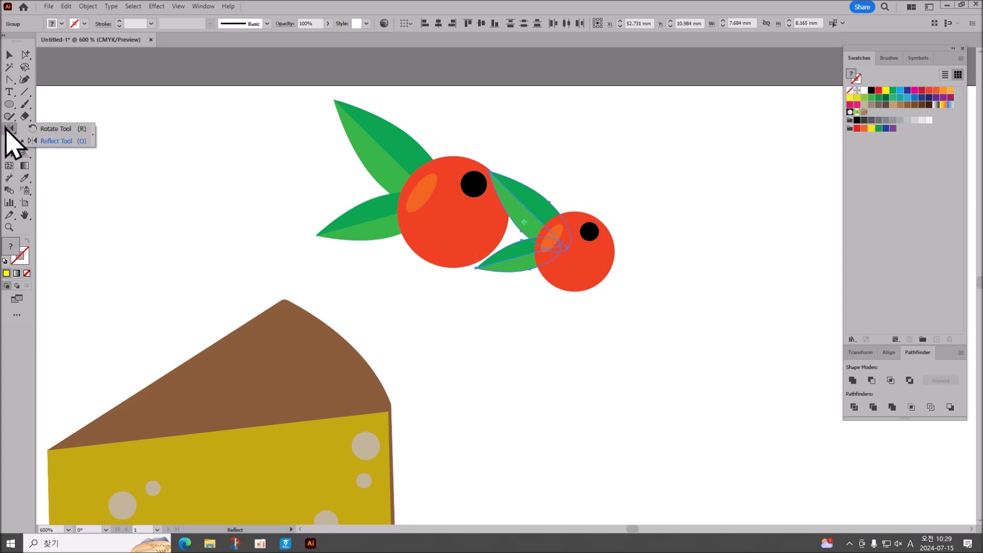
left_click(51, 140)
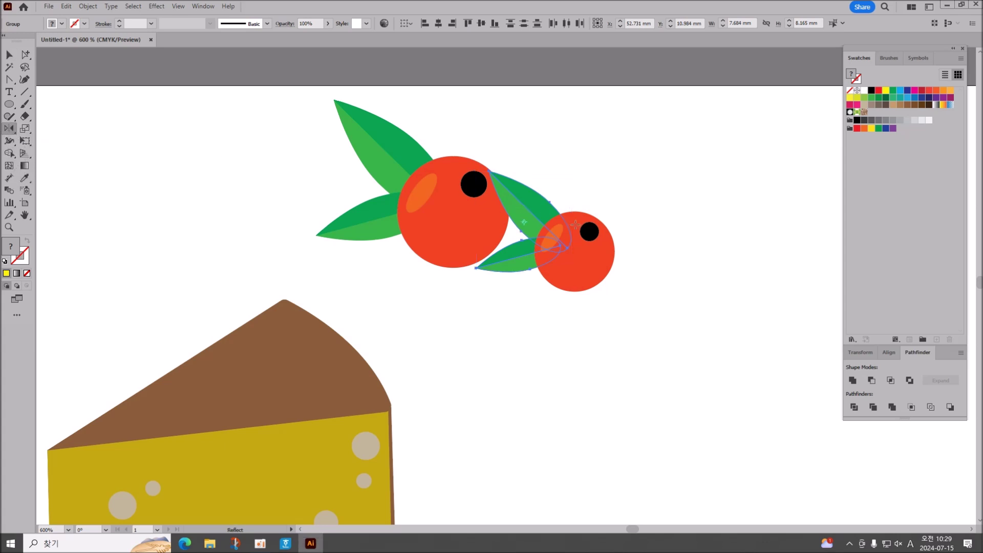
left_click(577, 250, "alt")
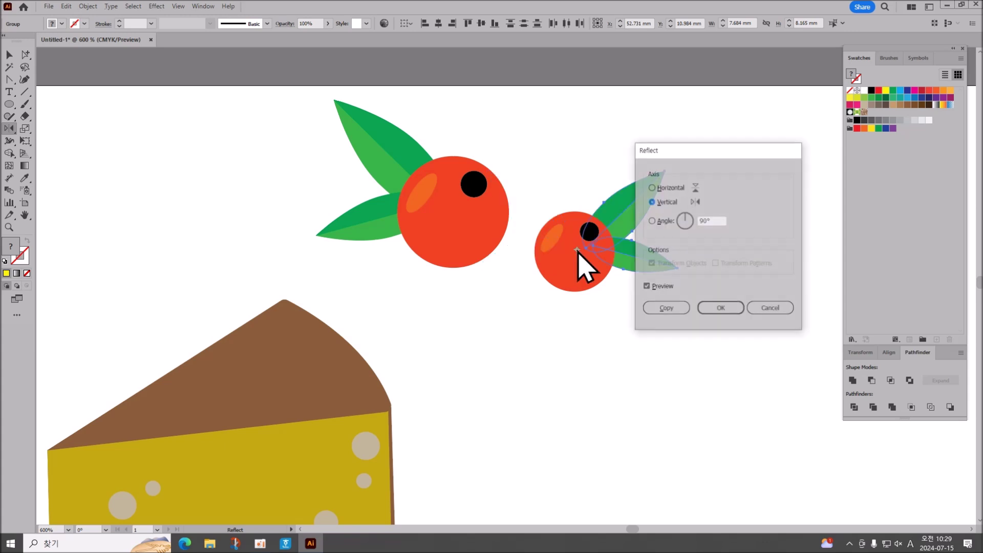
left_click(725, 309)
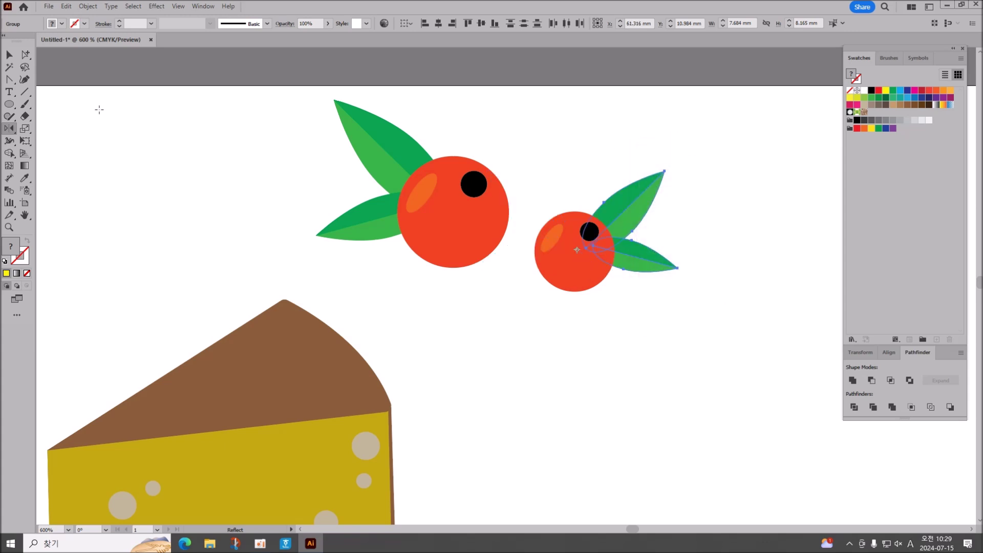
Step: Add a rotated copy of the small berry's upper leaf, tucked behind the berry's lower-left edge
left_click(10, 55)
left_click(776, 214)
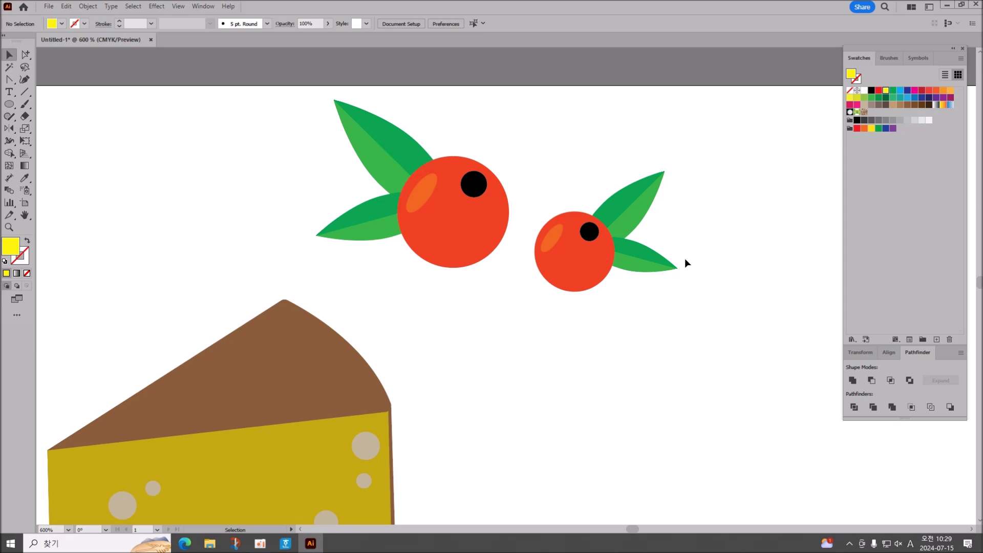
left_click(634, 194)
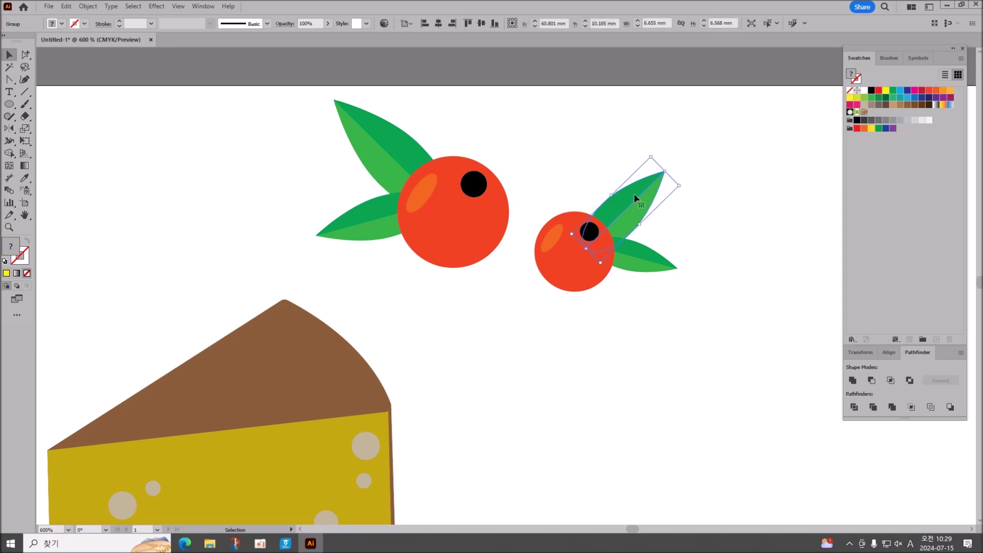
left_click_drag(634, 194, 515, 306)
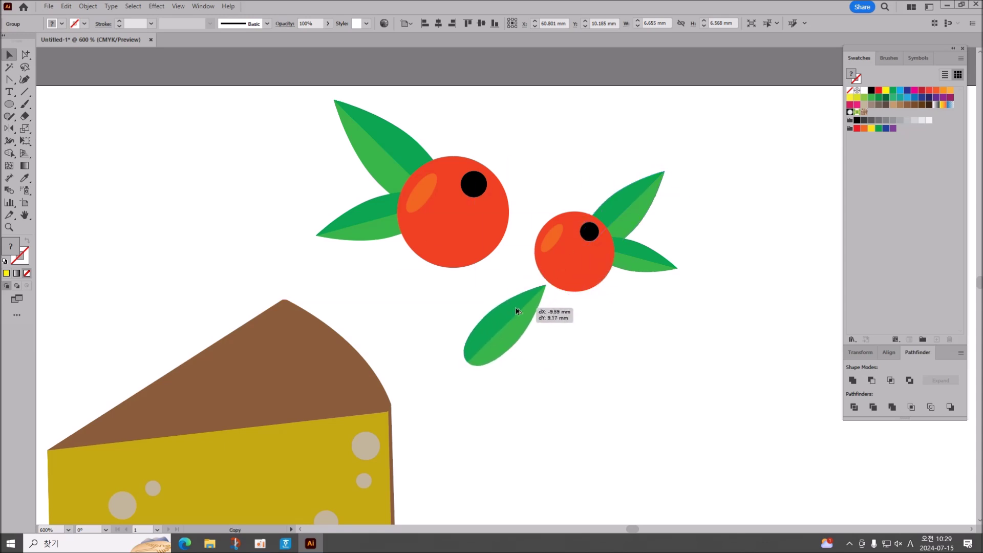
left_click_drag(531, 263, 474, 354)
left_click_drag(541, 316, 524, 276)
Step: Move the small berry with its two right-hand leaves about 2.1 mm left and 1 mm up, beside the large berry
left_click_drag(575, 161, 659, 281)
key("a")
key("v")
left_click_drag(593, 267, 567, 255)
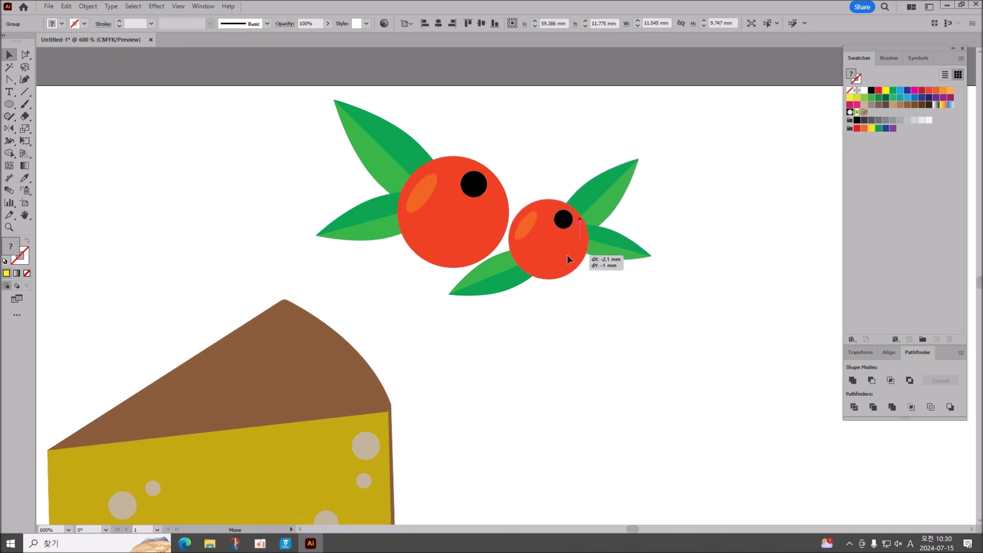
left_click_drag(567, 254, 567, 254)
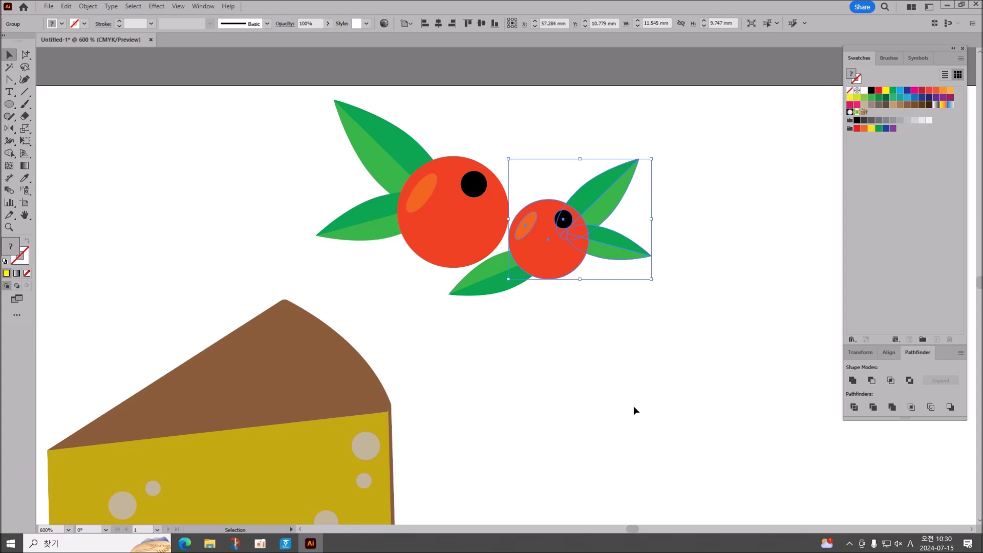
Step: Group both berries with all their leaves and scale the group down to about 16.57 by 9.68 mm
left_click_drag(291, 94, 659, 257)
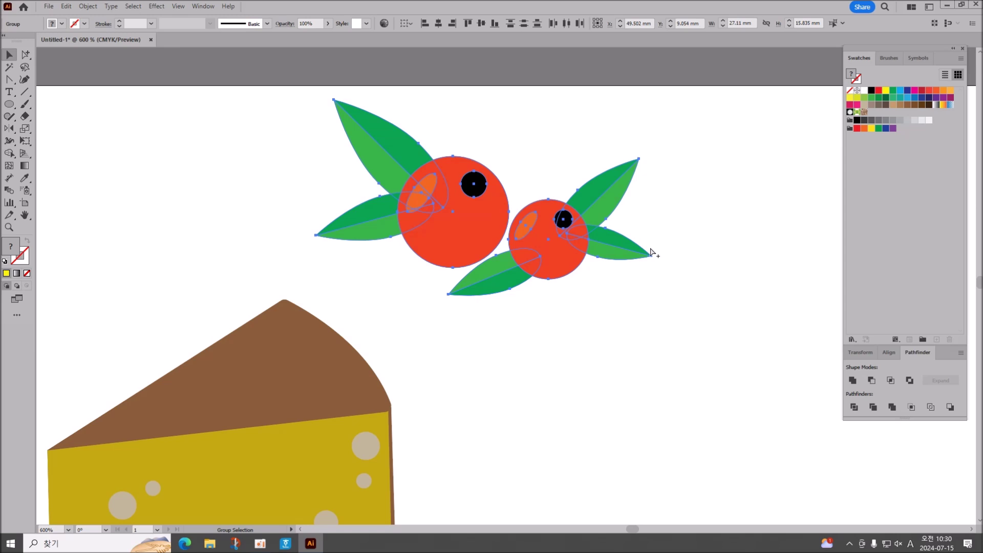
key("ctrl+g")
left_click_drag(652, 99, 521, 176)
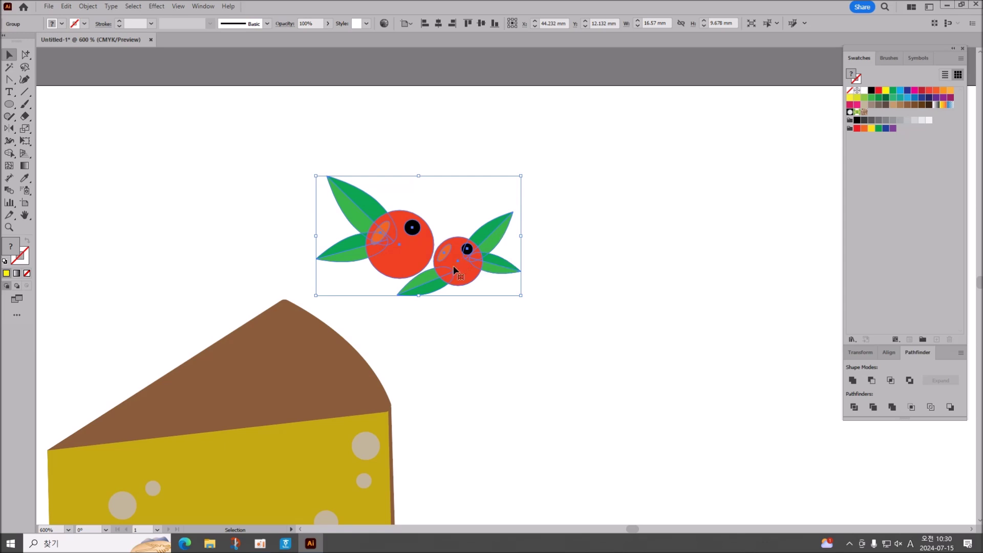
Step: Place the berry group on the wide end of the cake's brown top and shrink it slightly to fit
left_click_drag(454, 262, 318, 376)
left_click_drag(179, 289, 204, 299)
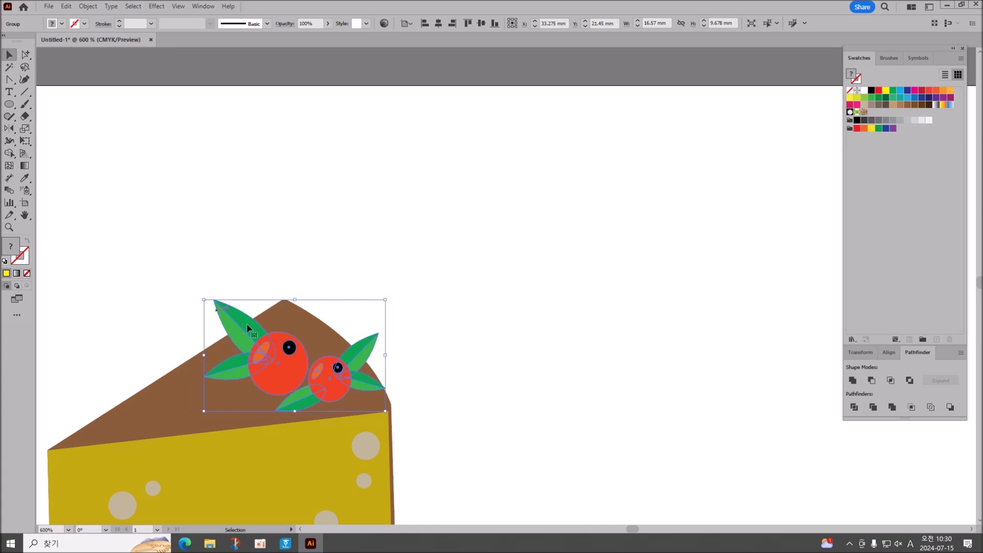
left_click_drag(348, 379, 345, 379)
left_click(522, 411)
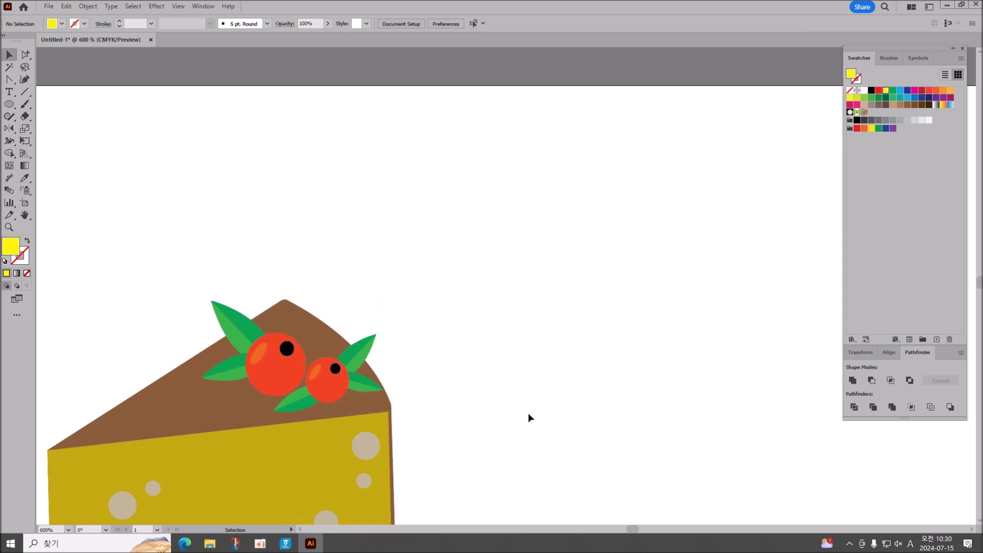
Step: Enlarge the whole cake slice together with its berries and position it in the artboard's upper-left area
double_click(25, 215)
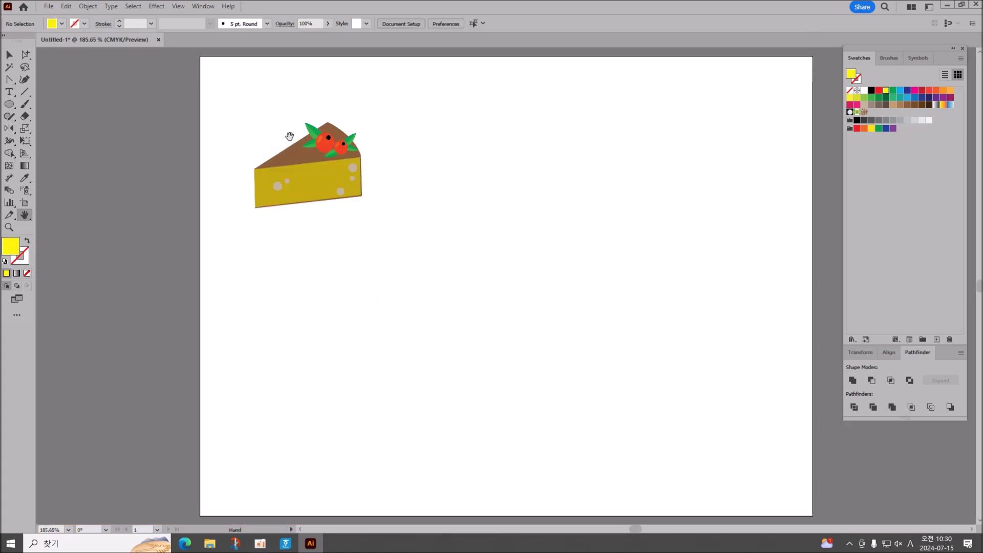
left_click(8, 53)
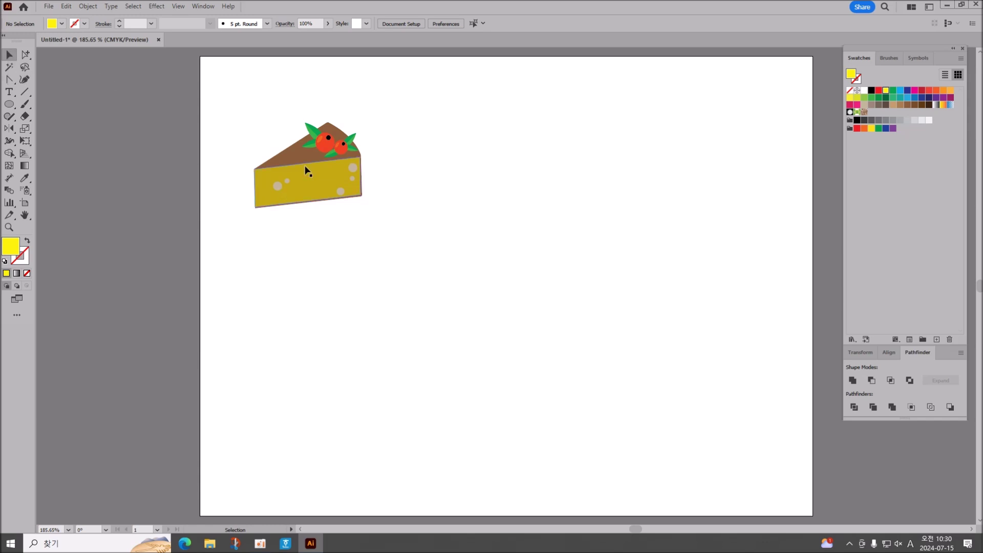
left_click(332, 169)
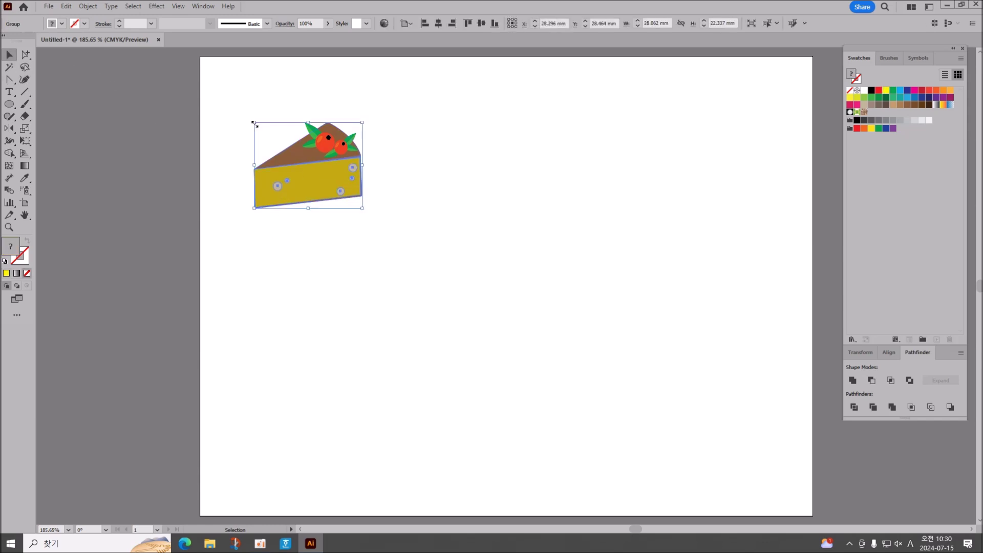
left_click(240, 97)
left_click_drag(239, 97, 463, 258)
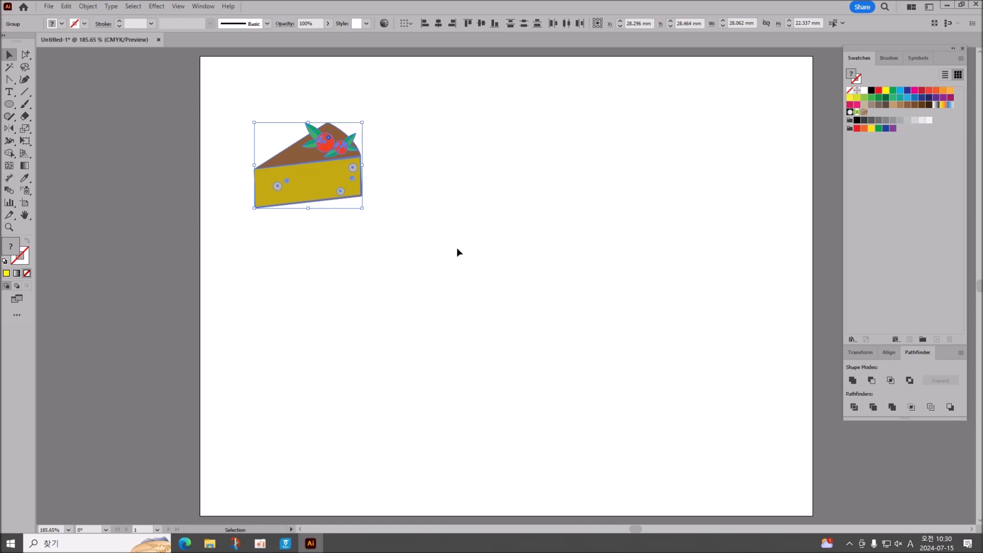
left_click_drag(255, 122, 215, 87)
left_click_drag(291, 171, 297, 170)
left_click(515, 198)
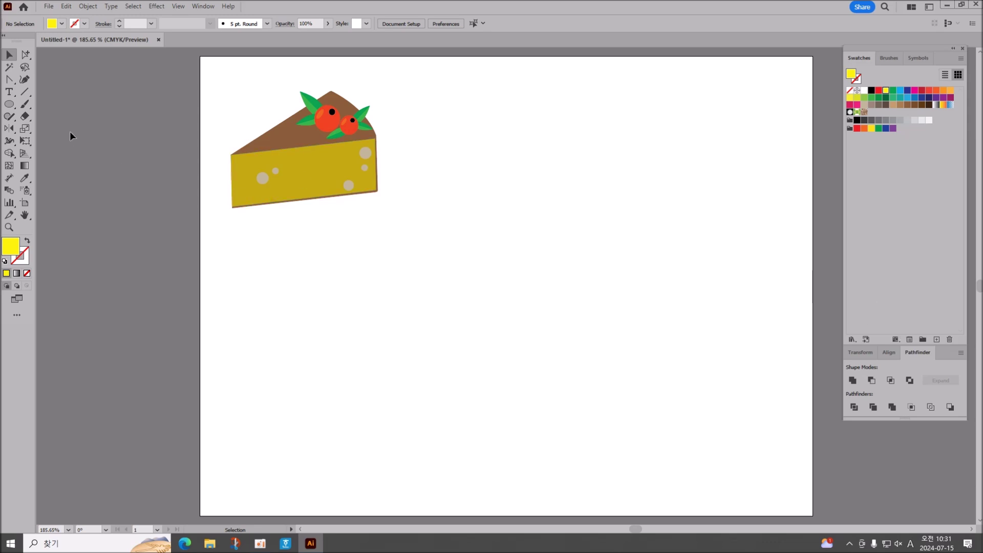
Step: Draw a yellow circle about 56.2 mm in diameter and place it in the empty area beside the cake
left_click(9, 104)
left_click_drag(460, 238, 667, 408)
left_click(10, 54)
left_click_drag(595, 382, 584, 328)
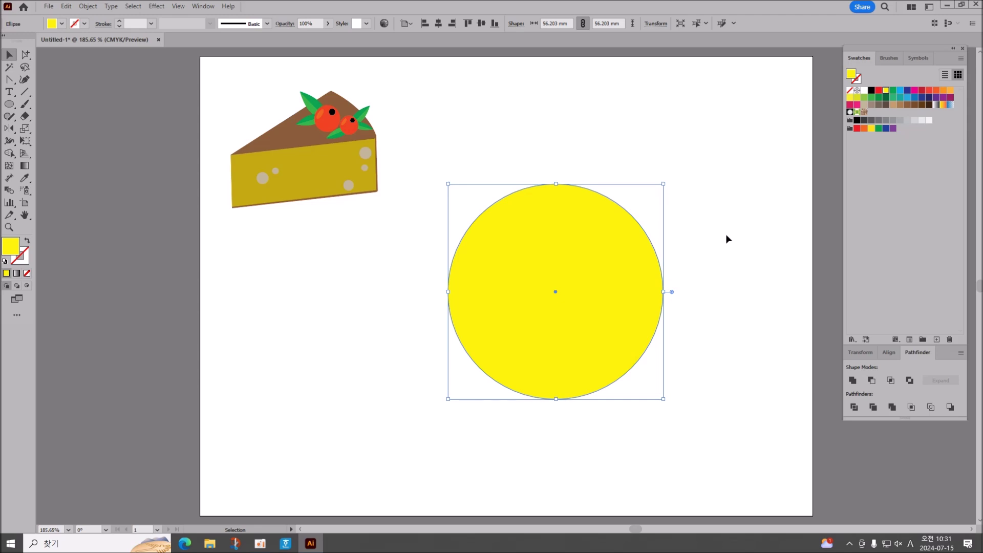
Step: Make a concentric copy of the yellow circle at 90% uniform scale and set its fill's yellow component to 80%
double_click(25, 128)
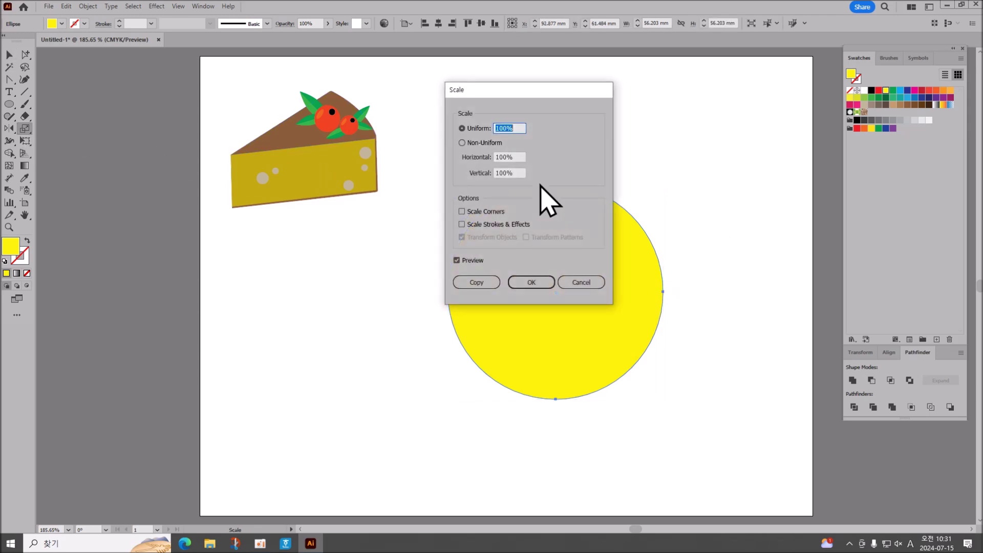
type("90")
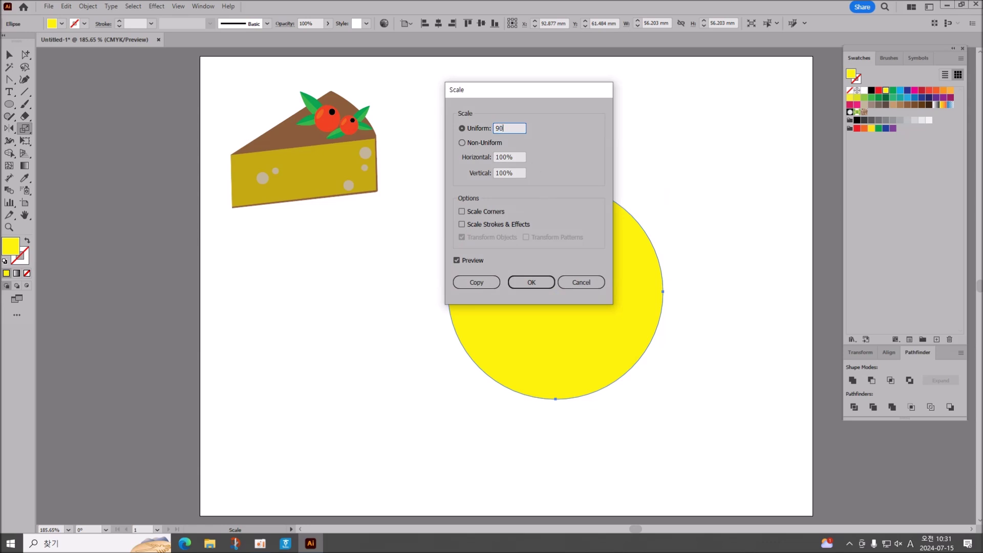
left_click(470, 282)
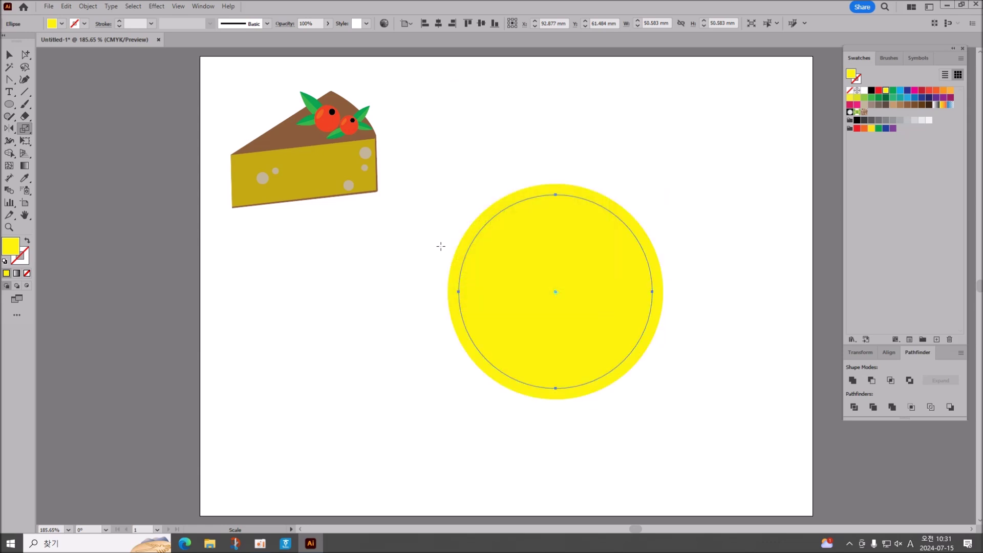
double_click(10, 246)
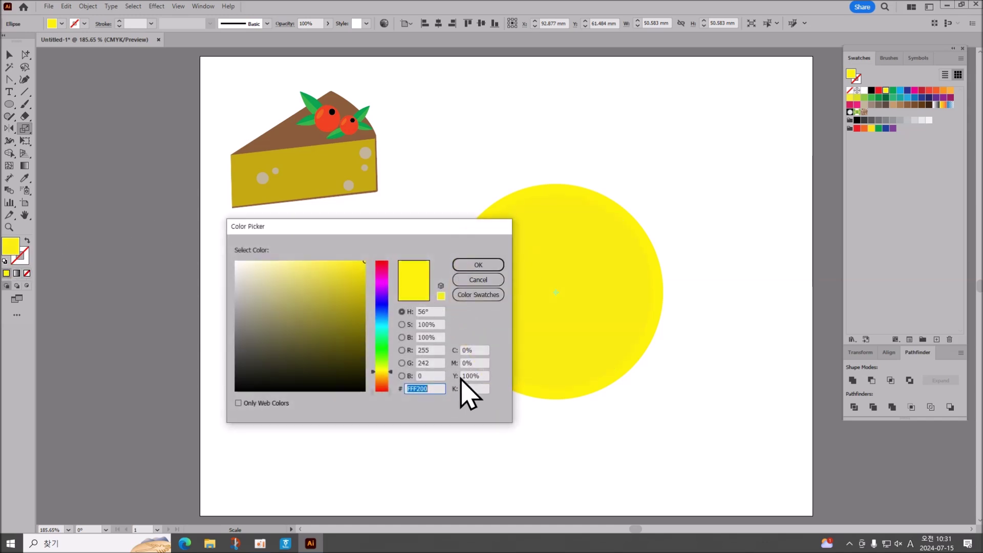
left_click(484, 376)
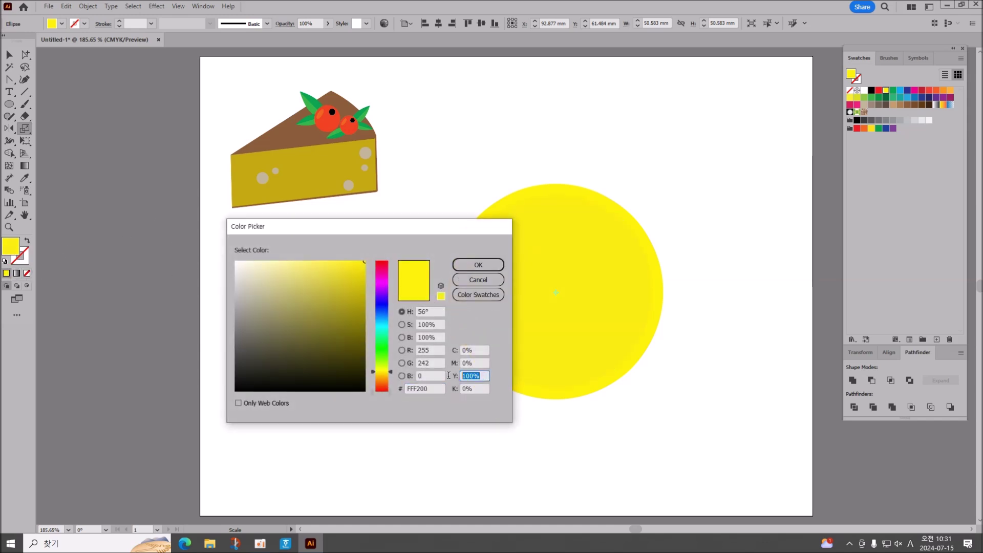
type("80")
key("Return")
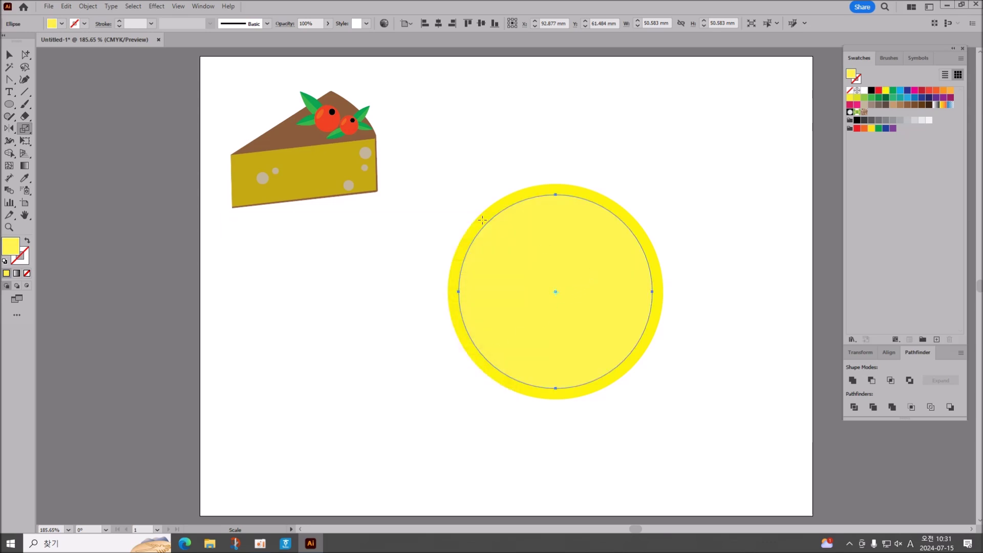
Step: Make another concentric copy of the inner circle at 90% scale and fill it with light orange
left_click(28, 130)
double_click(29, 131)
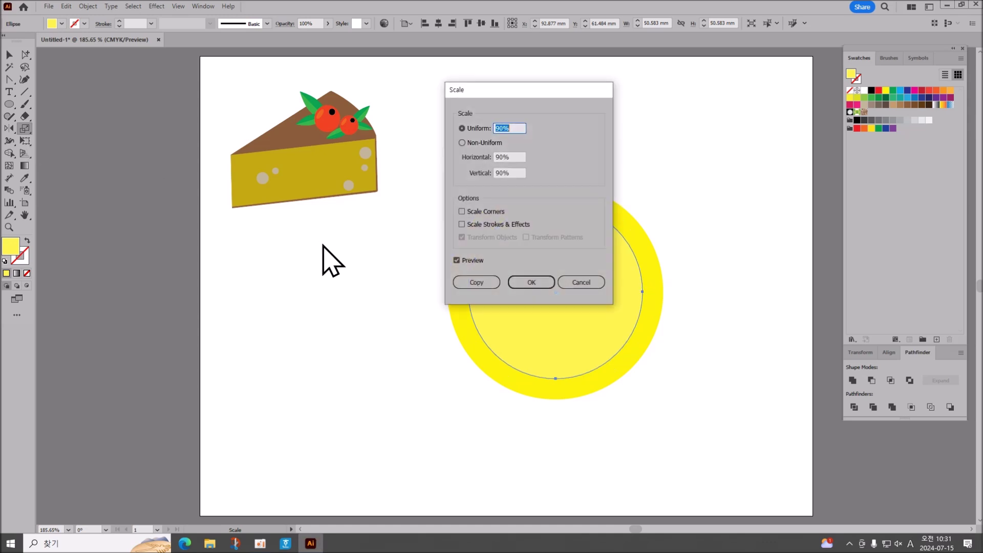
left_click(483, 282)
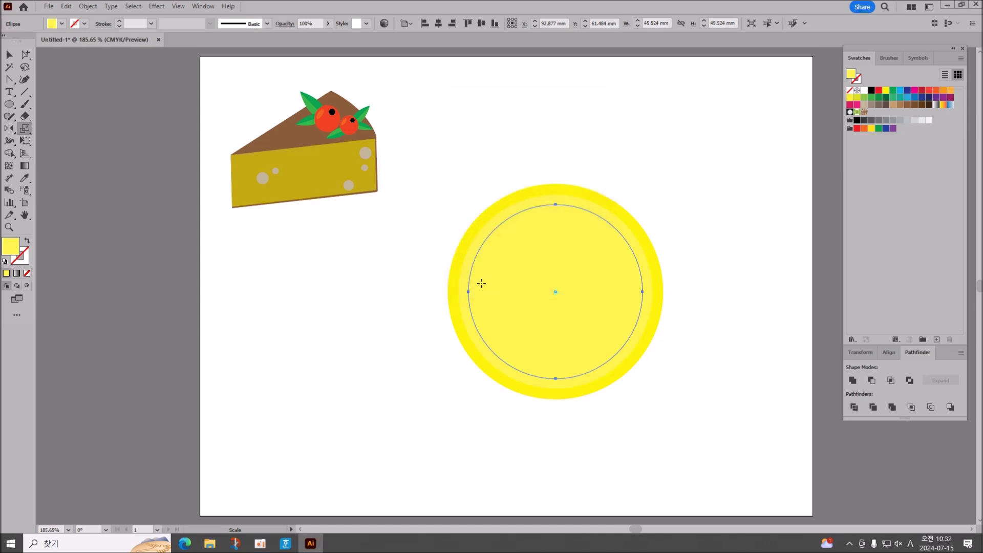
left_click(886, 91)
left_click(886, 91)
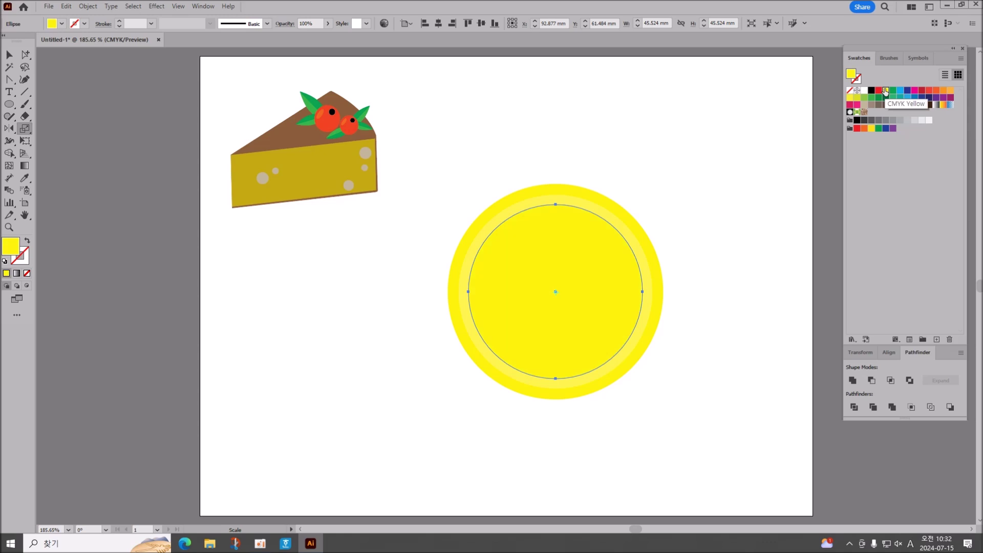
left_click(951, 90)
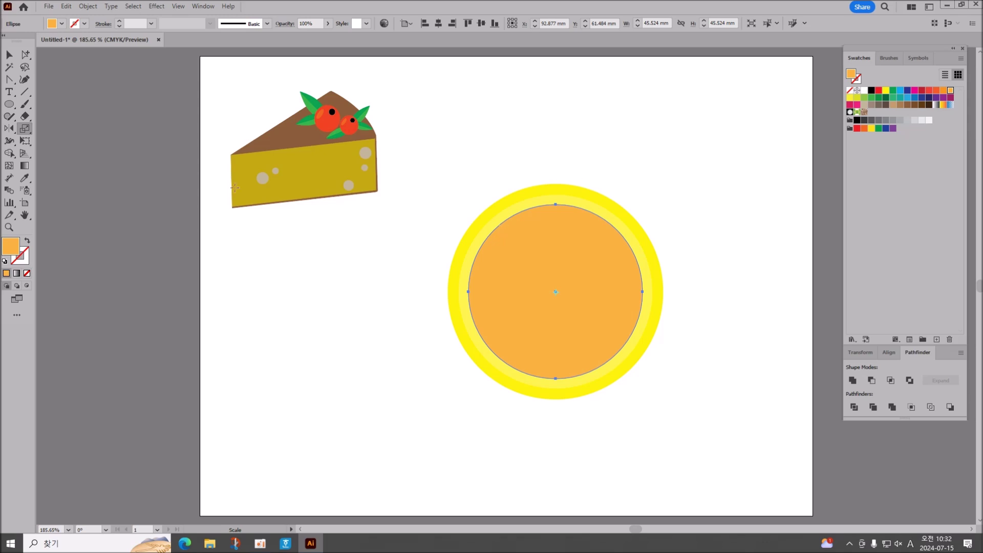
left_click(6, 55)
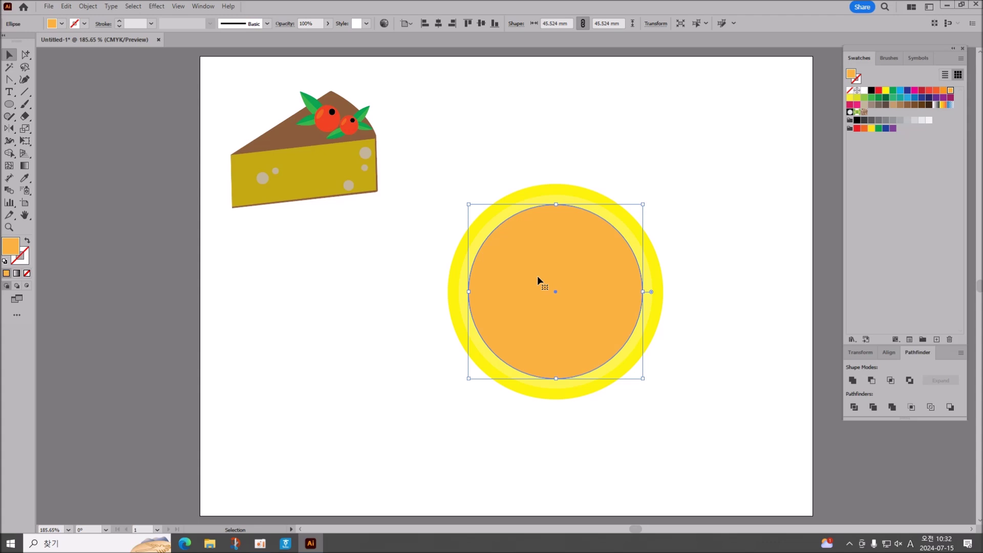
left_click(527, 100)
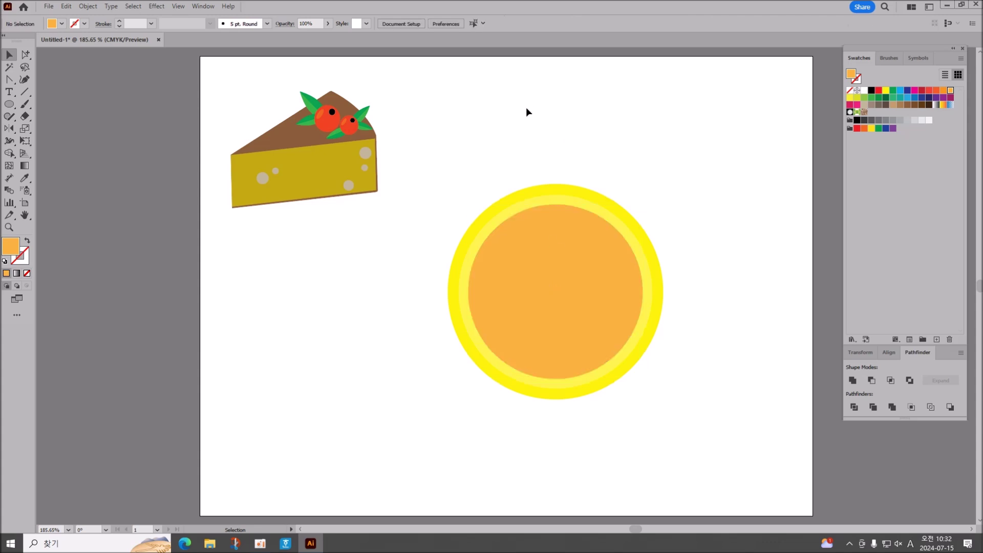
Step: Try a vertical line about 76 mm long through the circles' centre, with a 1 pt black stroke and no fill
left_click(30, 92)
left_click_drag(555, 292, 568, 446)
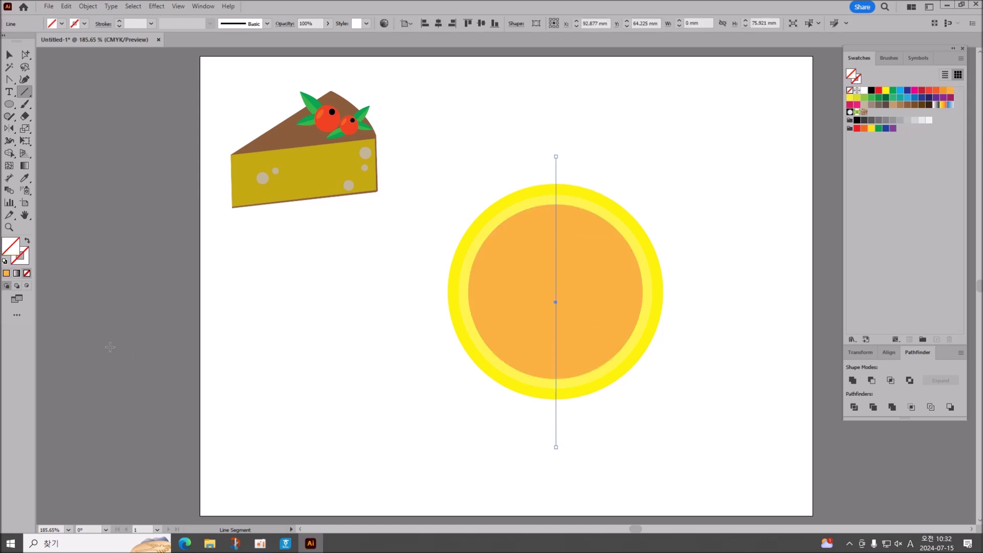
left_click(4, 262)
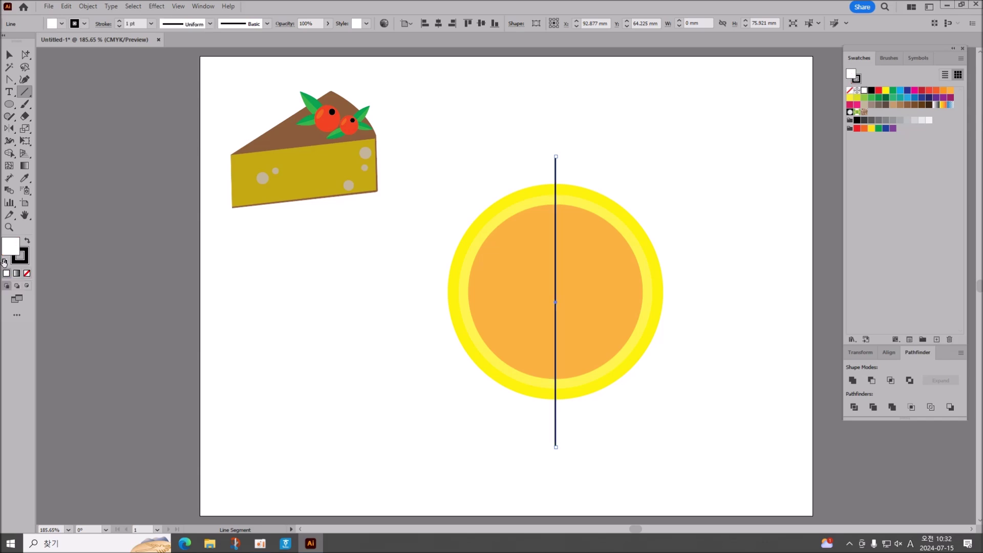
left_click(27, 274)
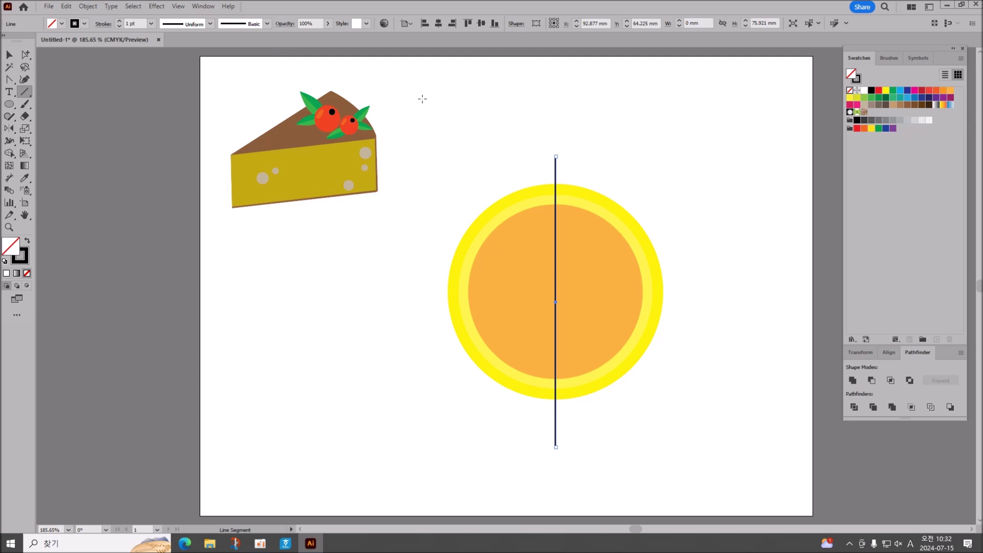
key("ctrl+shift+a")
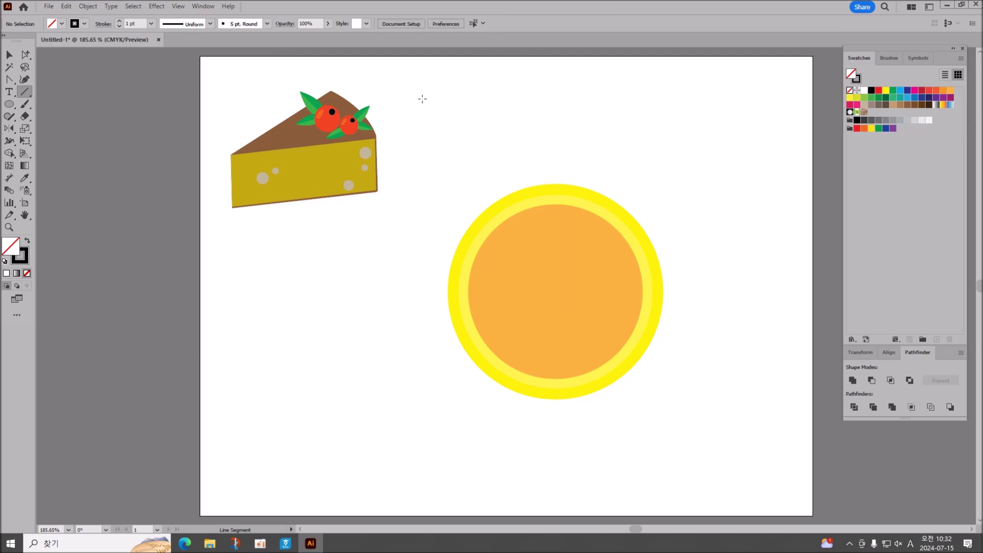
Step: Draw a narrow vertical black rectangle without stroke across the circles, about 2.5 mm wide and 77.3 mm tall
left_click(10, 105)
left_click(53, 105)
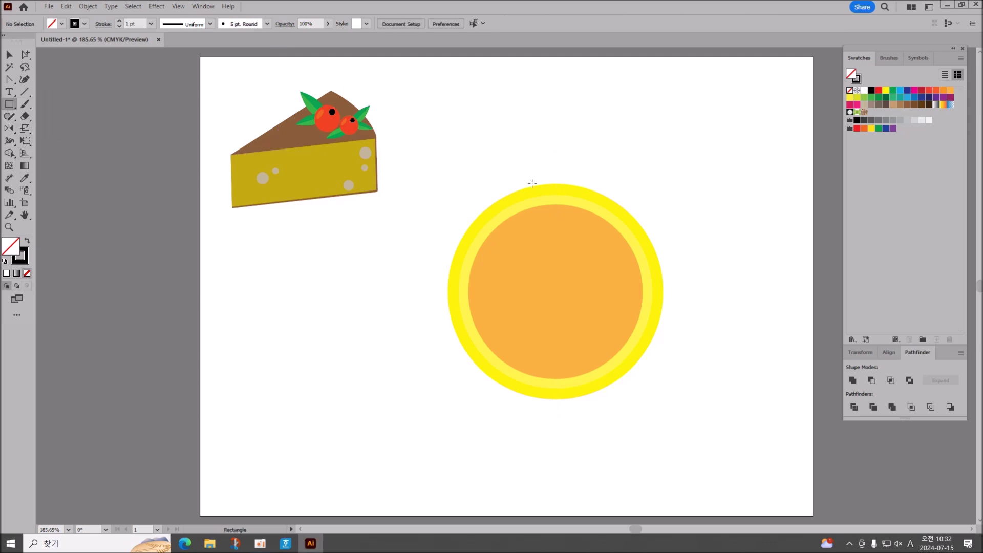
left_click_drag(540, 159, 552, 452)
left_click(27, 242)
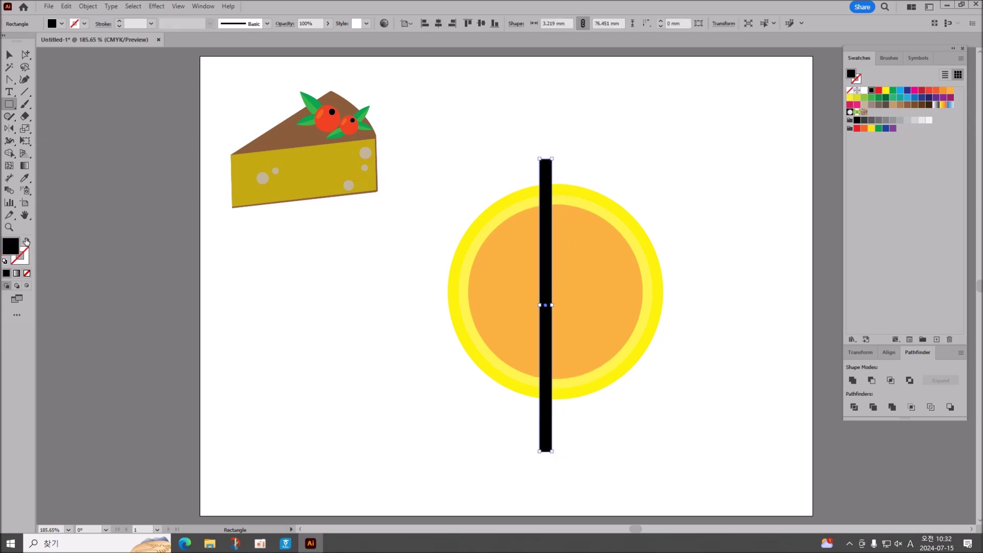
left_click_drag(552, 453, 550, 455)
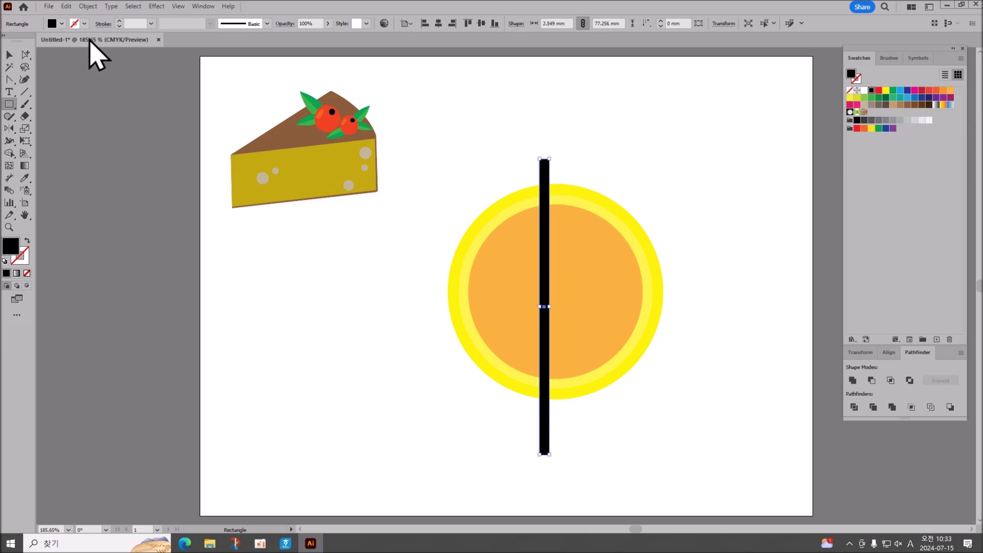
Step: Centre the black bar and the three concentric circles on each other horizontally and vertically
left_click(9, 54)
left_click_drag(458, 147, 658, 472)
left_click(439, 23)
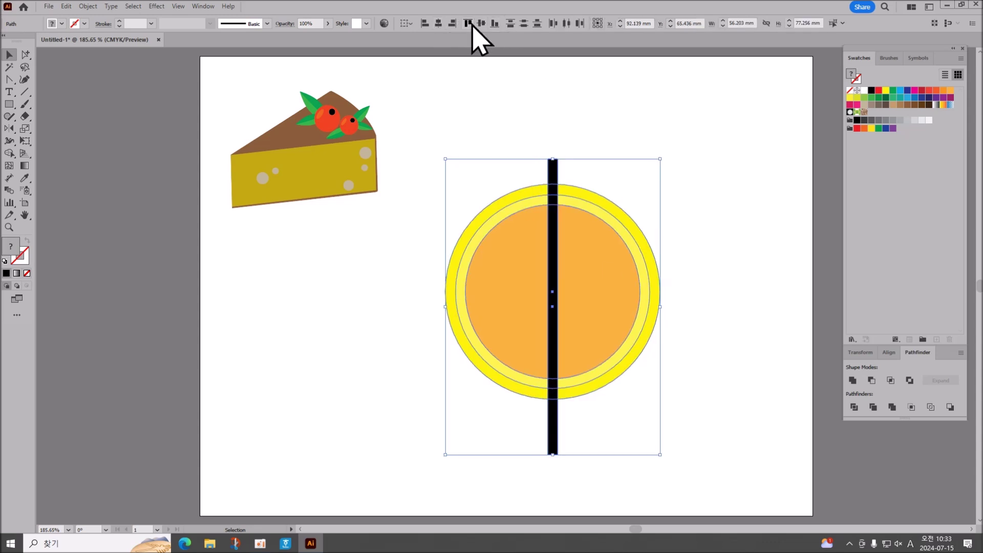
left_click(482, 23)
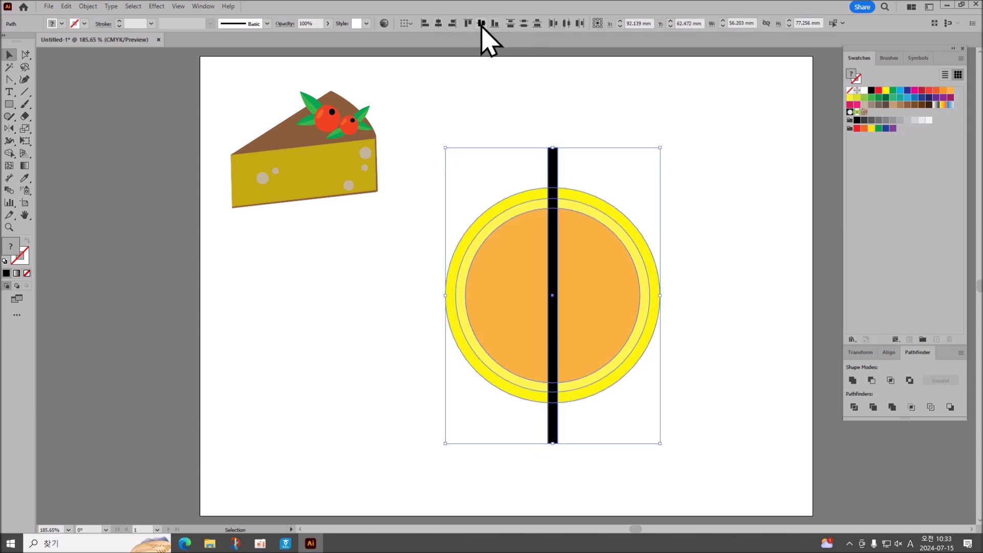
left_click(745, 358)
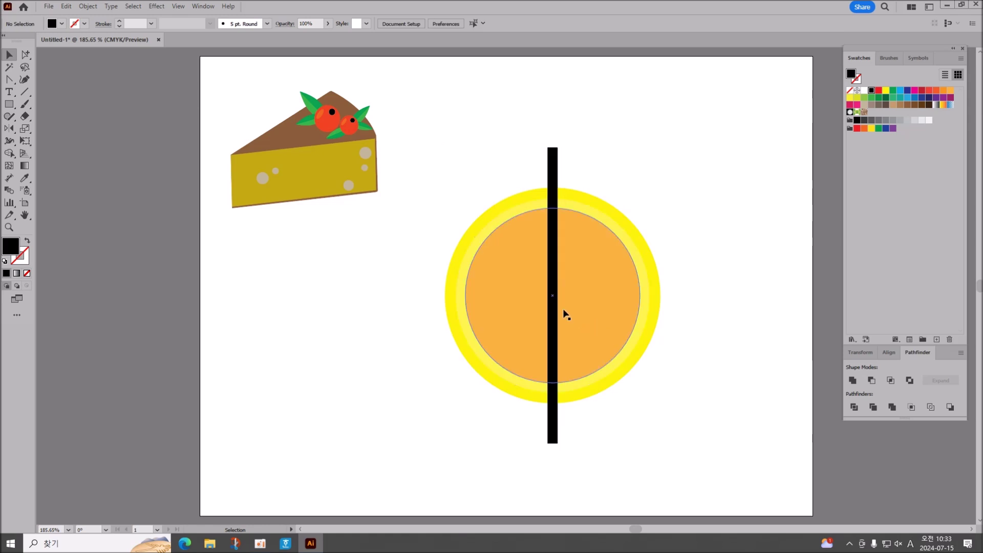
Step: Show the rulers and place one horizontal and one vertical guide crossing at the circles' centre
left_click(554, 327)
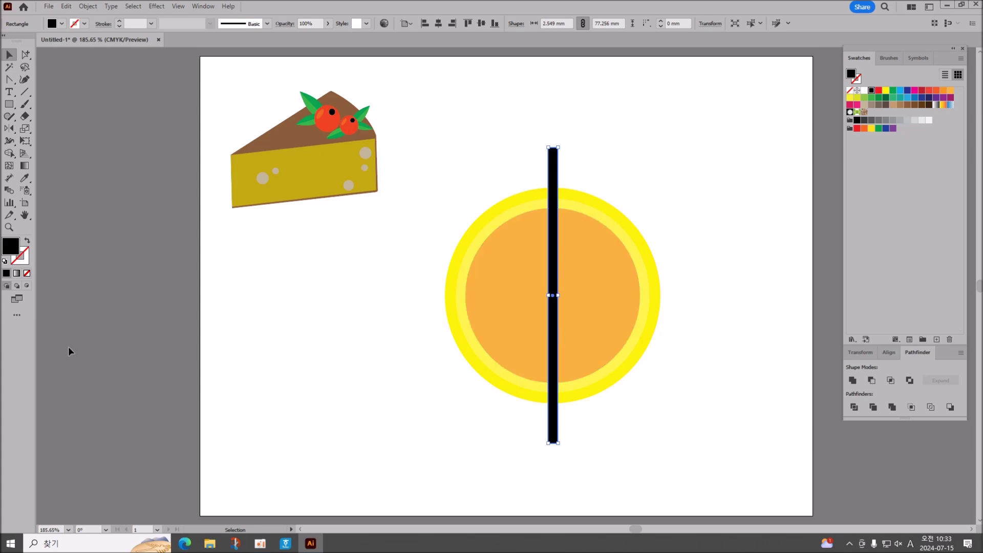
key("ctrl+r")
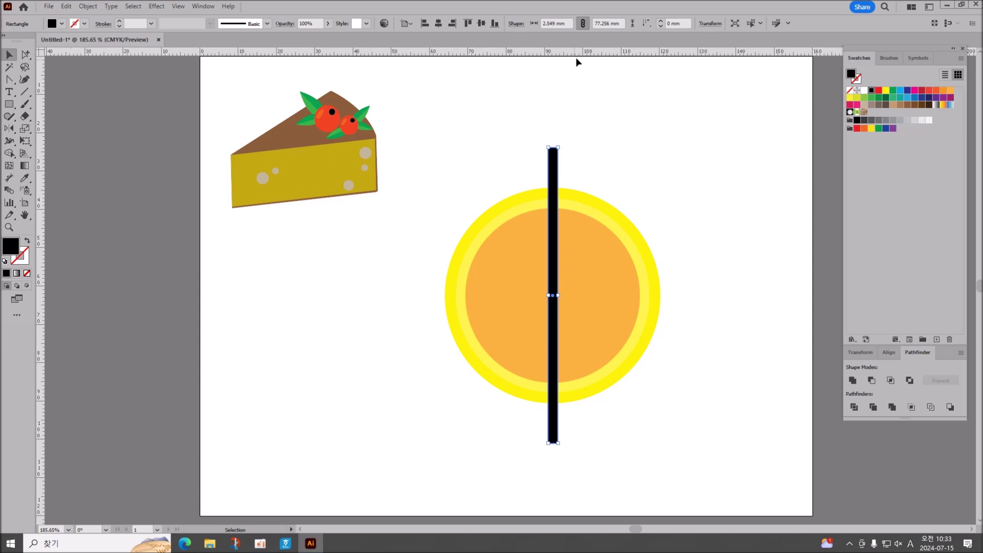
left_click_drag(603, 53, 628, 296)
left_click_drag(40, 388, 552, 402)
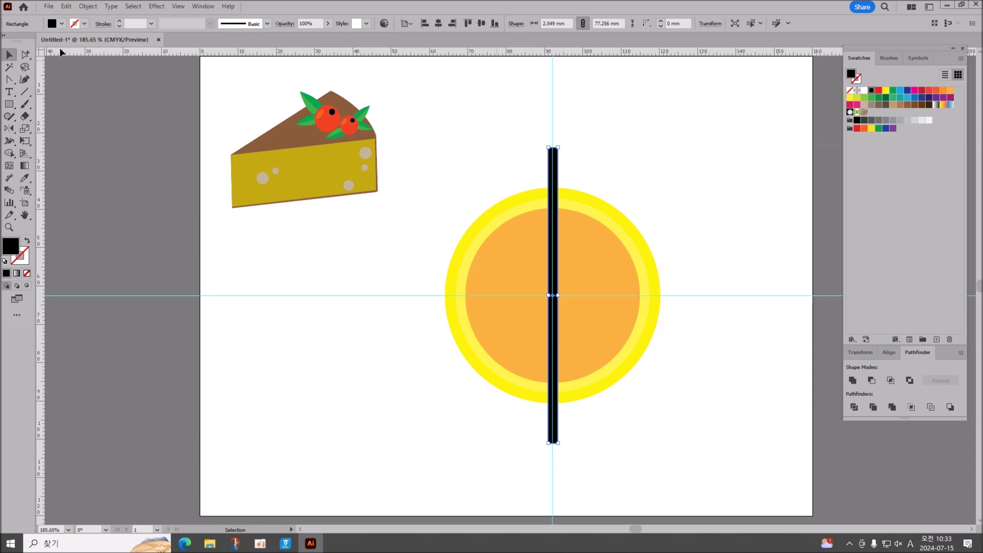
left_click(686, 150)
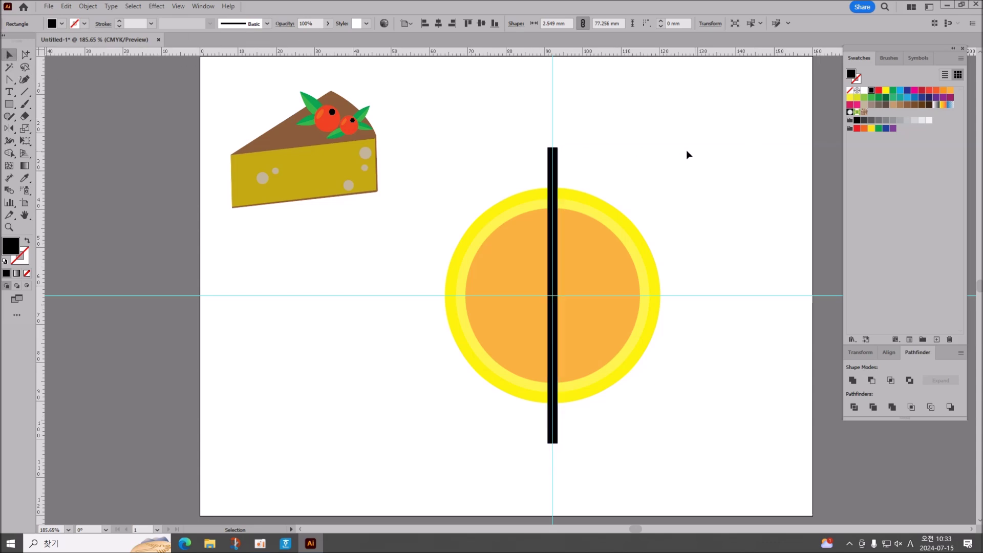
Step: Copy the black bar rotated 45° about the guides' intersection and repeat the rotated copy twice, giving four crossing bars
left_click(557, 160)
left_click_drag(9, 128, 56, 131)
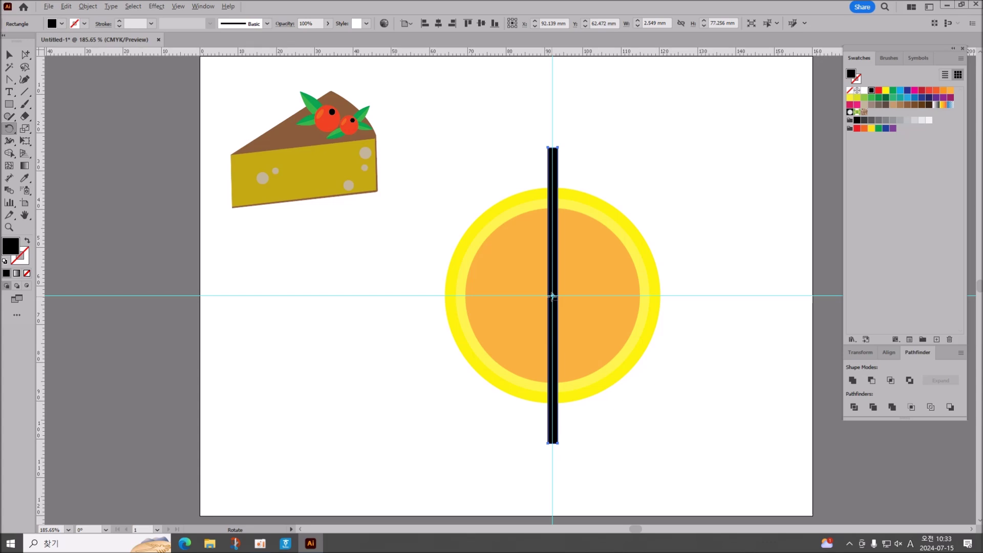
left_click(553, 296, "alt")
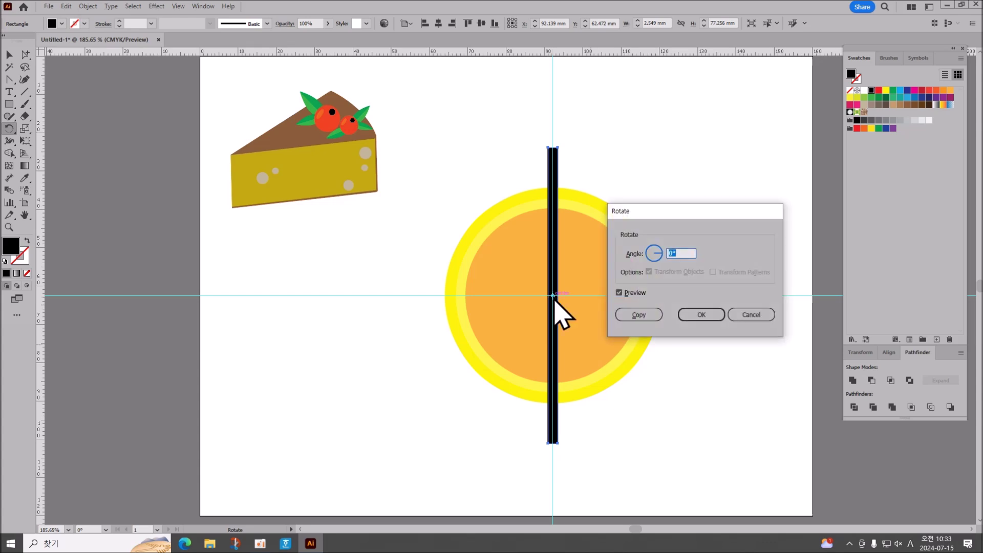
type("45")
left_click(620, 312)
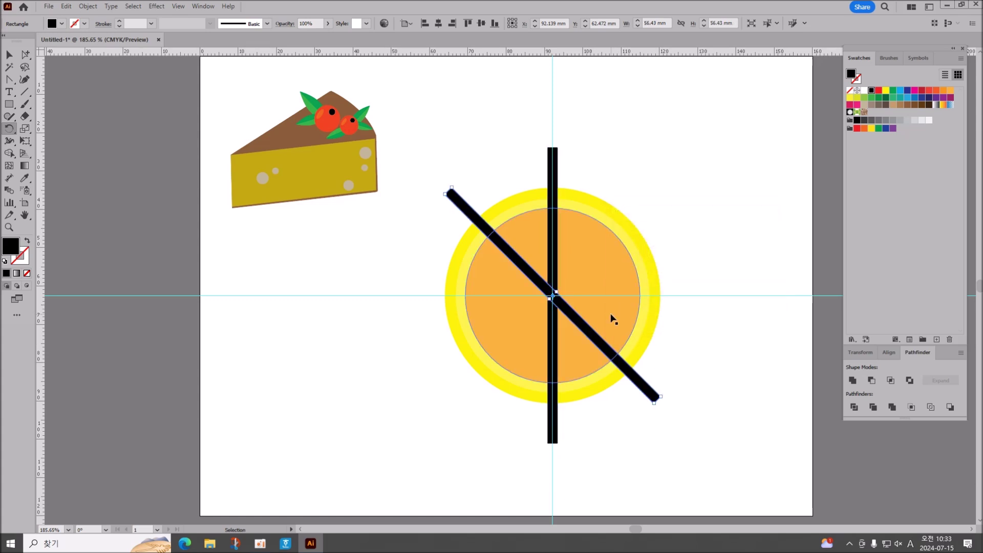
key("ctrl+d")
key("ctrl+d")
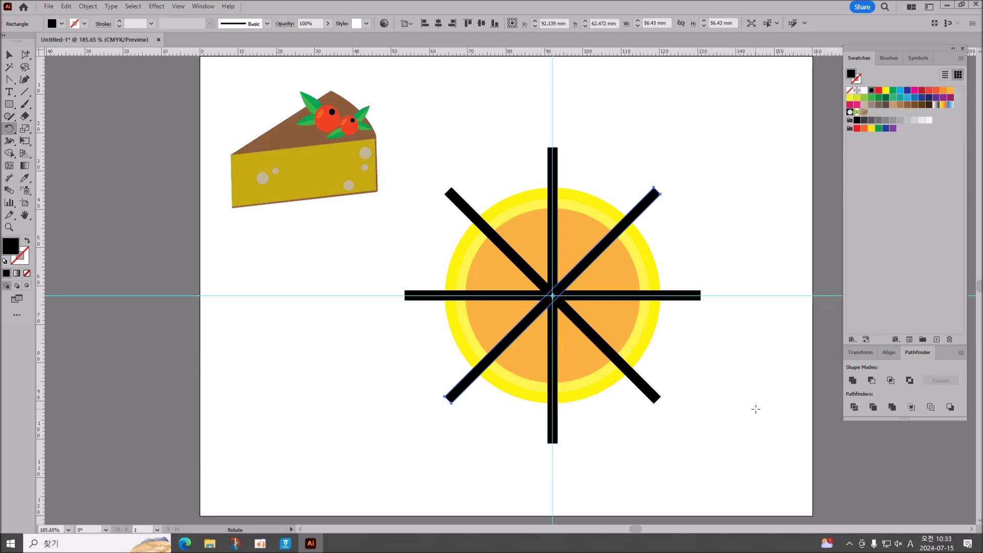
Step: Hide the guides and subtract the four black bars from the orange circle with Minus Front
key("ctrl+semicolon")
left_click(9, 54)
left_click(563, 249, "shift")
left_click(556, 241, "shift")
left_click(512, 251, "shift")
left_click(492, 297, "shift")
left_click(531, 344, "shift")
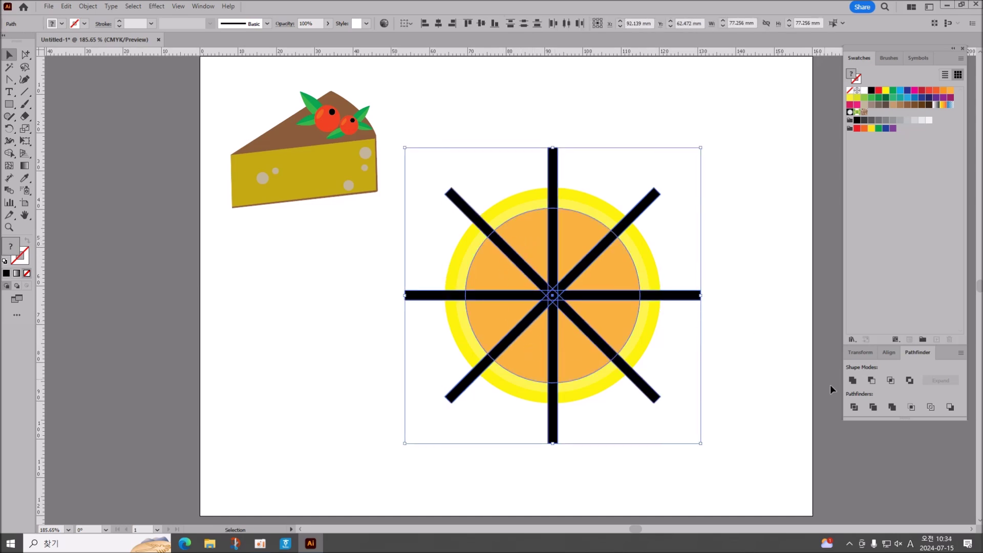
left_click(871, 381)
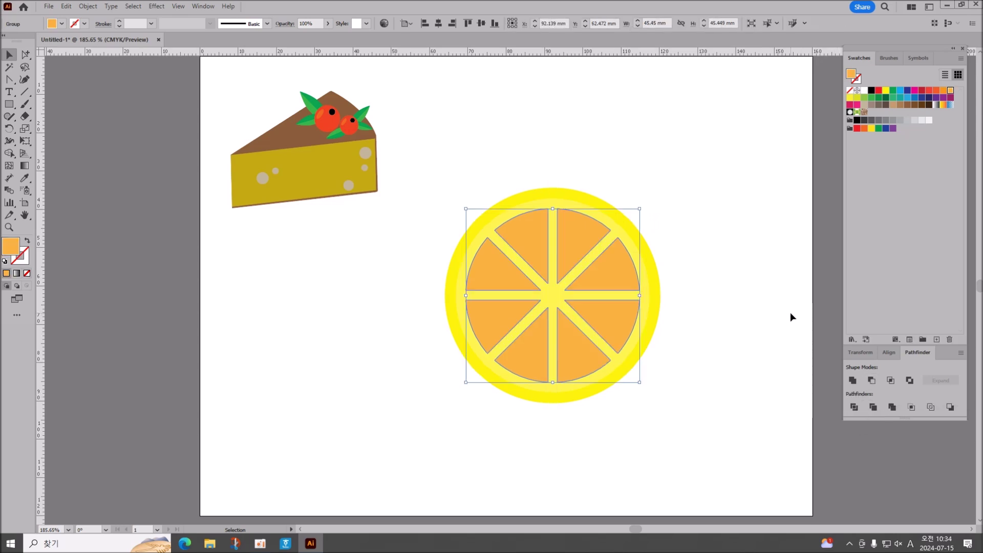
Step: Undo all changes back to the three plain concentric circles without any black bar
key("ctrl+z")
key("ctrl+z")
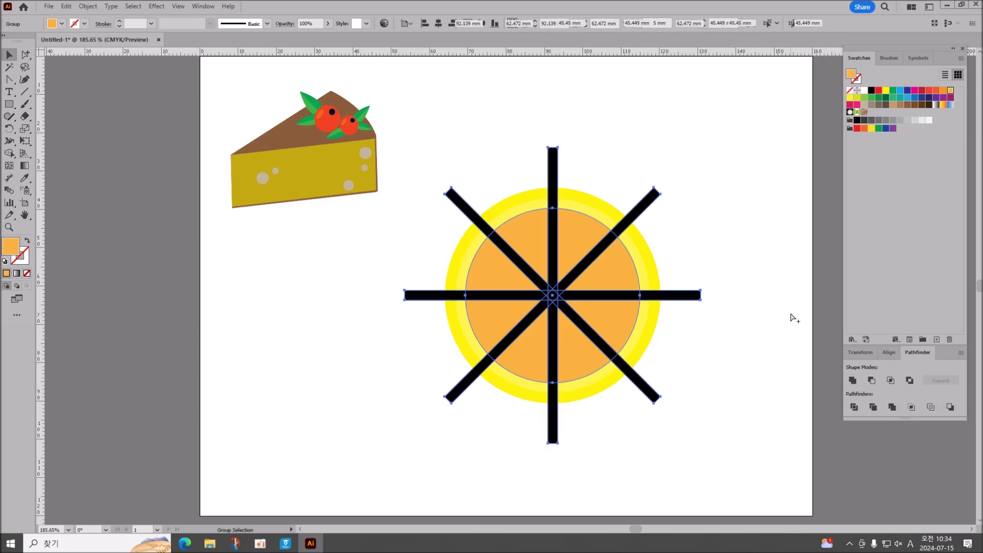
key("ctrl+z")
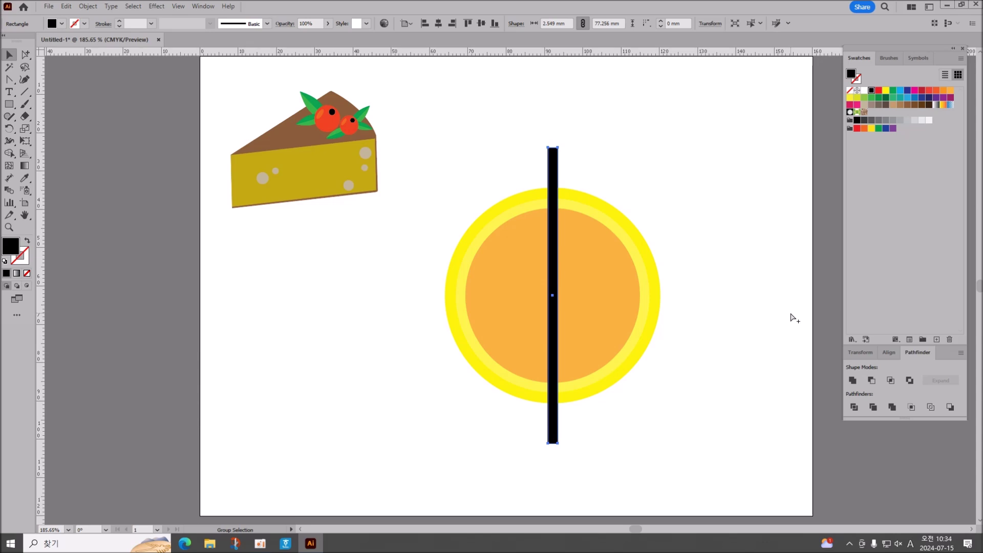
key("ctrl+z")
key("ctrl+z")
key("ctrl+z")
key("ctrl+z")
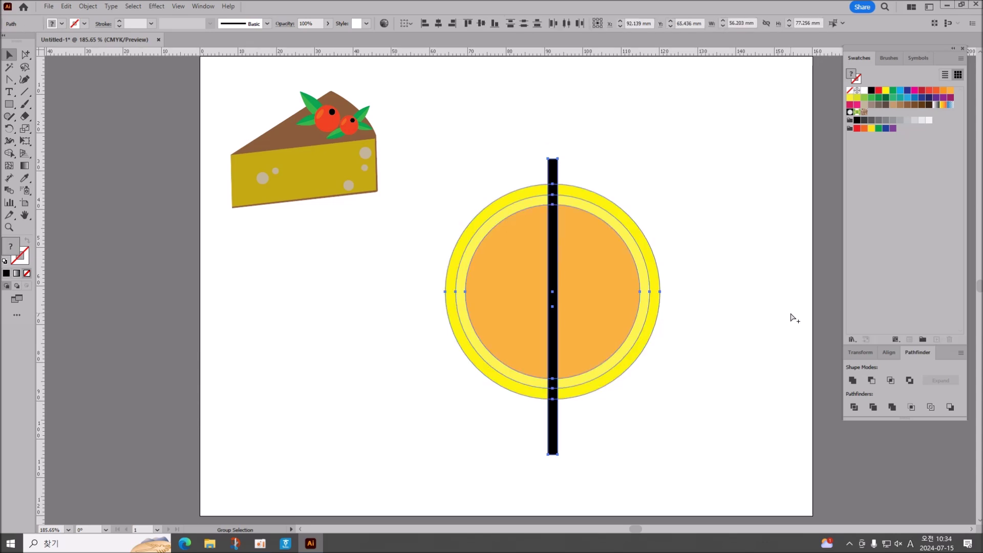
key("ctrl+z")
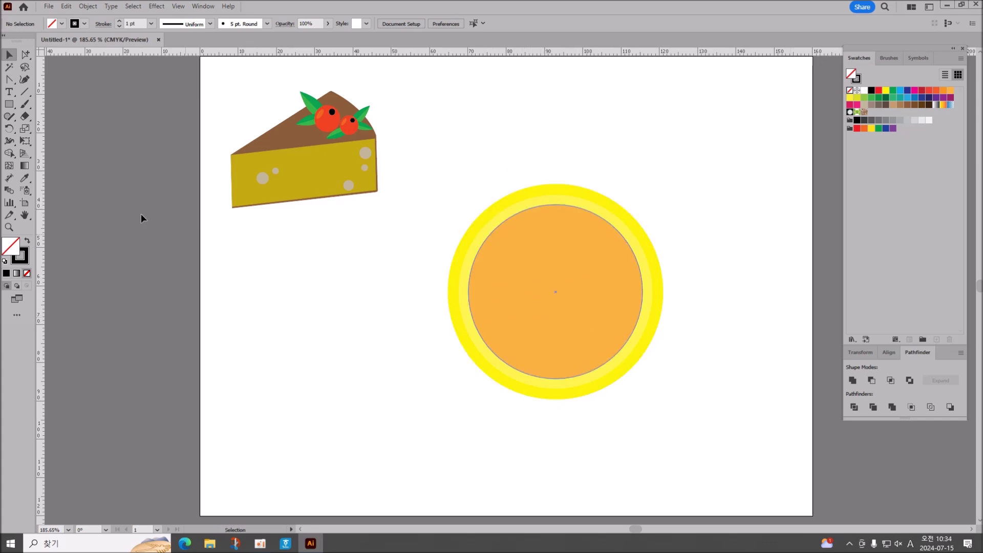
Step: Draw a narrow vertical black rectangle without stroke across the circles, about 2.7 mm wide and 67.2 mm tall
left_click(10, 105)
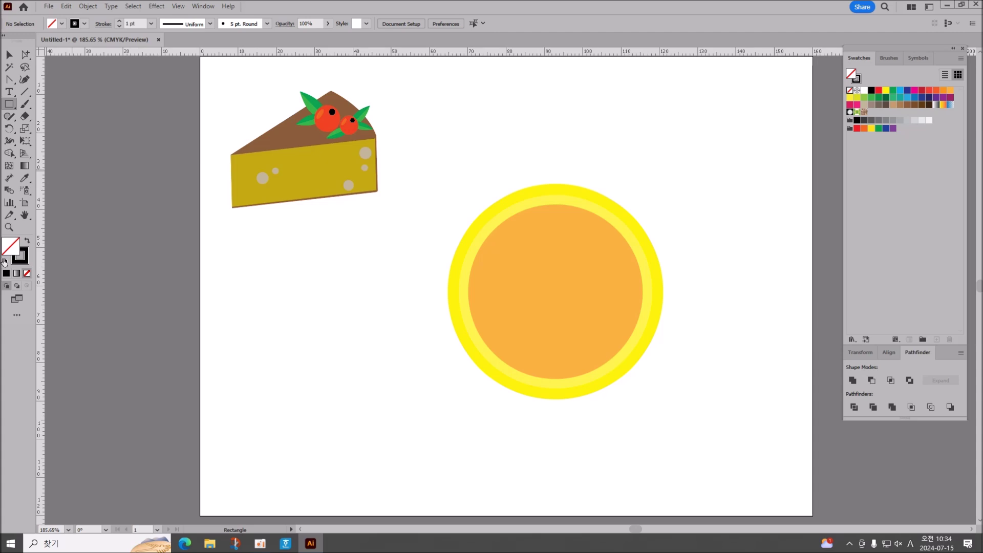
left_click(27, 240)
left_click_drag(540, 164, 550, 423)
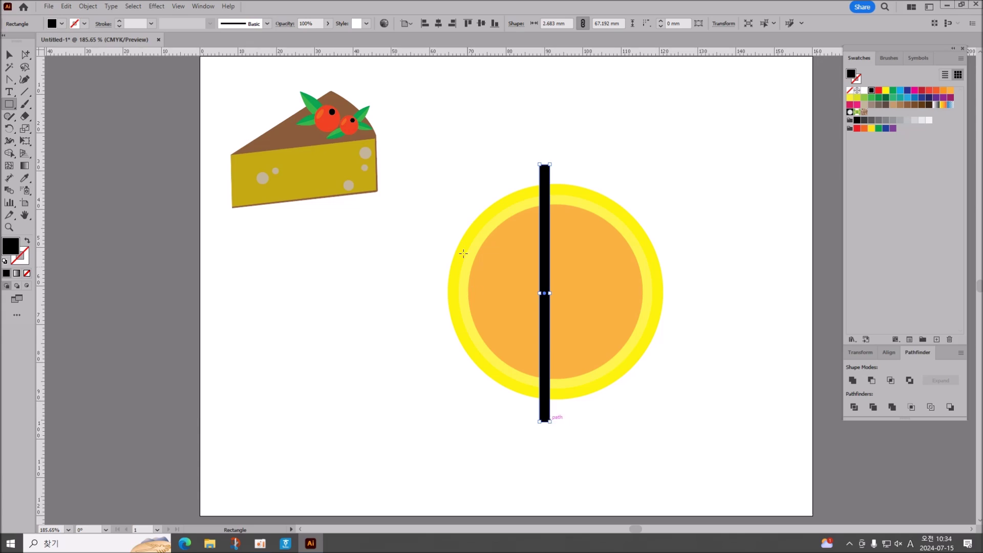
Step: Select the new bar with all three circles and align their horizontal and vertical centres
key("v")
left_click(9, 55)
left_click_drag(453, 162, 690, 456)
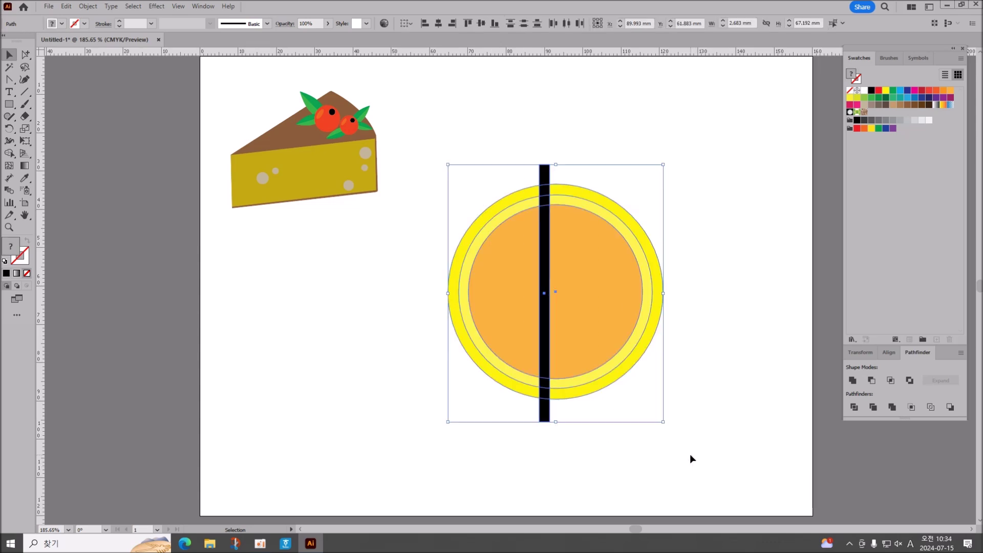
left_click(439, 24)
left_click(482, 24)
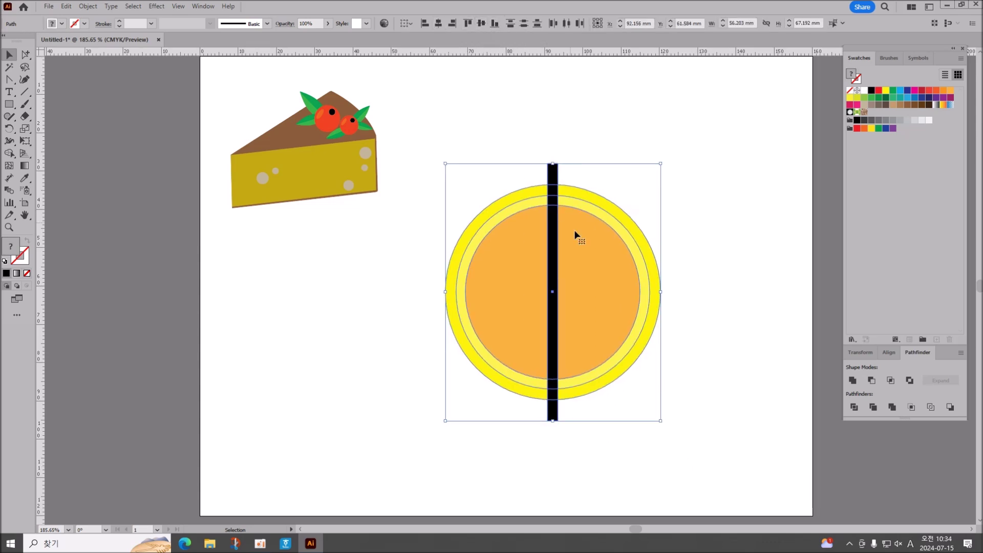
left_click(721, 169)
key("alt")
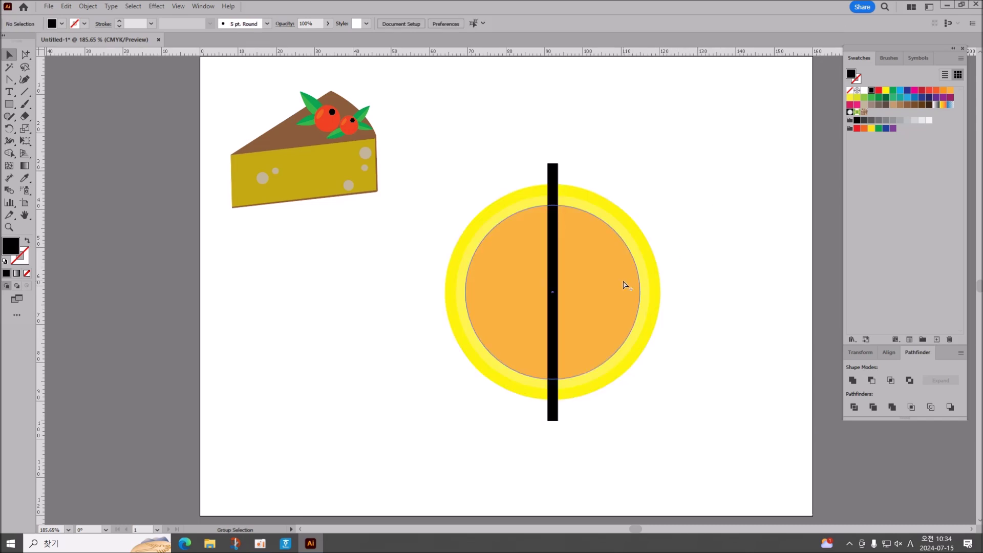
key("alt")
Step: Add a horizontal and a vertical guide through the middle of the new black bar
left_click(552, 228)
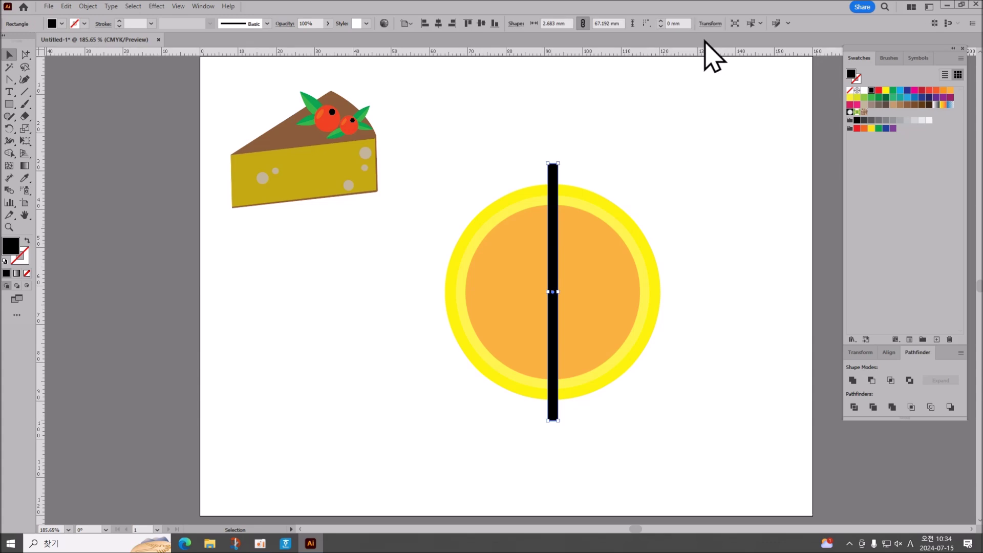
left_click_drag(704, 55, 714, 292)
left_click_drag(36, 355, 552, 388)
Step: Align the bar and circles by their top edges and realign them on their vertical centres
left_click_drag(440, 149, 706, 435)
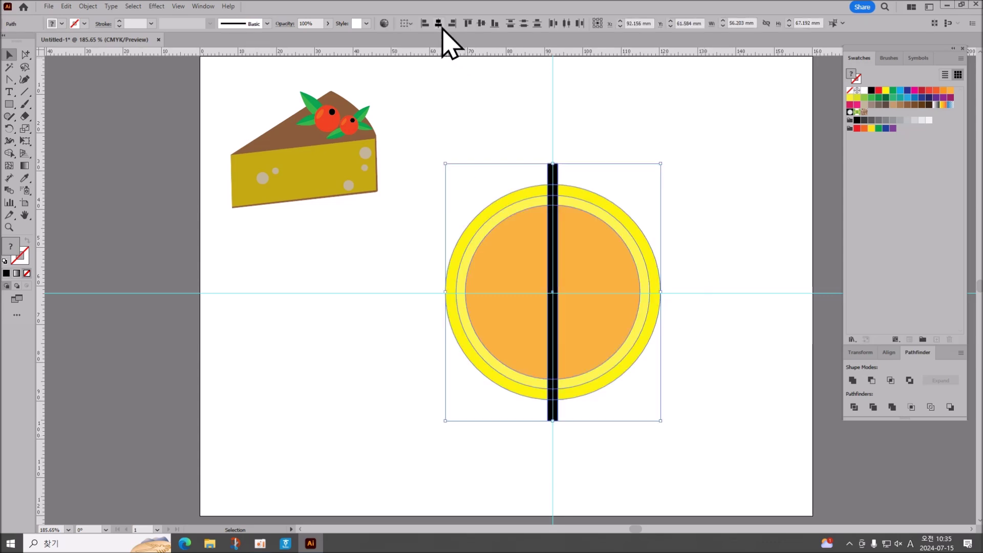
left_click(470, 24)
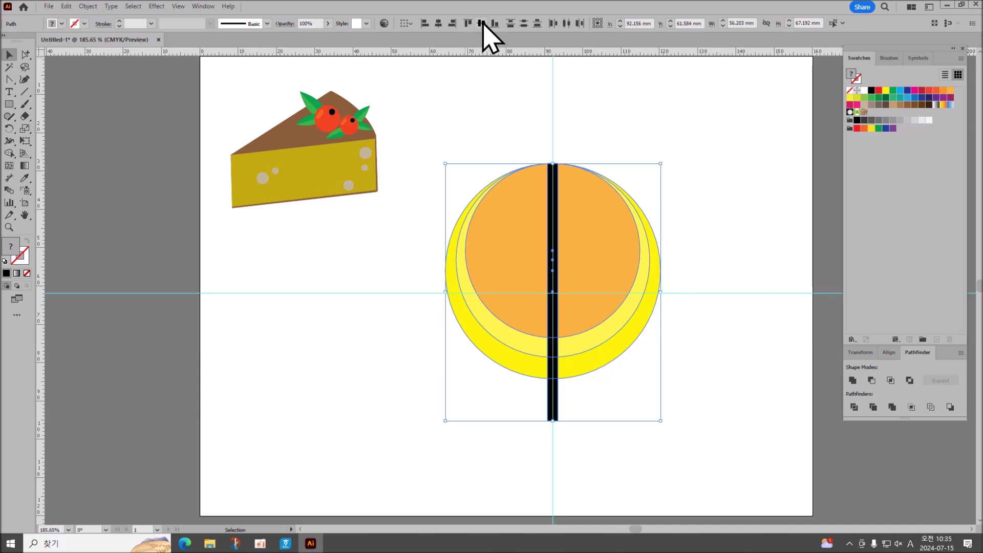
left_click(481, 23)
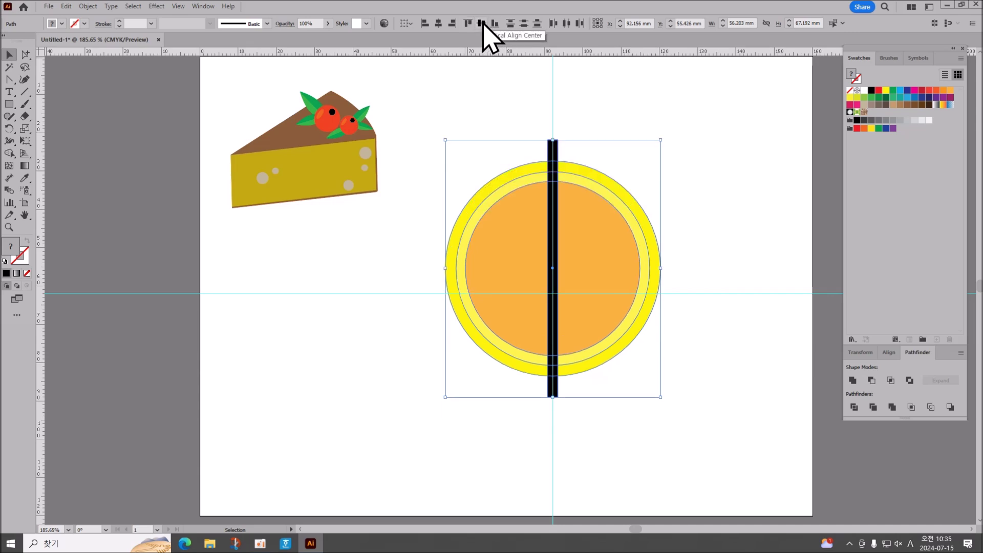
Step: Move the horizontal guide to the circles' centre and centre-align the guides, bar and circles both vertically and horizontally
left_click(750, 285)
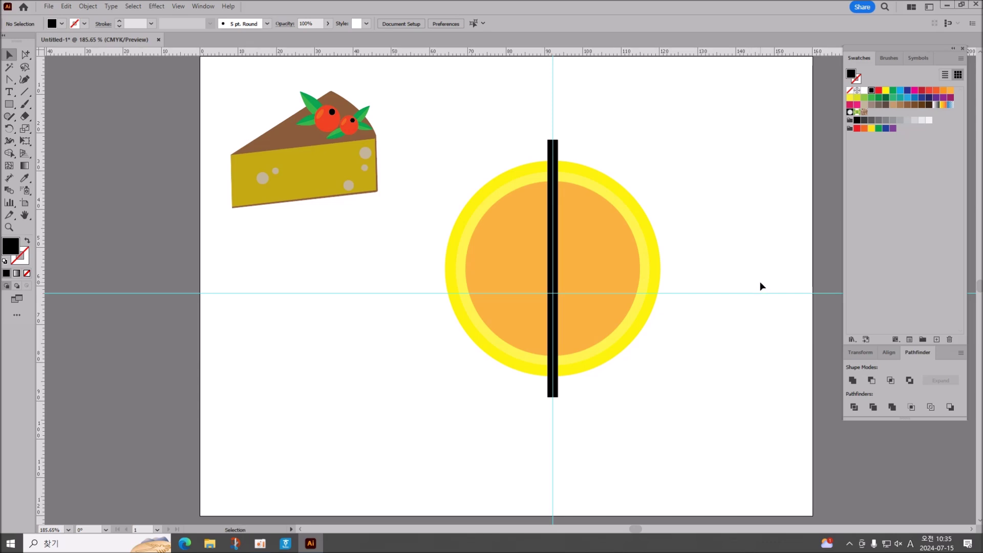
left_click_drag(751, 293, 749, 268)
left_click(588, 353)
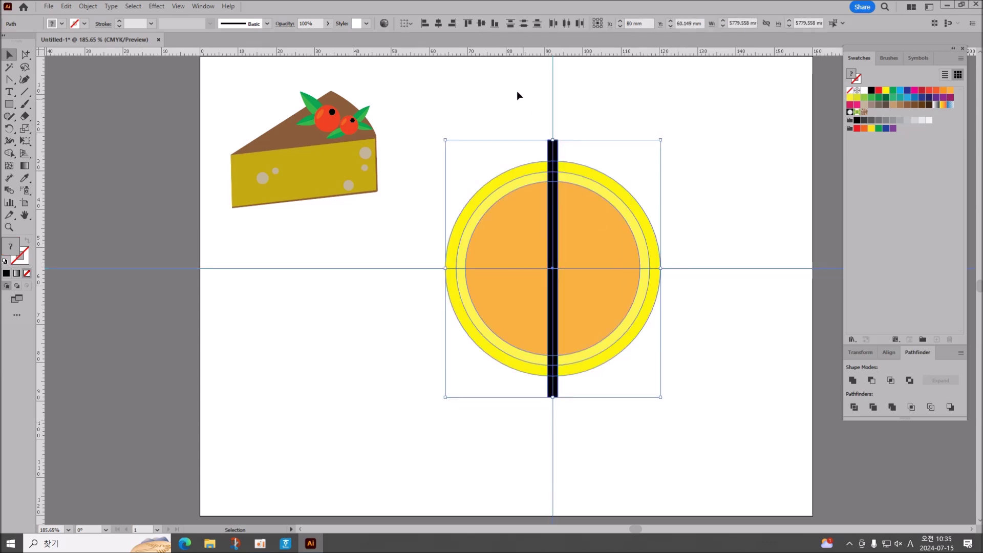
left_click(482, 23)
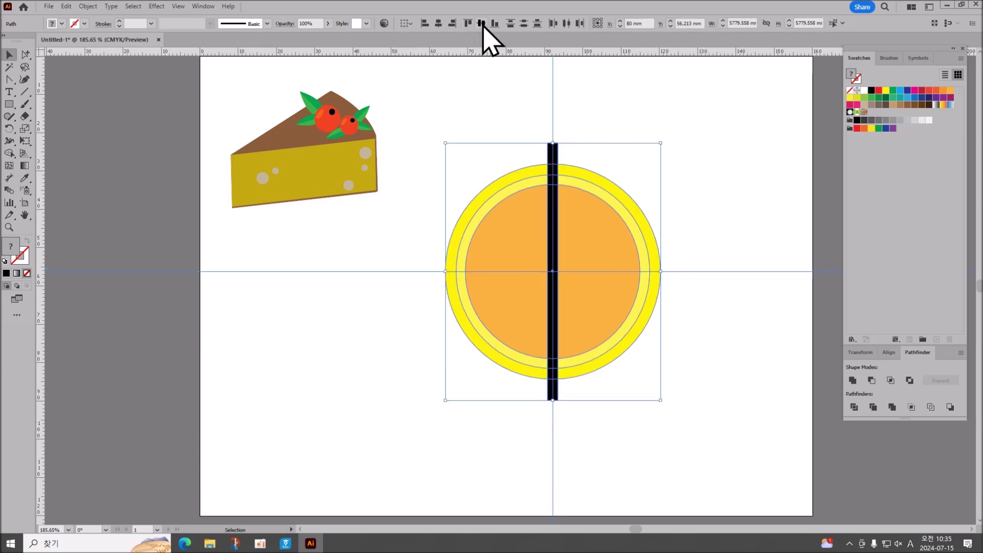
left_click(438, 24)
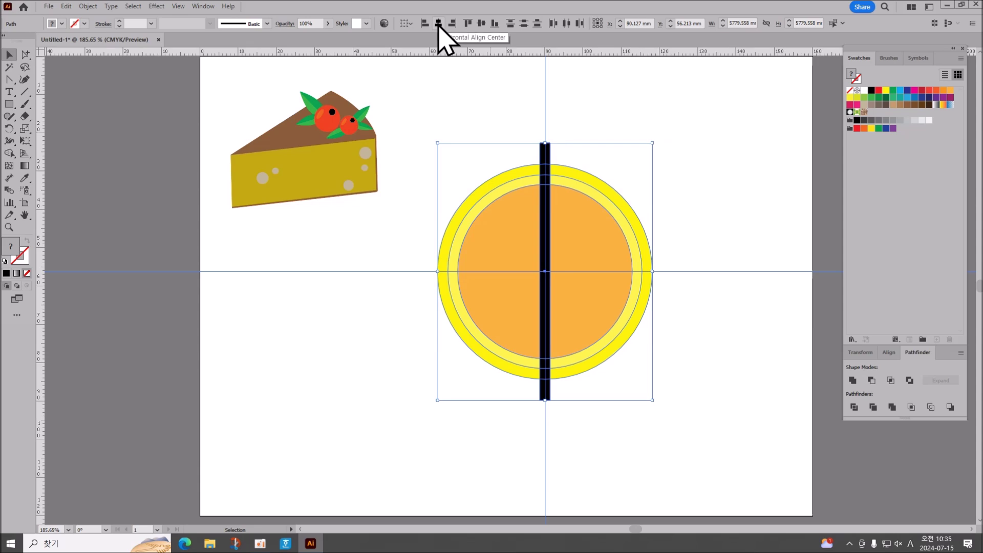
left_click(743, 156)
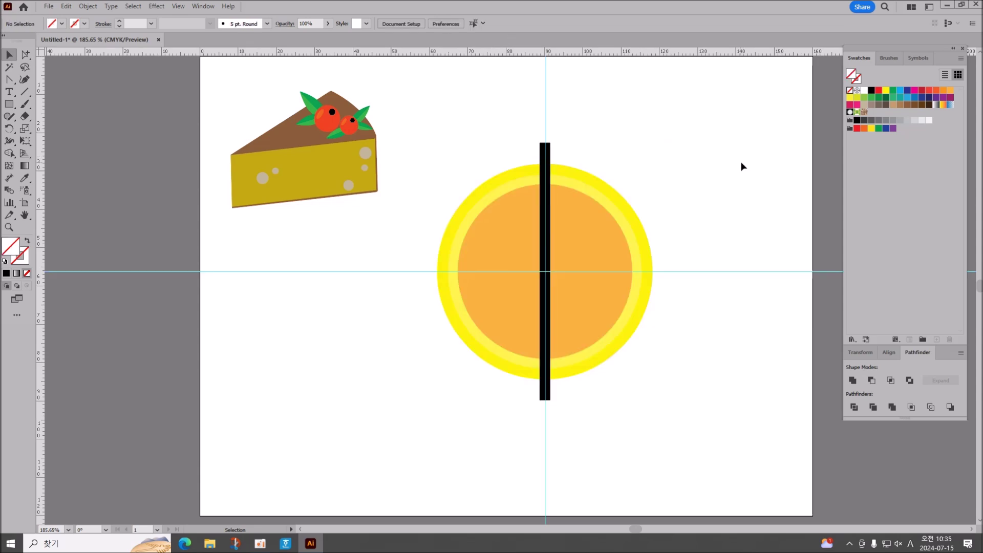
Step: Delete the vertical and horizontal guides and undo both deletions
left_click(545, 93)
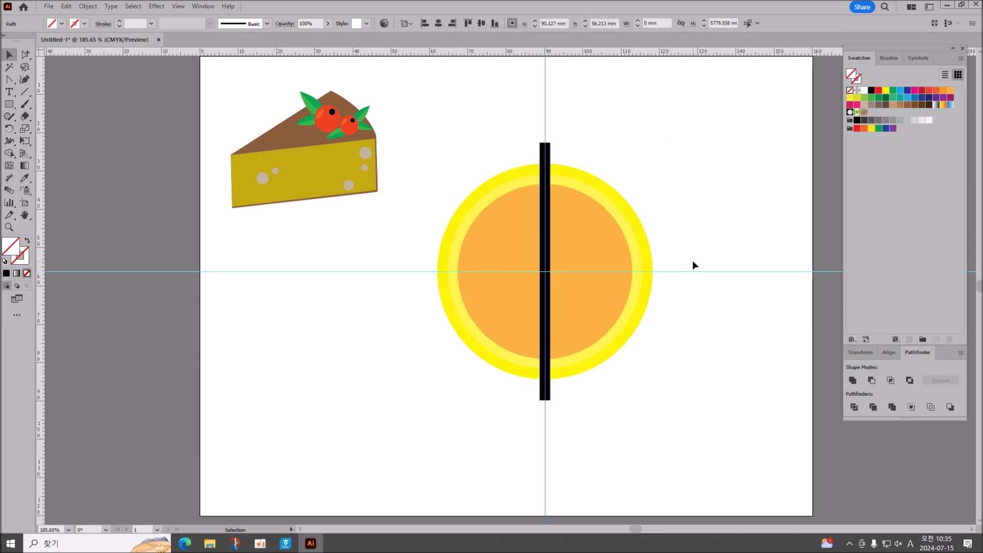
key("Delete")
left_click(699, 272)
key("Delete")
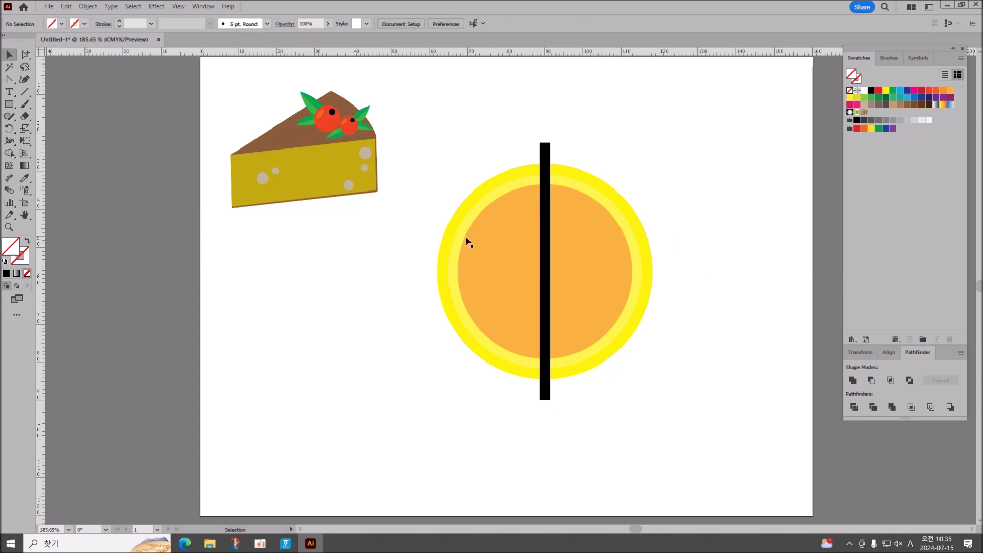
key("ctrl+z")
key("ctrl+z")
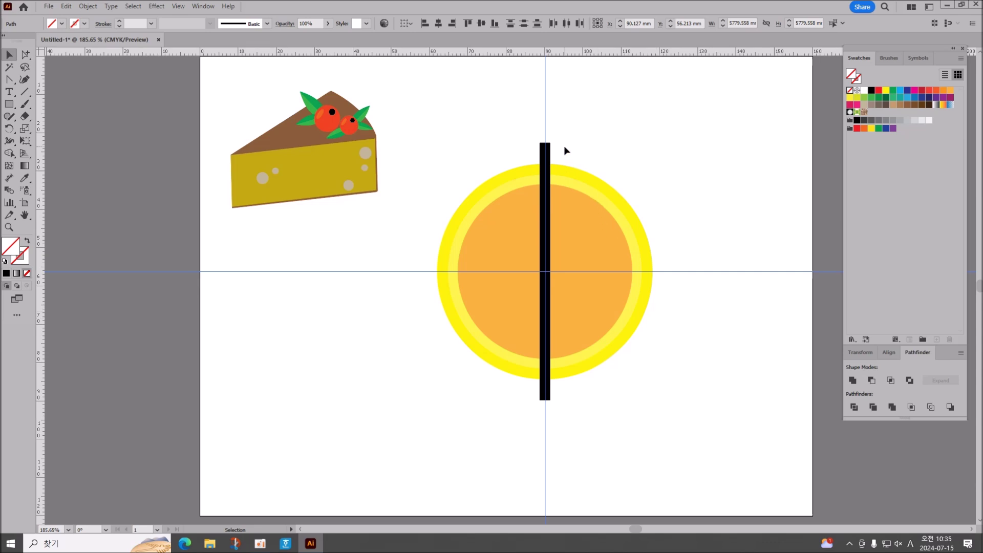
Step: Select the black bar and switch to the Rotate tool
left_click(548, 147)
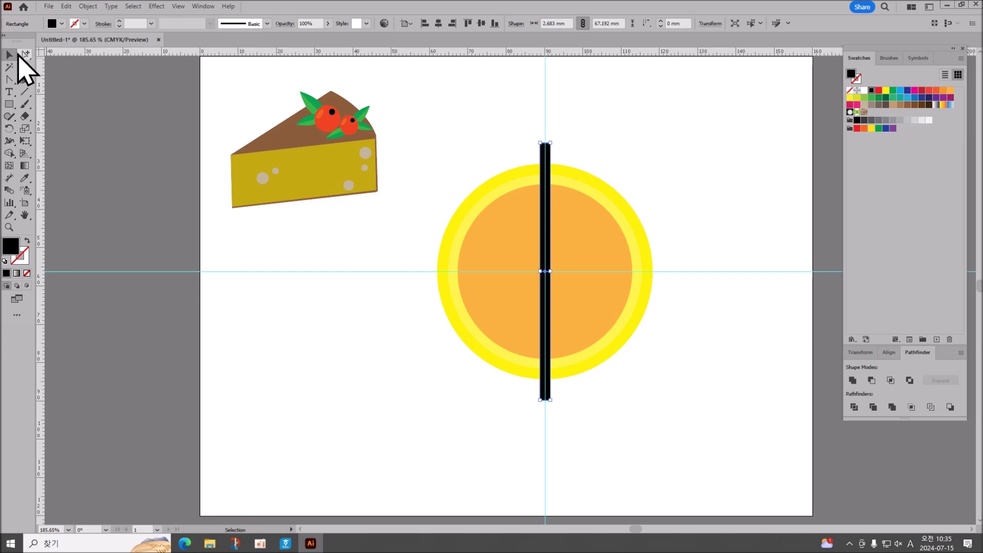
left_click(9, 128)
left_click(11, 131)
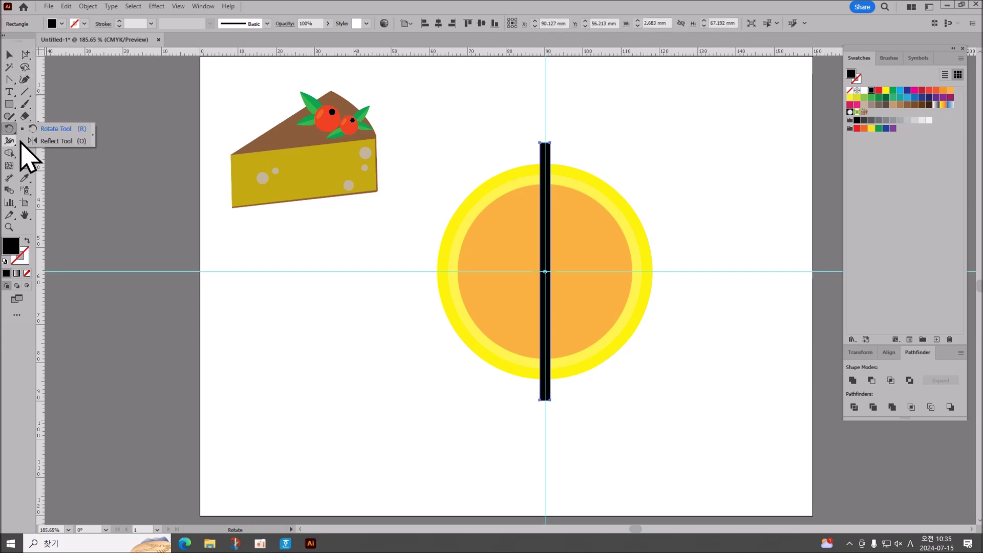
left_click(41, 143)
left_click(9, 129)
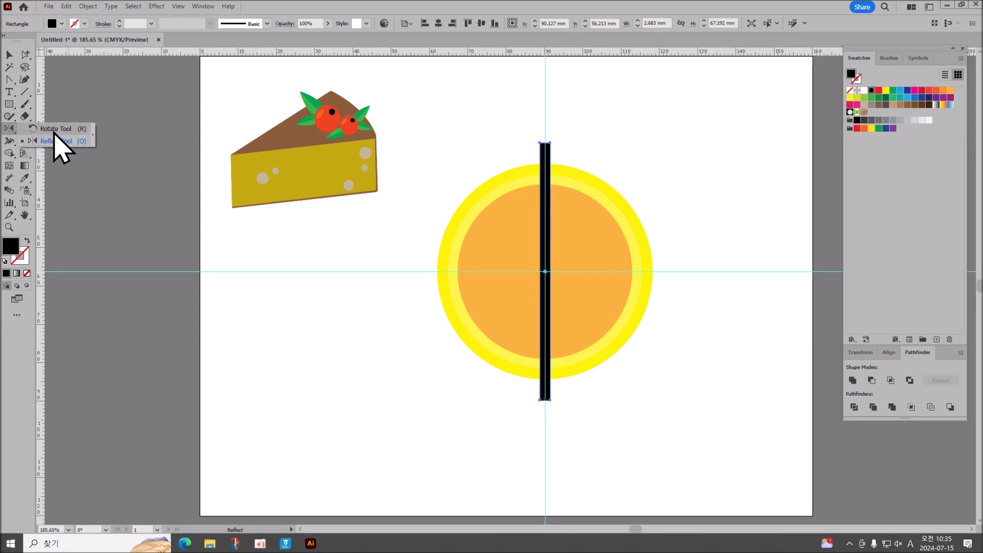
Step: Rotate copies of the black bar about the circle's centre by 45°, repeating until four bars cross the slice
left_click(54, 129)
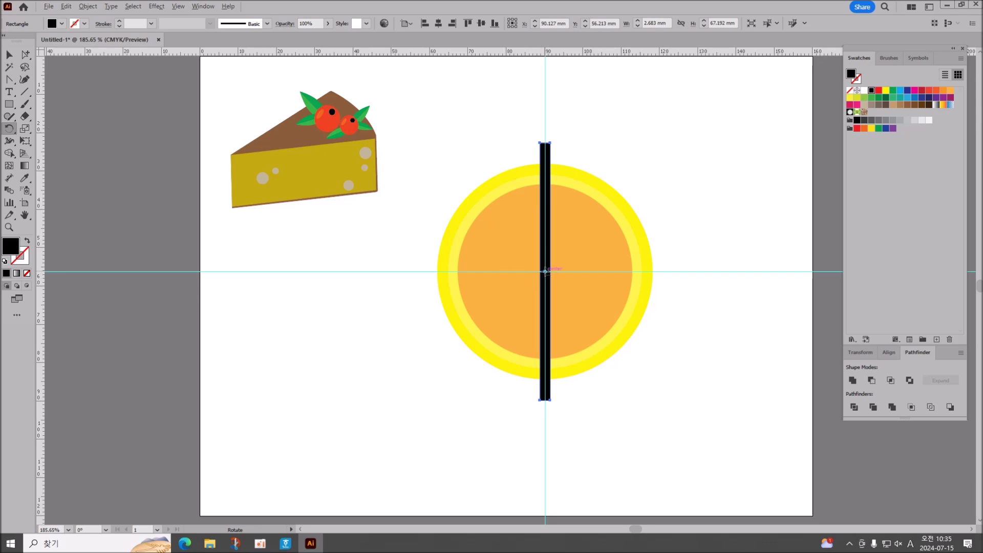
left_click(546, 271, "alt")
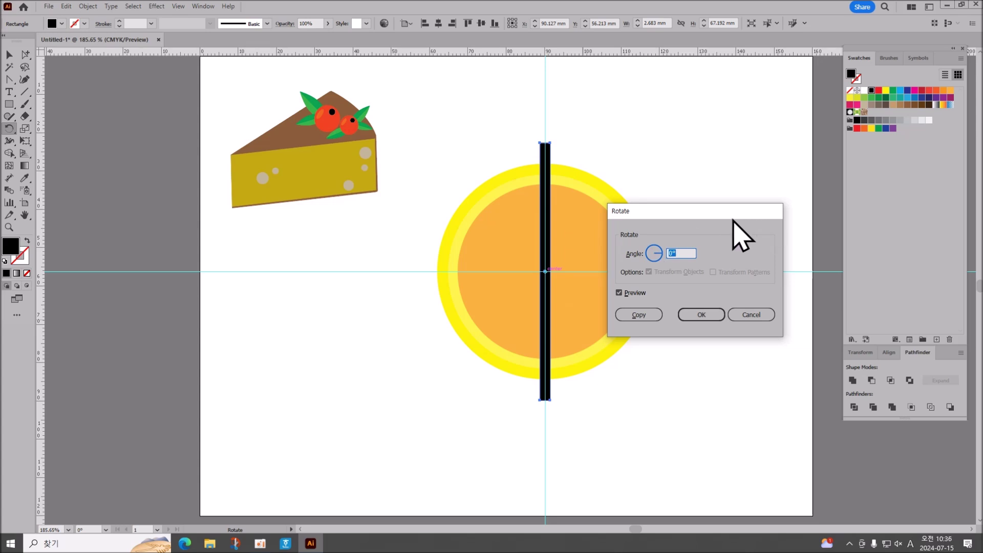
type("45")
left_click(644, 315)
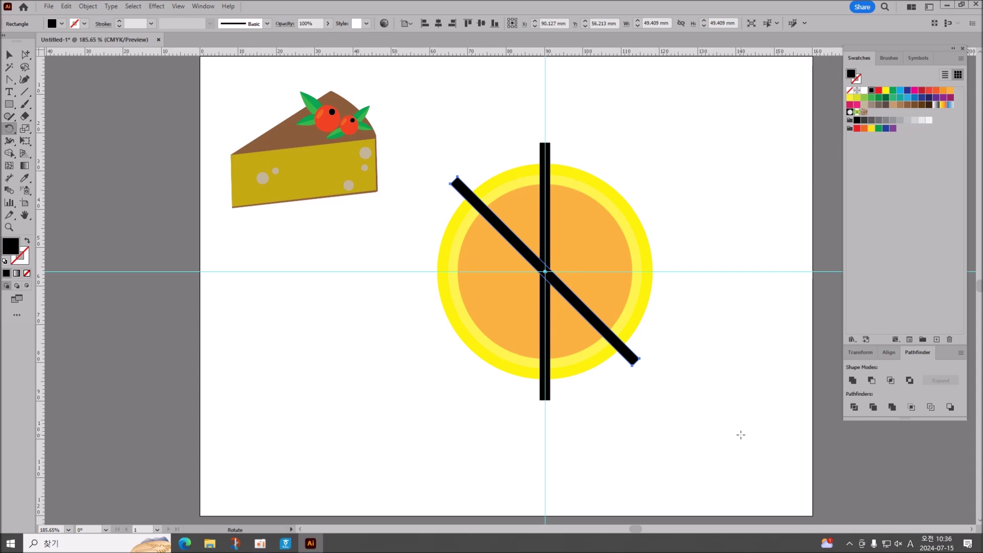
key("v")
key("r")
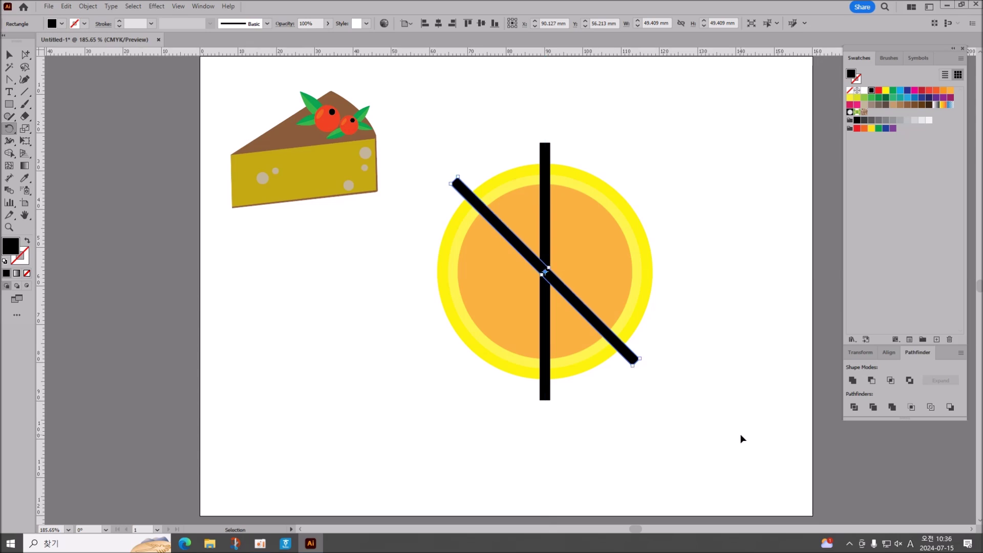
key("ctrl+d")
key("ctrl+d")
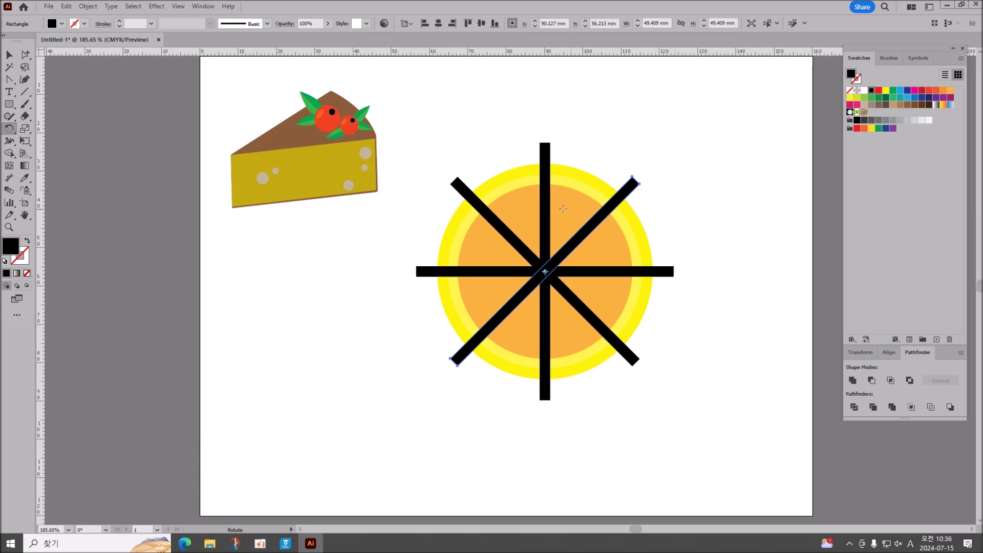
left_click(11, 54)
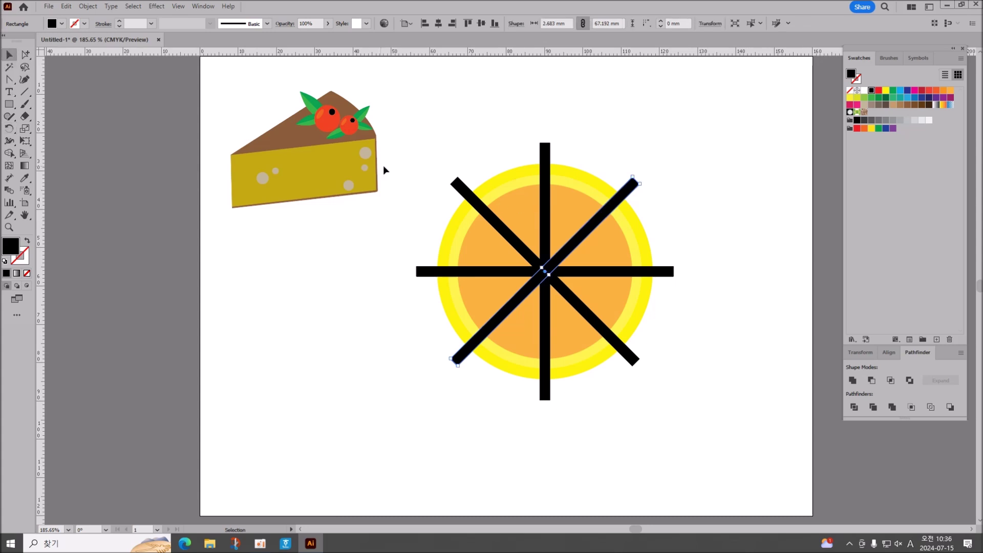
left_click_drag(444, 144, 484, 263)
left_click(435, 131)
left_click_drag(427, 141, 693, 371)
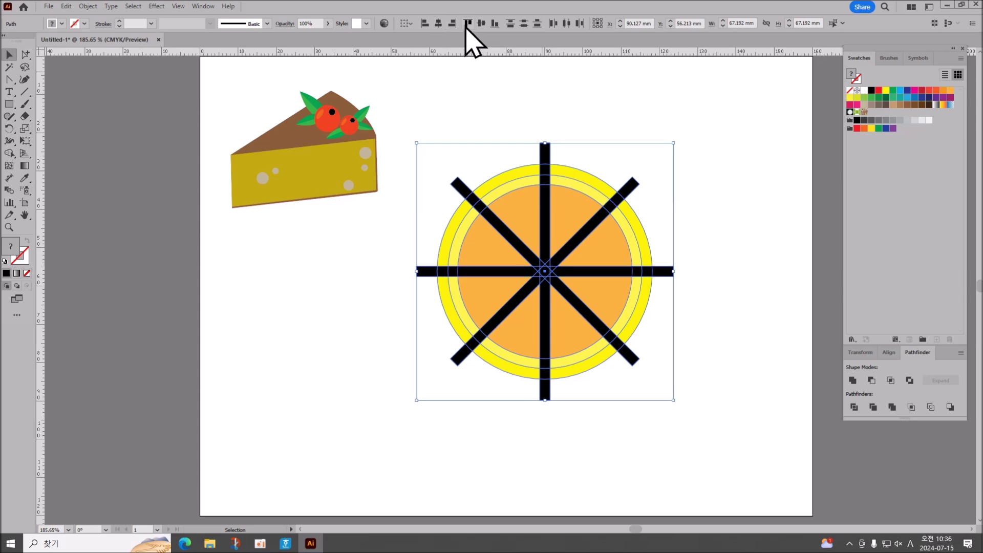
left_click(735, 246)
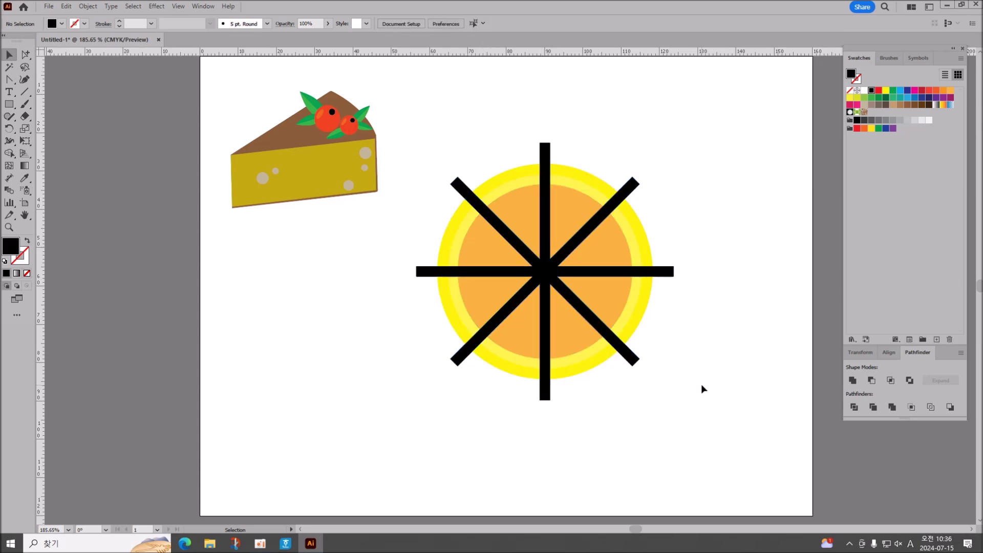
Step: Subtract the four black bars from the inner orange circle with Minus Front to cut it into wedges
left_click(546, 153)
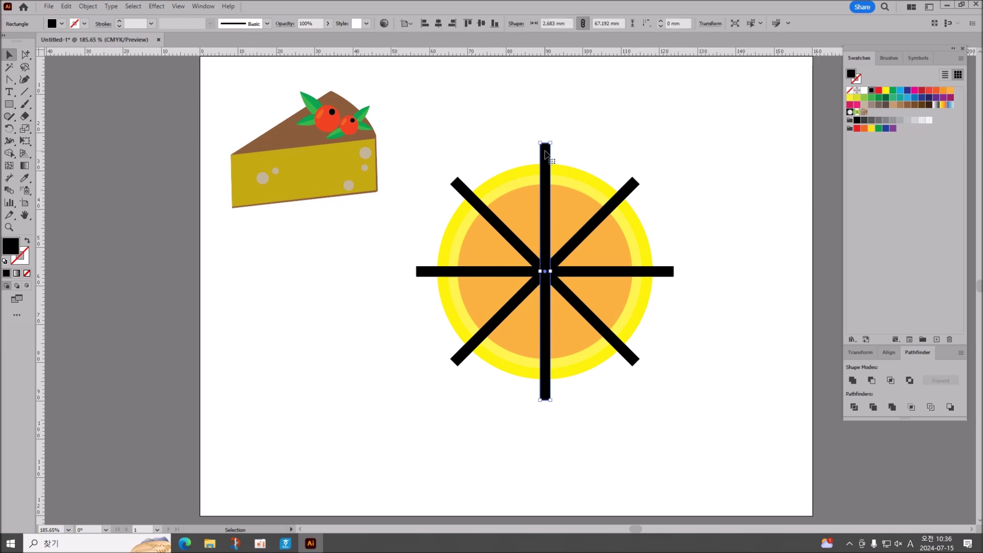
left_click(631, 189, "shift")
left_click(671, 274, "shift")
left_click(636, 361, "shift")
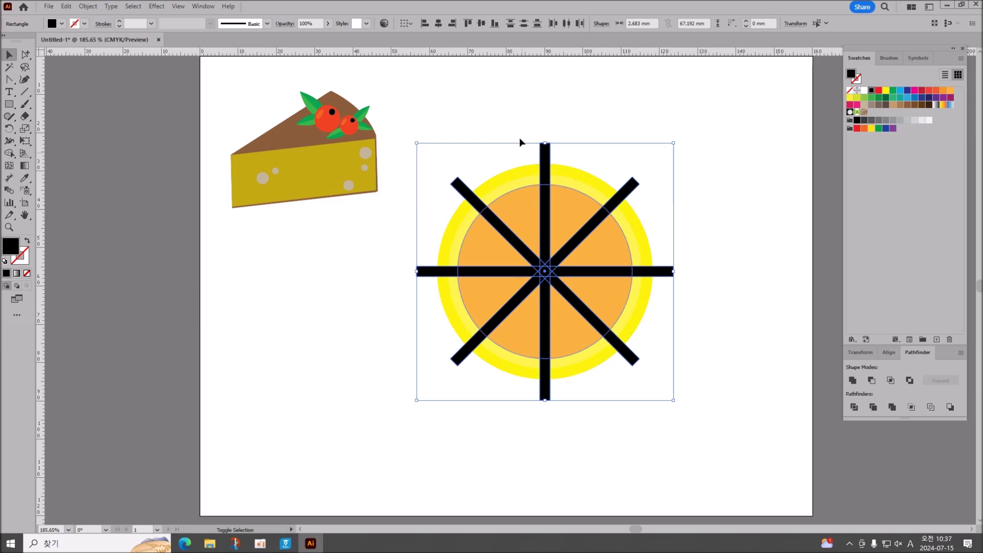
left_click(526, 221, "shift")
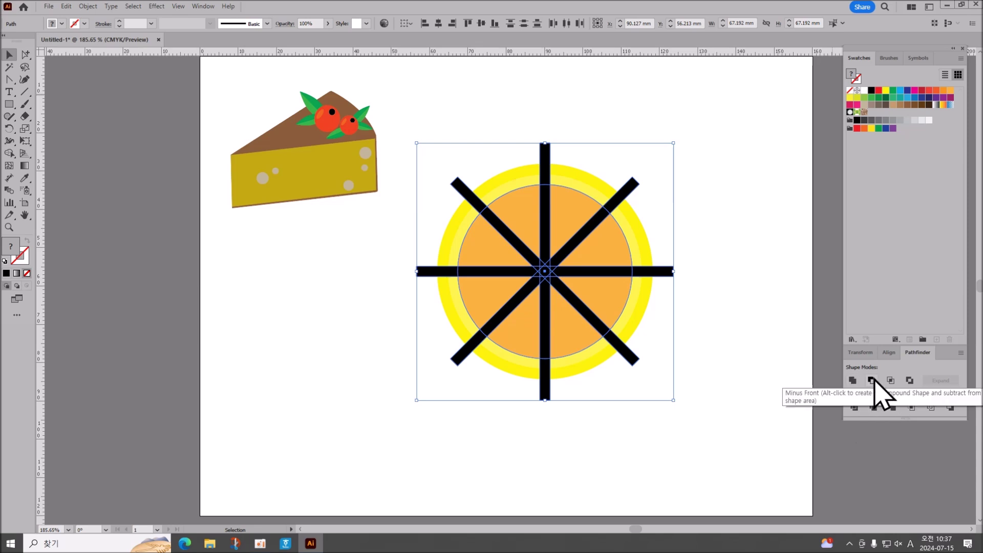
left_click_drag(918, 352, 687, 88)
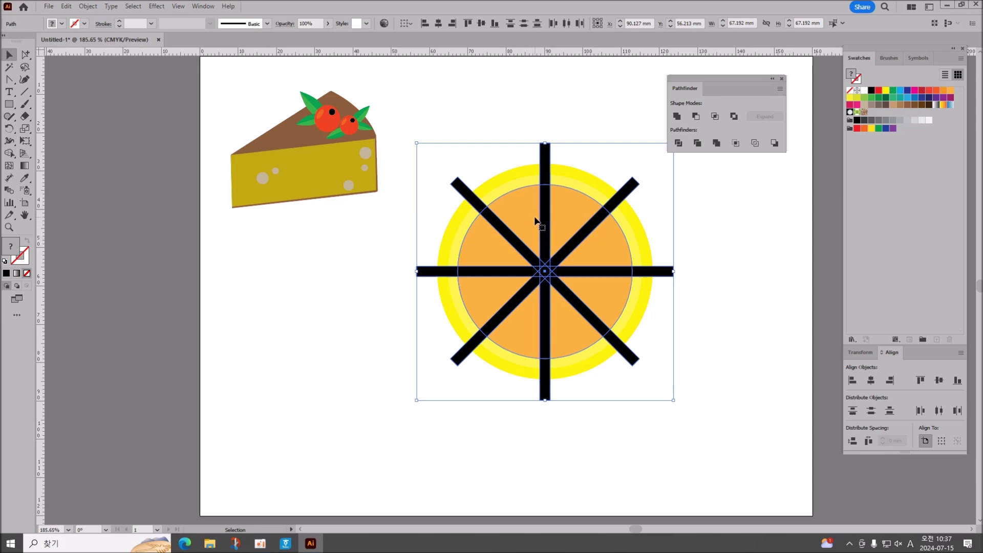
left_click(696, 116)
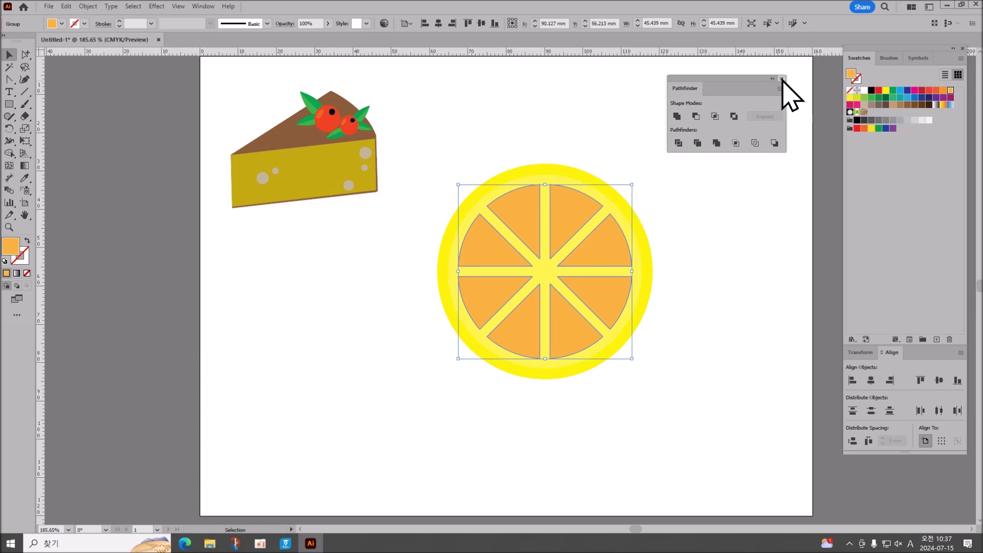
left_click_drag(774, 79, 917, 353)
Step: Delete the entire citrus slice and create a colour group named Color Group 1 in the swatches
left_click_drag(471, 126, 654, 425)
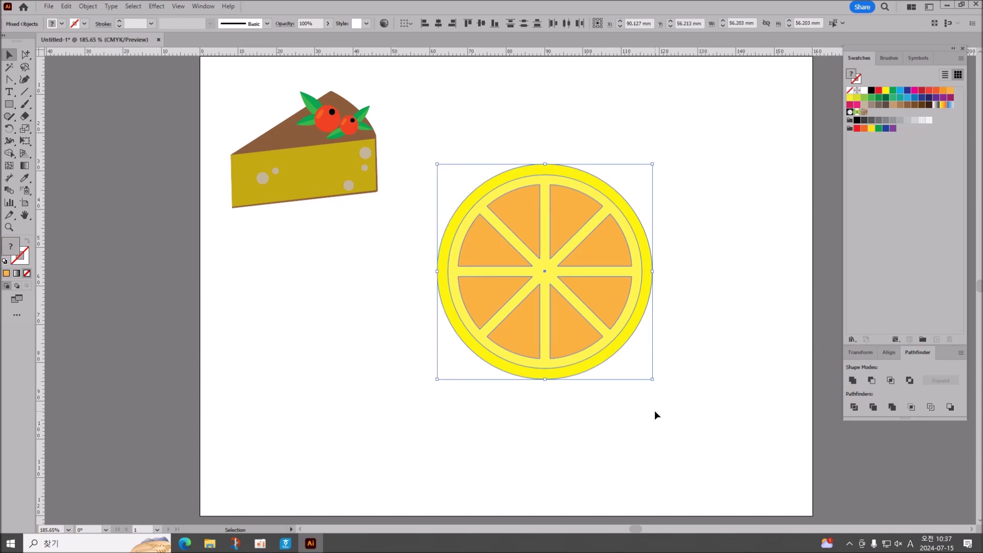
key("Delete")
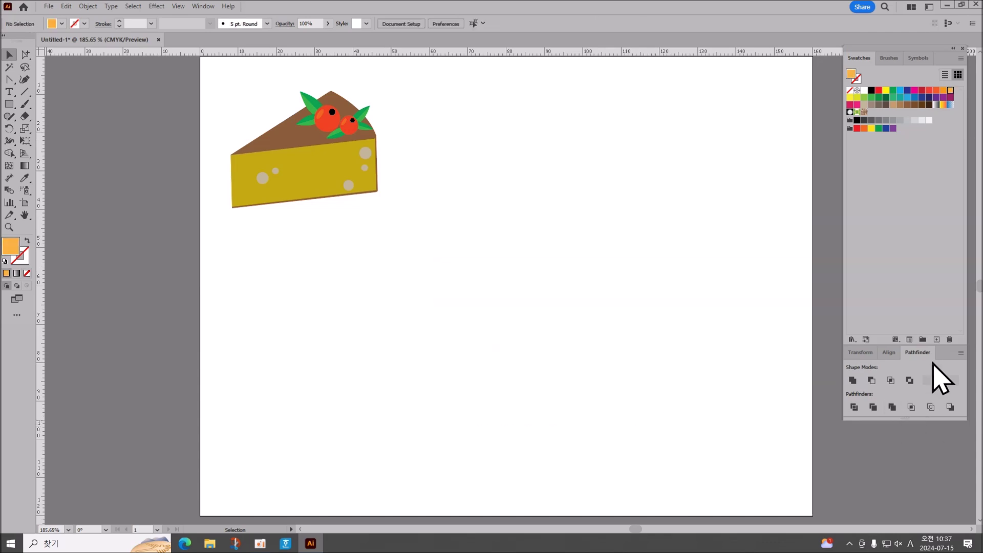
left_click(923, 340)
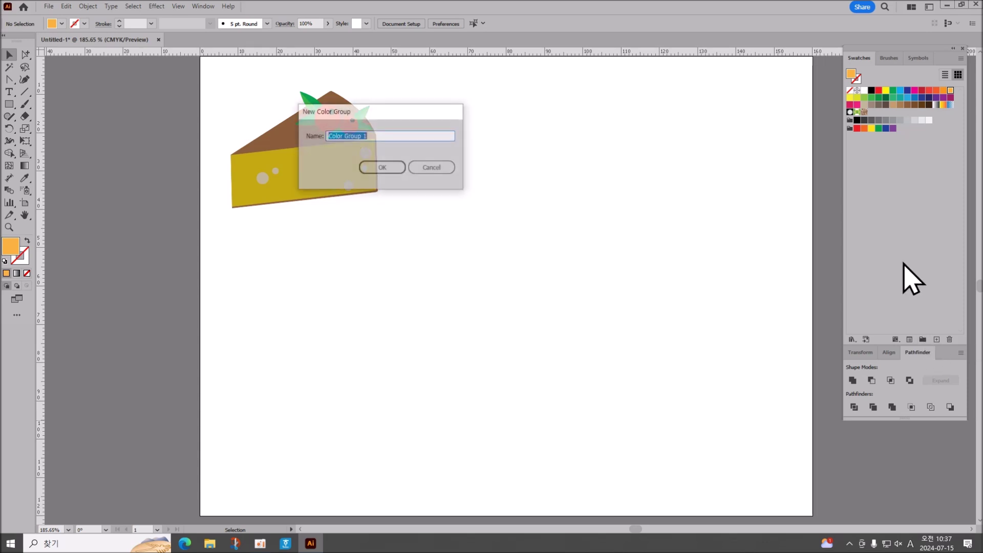
left_click(384, 168)
Step: Add a global process swatch with C=0, M=0, Y=60, K=0 to the new colour group
left_click(937, 340)
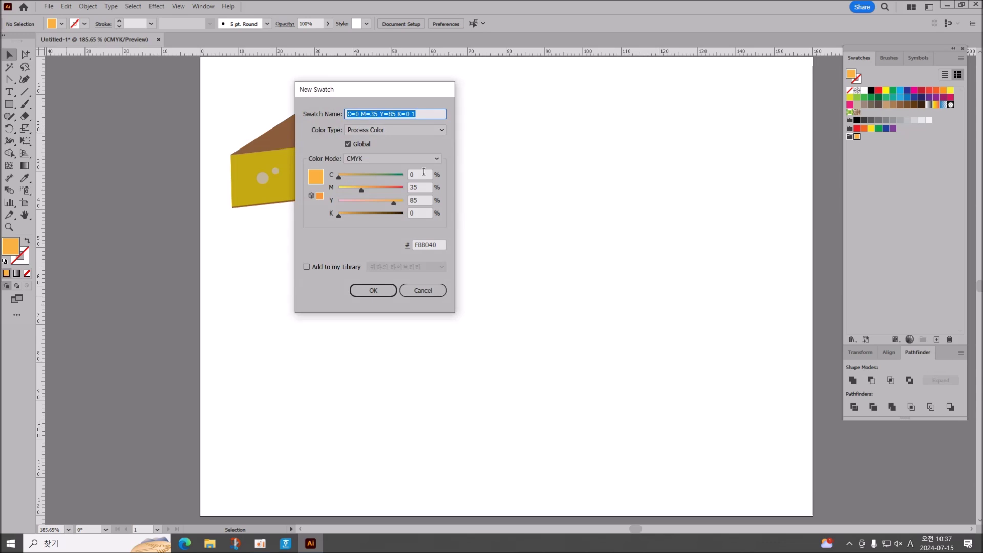
left_click(420, 175)
key("Tab")
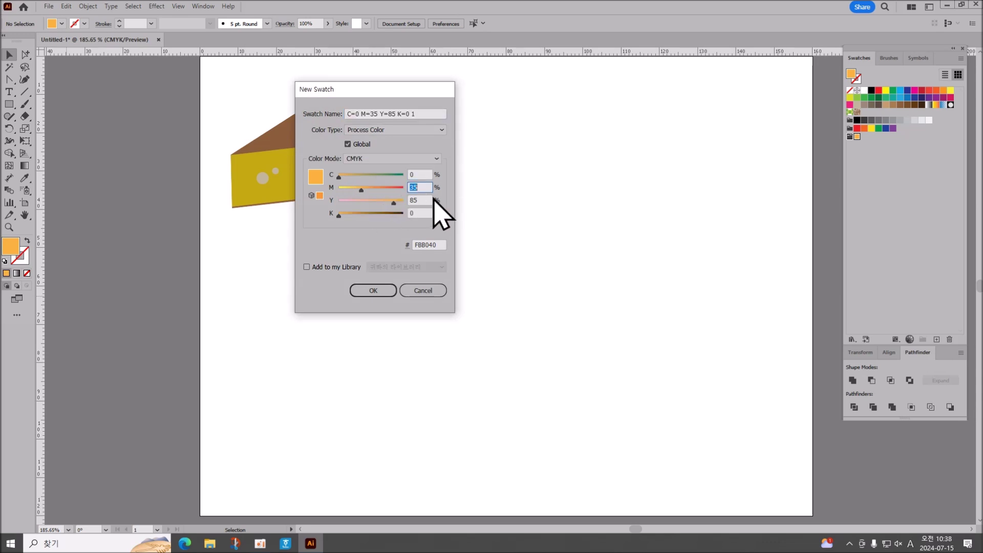
type("0")
key("Tab")
type("60")
key("Tab")
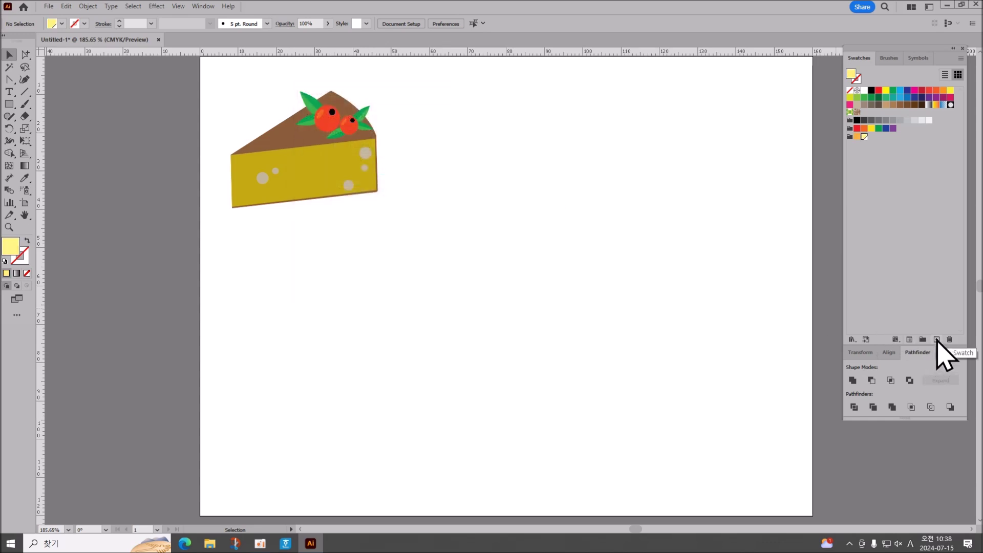
Step: Add another global process swatch with C=1, M=20, Y=80, K=0 to the colour group
left_click(936, 340)
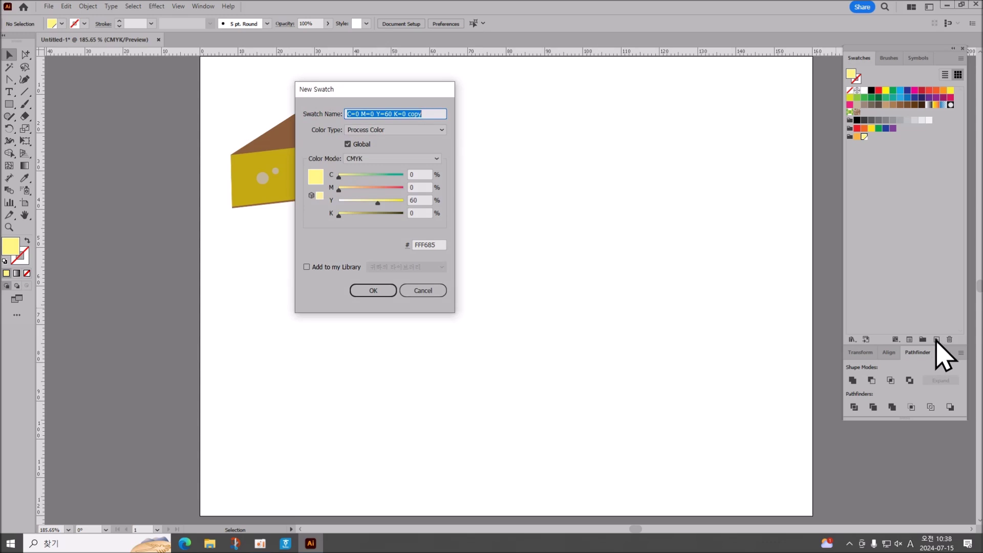
key("Tab")
type("1")
key("Tab")
type("20")
key("Tab")
type("80")
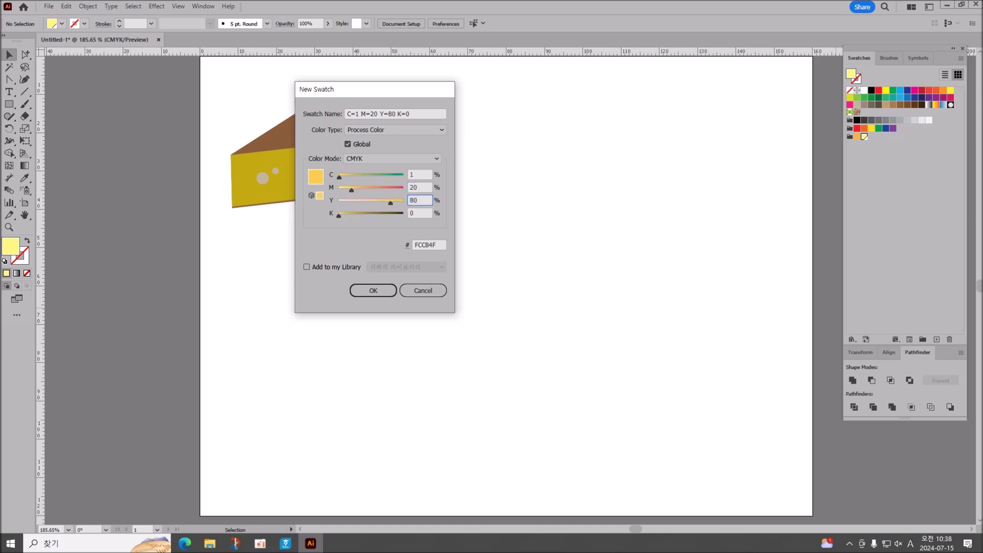
key("Return")
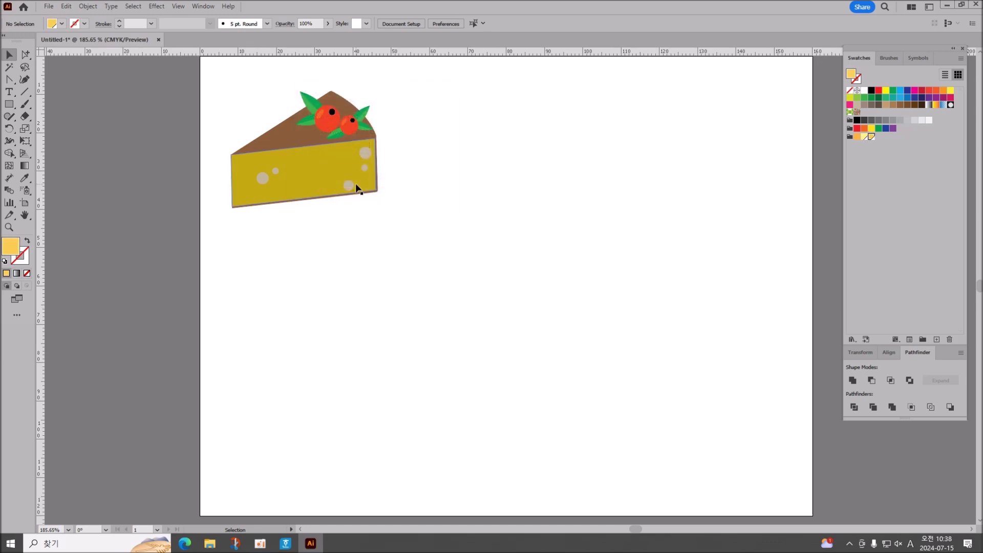
Step: Add an orange global process swatch with C=0, M=40, Y=100, K=0 to the colour group
left_click(937, 340)
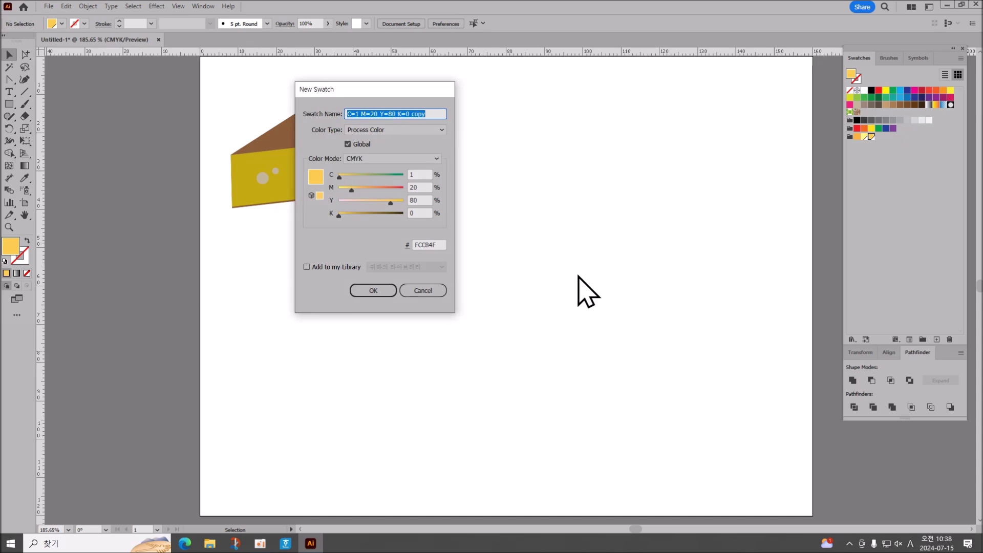
double_click(418, 174)
type("0")
key("Tab")
type("40")
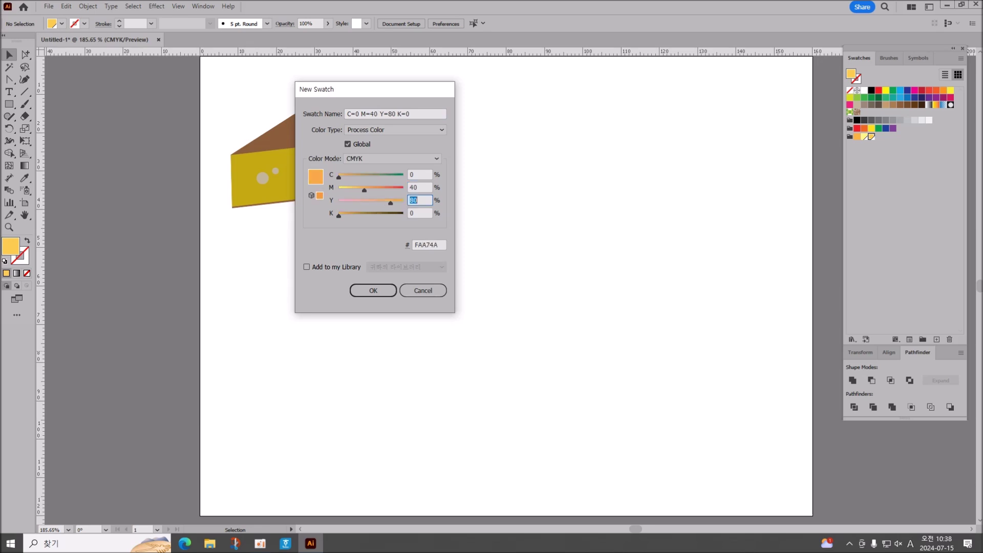
key("Tab")
type("100")
key("Return")
Step: Correct the cyan value of the M=20, Y=80 swatch to 10%
left_click(870, 138)
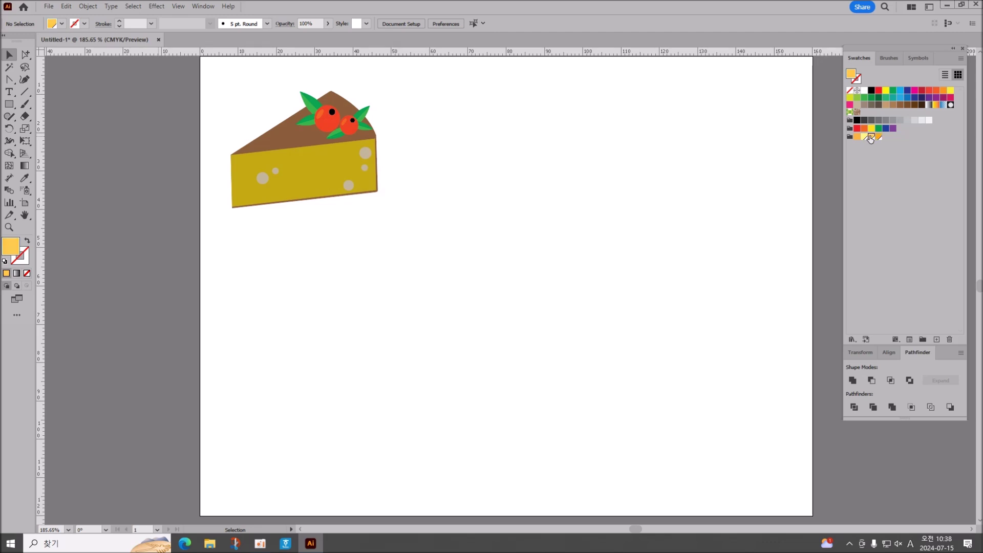
left_click(910, 340)
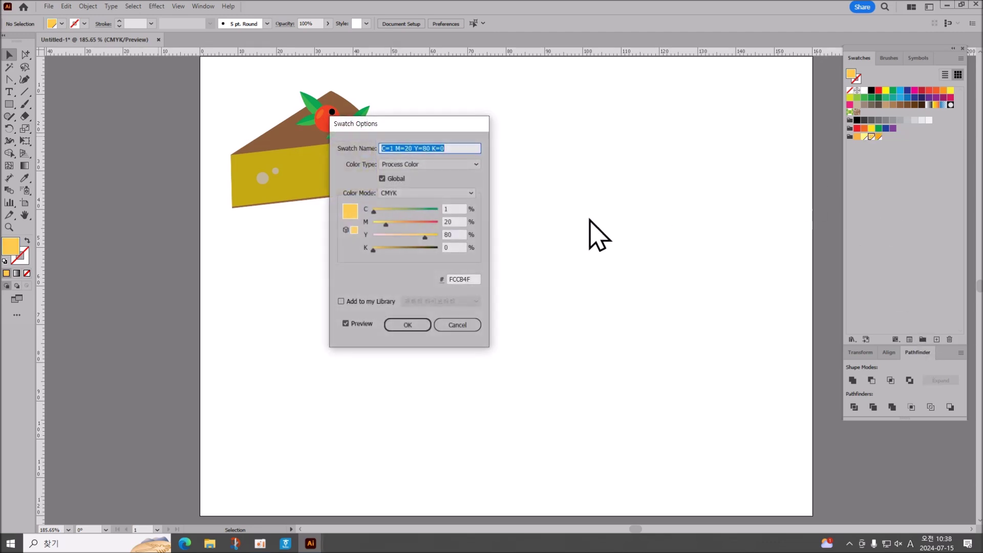
left_click(459, 208)
type("0")
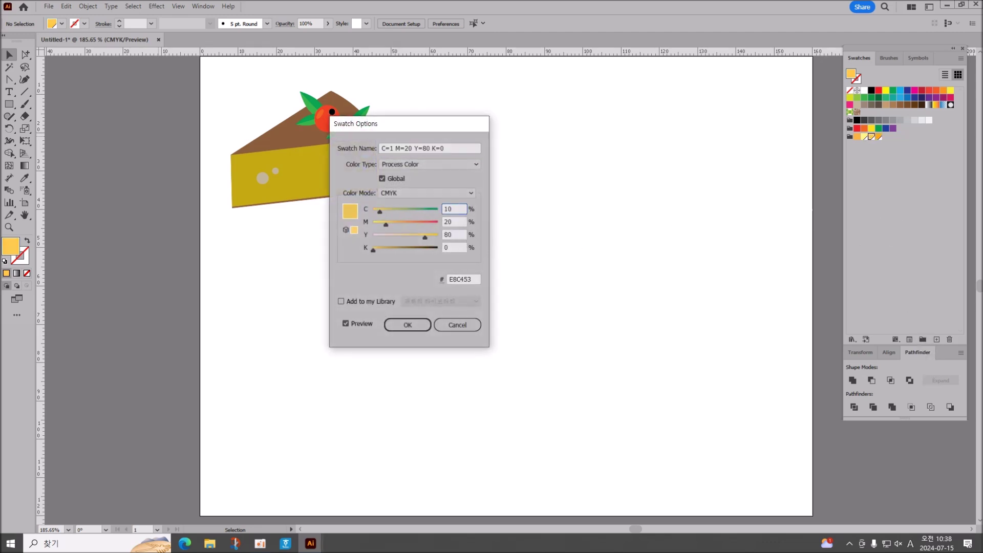
key("Return")
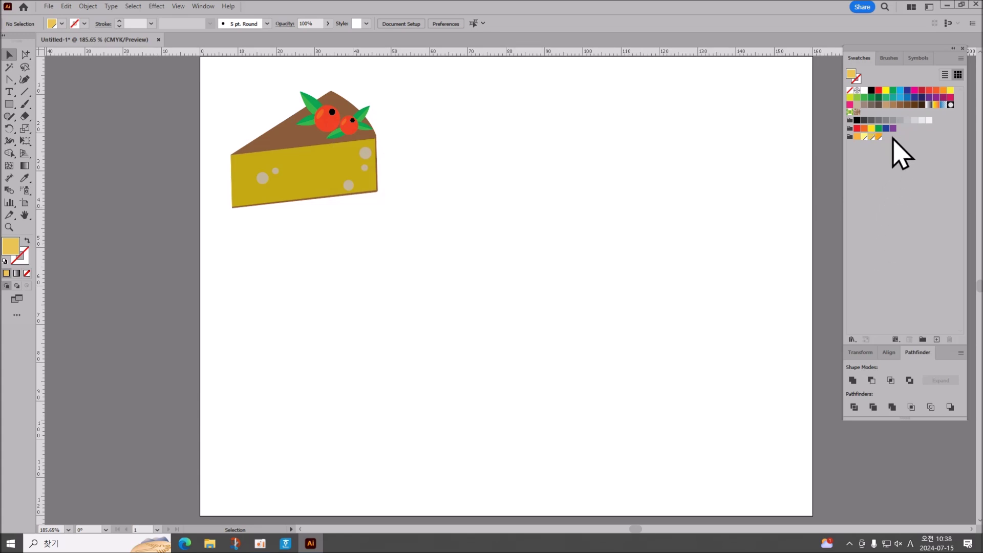
Step: Add a yellow global process swatch with C=0, M=10, Y=100, K=0 and a duplicate of it to the colour group
left_click(879, 136)
left_click(937, 340)
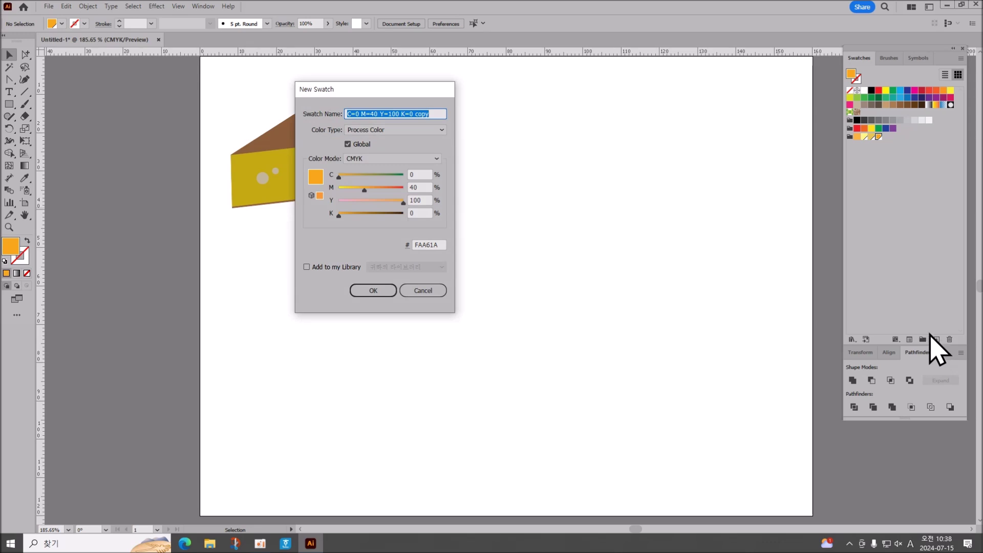
double_click(425, 187)
type("10")
key("Tab")
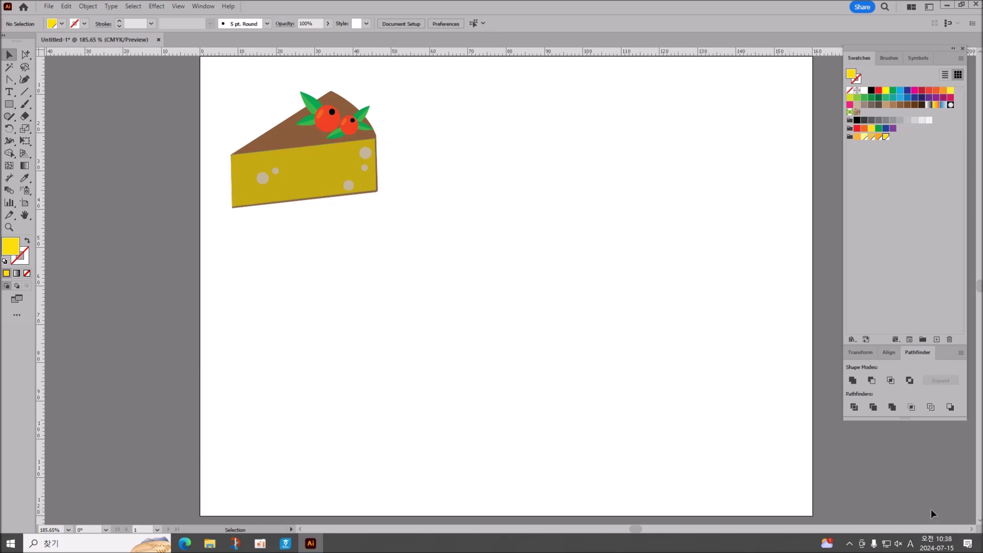
left_click(937, 340)
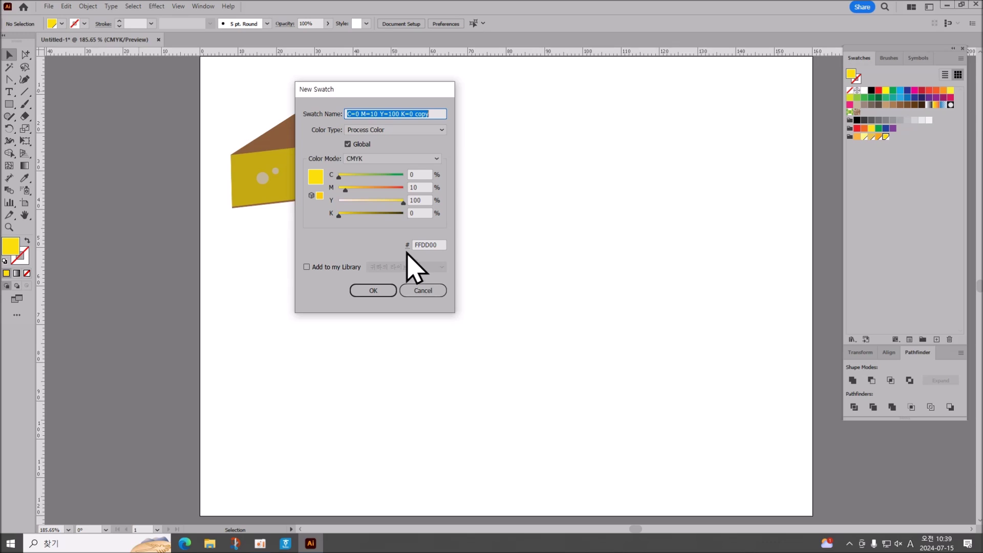
left_click(383, 291)
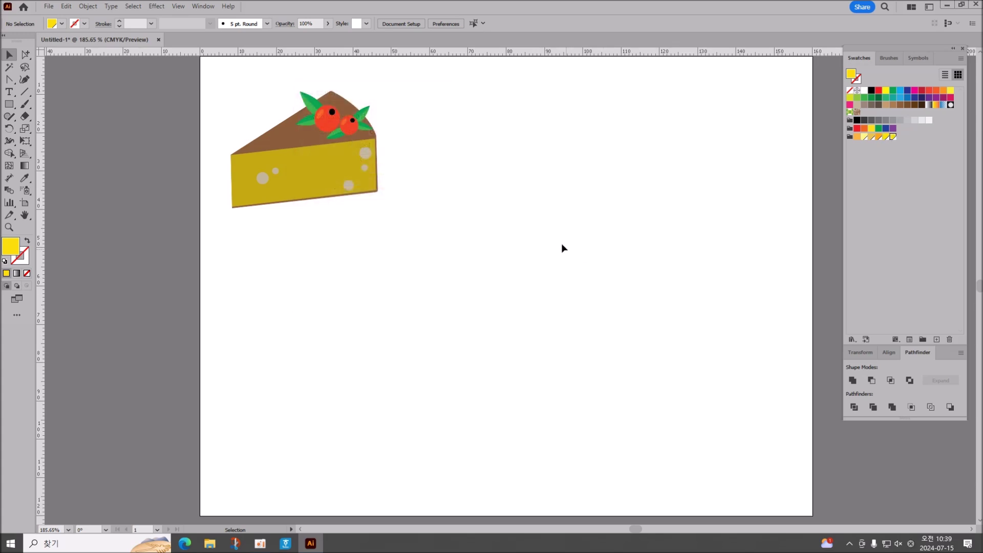
Step: Draw a circle about 62 mm in diameter to the right of the cake, filled with the M=10, Y=100 yellow swatch
left_click(886, 137)
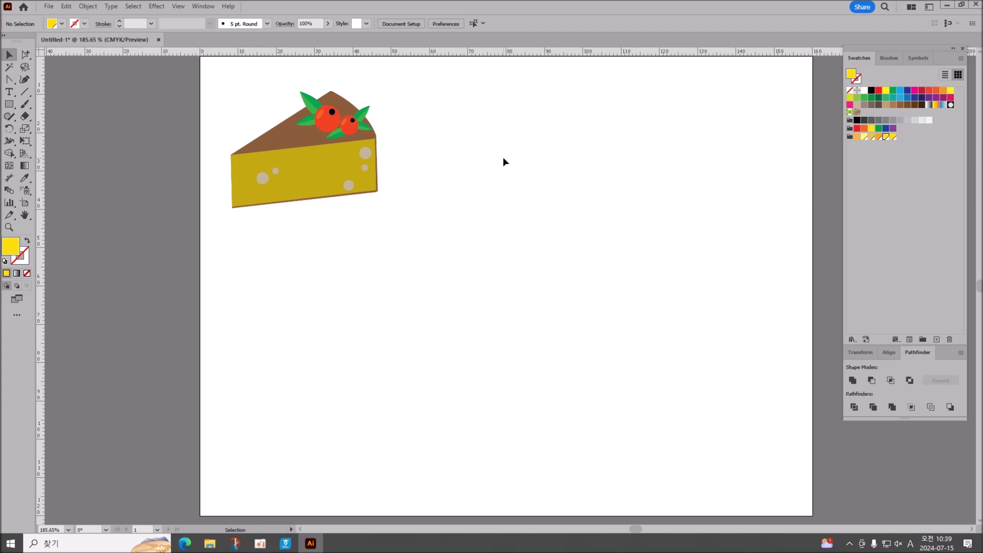
left_click_drag(485, 147, 520, 211)
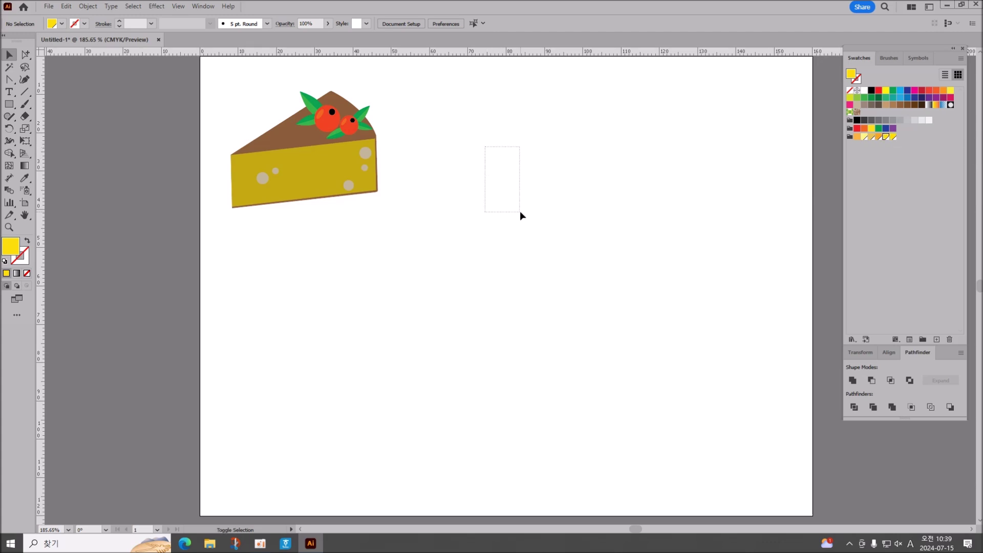
left_click(9, 104)
left_click(55, 129)
left_click_drag(505, 142, 683, 382)
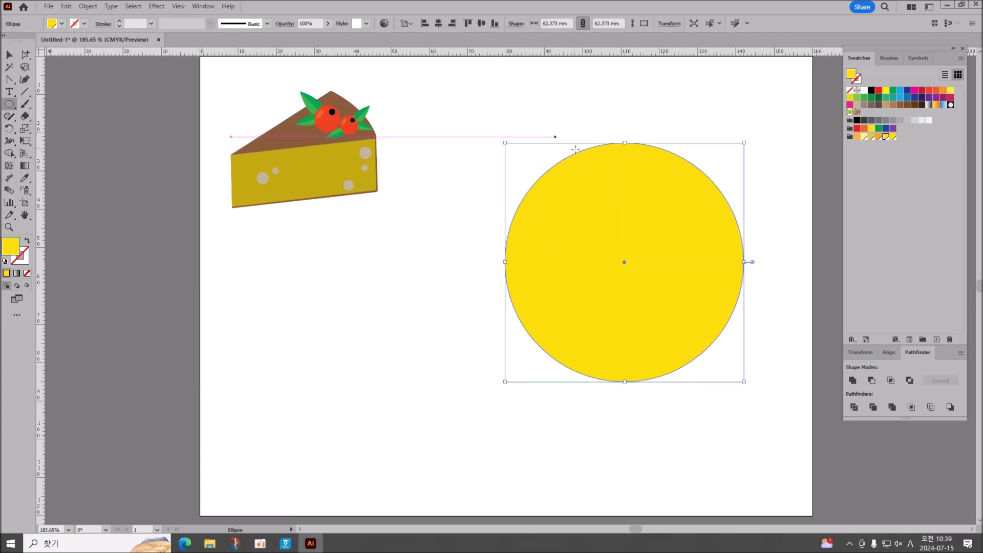
Step: Add a concentric copy of the yellow circle scaled to 90% and fill it with the pale yellow swatch
double_click(25, 129)
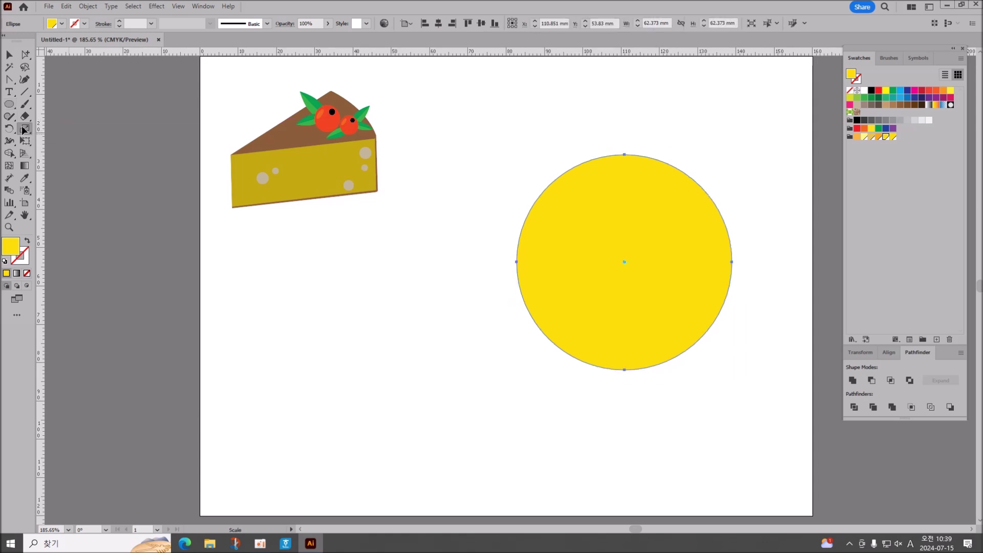
left_click(489, 282)
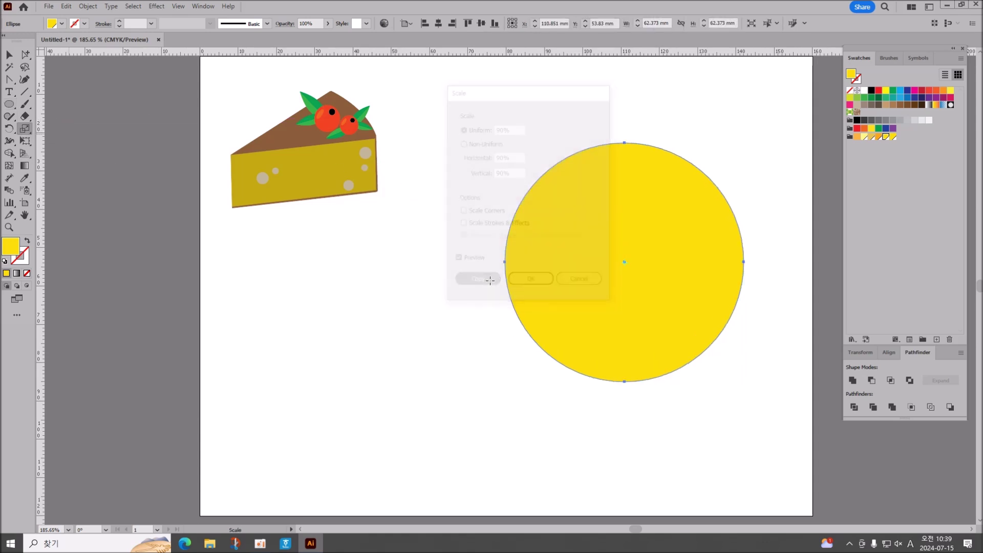
left_click(893, 137)
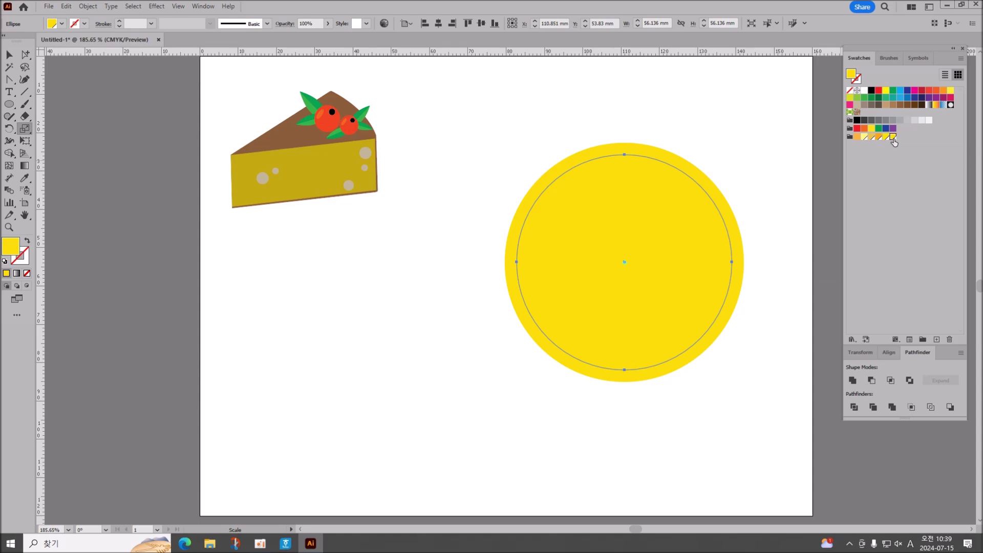
left_click(885, 138)
left_click(864, 137)
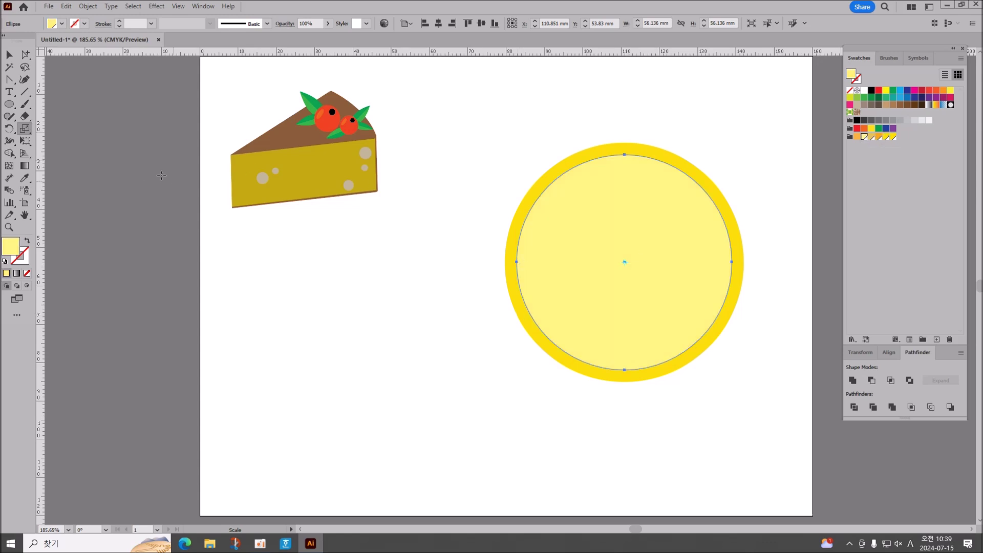
Step: Add a 90% scaled copy of the pale yellow circle and fill it with the C=10 M=20 Y=80 K=0 swatch
double_click(25, 128)
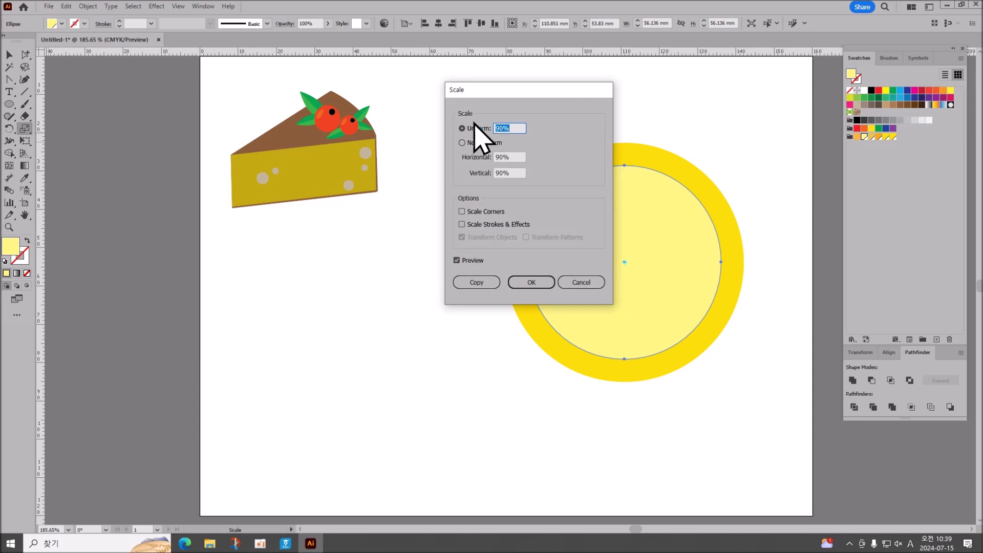
left_click(471, 283)
key("v")
left_click(872, 137)
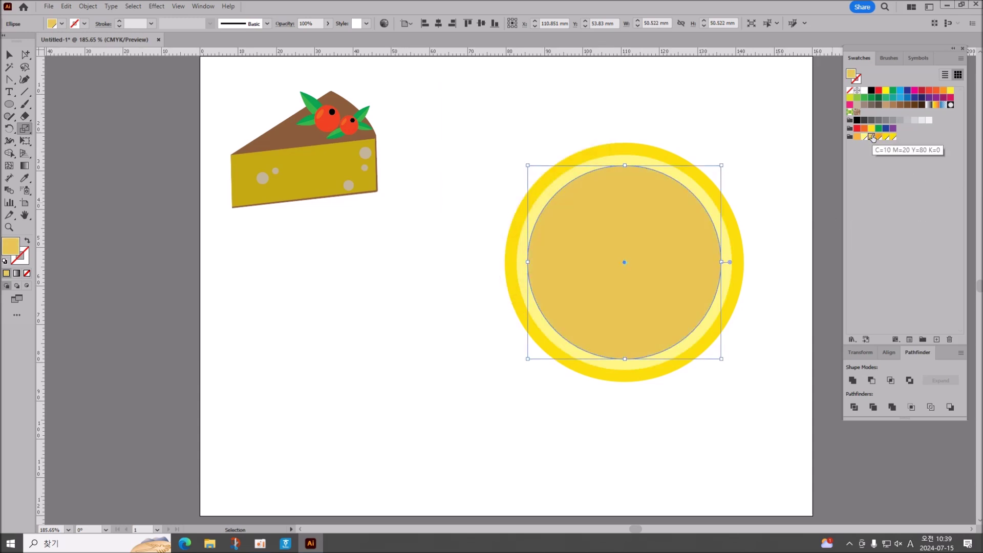
key("s")
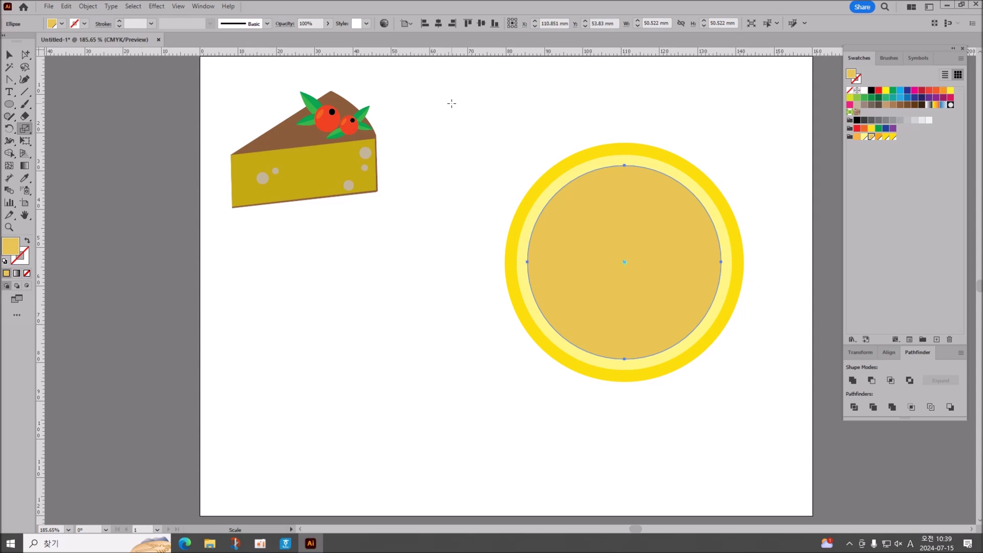
Step: Try a black vertical bar about 3.6 mm wide and 74 mm tall across the circles and delete it
left_click_drag(13, 105, 67, 104)
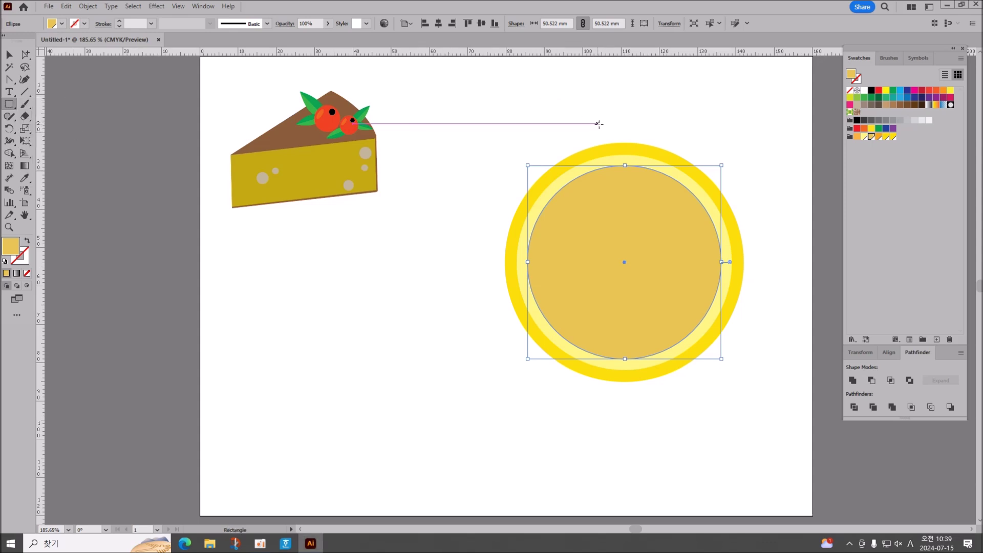
left_click_drag(614, 129, 628, 414)
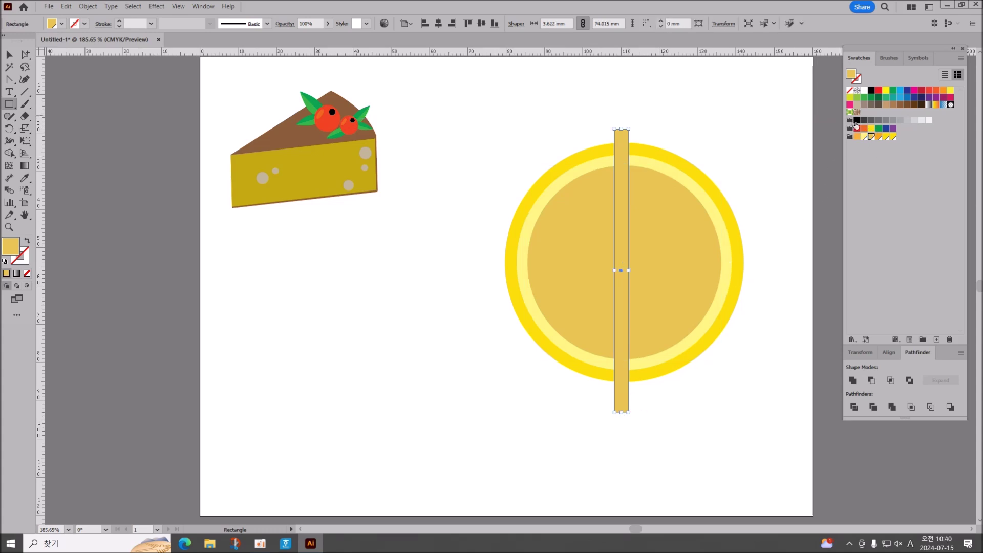
left_click(856, 120)
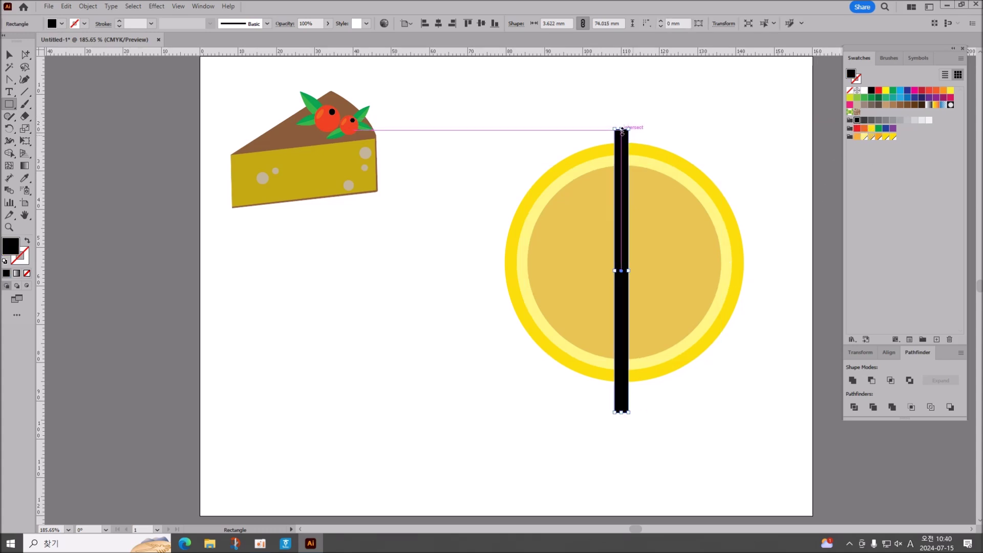
left_click_drag(622, 131, 622, 113)
key("Delete")
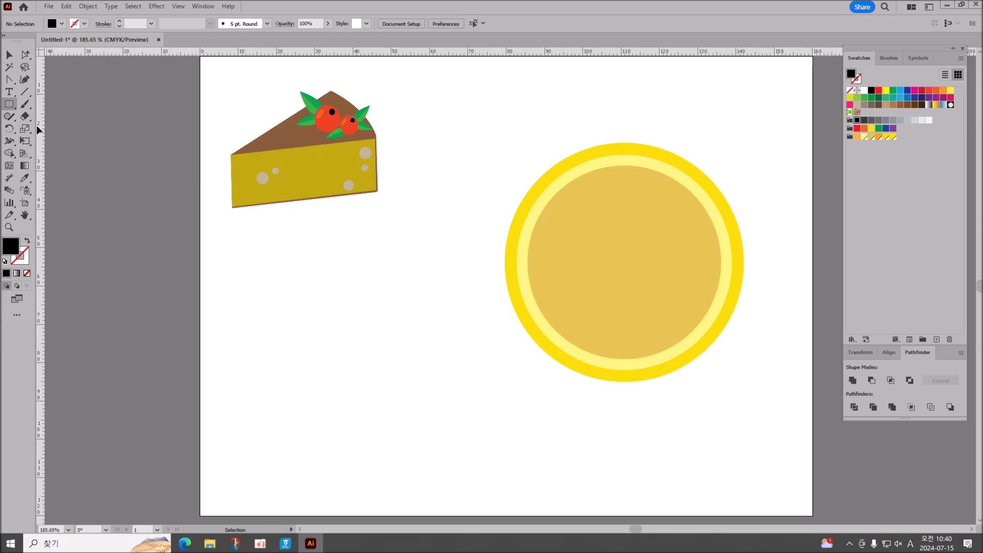
Step: Draw a vertical line about 75 mm long through the circles' centre with a black stroke and no fill
left_click(9, 79)
left_click(35, 79)
left_click(25, 91)
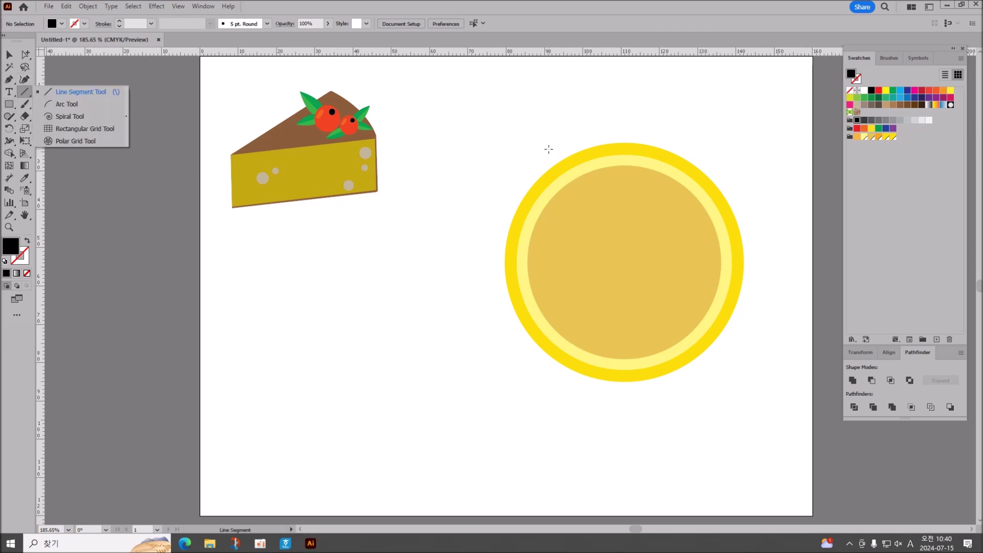
left_click_drag(625, 128, 624, 416)
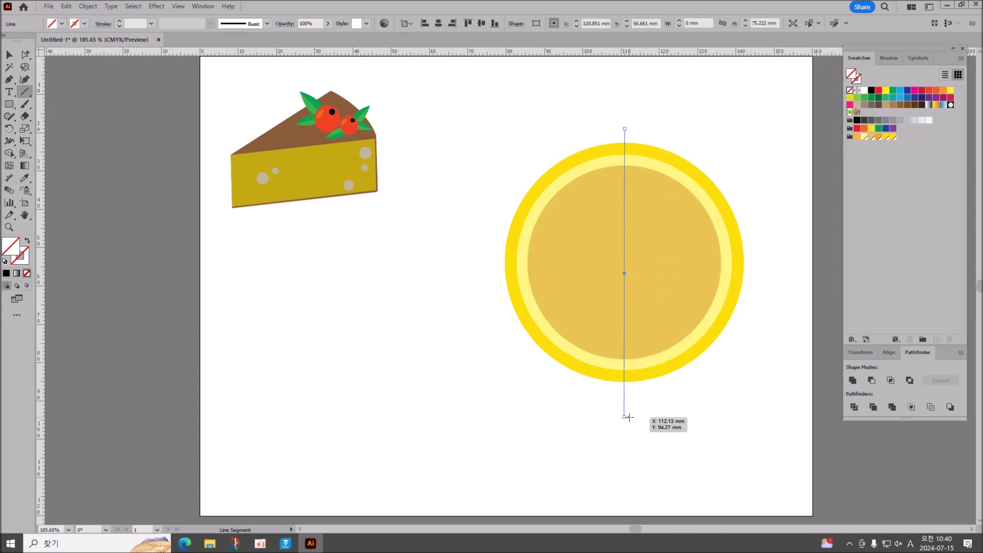
left_click(5, 261)
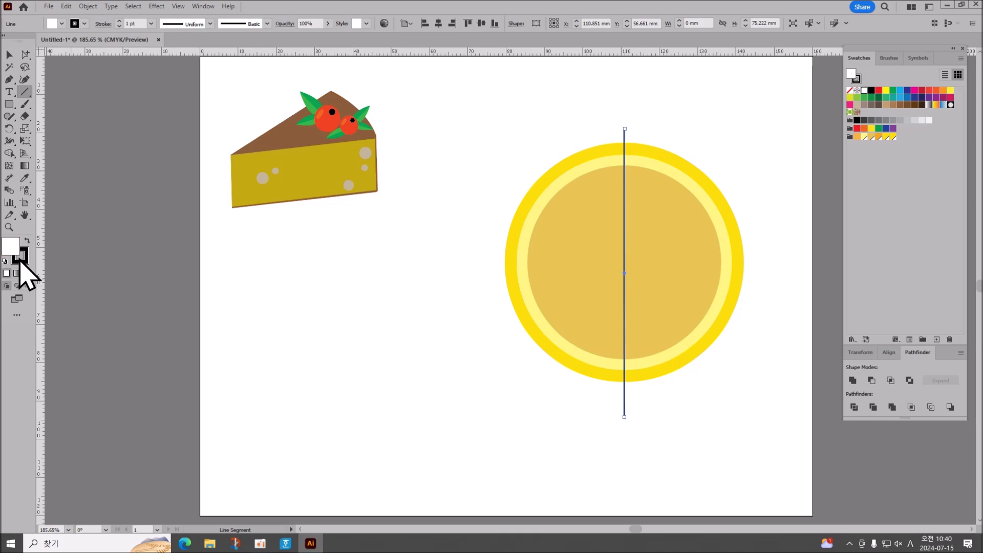
left_click(27, 274)
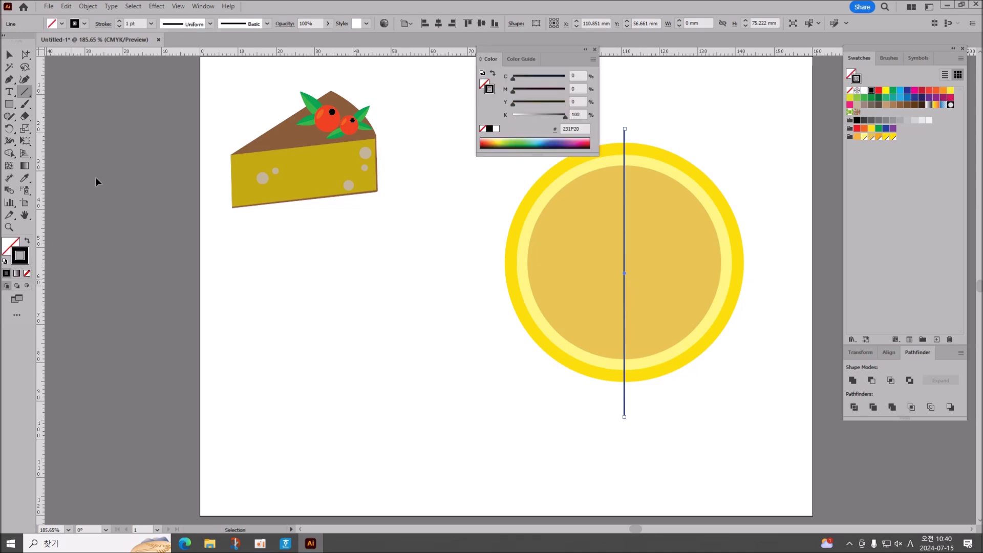
Step: Try a 4 pt stroke weight on the vertical line and delete the line
left_click(203, 7)
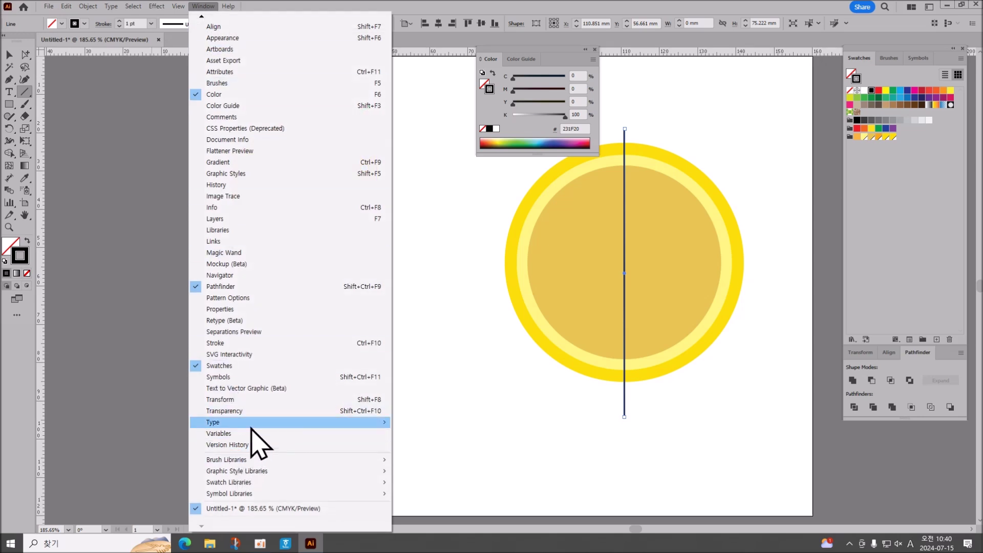
left_click(242, 345)
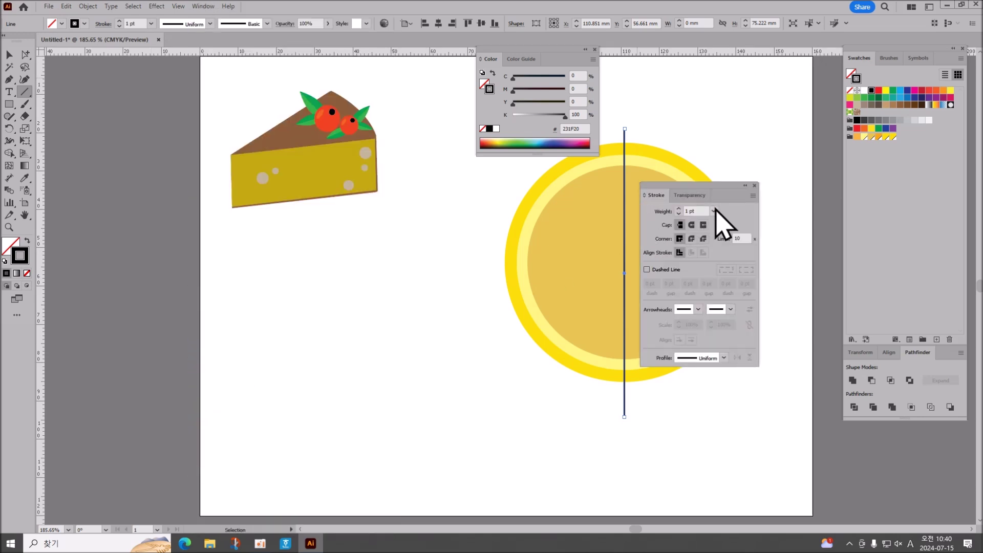
left_click(714, 211)
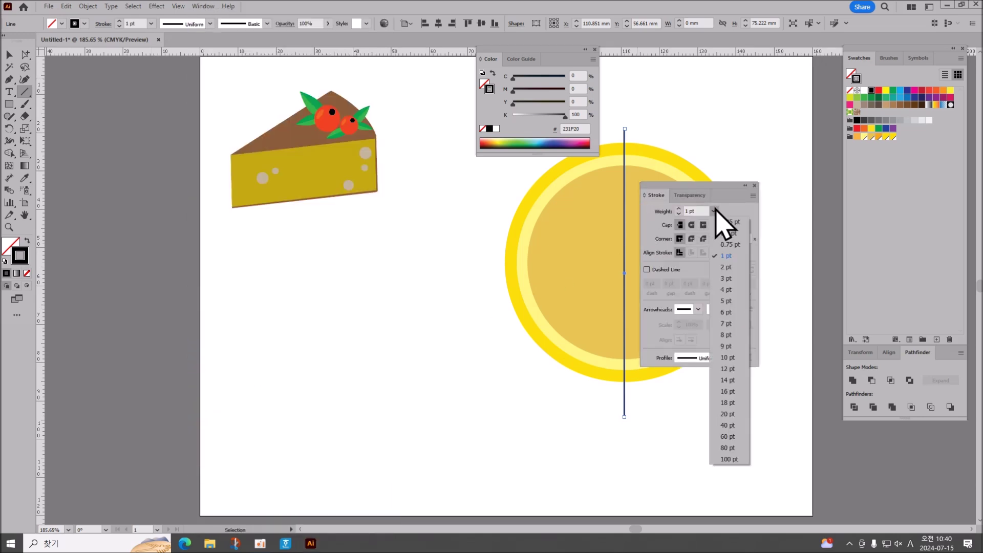
left_click(729, 289)
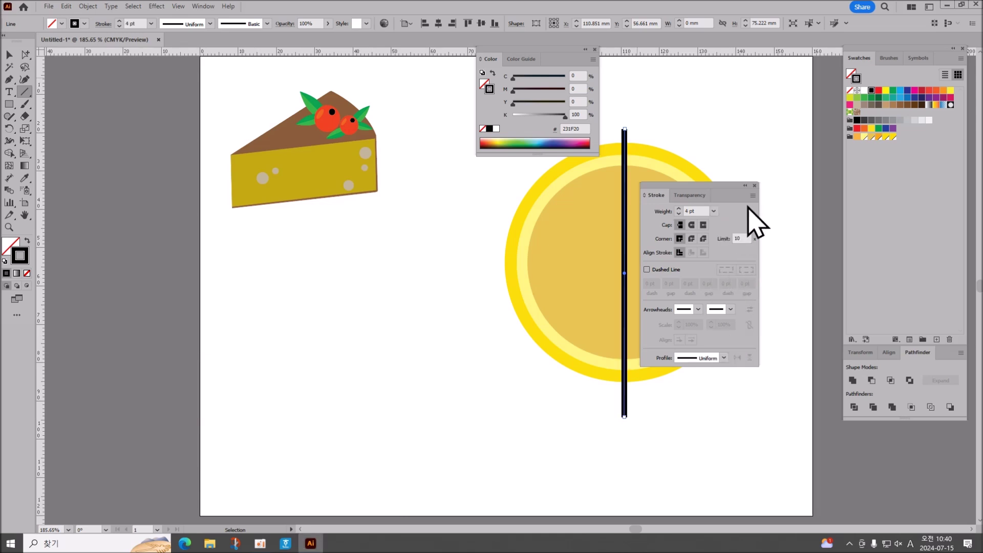
left_click(755, 186)
left_click(594, 49)
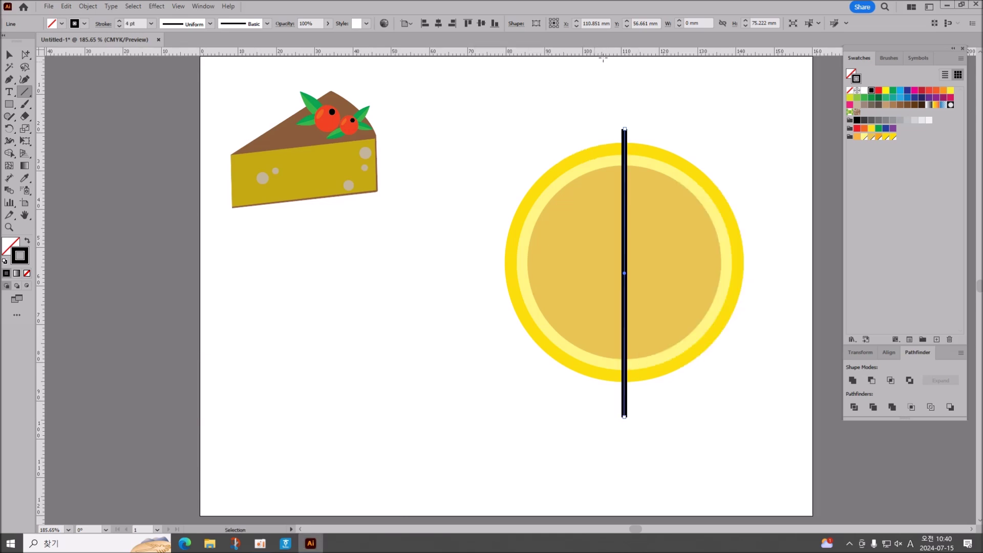
key("Delete")
Step: Draw a vertical bar about 2.8 mm wide and 75.5 mm tall over the circles, with a black fill and no stroke
left_click(9, 104)
left_click_drag(603, 129, 621, 422)
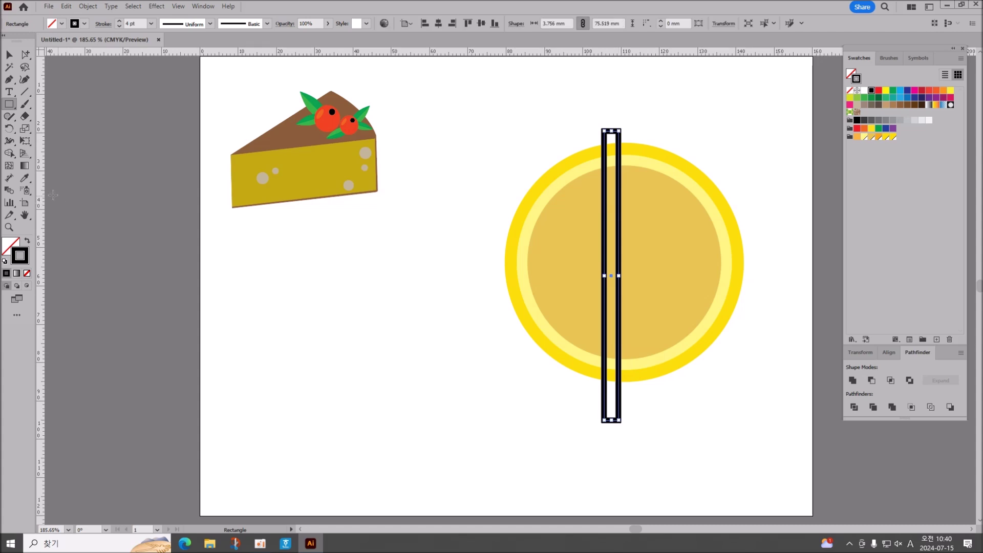
left_click(27, 241)
key("ctrl+shift+a")
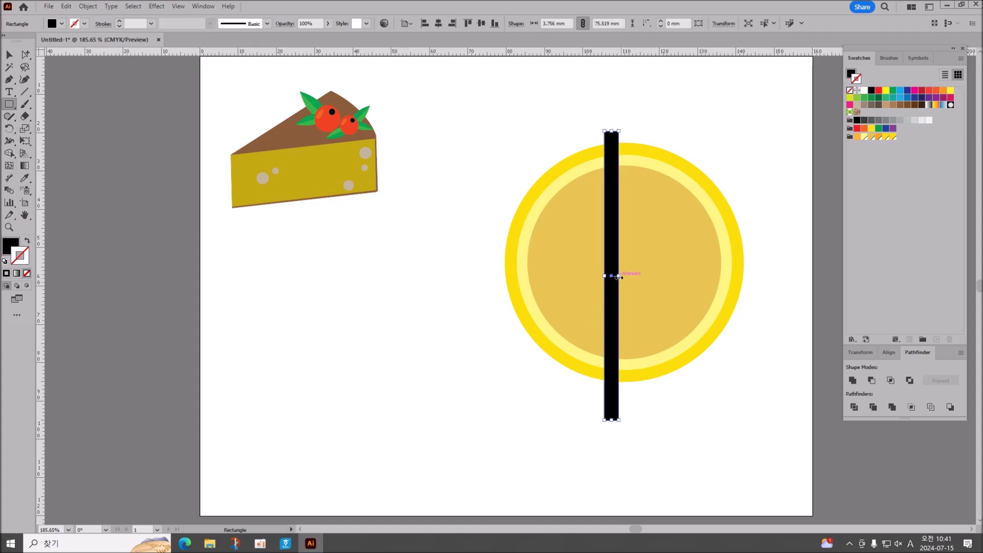
left_click_drag(620, 275, 615, 276)
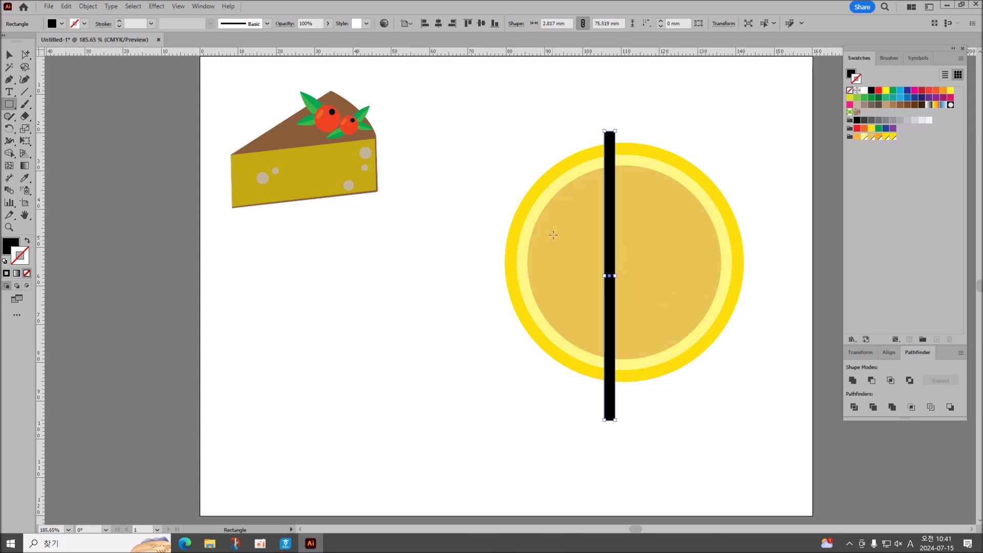
left_click(505, 132)
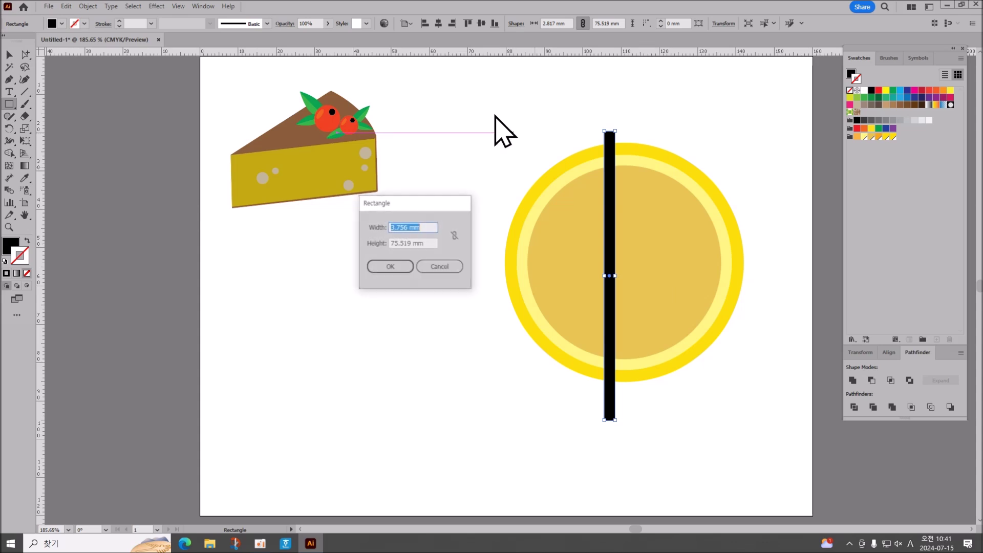
key("Escape")
Step: Align the black bar and the three circles to each other's centre horizontally and vertically
left_click(10, 55)
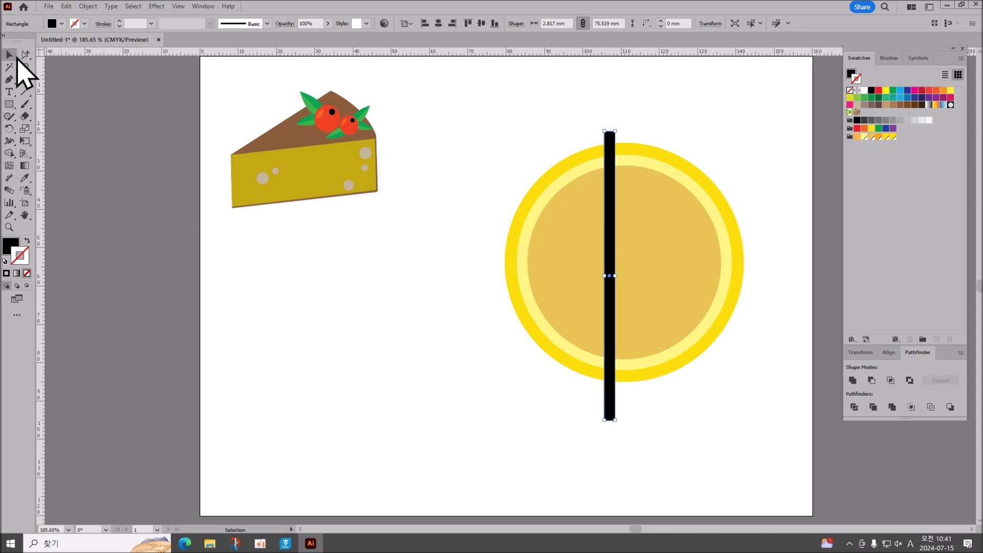
left_click_drag(526, 126, 742, 509)
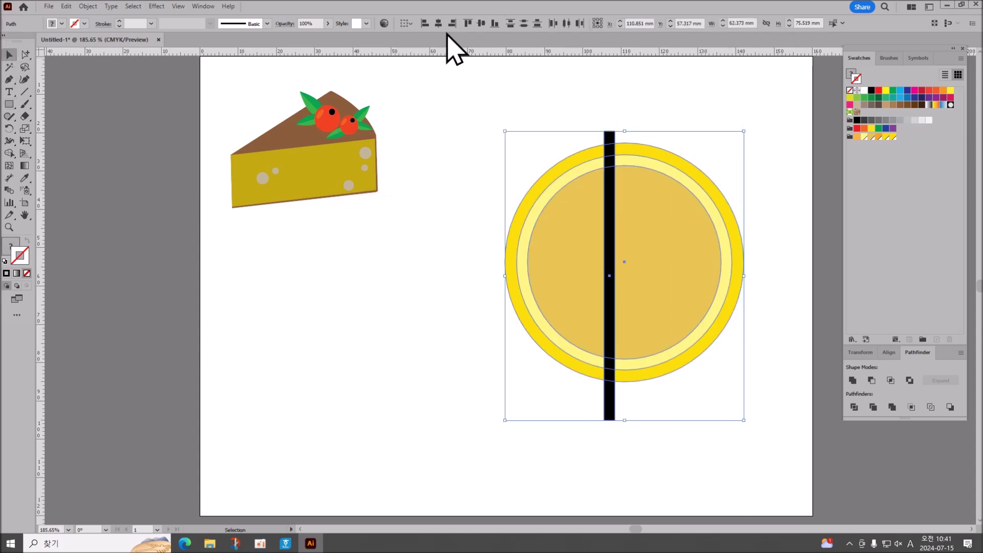
left_click(439, 23)
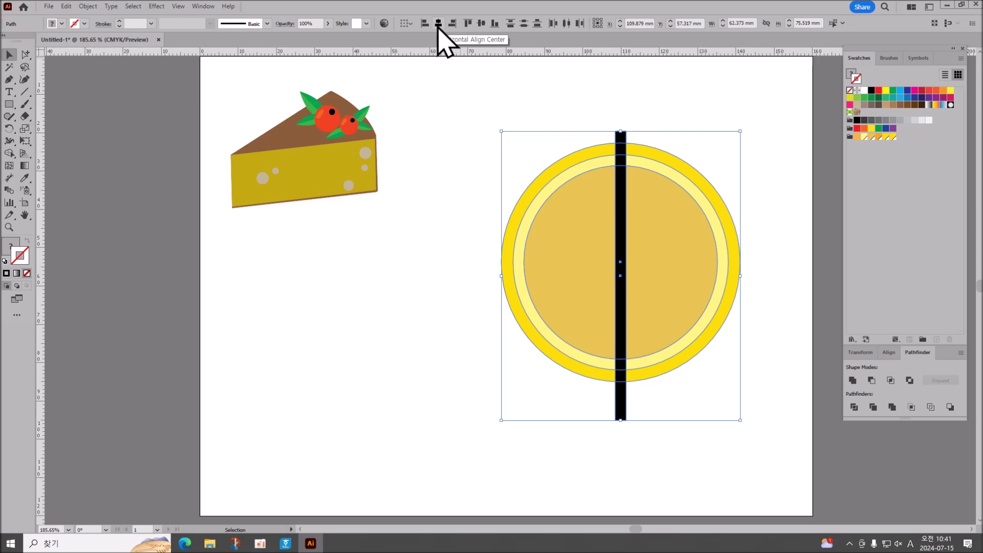
left_click(481, 23)
left_click(571, 82)
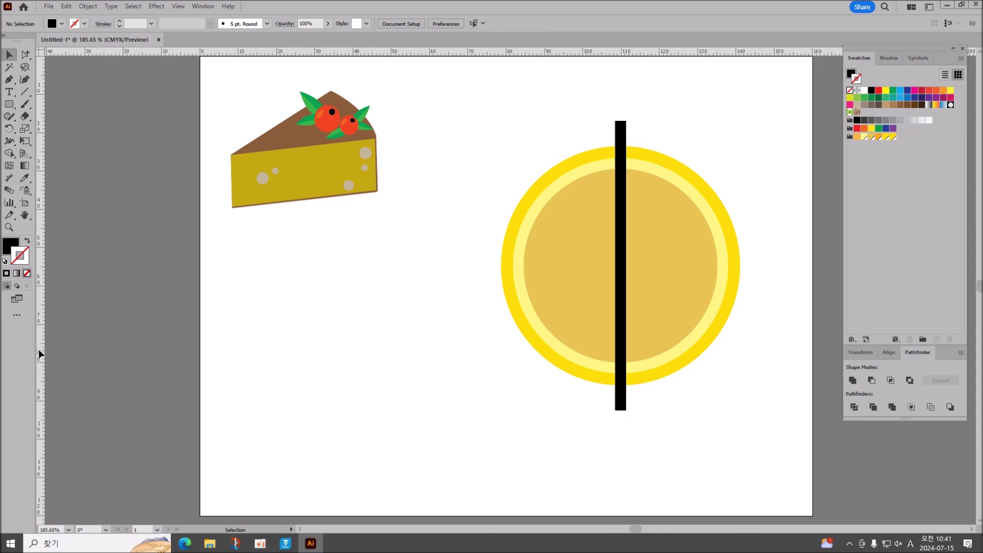
Step: Show the guides and centre-align them horizontally and vertically with the circles and the black bar
key("ctrl+semicolon")
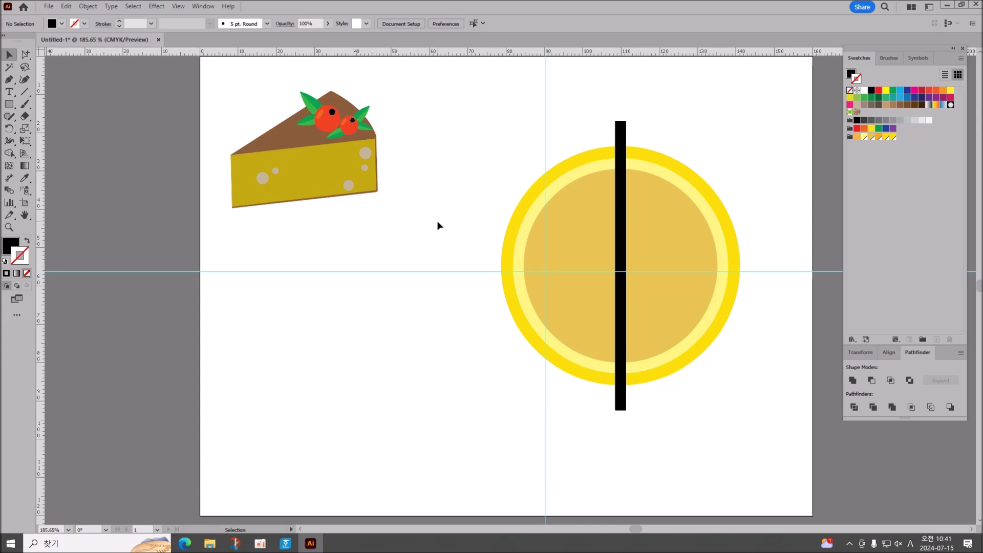
left_click(515, 247)
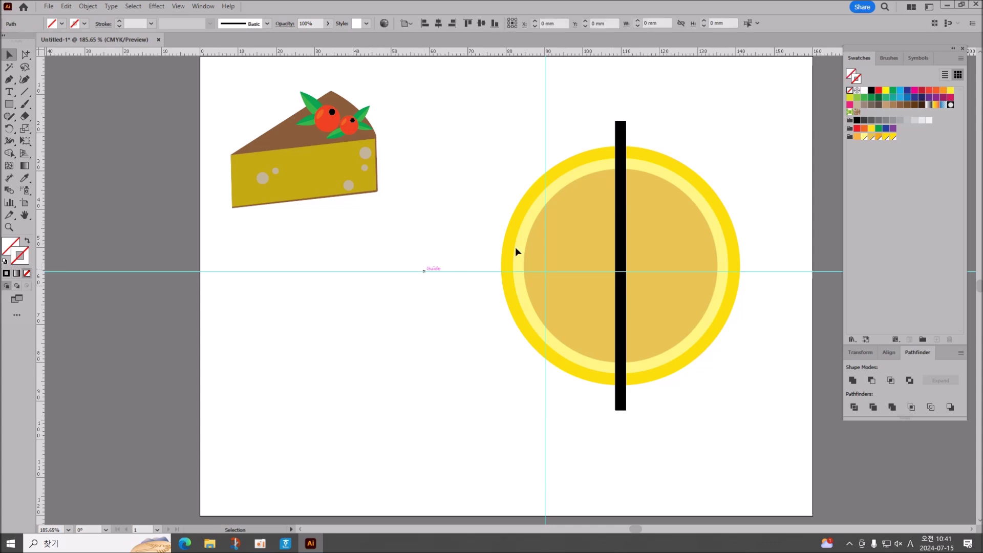
left_click(500, 188)
left_click_drag(486, 144, 734, 441)
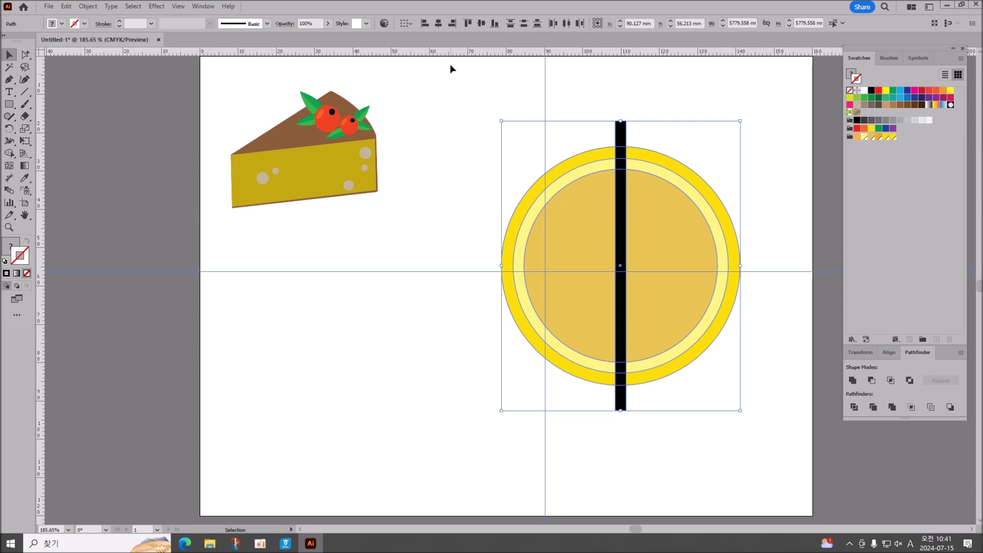
left_click(439, 23)
left_click(481, 23)
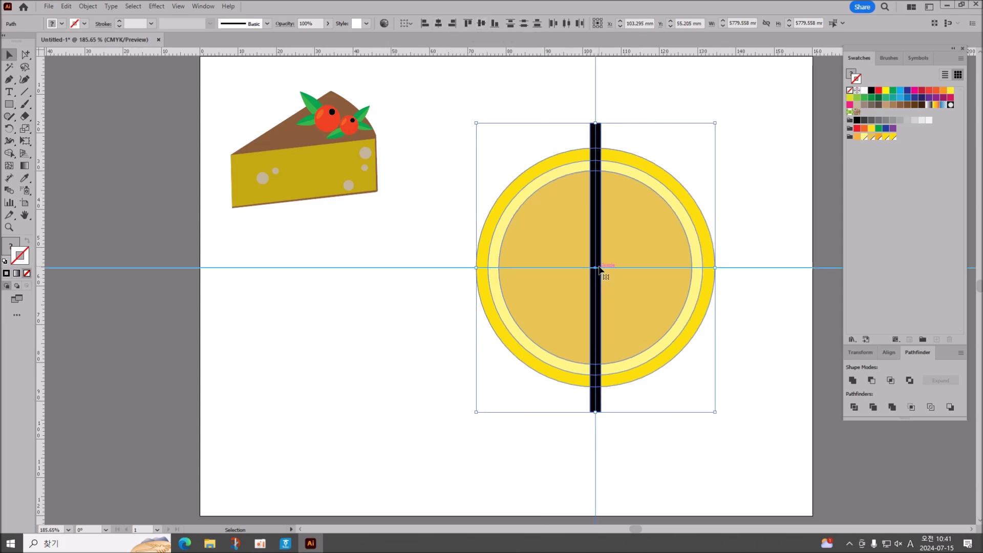
left_click(657, 92)
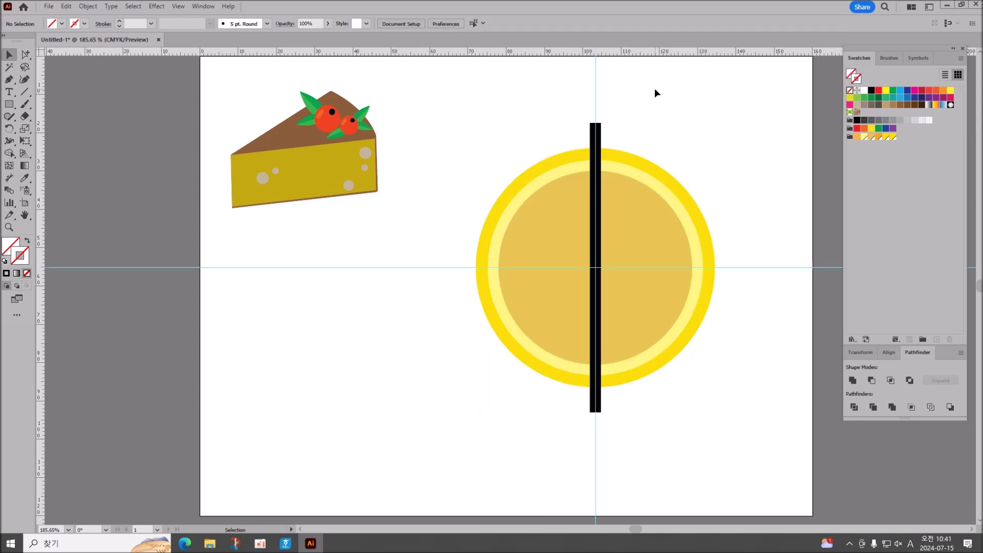
Step: Add three copies of the black bar, each rotated a further 45° about the circles' centre, and hide the guides
left_click(597, 128)
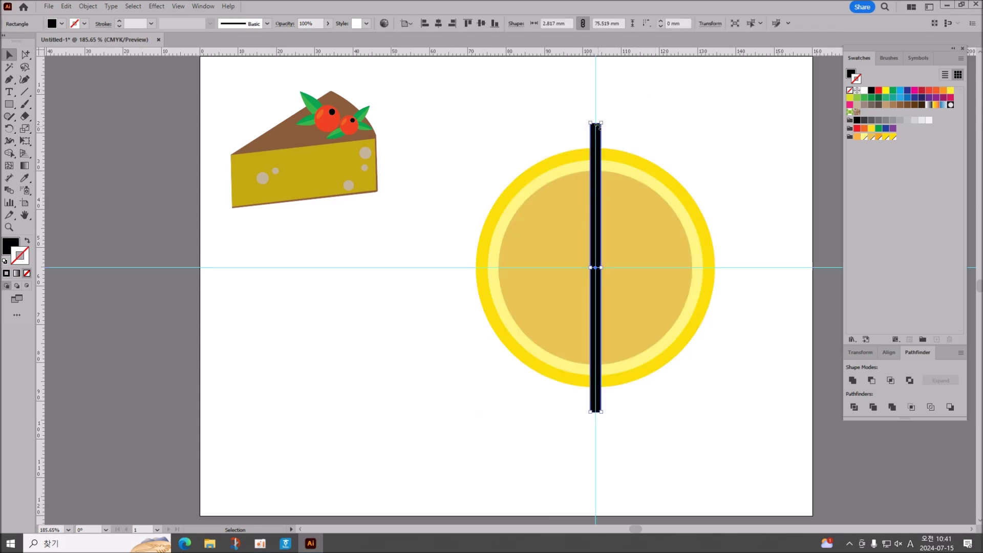
left_click_drag(6, 130, 46, 128)
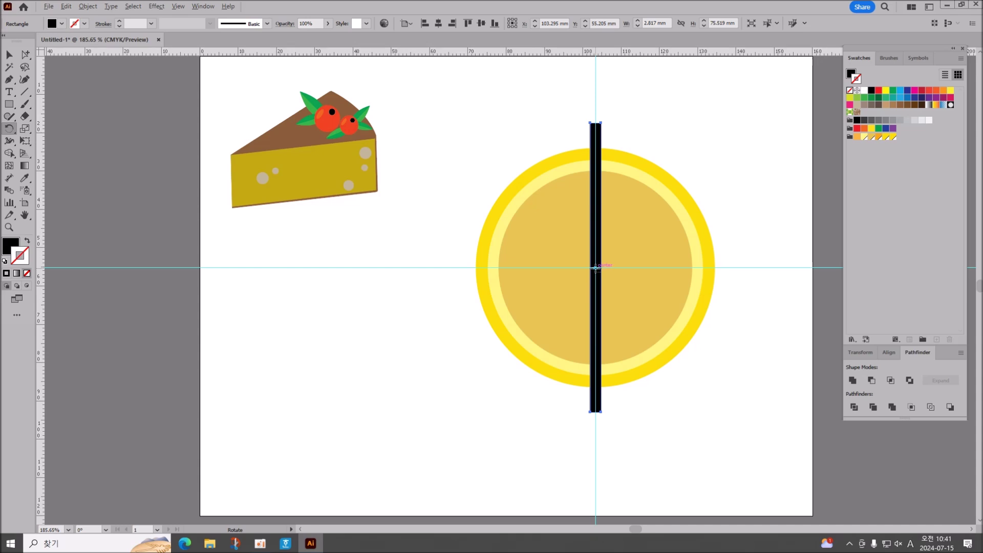
left_click(595, 268, "alt")
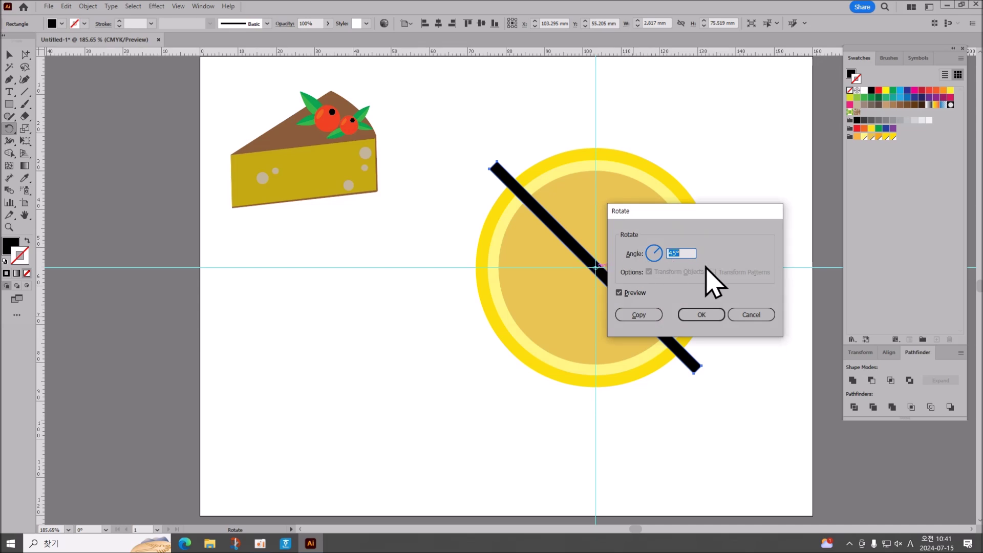
left_click(639, 315)
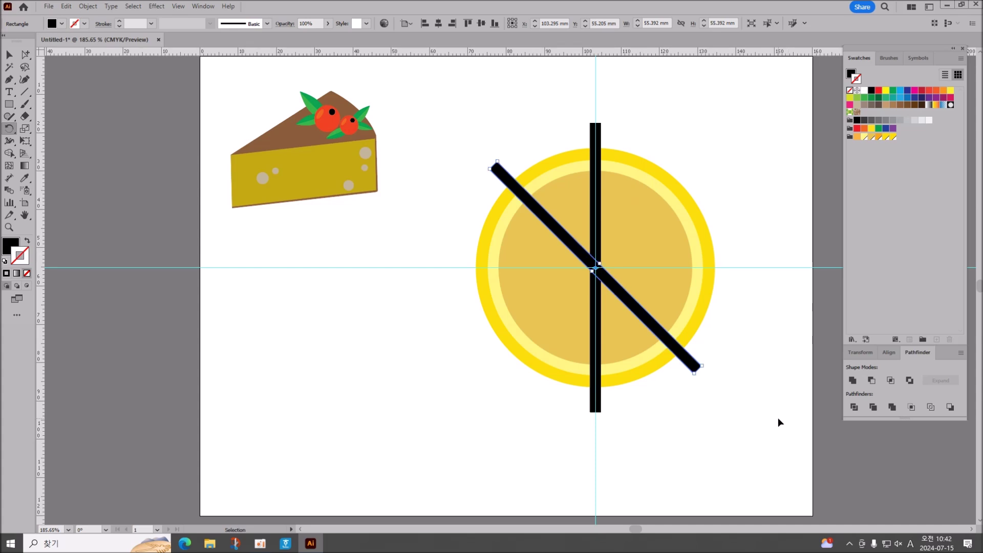
key("ctrl+d")
key("ctrl+d")
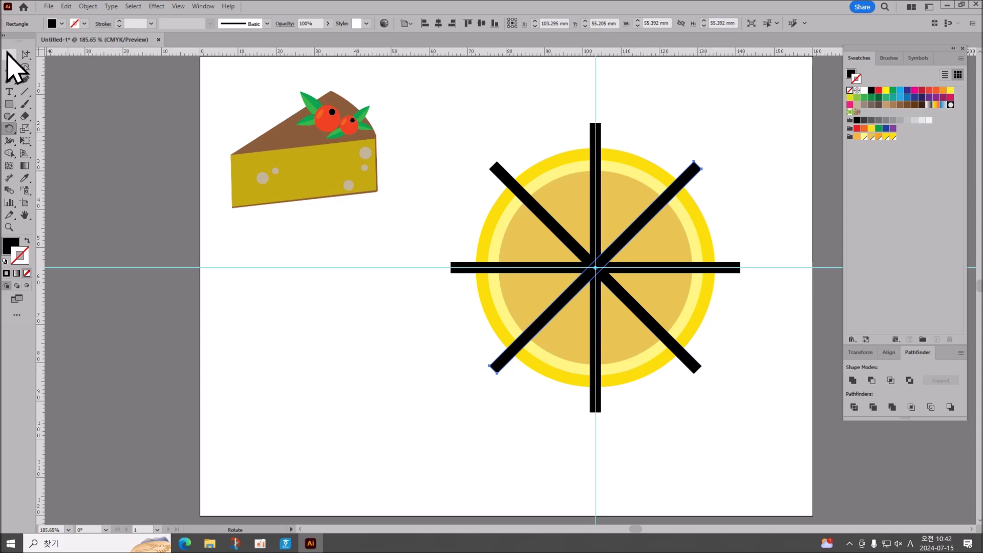
key("ctrl+;")
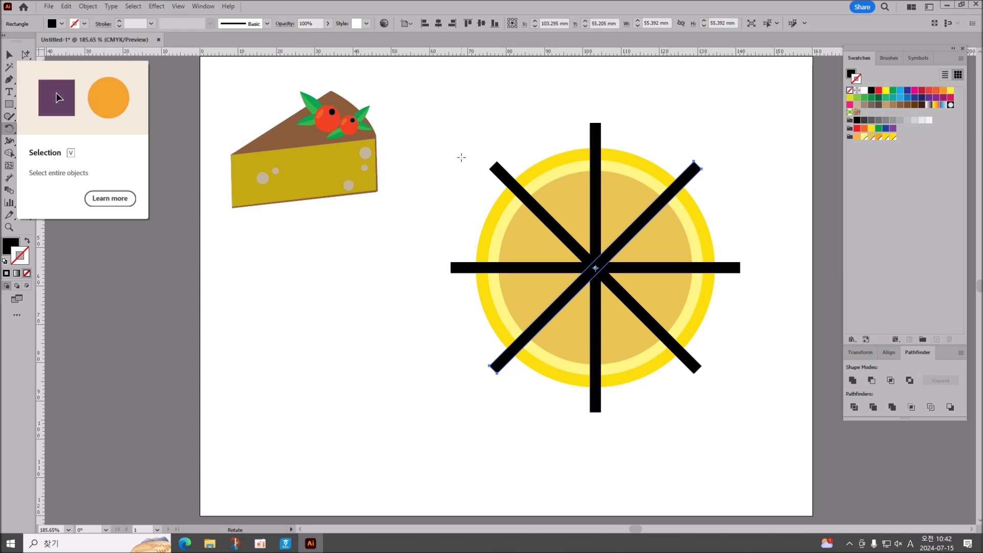
Step: Centre-align all four black bars and the three circles with each other horizontally and vertically
left_click(10, 54)
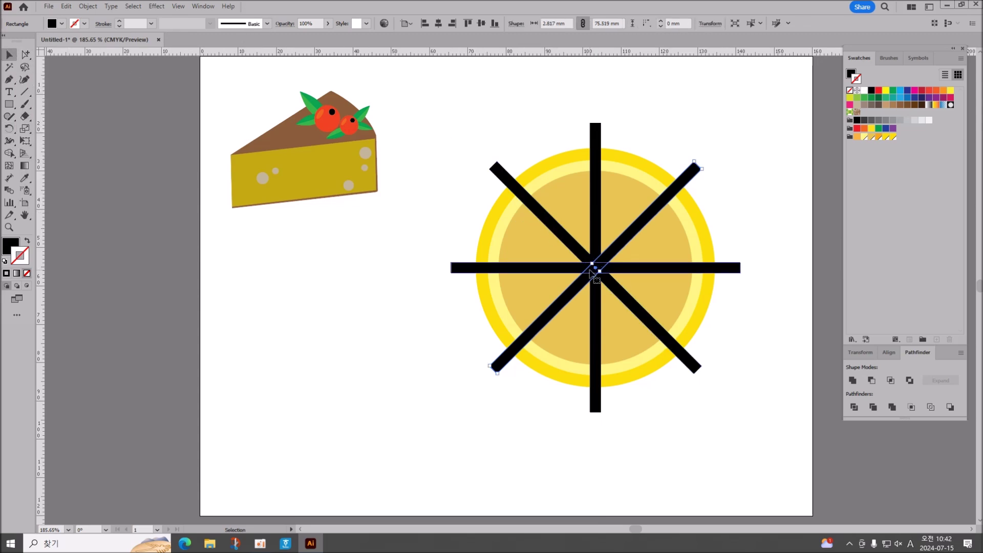
left_click_drag(592, 275, 574, 307)
left_click_drag(456, 87, 750, 462)
left_click(438, 23)
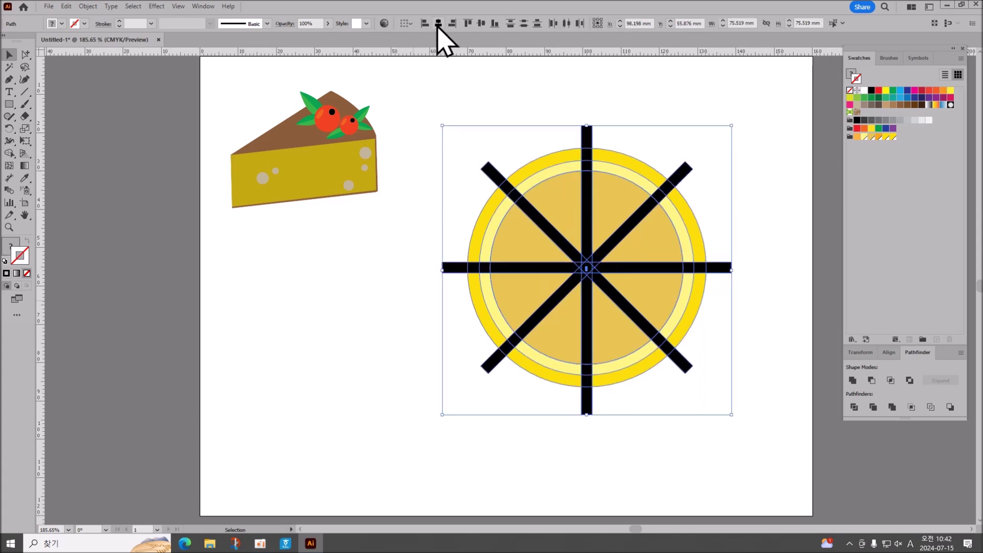
left_click(481, 23)
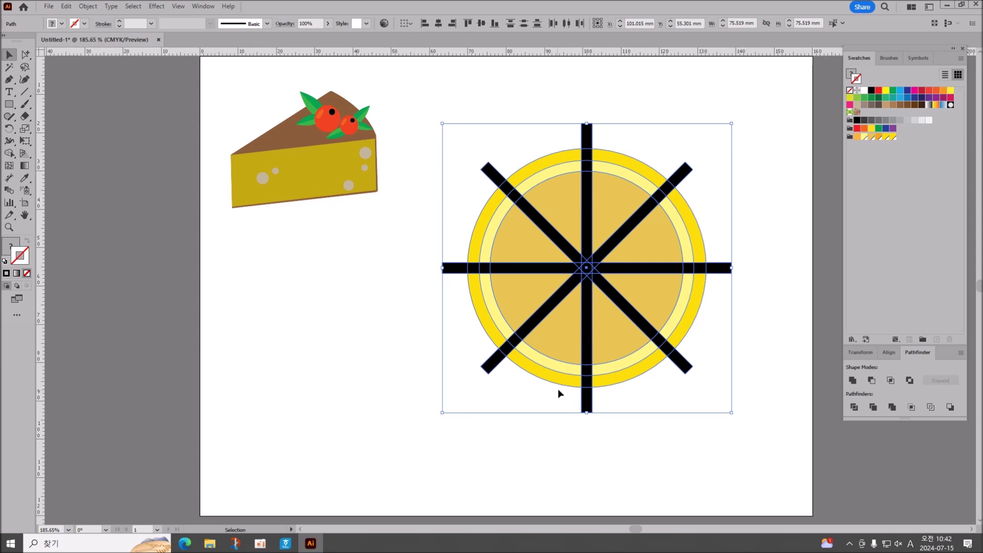
left_click(774, 159)
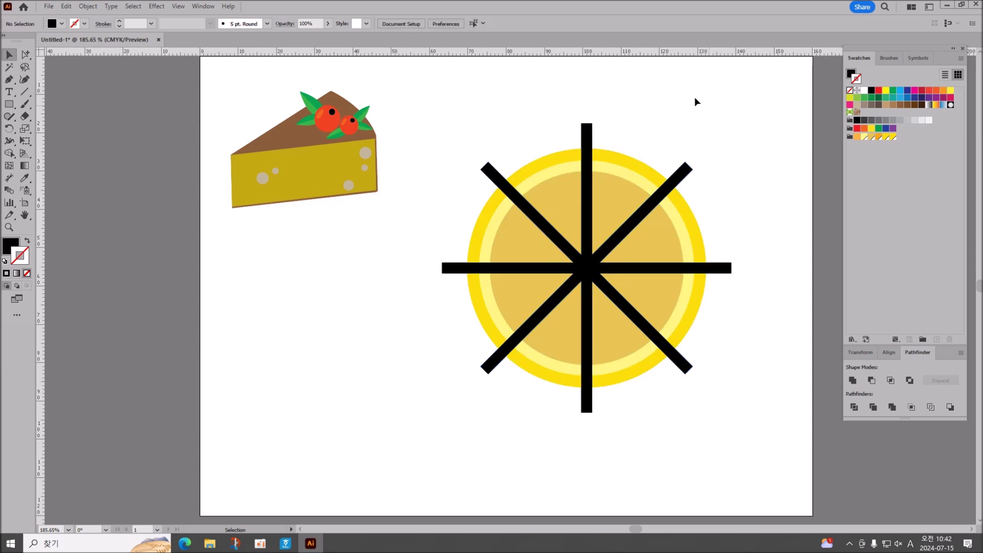
Step: Cut the four black bars out of the innermost orange circle with the Minus Front pathfinder operation
left_click(588, 137)
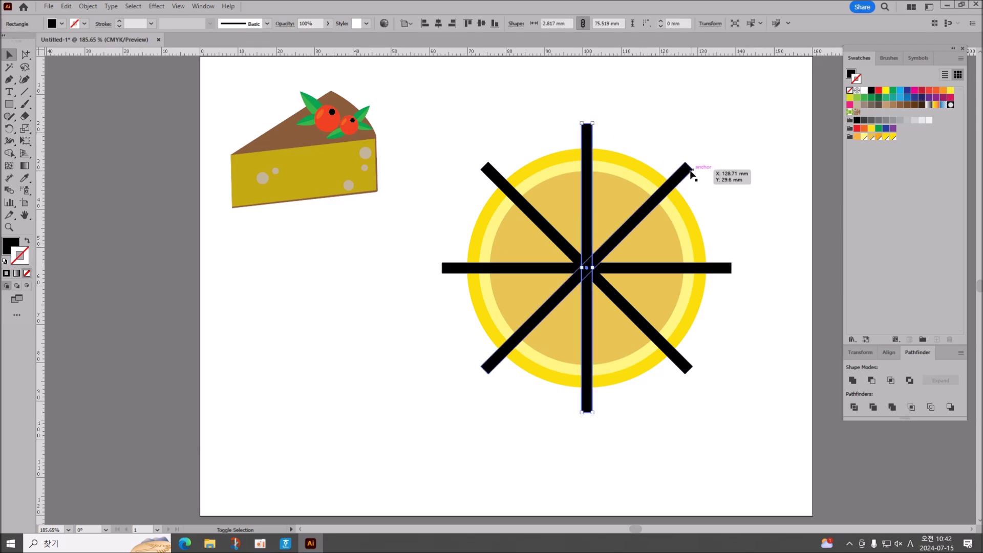
left_click(687, 173, "shift")
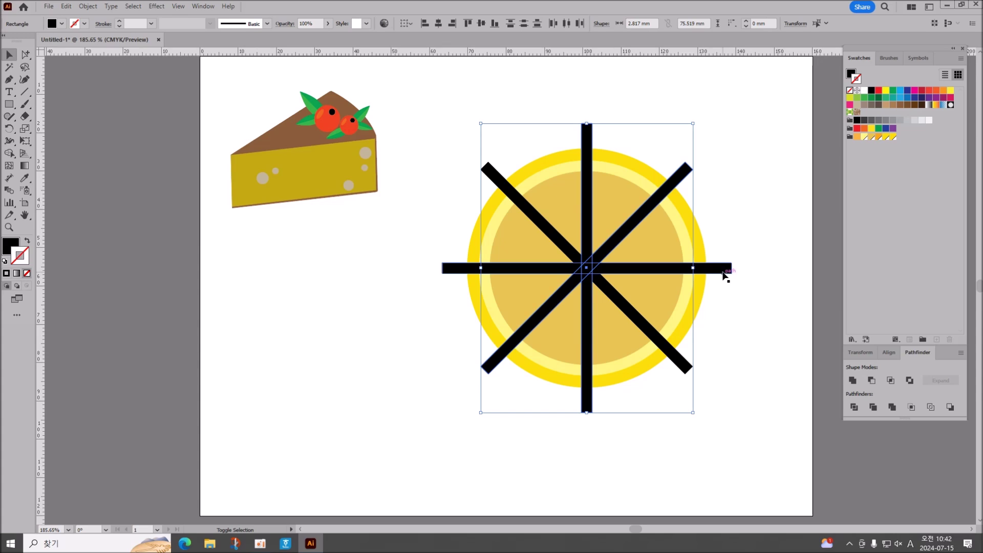
left_click(724, 270, "shift")
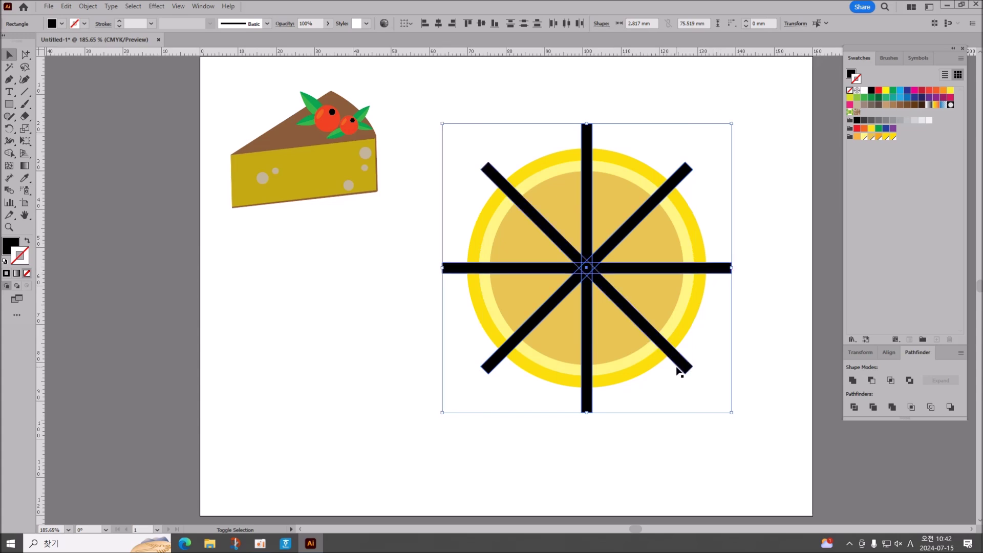
left_click(560, 203, "shift")
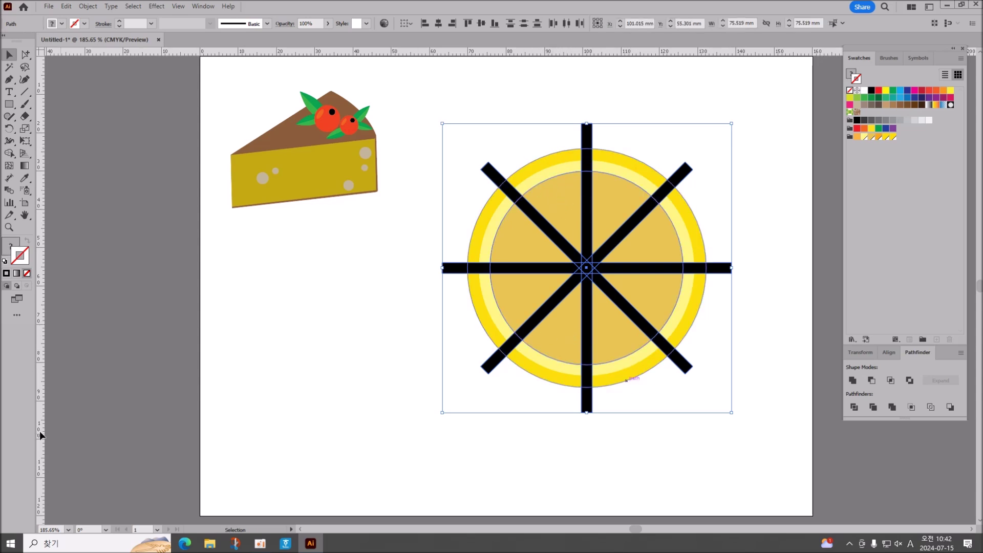
left_click(621, 172, "shift")
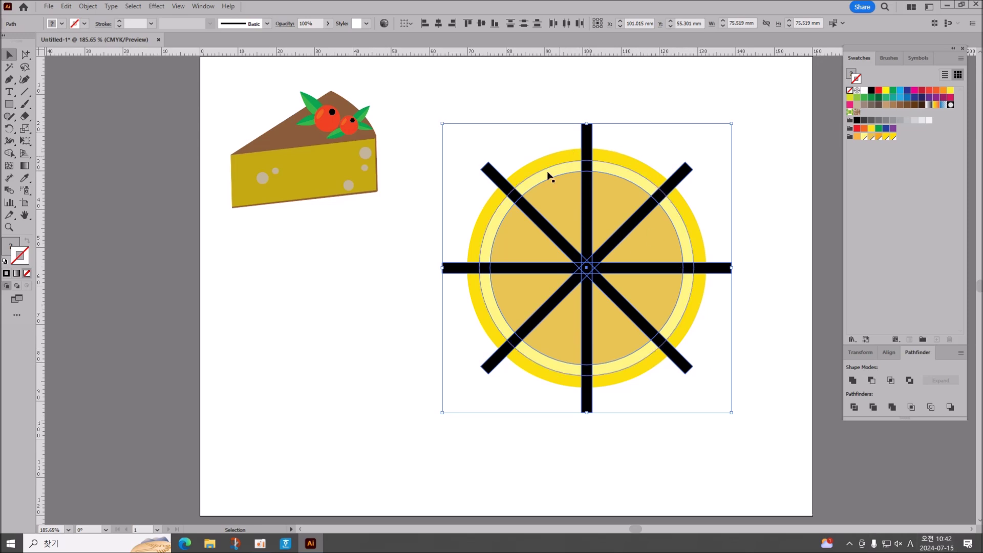
left_click(621, 167, "shift")
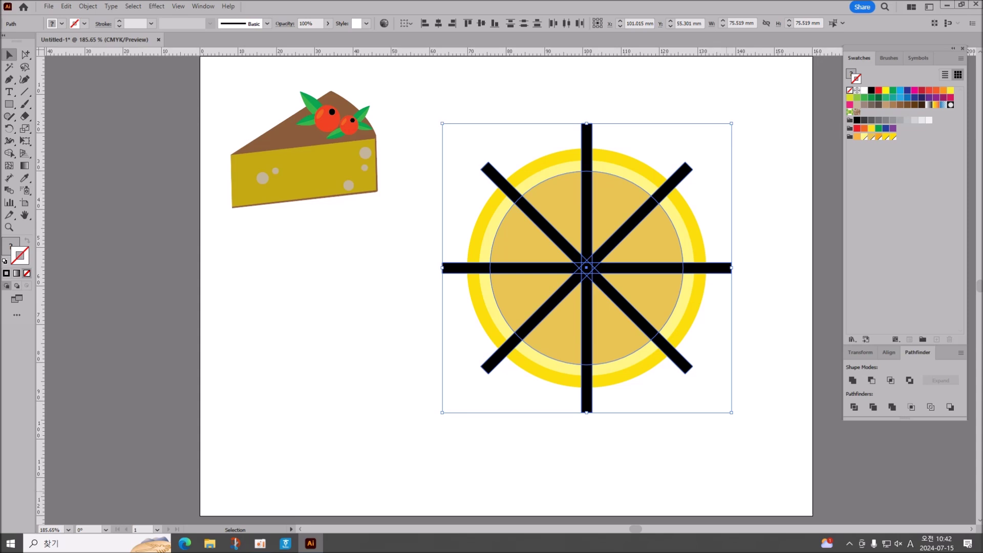
left_click(872, 381)
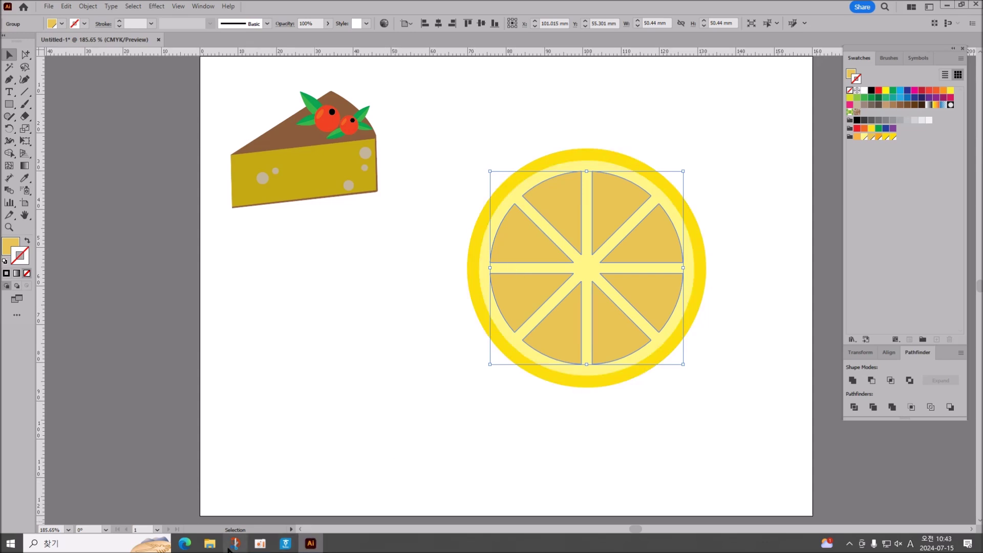
left_click(261, 544)
left_click(591, 327)
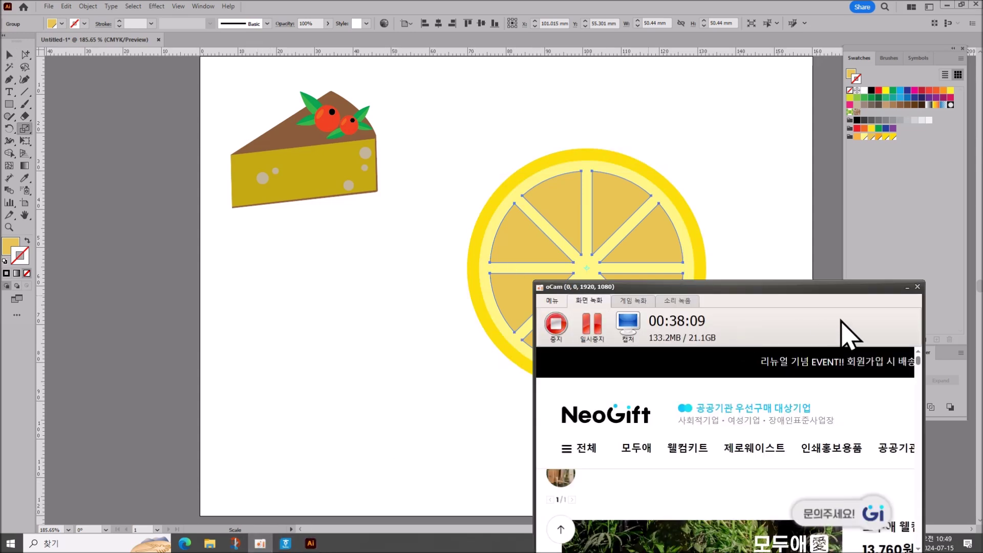
left_click(907, 287)
Step: Group the orange segments and both yellow circles into one citrus slice
left_click(9, 55)
mouse_move(456, 146)
left_mouse_down()
mouse_move(693, 414)
mouse_move(742, 419)
left_mouse_up()
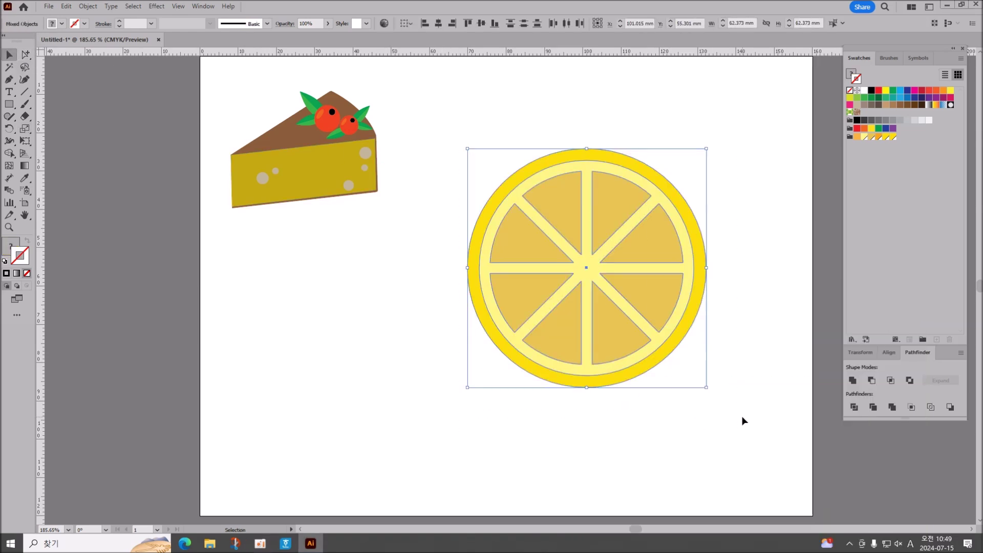
key("ctrl+g")
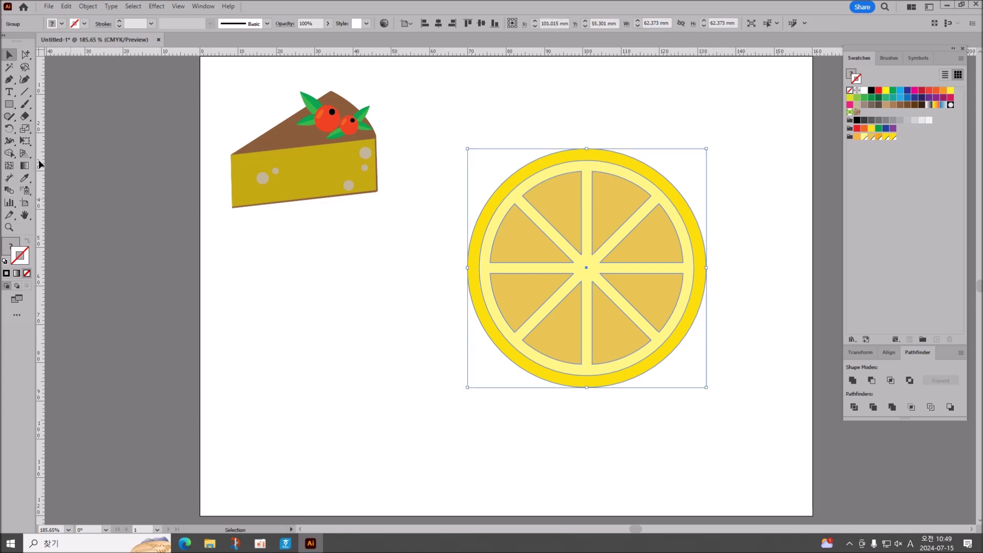
Step: Try shearing the grouped slice freehand with the Shear tool about a pivot on its upper-left rim
left_click(25, 129)
left_click(25, 131)
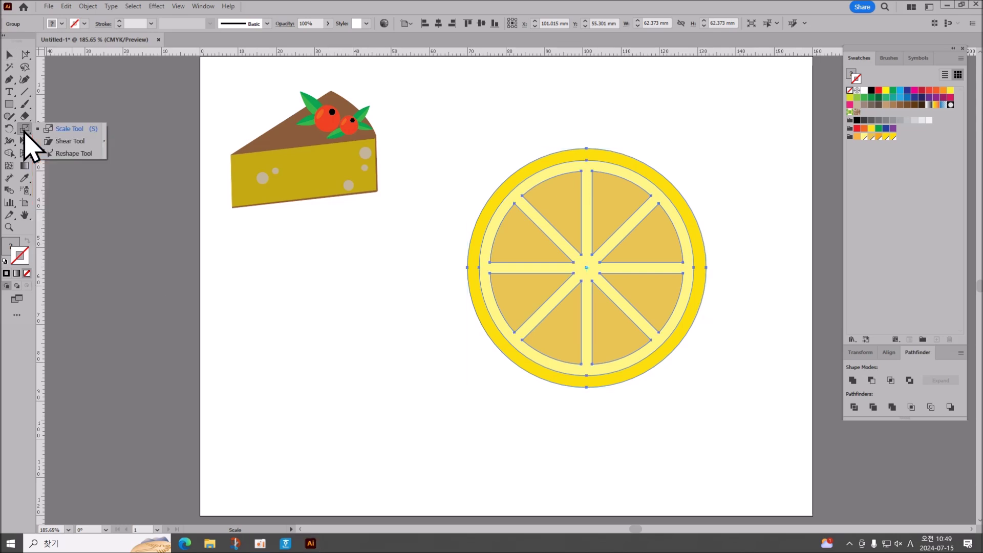
left_click(72, 141)
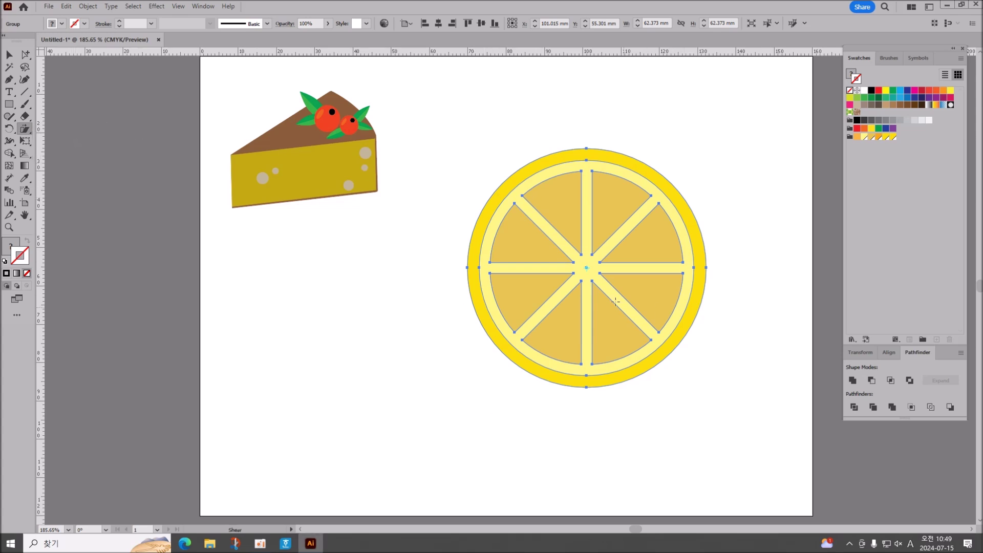
left_click(503, 182)
left_click_drag(645, 371, 637, 349)
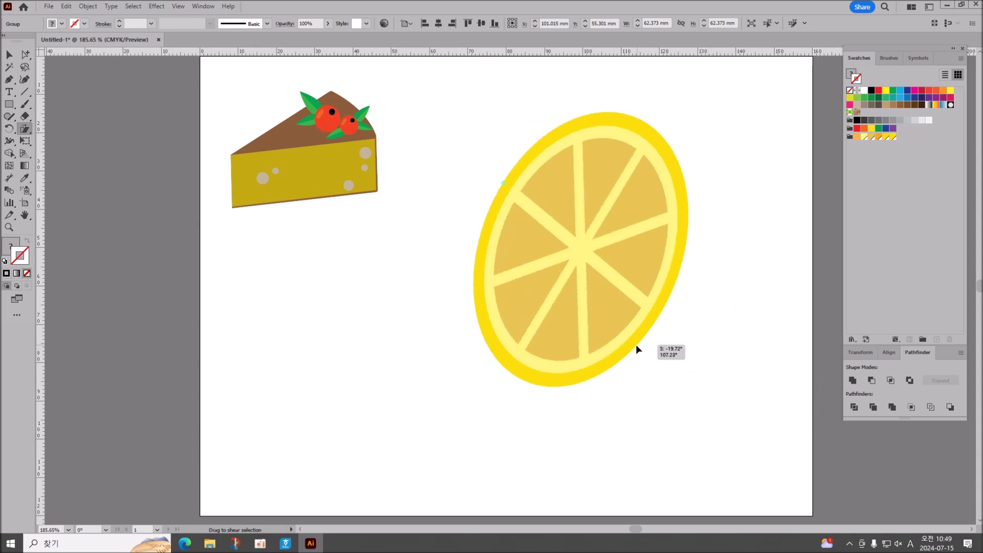
left_click_drag(636, 345, 643, 329)
Step: Try a second freehand shear about the slice's upper rim and shrink the slice to about 49 mm wide
key("super")
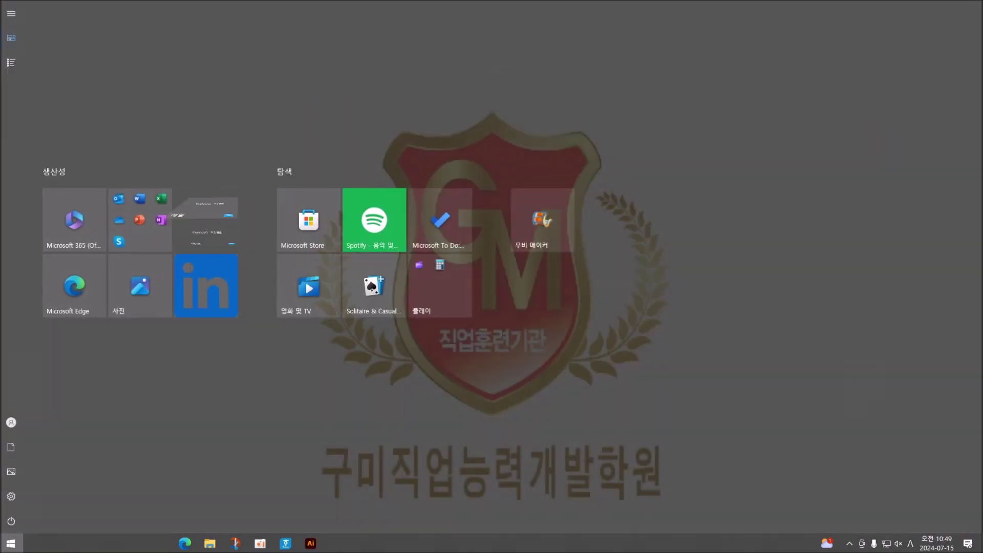
key("super")
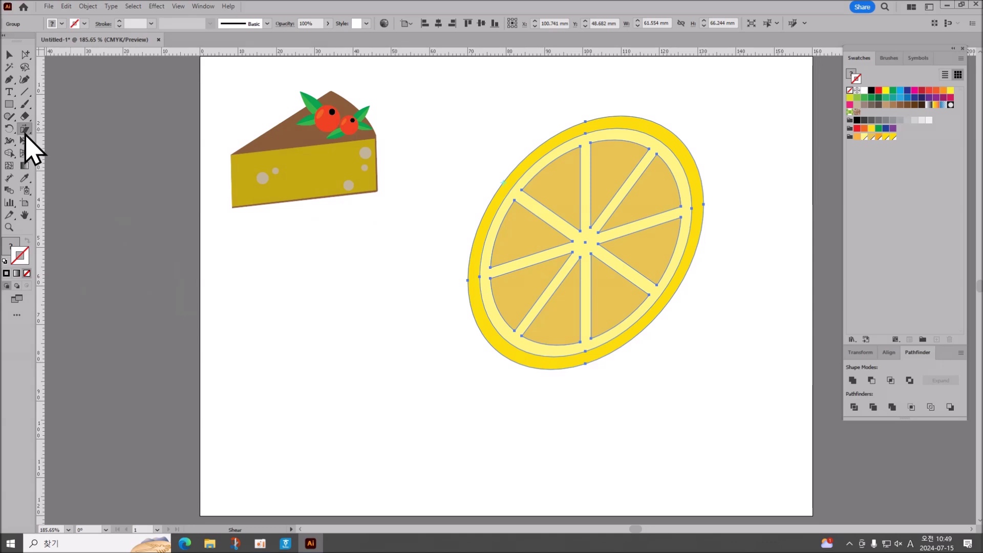
left_click(559, 131)
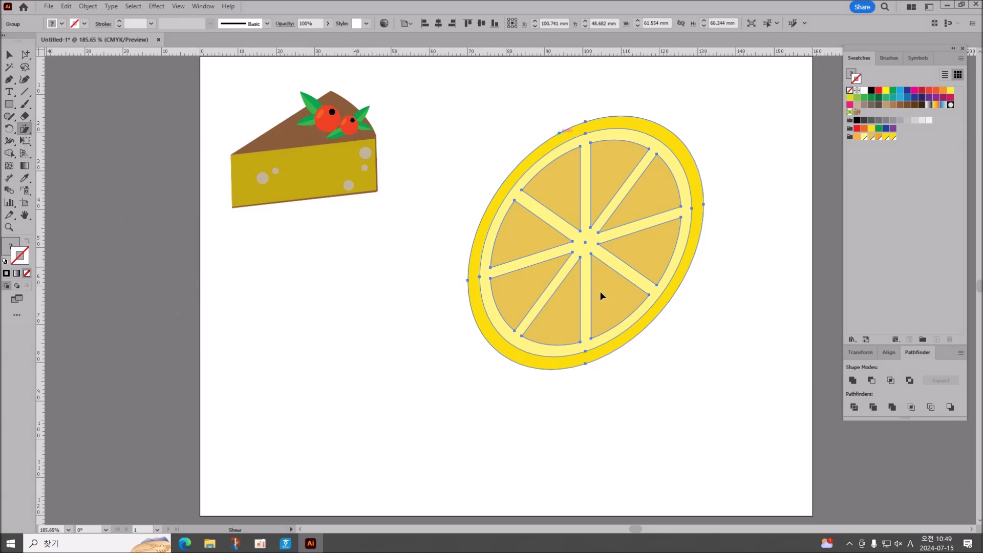
left_click_drag(616, 353, 573, 352)
left_click(9, 54)
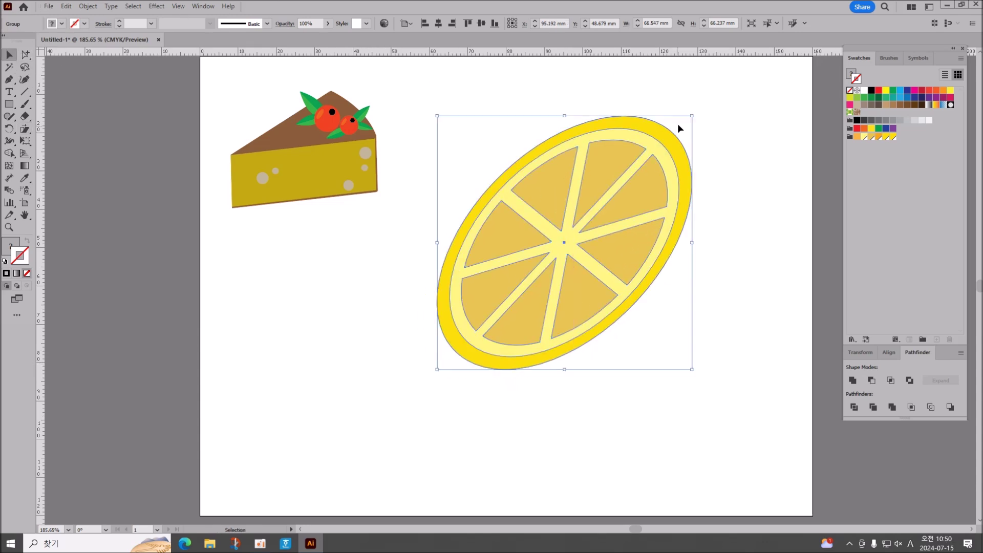
left_click_drag(695, 113, 626, 183)
left_click_drag(577, 258, 581, 188)
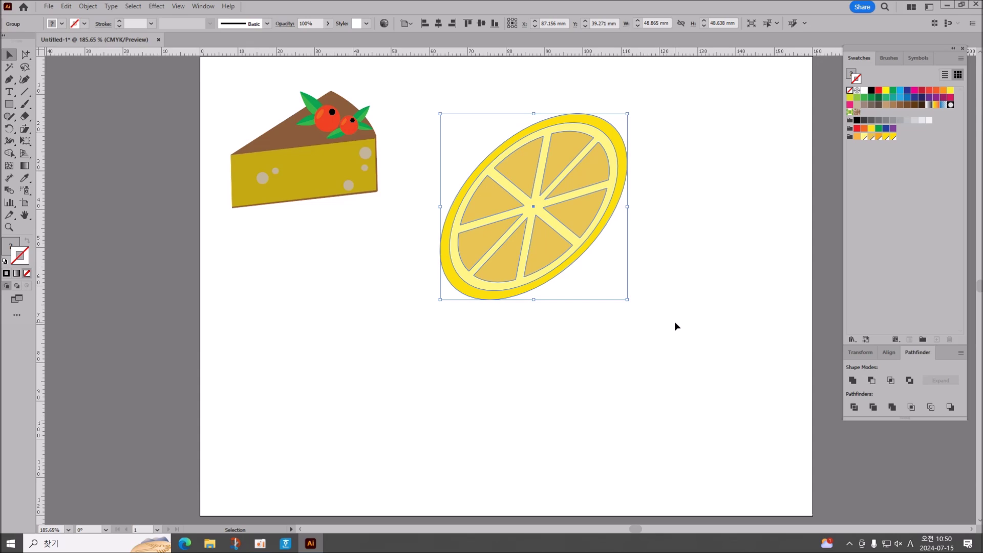
Step: Undo the slice's move, scaling and both freehand shears
key("ctrl+z")
key("ctrl+z")
key("ctrl+z")
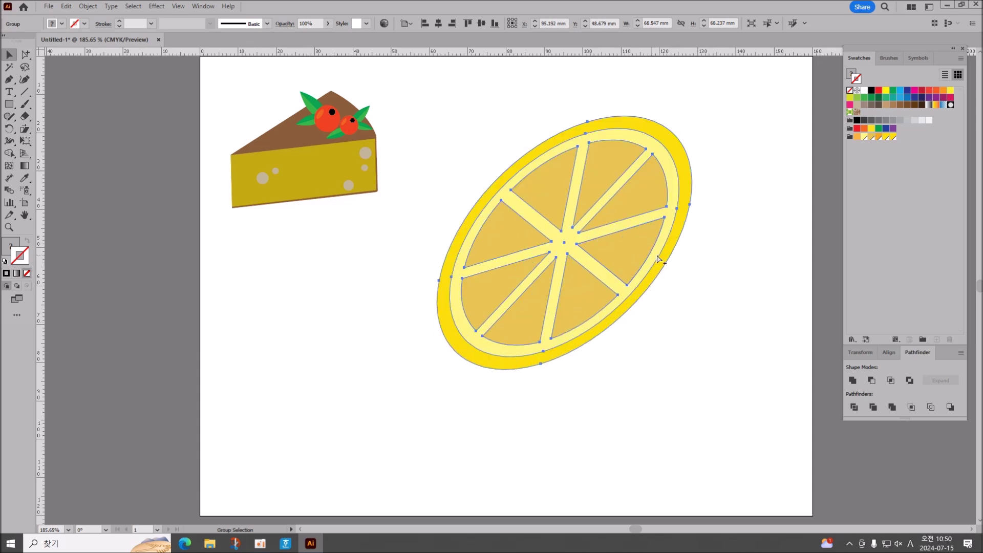
key("ctrl+z")
key("ctrl+z")
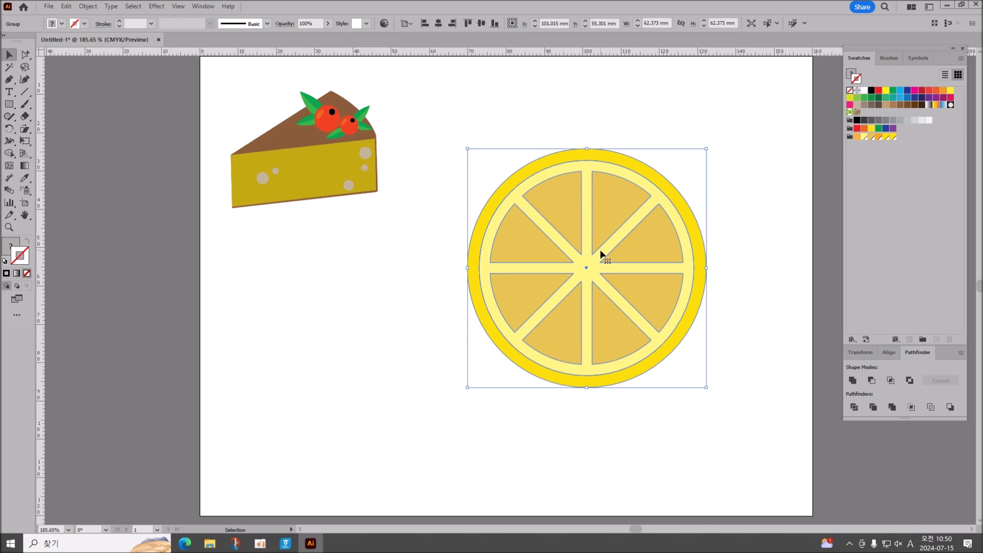
Step: Place a copy of the slice, shrunk to less than half size, well below the cake and move the original up about 9 mm
key("a")
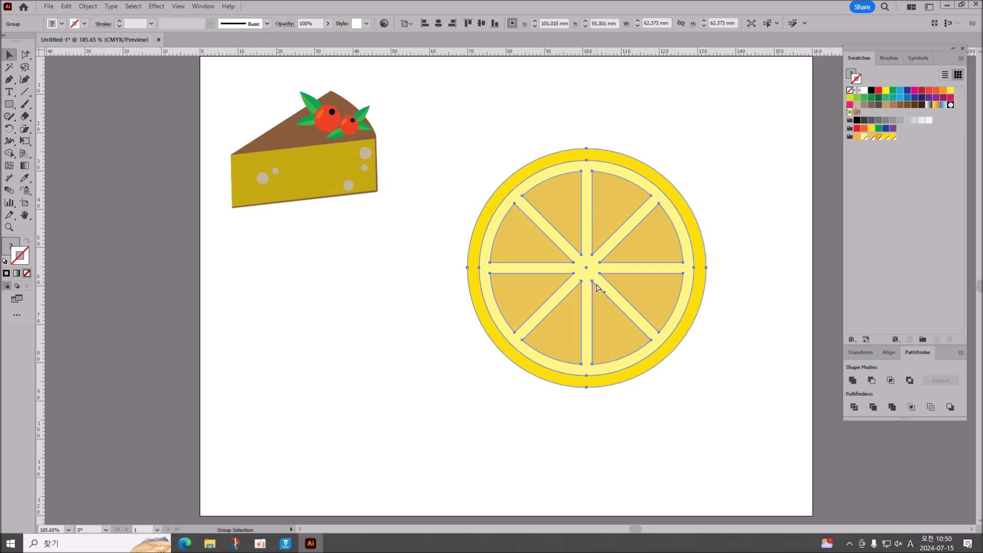
key("v")
left_click_drag(600, 289, 389, 415)
left_click_drag(491, 276, 363, 403)
left_click(589, 261)
left_click_drag(568, 221, 573, 186)
Step: Try a 20° shear along the horizontal axis on the large slice and undo it
double_click(24, 129)
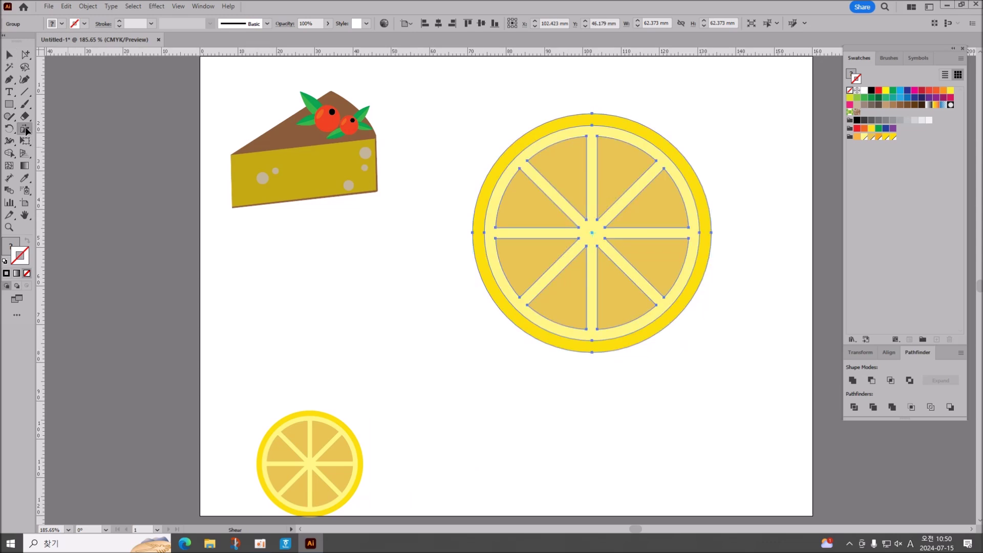
type("20")
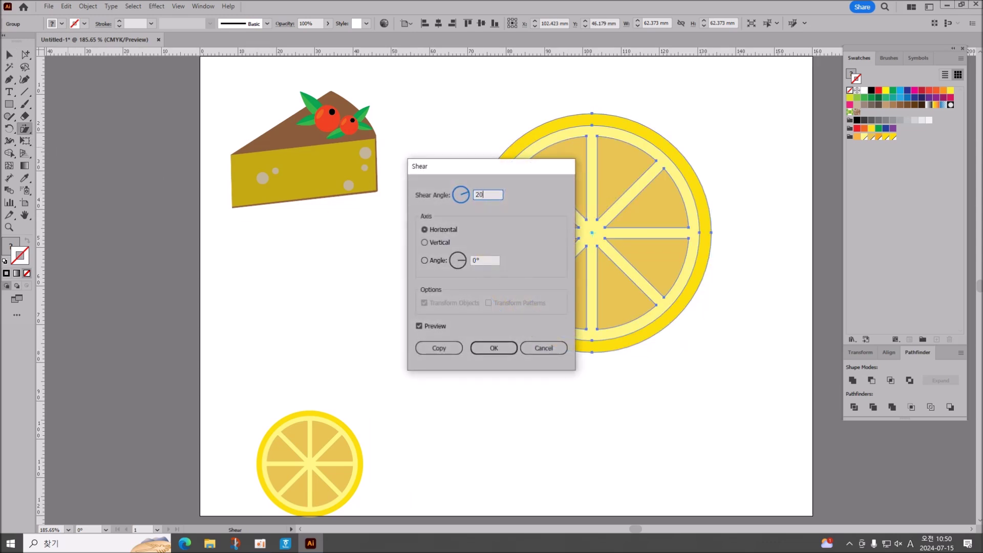
left_click(494, 347)
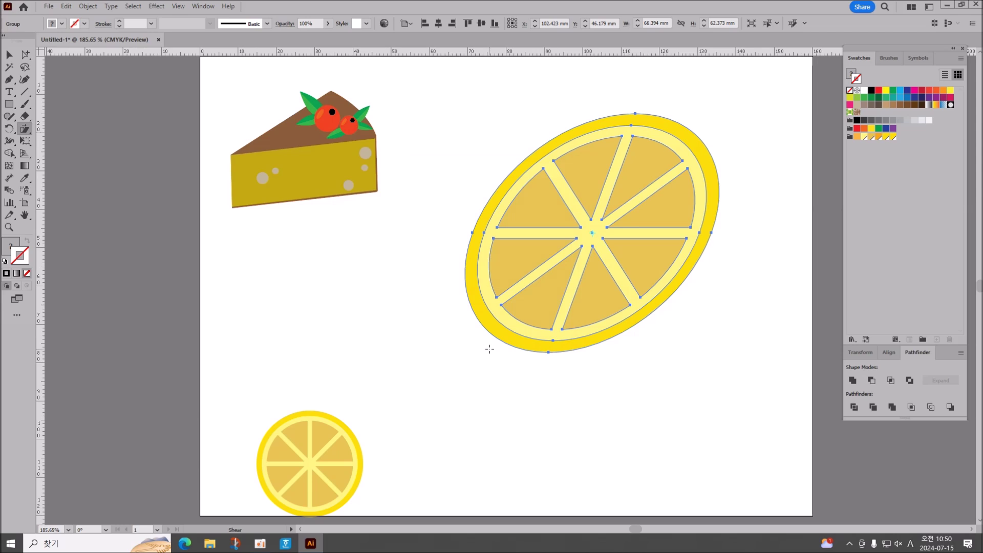
key("ctrl+z")
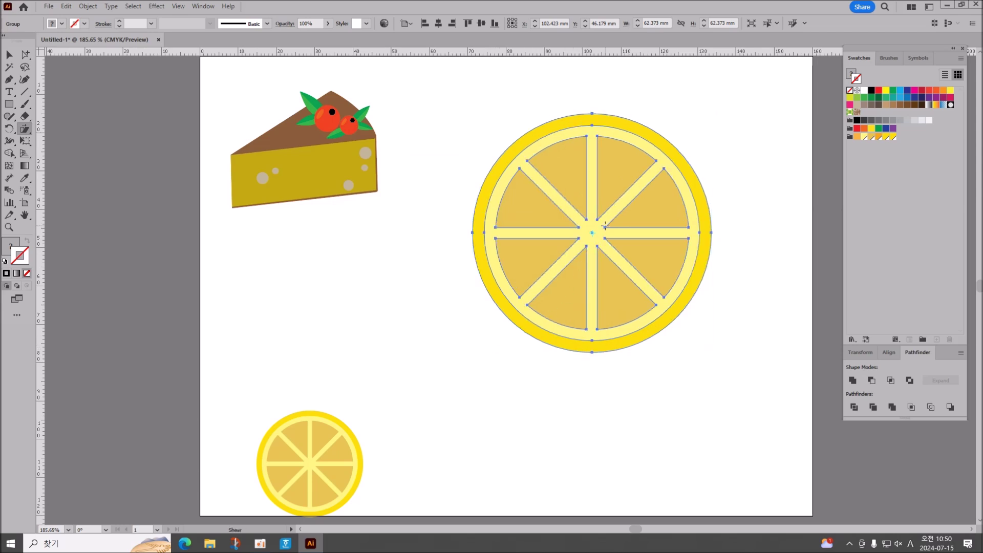
Step: Shear the large citrus slice by 20° along the horizontal axis
left_click(10, 55)
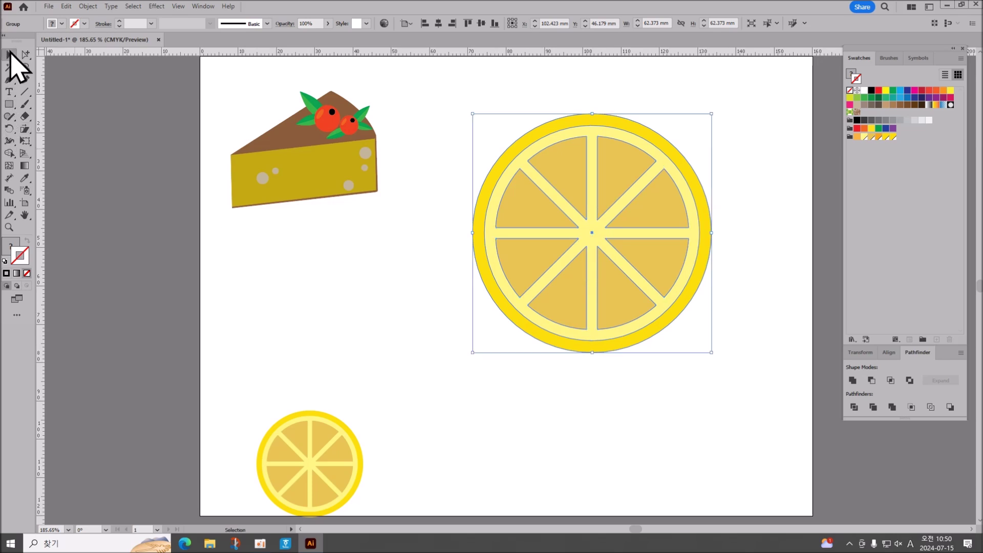
left_click(563, 422)
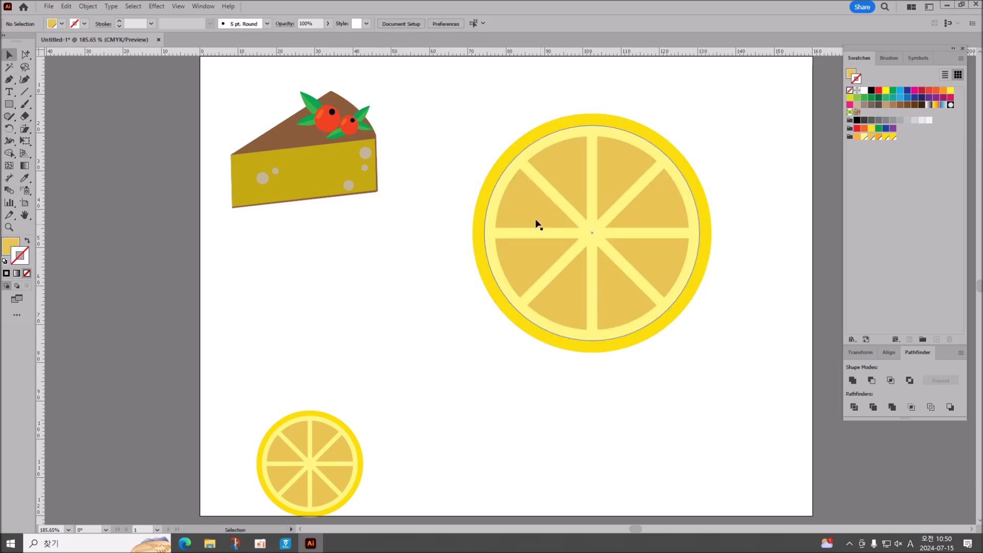
left_click(561, 181)
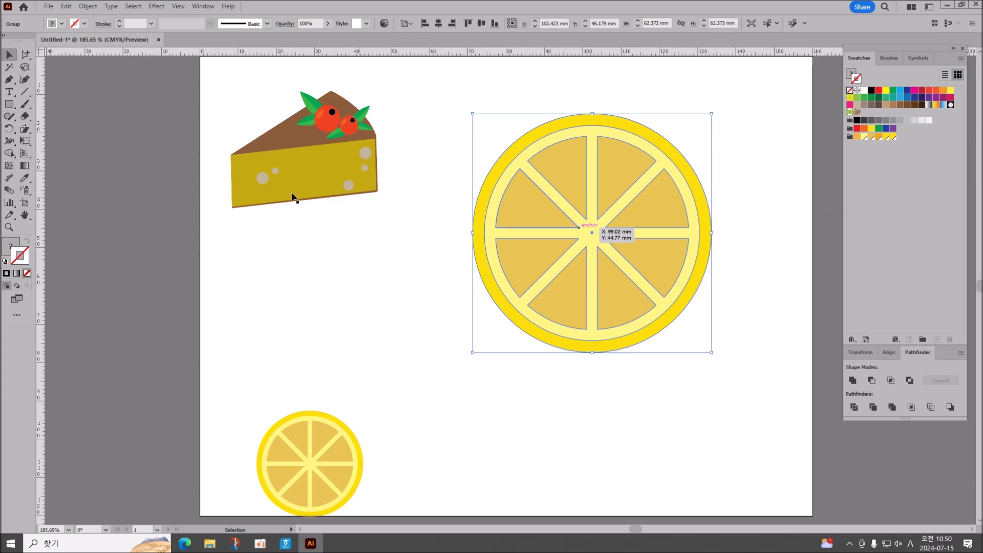
left_click(25, 129)
left_click_drag(29, 134, 68, 141)
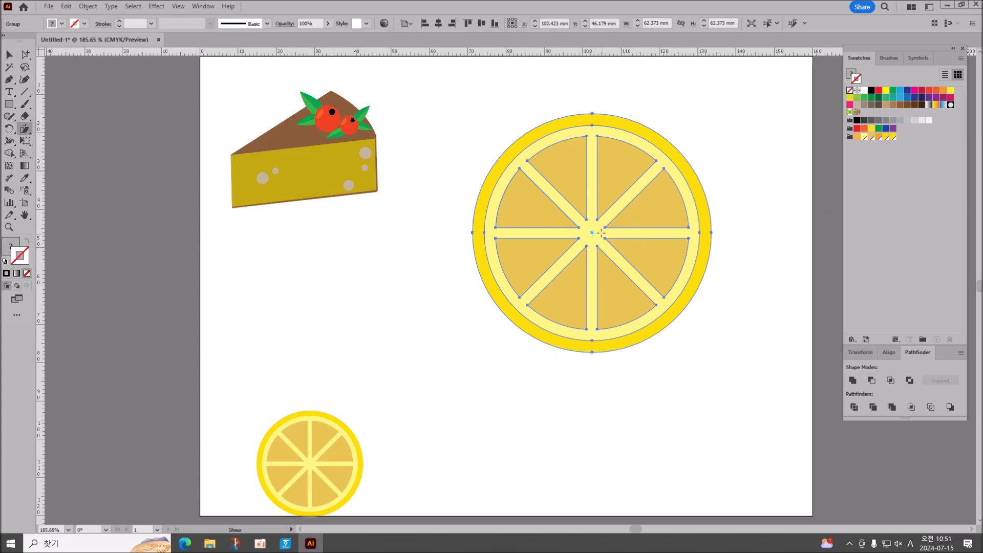
double_click(22, 131)
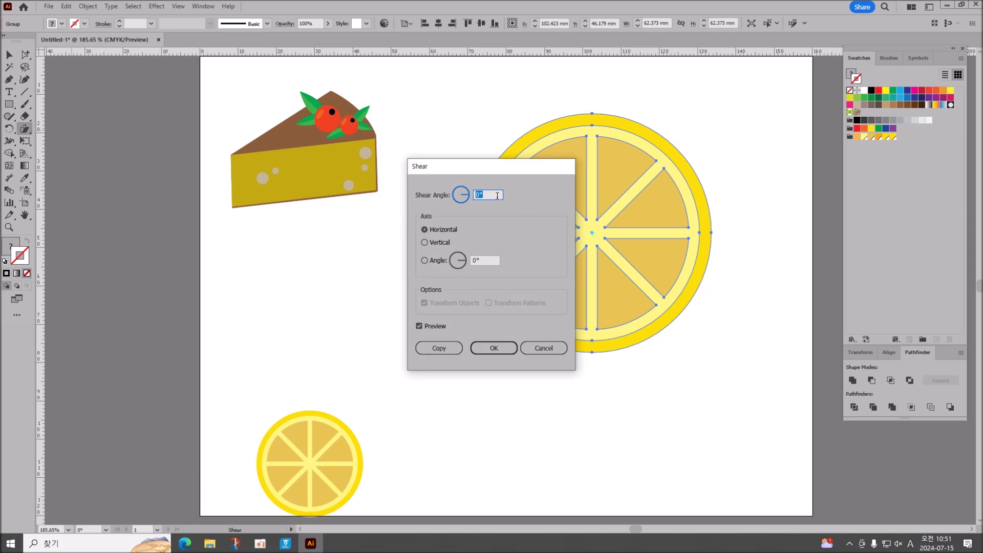
type("60")
key("BackSpace")
type("20")
key("BackSpace")
key("BackSpace")
key("BackSpace")
type("20")
left_click(494, 350)
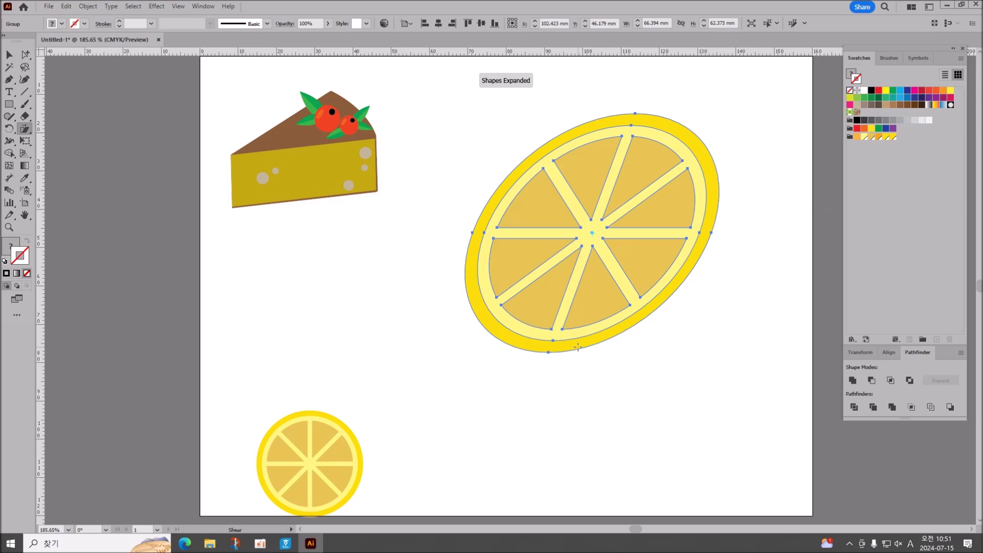
Step: Shrink the sheared slice to about 43 mm wide near the cake and move the small slice up and slightly to the right
left_click(9, 54)
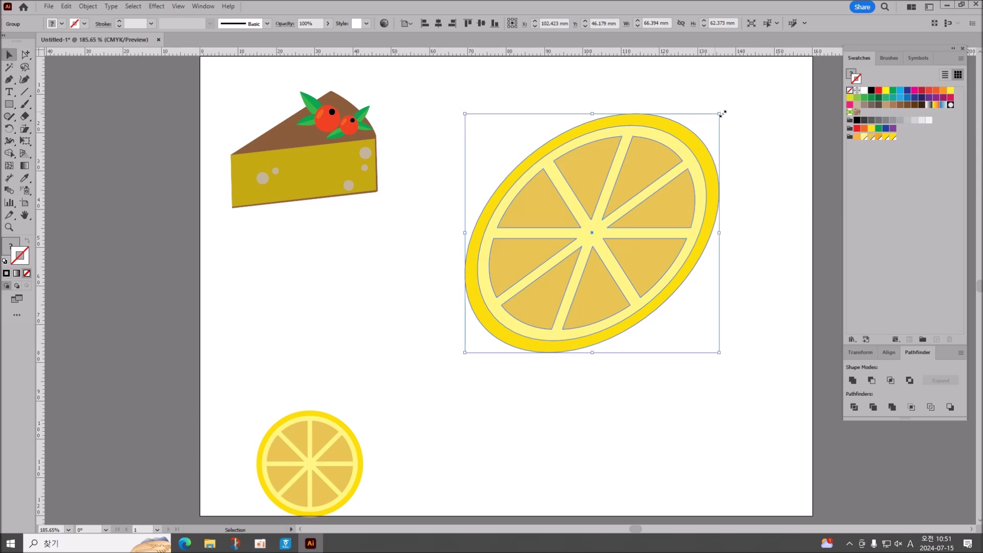
left_click_drag(720, 113, 630, 197)
left_click_drag(557, 290, 540, 212)
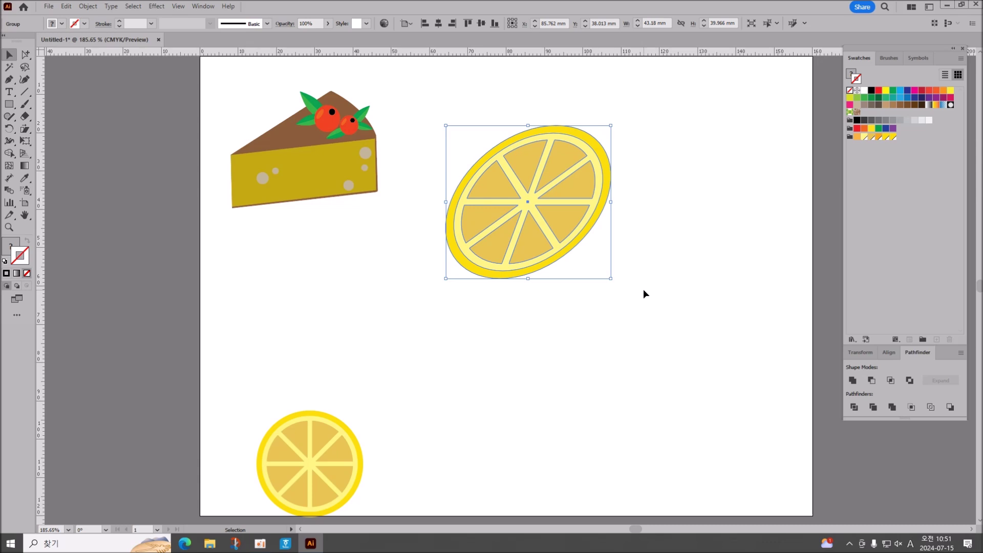
left_click_drag(302, 454, 324, 391)
Step: Try to reduce the small slice to its right half by deleting the rings' left anchor points and the left segments
left_click(9, 80)
left_click(25, 55)
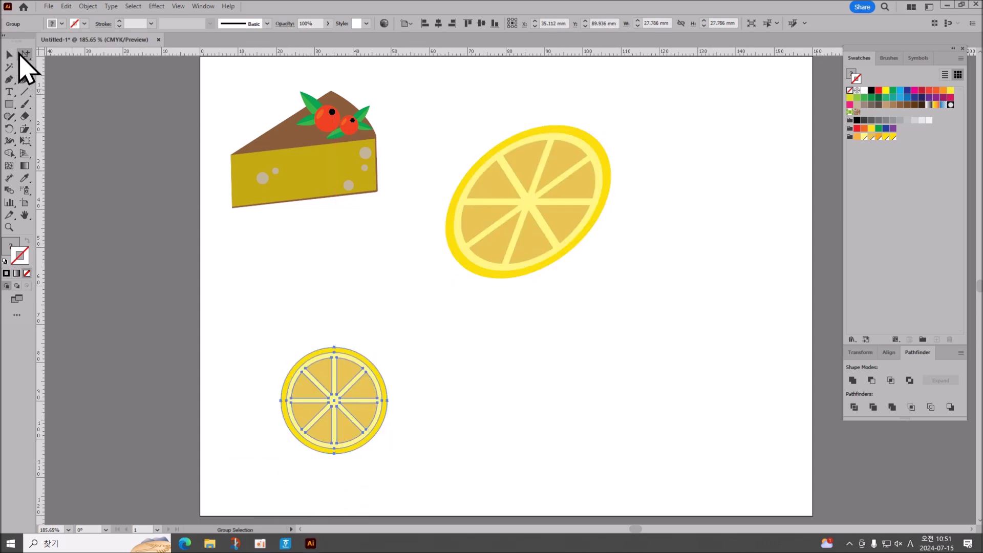
left_click(257, 404)
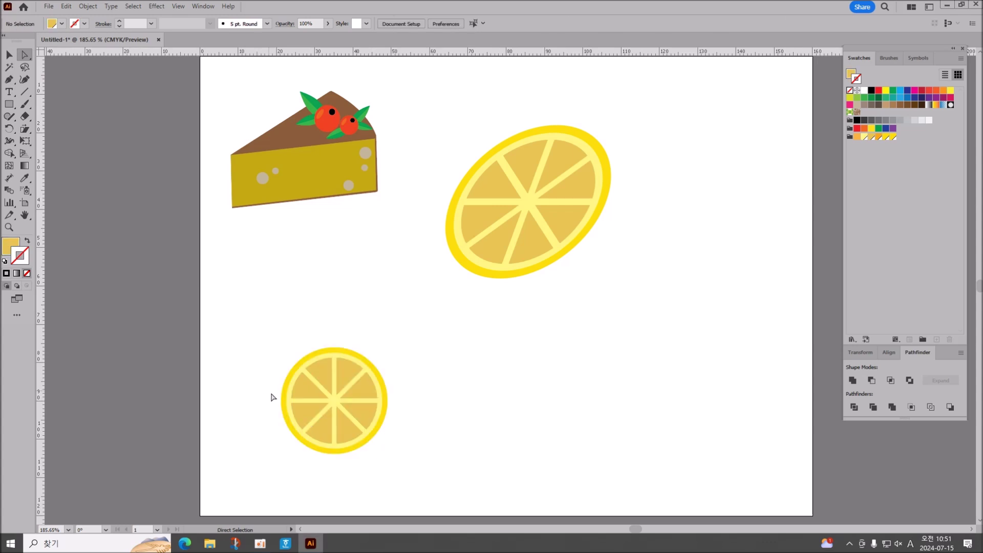
left_click(282, 401)
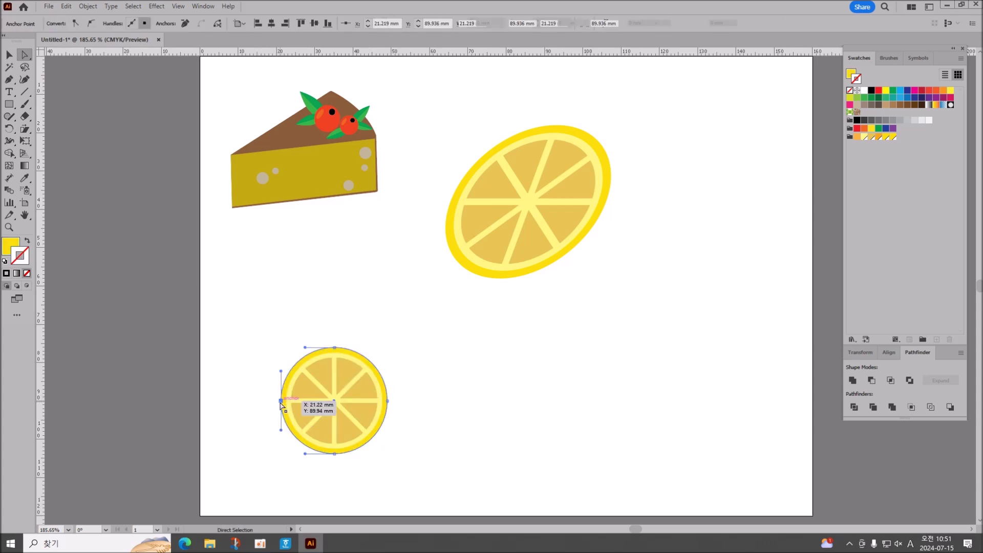
key("Delete")
left_click(287, 403)
key("Delete")
left_click(309, 389)
key("Delete")
left_click(318, 378)
key("Delete")
left_click(309, 417)
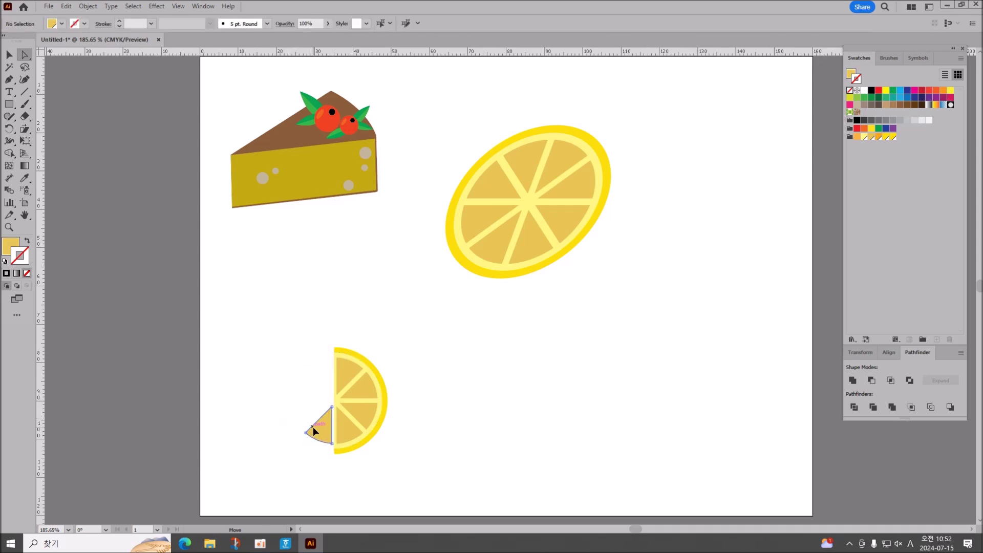
key("Delete")
left_click(315, 433)
key("Delete")
Step: Undo all the deletions on the small slice
key("ctrl+z")
key("ctrl+z")
key("ctrl+z")
key("ctrl+z")
key("ctrl+z")
key("ctrl+z")
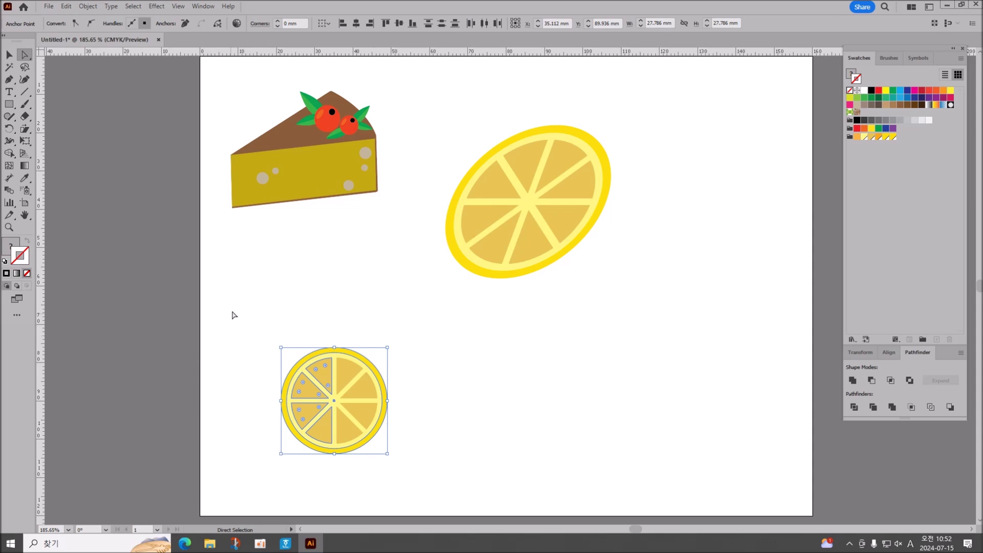
Step: Move the sheared slice straight up about 6 mm so it sits level with the cake
left_click(9, 54)
left_click(289, 285)
left_click_drag(496, 235, 496, 204)
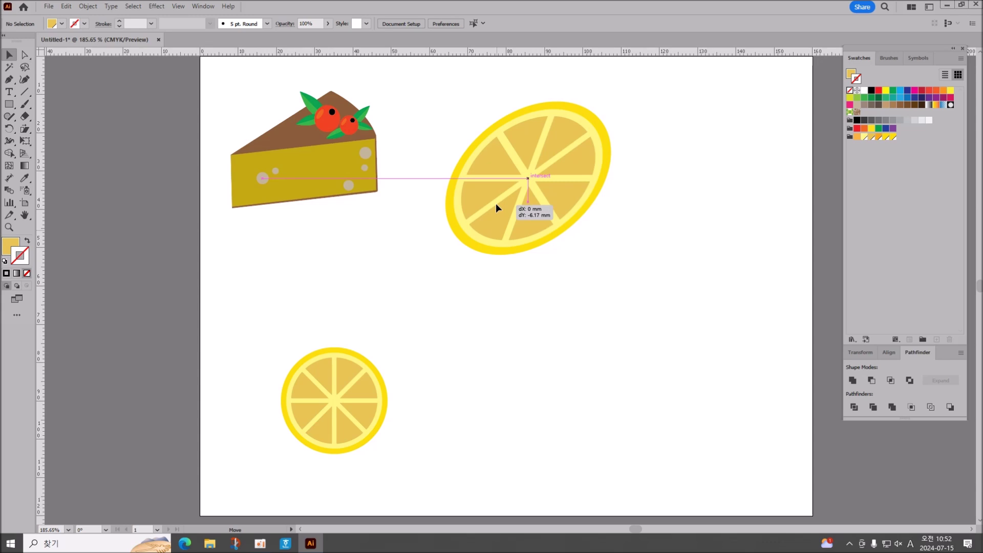
left_click_drag(496, 203, 496, 204)
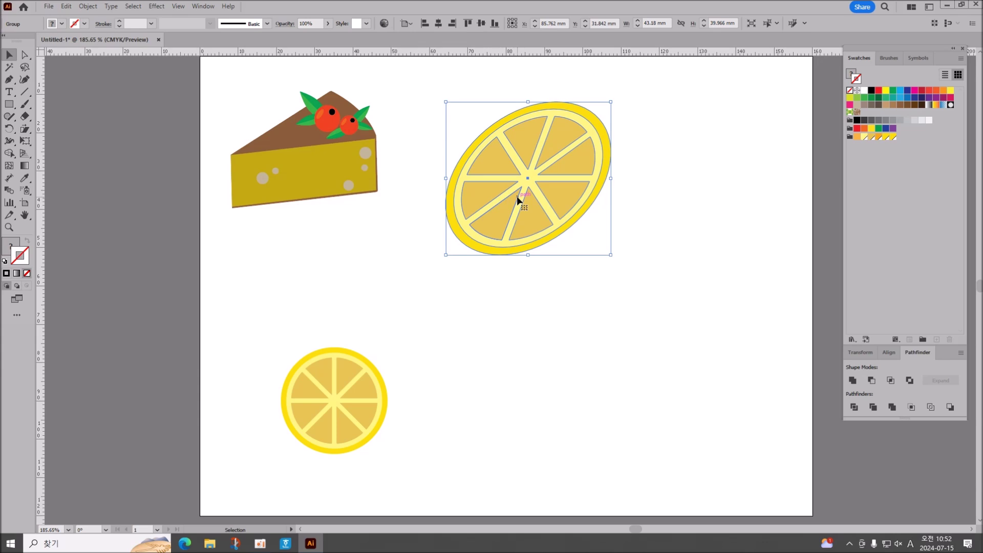
Step: Try drawing an ellipse over the sheared slice and sending it to the back
left_click(9, 104)
left_click(58, 129)
left_click_drag(466, 134, 621, 308)
key("ctrl+shift+bracketleft")
key("ctrl+shift+a")
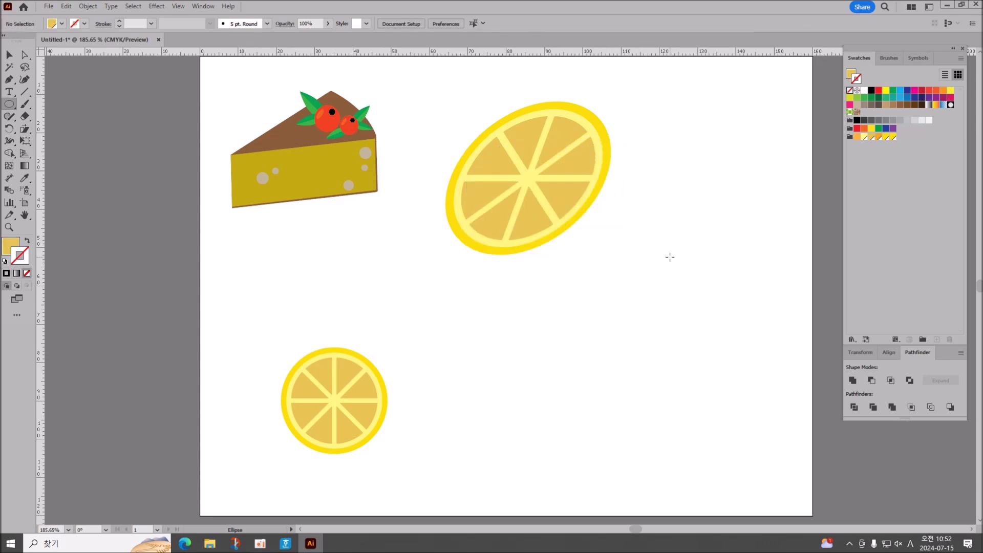
Step: Place a copy of the sheared slice about 5 mm right and 5 mm down, and give it an orange stroke
left_click(9, 55)
left_click_drag(561, 229, 583, 255)
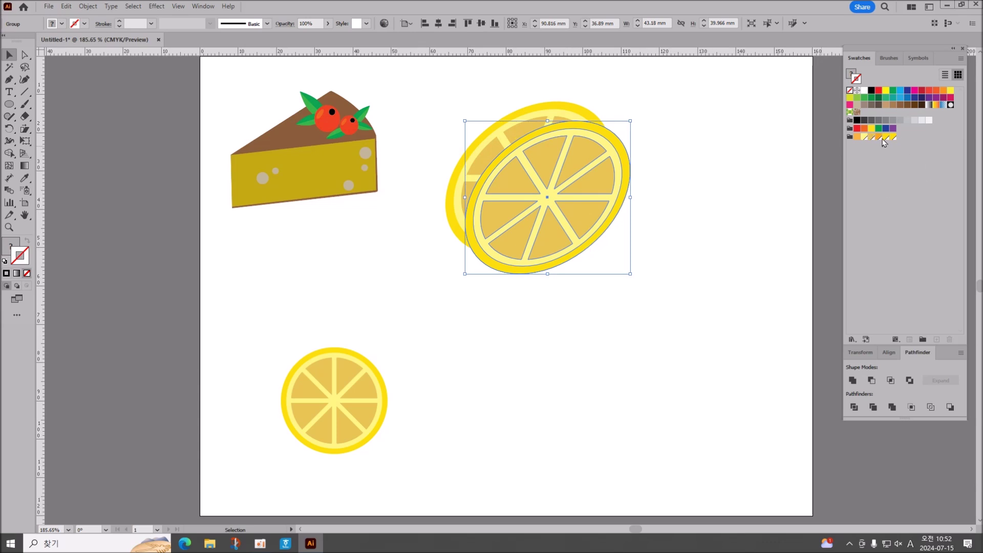
left_click(880, 137)
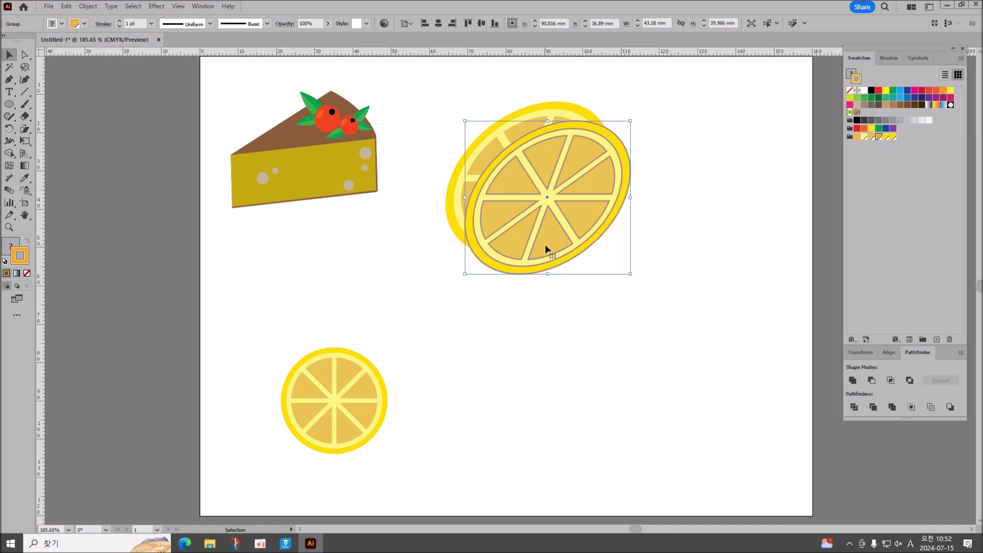
Step: Ungroup the copied slice and unite its parts into one solid ellipse
key("ctrl+shift+p")
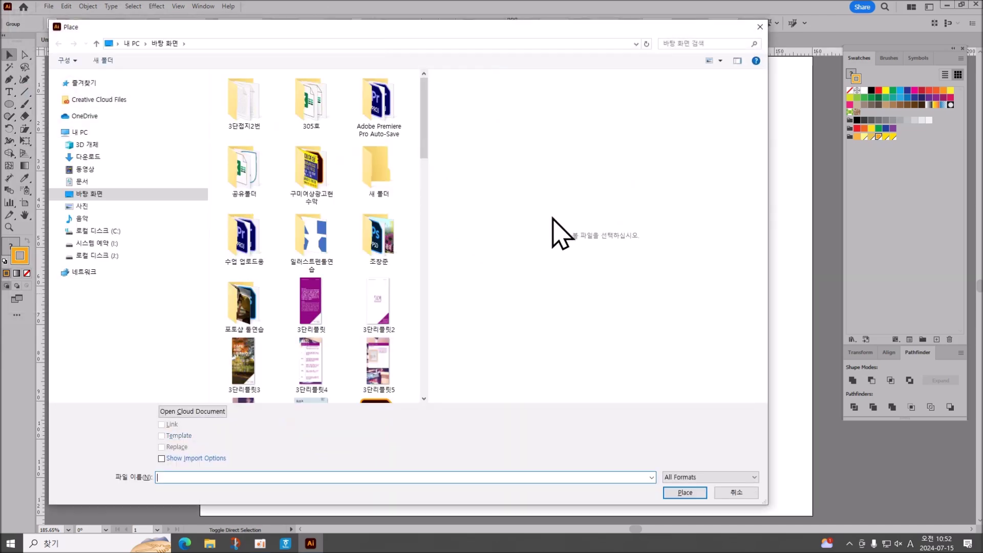
key("Escape")
key("ctrl+shift+g")
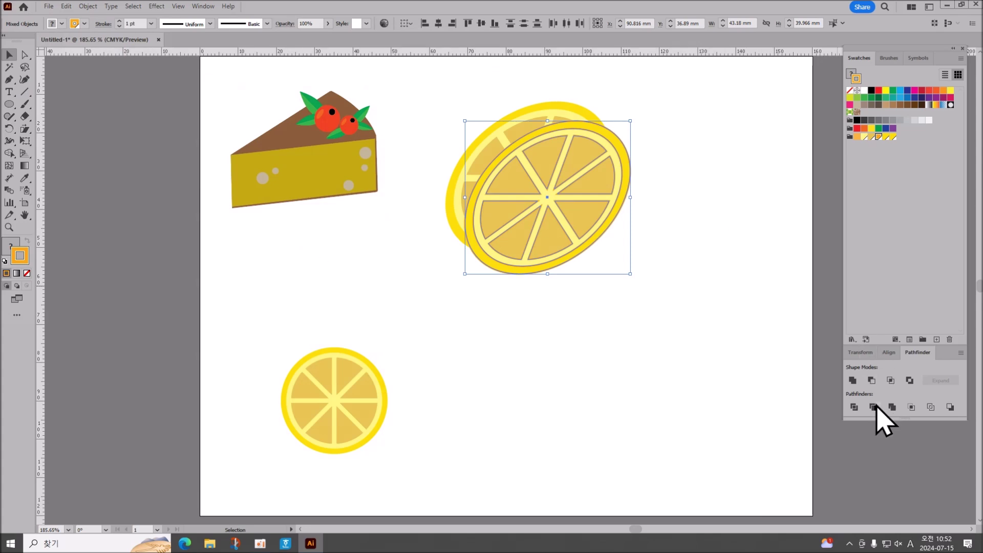
left_click(852, 380)
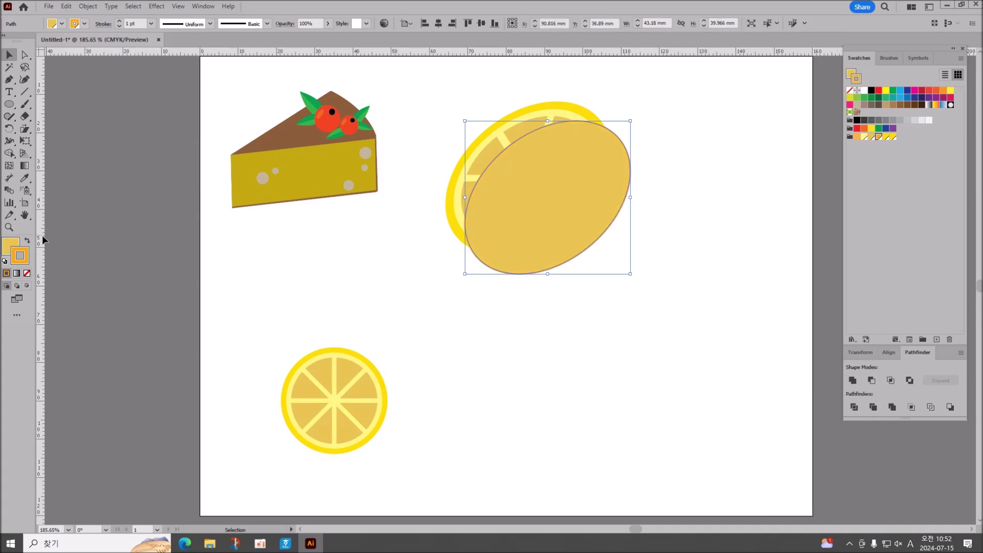
Step: Fill the united ellipse with orange and no stroke, and fit it behind the sheared slice with slightly less height
left_click(28, 243)
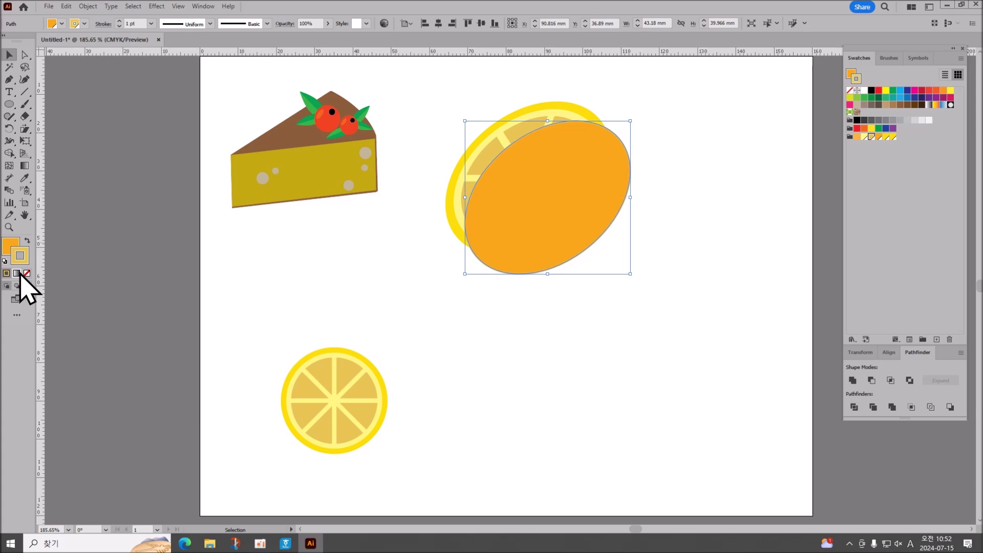
left_click(27, 273)
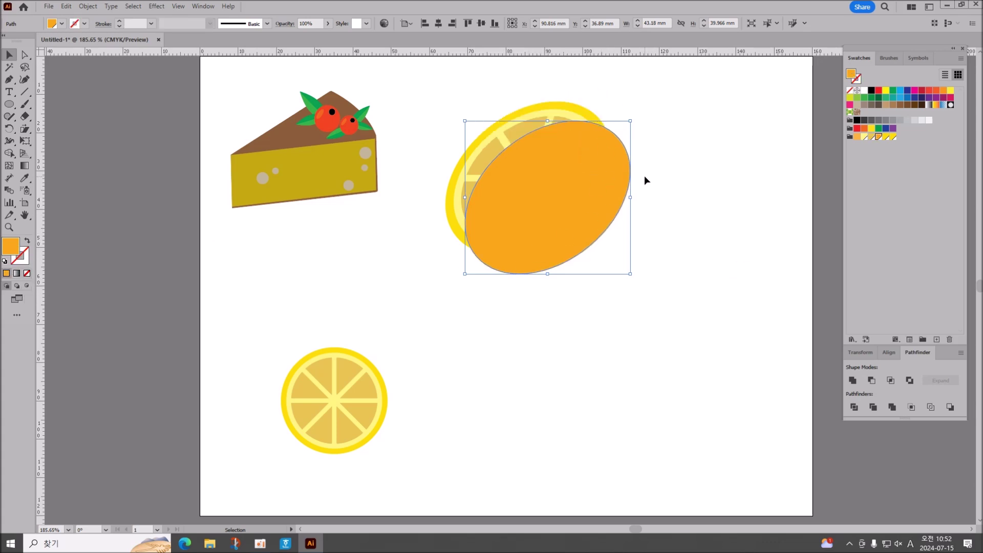
key("ctrl+shift+bracketleft")
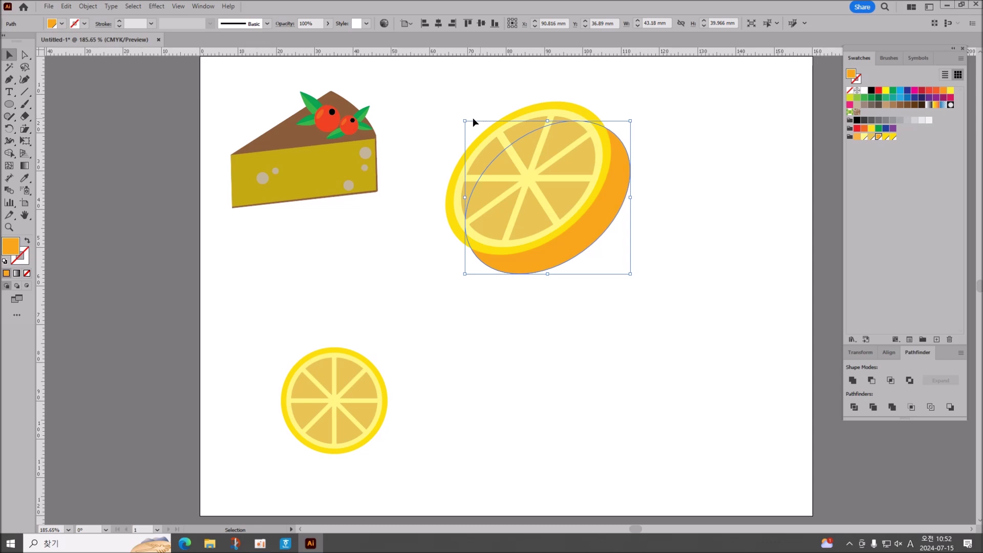
left_click_drag(466, 122, 467, 114)
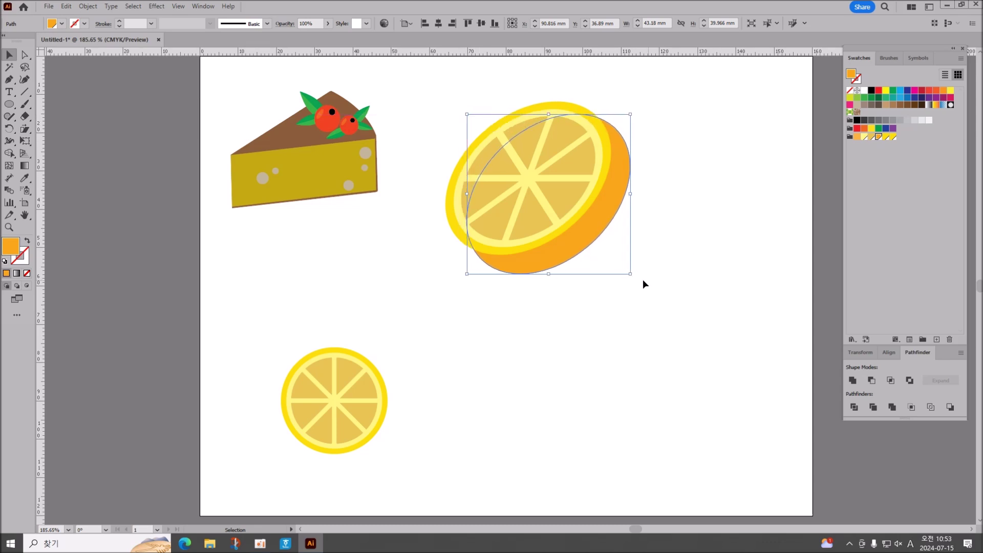
left_click(635, 278)
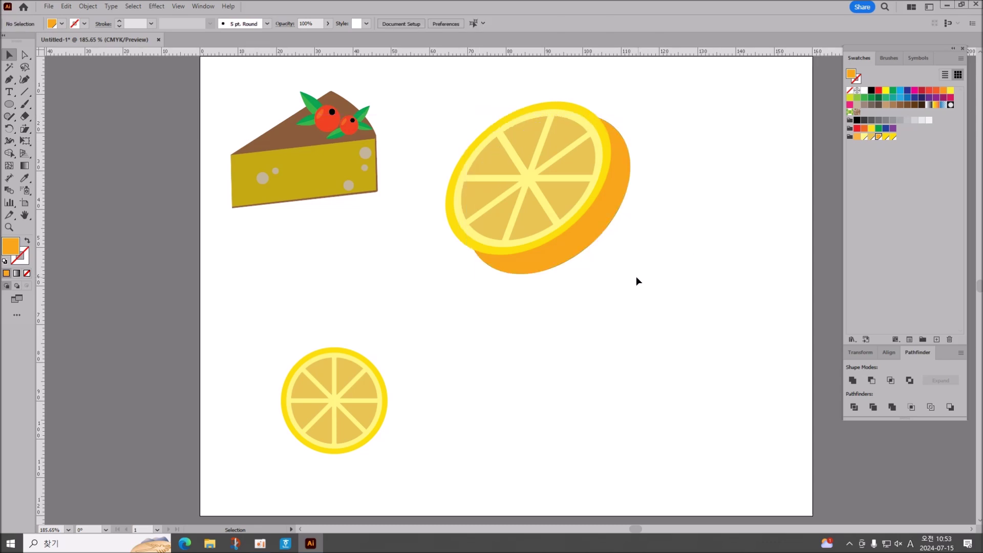
Step: Try stretching and rotating the orange backing shape, and delete it
left_click(605, 233)
left_click_drag(631, 275, 641, 283)
left_click_drag(641, 114, 625, 124)
left_click_drag(467, 282, 472, 279)
key("Delete")
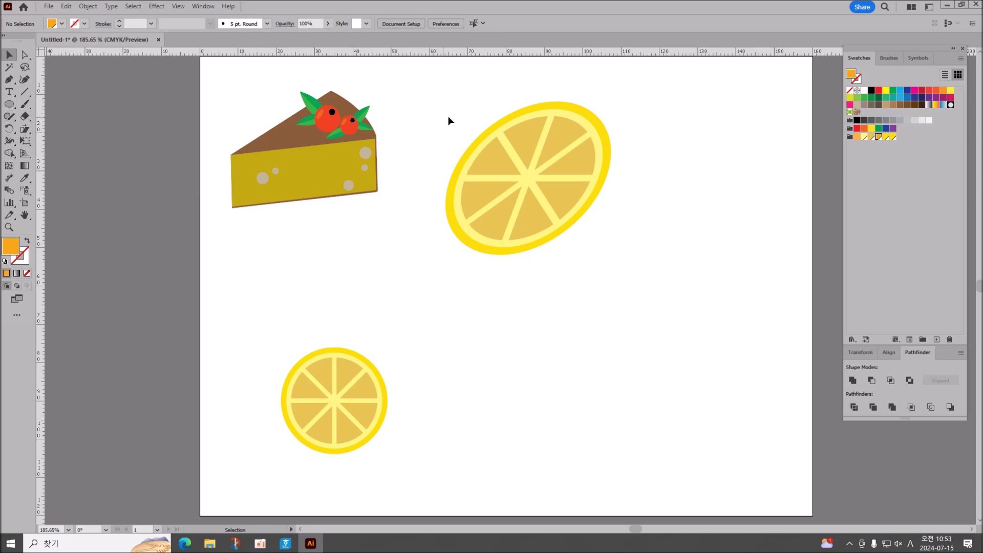
Step: Draw an orange ellipse about 44 × 45 mm over the sheared slice and send it to the back
left_click_drag(589, 264, 588, 264)
left_click(10, 104)
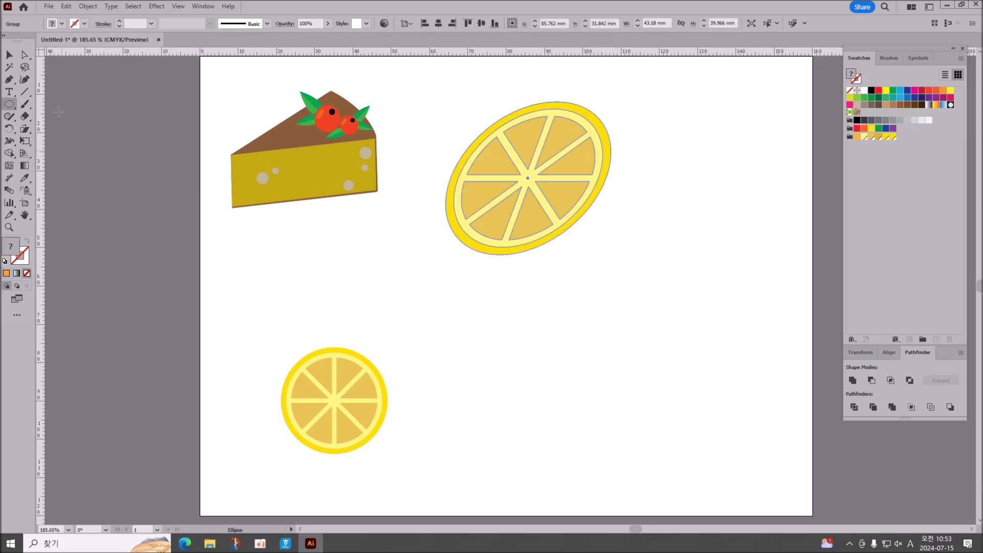
left_click_drag(467, 113, 638, 288)
key("ctrl+shift+bracketleft")
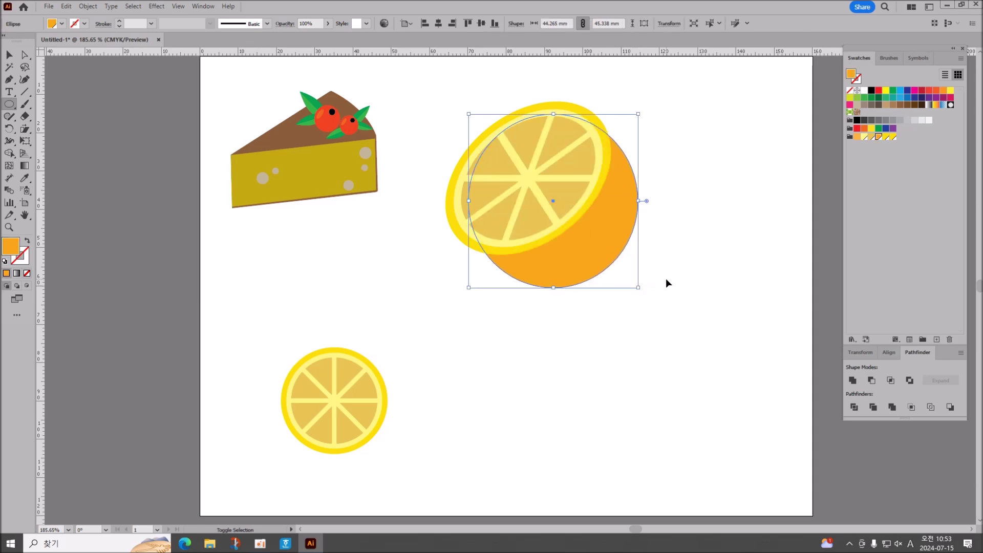
Step: Reshape the orange ellipse to about 50 × 41 mm and rotate it slightly counterclockwise behind the slice
left_click_drag(469, 288, 446, 281)
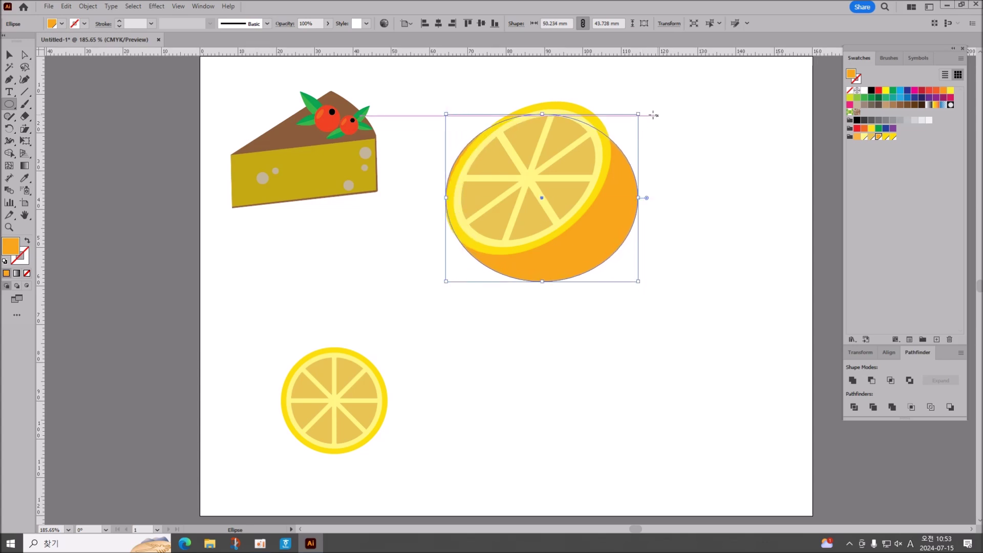
mouse_move(640, 114)
left_mouse_down()
mouse_move(650, 101)
mouse_move(643, 109)
left_mouse_up()
left_click_drag(646, 279, 631, 264)
left_click_drag(626, 109, 636, 98)
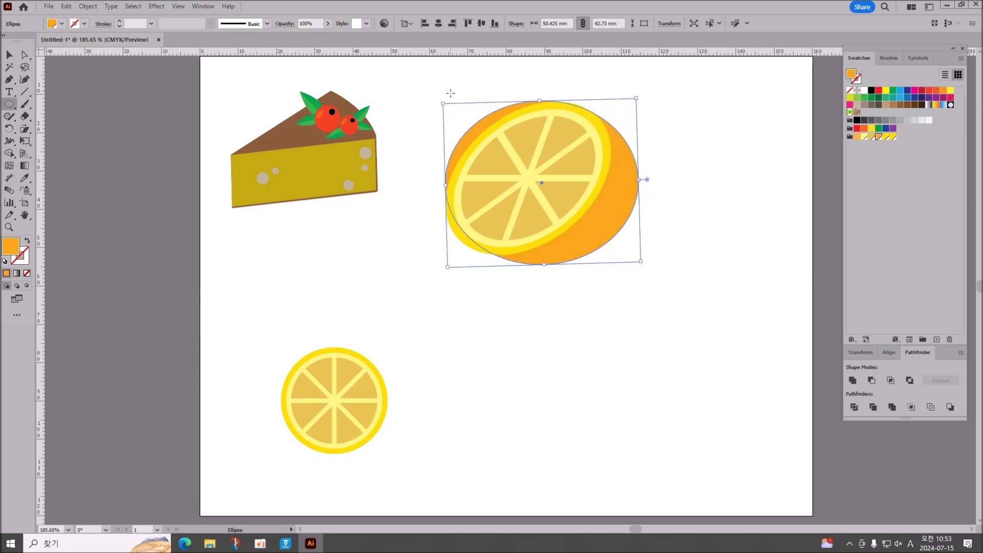
mouse_move(444, 104)
left_mouse_down()
mouse_move(457, 110)
mouse_move(439, 101)
mouse_move(438, 115)
mouse_move(447, 106)
left_mouse_up()
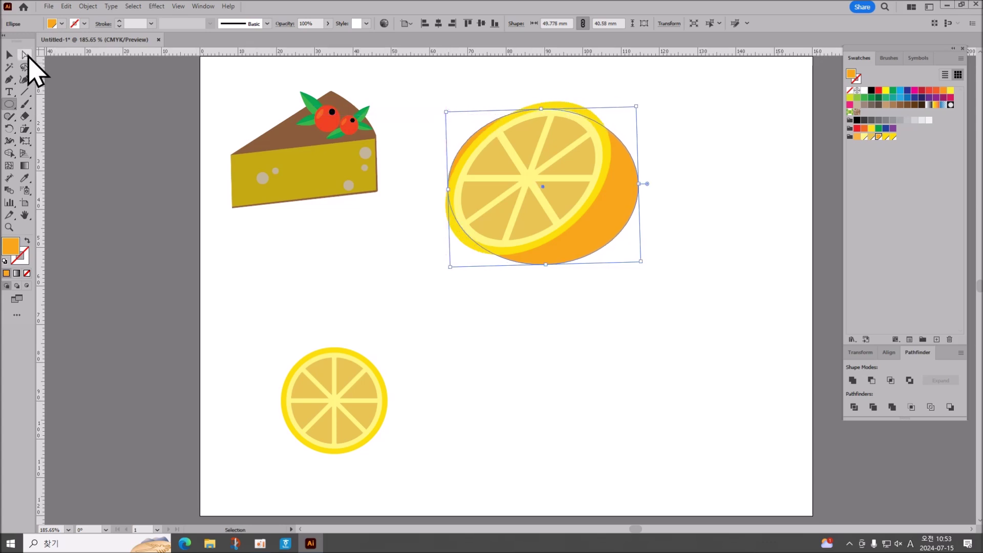
Step: Move the orange ellipse well below the slice and delete its top anchor point to leave only the lower half
left_click(25, 55)
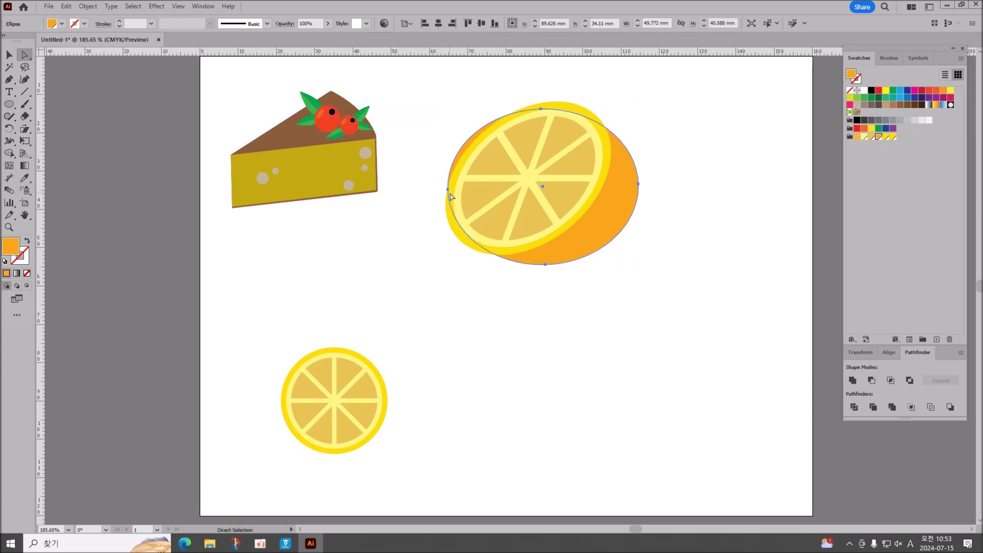
left_click_drag(611, 239, 645, 428)
left_click(576, 275)
key("Delete")
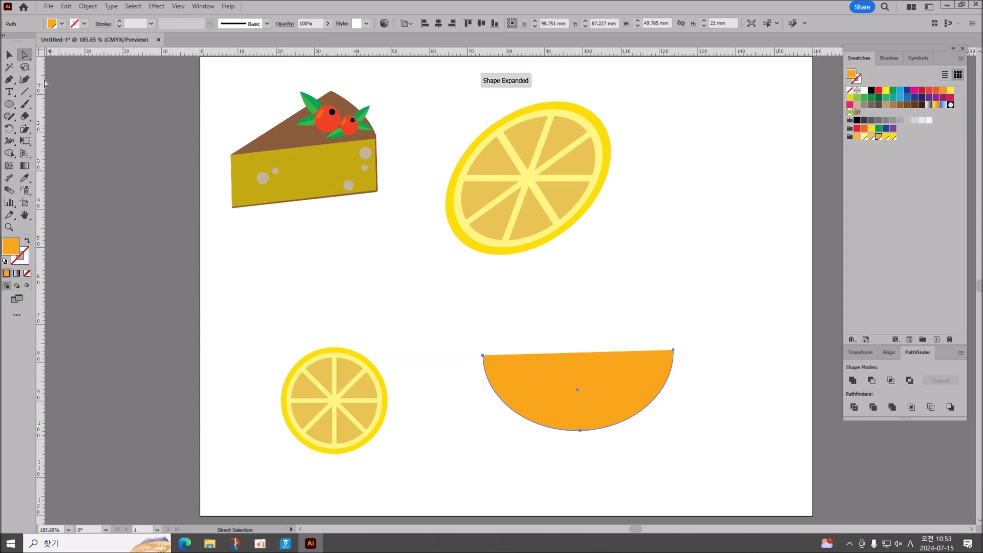
Step: Move the orange half-ellipse back behind the sheared slice and rotate and scale it so its straight edge spans the slice diagonally
left_click(9, 54)
left_click_drag(680, 431, 575, 202)
left_click_drag(604, 112, 595, 114)
left_click_drag(469, 250, 466, 246)
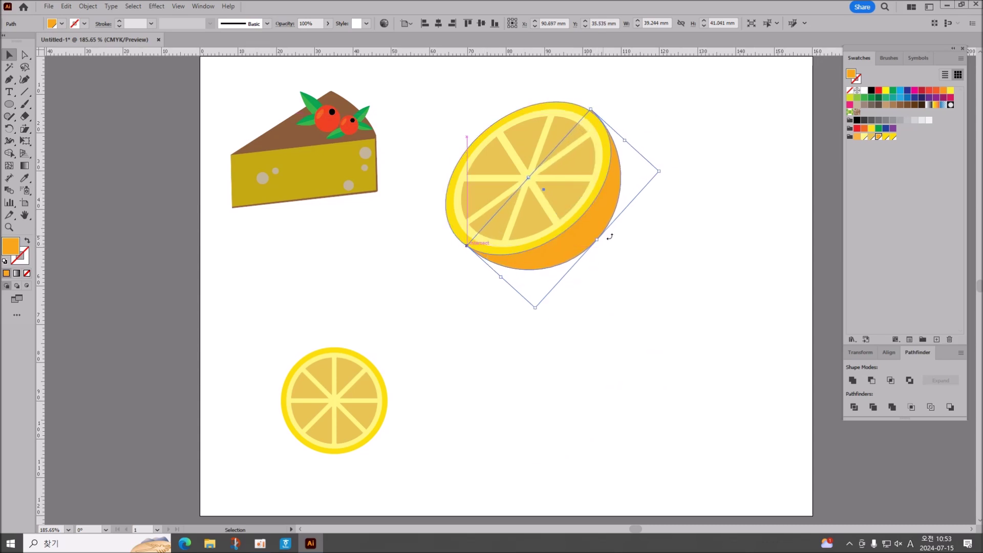
Step: Delete the orange half-ellipse and draw a new orange ellipse about 51 × 53 mm below the sheared slice
left_click(662, 313)
left_click_drag(604, 213, 735, 337)
key("Delete")
left_click(9, 103)
left_click_drag(461, 263, 657, 466)
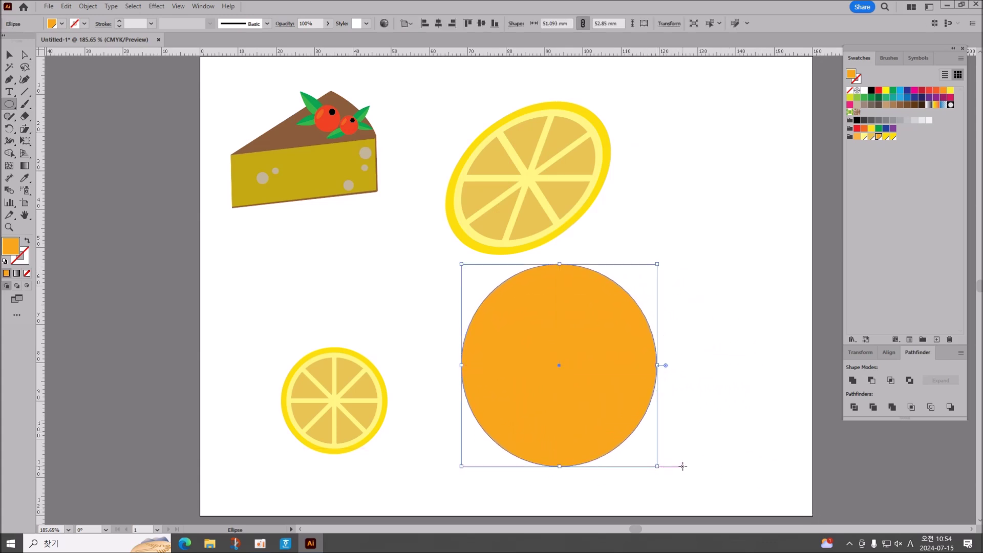
Step: Delete the left anchor point of the new orange ellipse to leave only its right half
left_click(25, 54)
left_click_drag(24, 55, 61, 65)
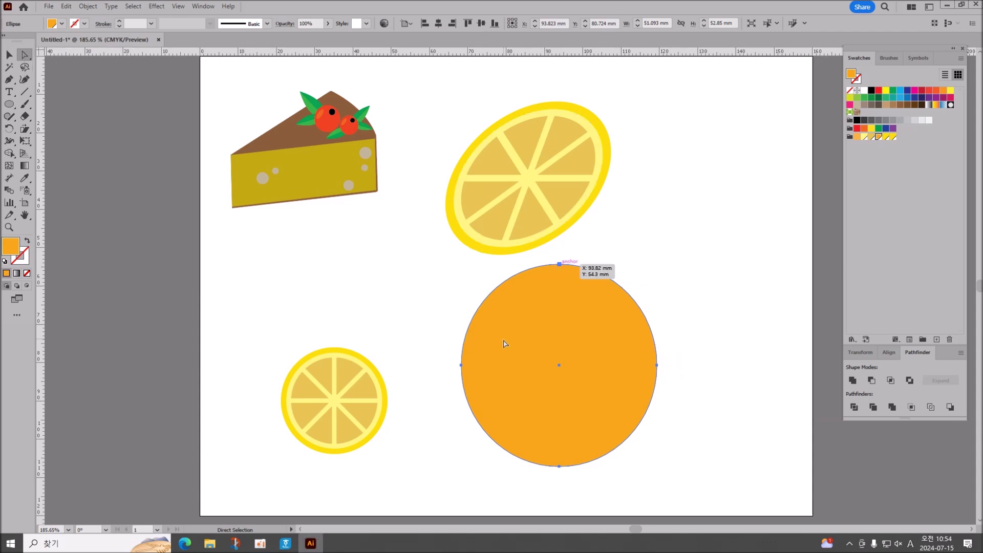
left_click(462, 365)
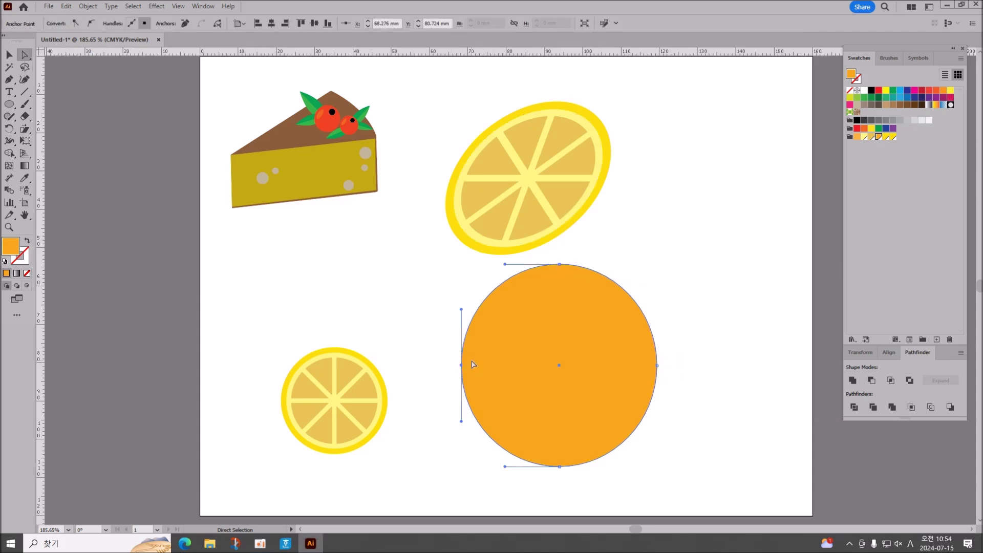
key("Delete")
Step: Rotate and scale the orange half so its straight edge spans the slice diagonally, about 44 × 40 mm, and send it to the back
left_click(9, 54)
left_click_drag(554, 259, 666, 250)
left_click_drag(617, 370, 571, 234)
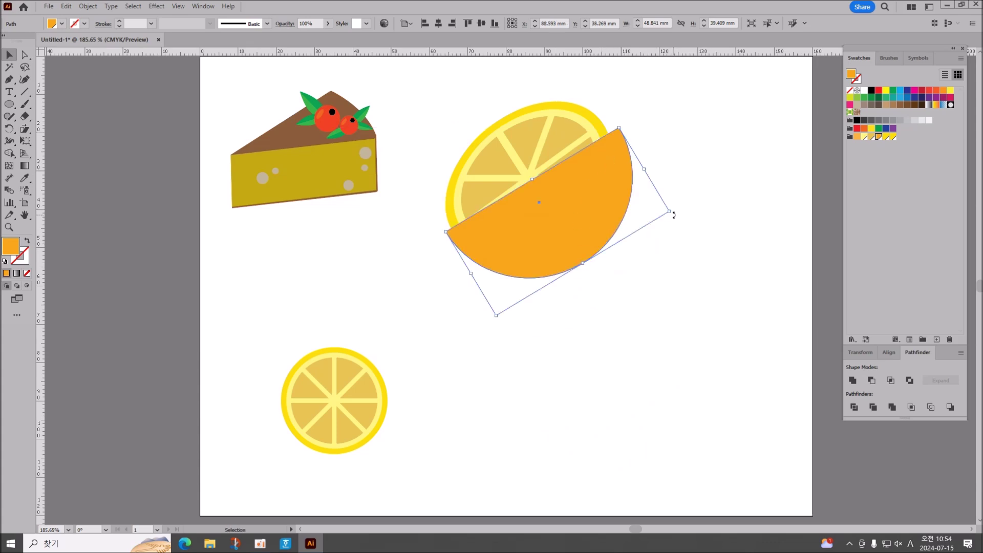
left_click_drag(674, 215, 674, 203)
left_click_drag(609, 122, 603, 125)
left_click_drag(448, 239, 452, 228)
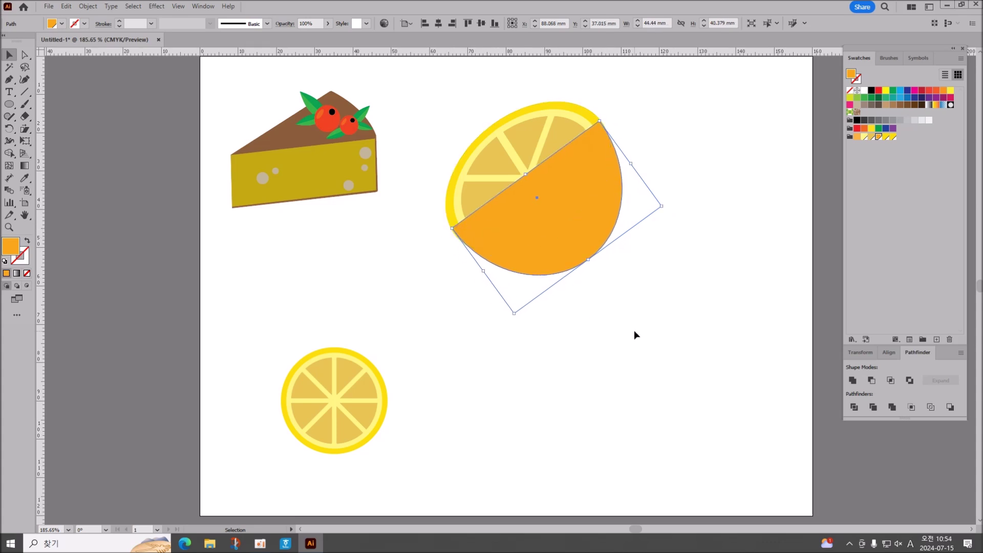
key("ctrl+shift+bracketleft")
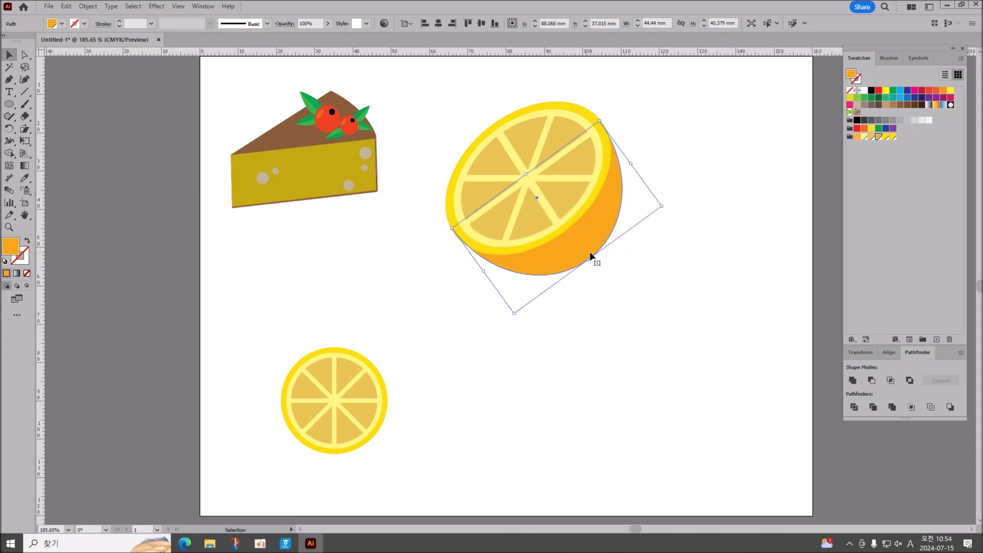
Step: Move the outermost anchor point of the orange half slightly upward to refine the peel's curve
left_click(24, 54)
left_click_drag(593, 258, 594, 254)
left_click(713, 256)
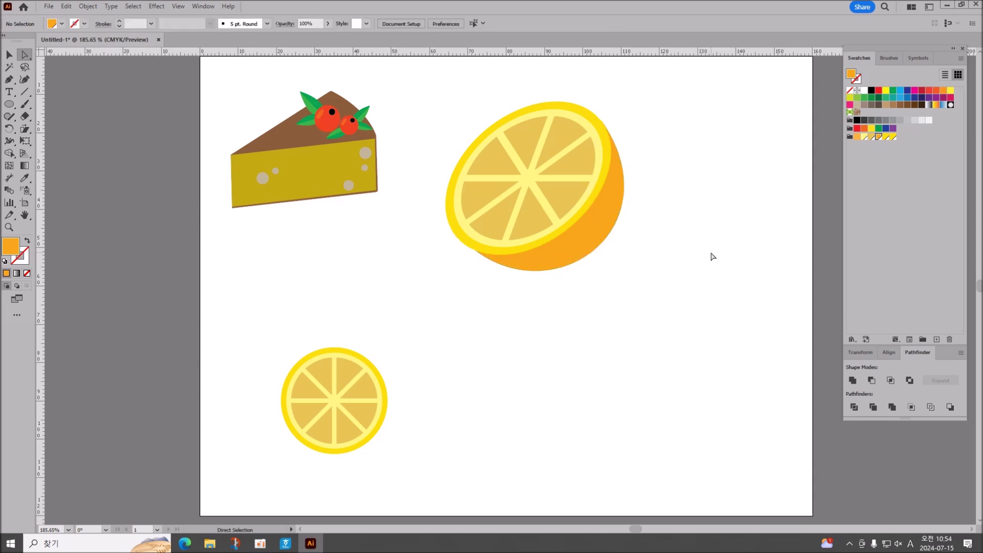
Step: Try pulling the orange half's outer anchor point slightly farther away from the slice
left_click(260, 544)
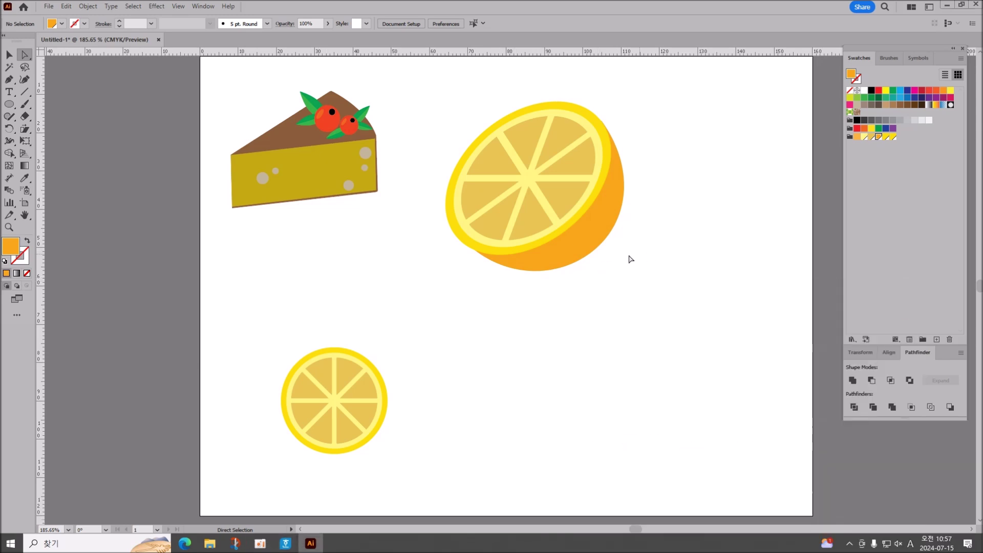
left_click(597, 252)
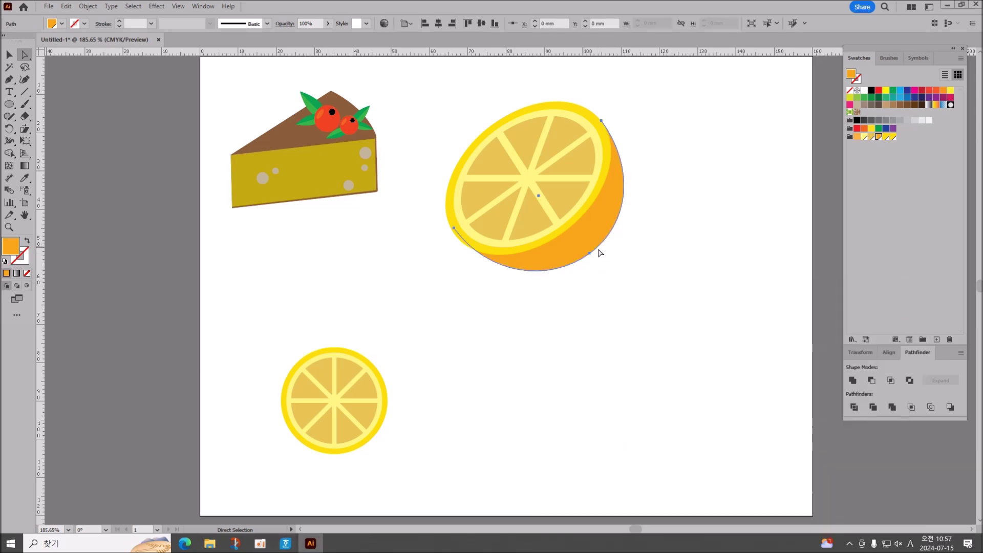
left_click_drag(590, 254, 597, 263)
left_click(690, 249)
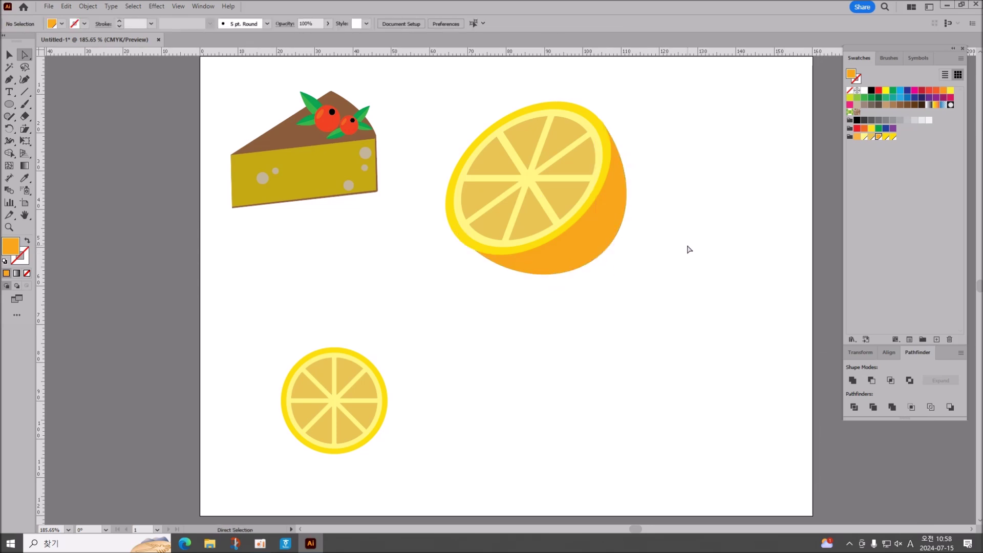
left_click(605, 254)
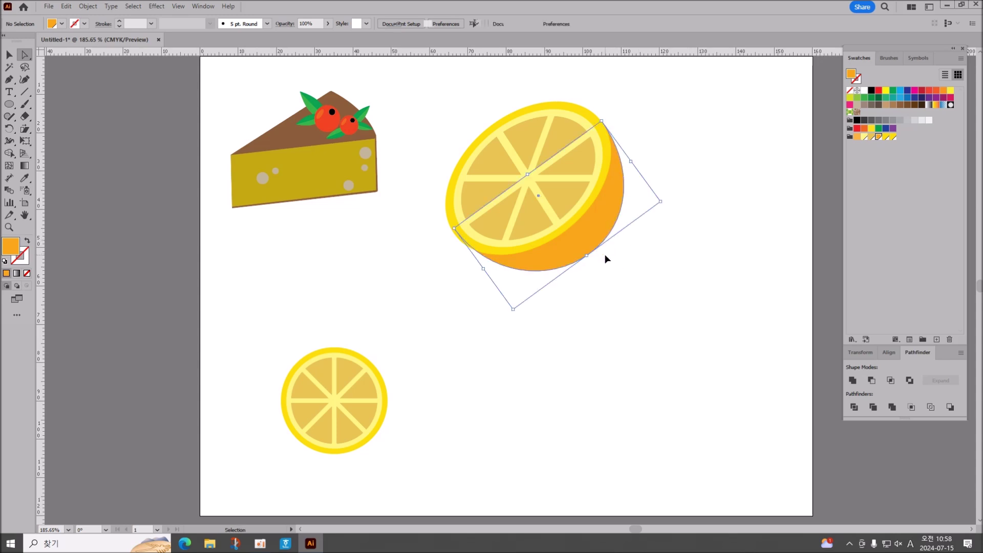
left_click(9, 54)
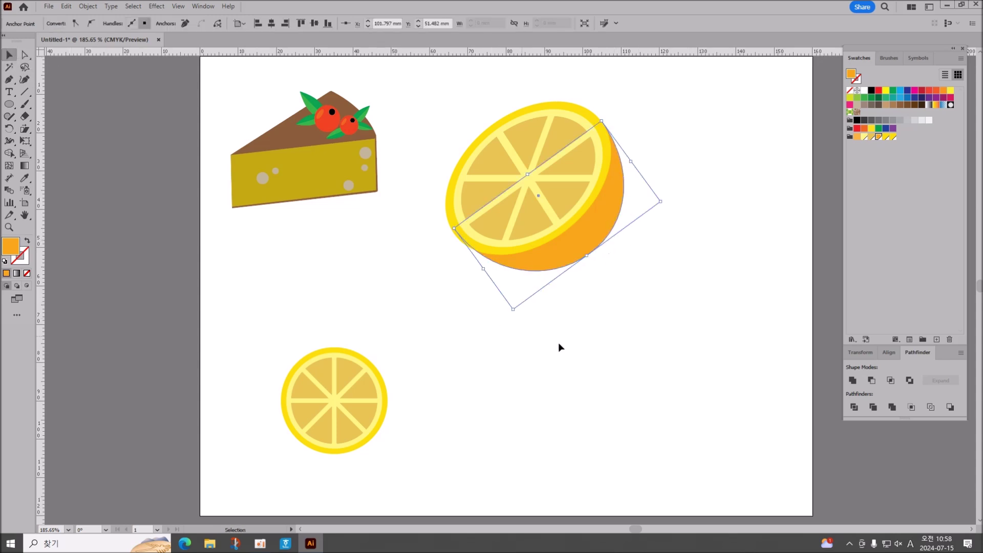
left_click(696, 287)
scroll(689, 274, "up", 4)
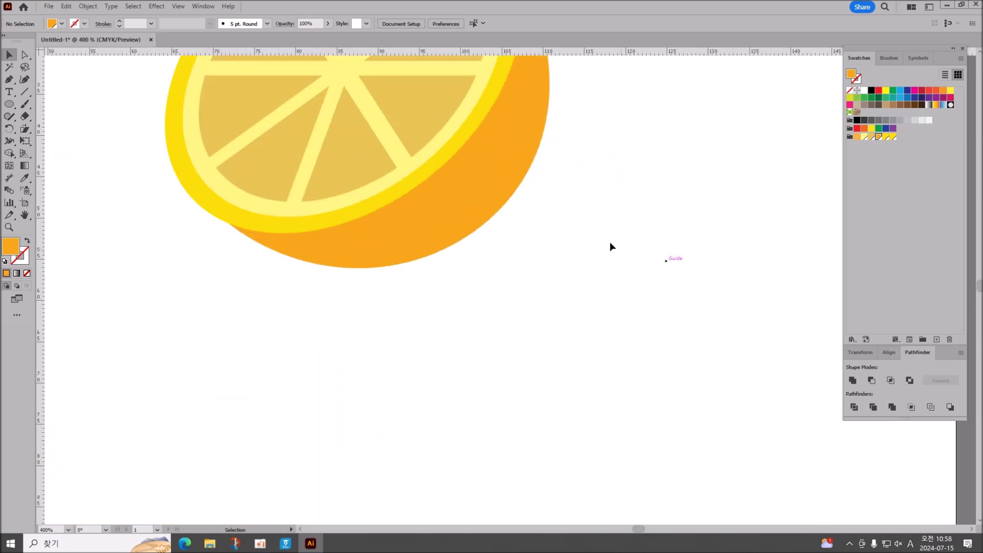
left_click(25, 215)
left_click_drag(636, 300, 633, 342)
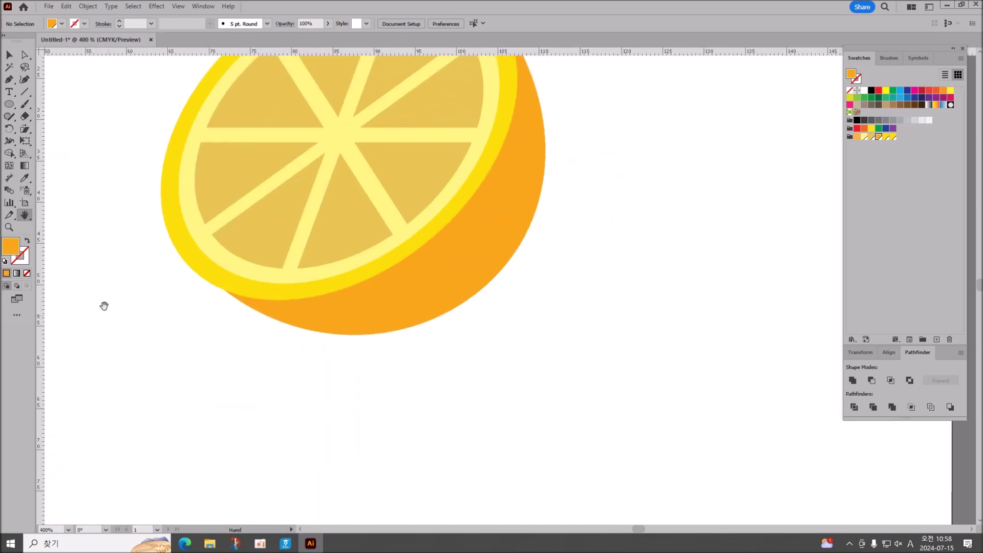
left_click(10, 104)
left_click_drag(378, 400, 420, 380)
key("ctrl+z")
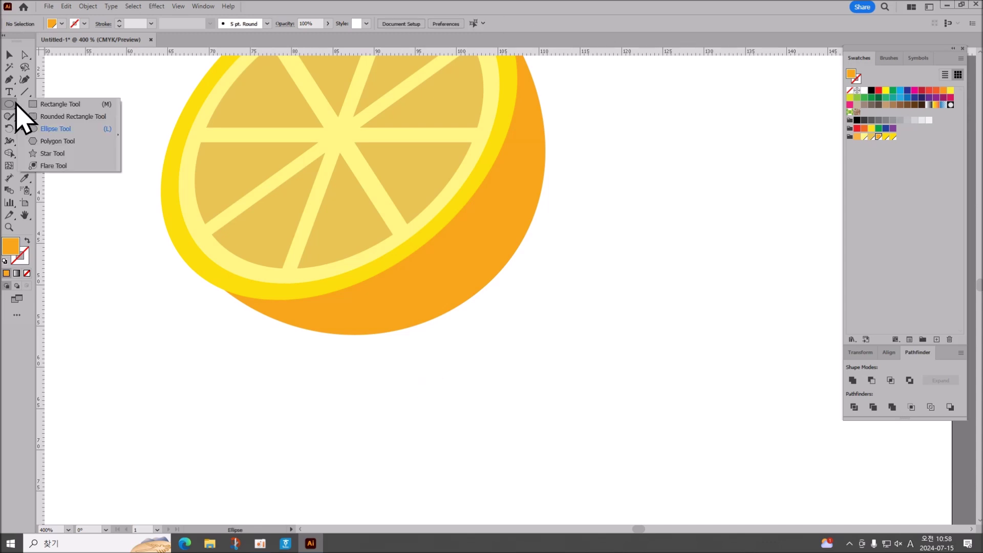
Step: Draw a rounded rectangle about 5.5 × 2.6 mm below the fruit and fill it with the slice's pale yellow
left_click(43, 116)
left_click_drag(323, 384, 369, 405)
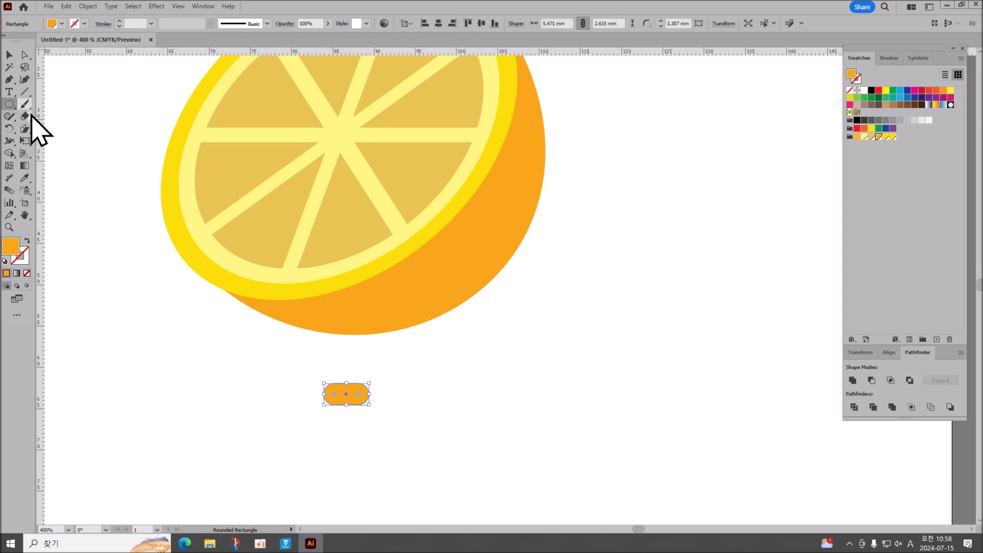
left_click(24, 178)
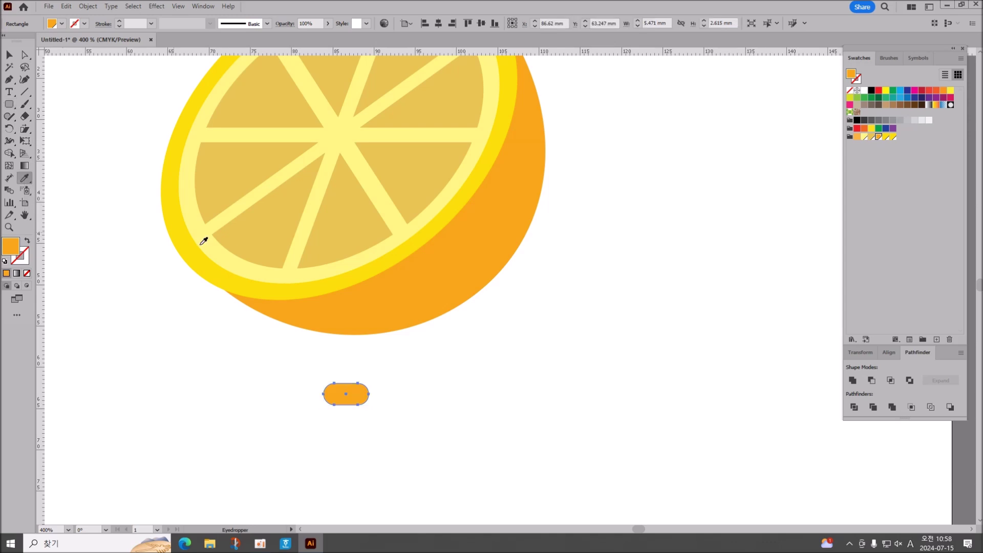
left_click(267, 271)
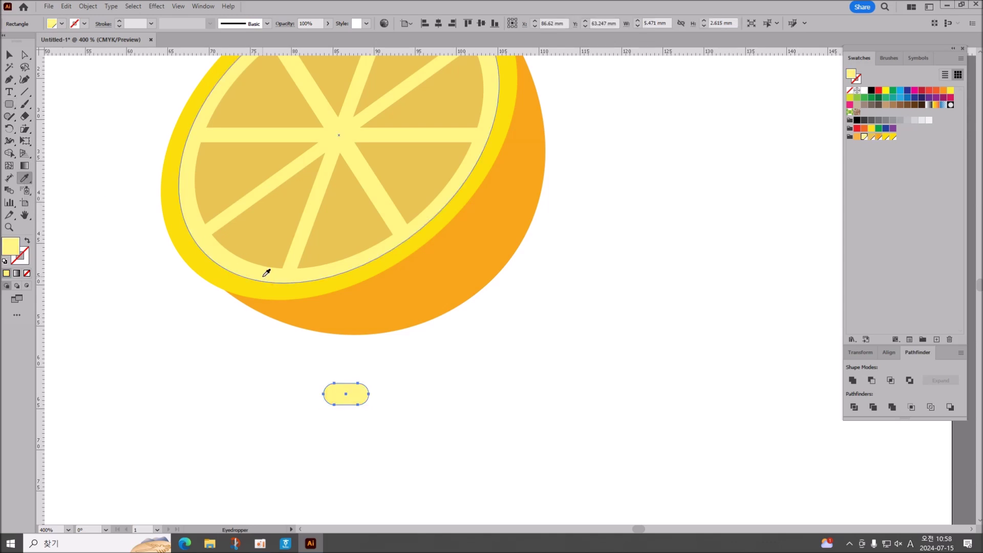
Step: Duplicate the pale yellow rounded rectangle twice horizontally to form an evenly spaced row of three
left_click(9, 54)
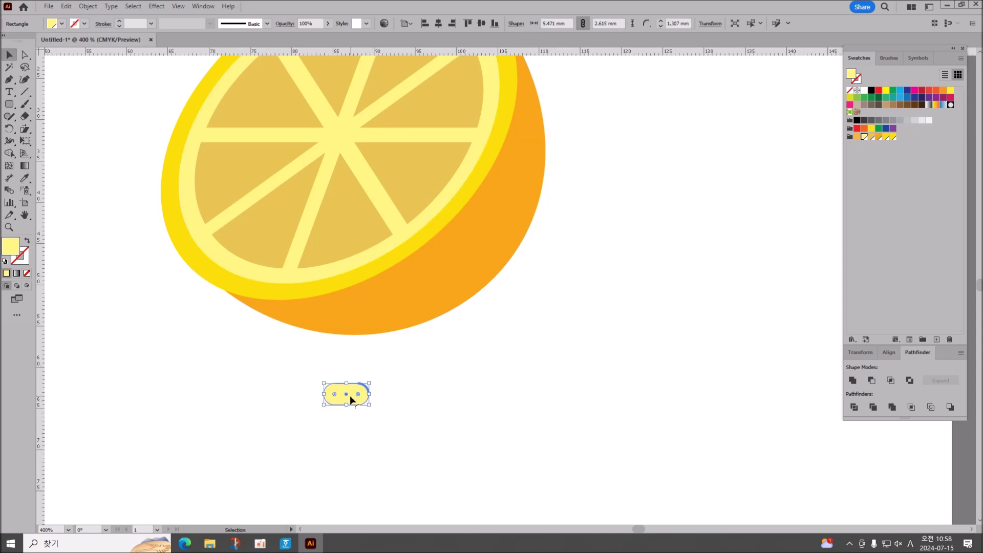
left_click_drag(351, 400, 403, 400)
left_click_drag(403, 400, 404, 400)
key("ctrl+d")
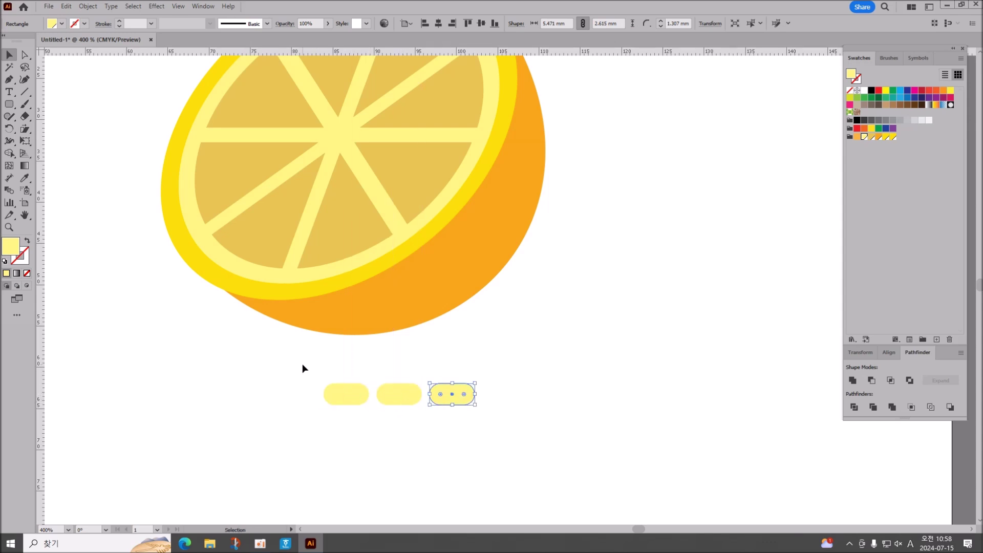
Step: Copy the row of three rounded rectangles below itself, offset left by half a shape for a staggered pattern
left_click_drag(302, 365, 523, 430)
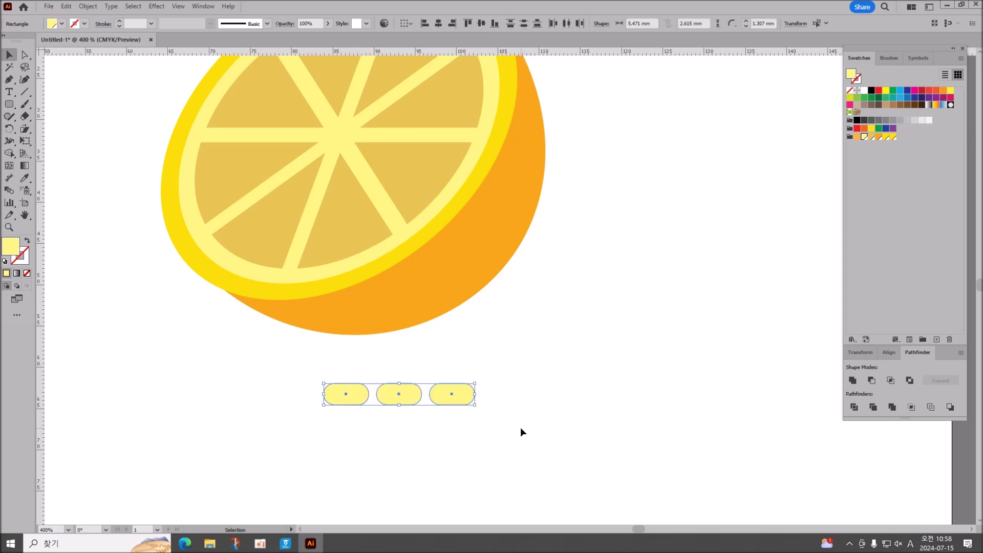
left_click_drag(463, 404, 461, 440)
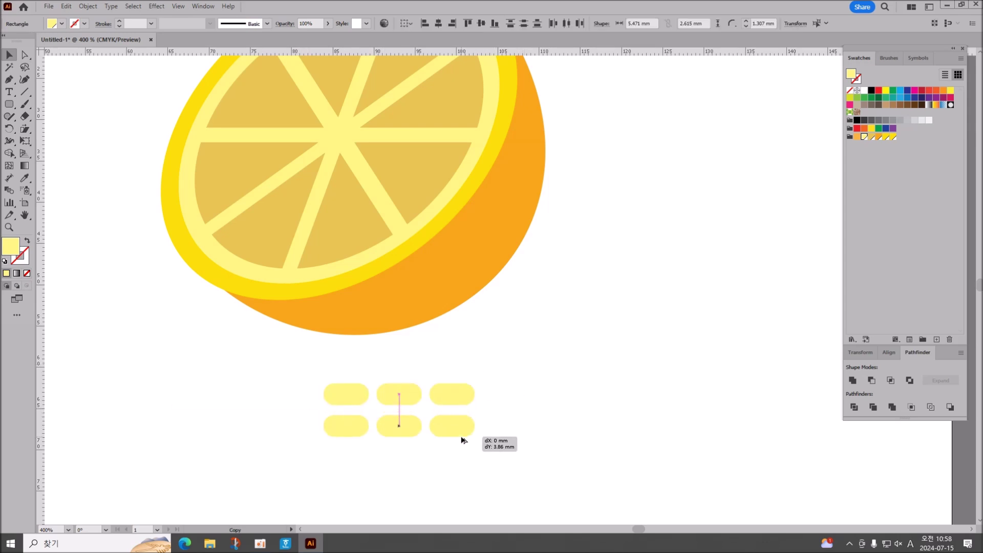
left_click_drag(463, 440, 433, 434)
Step: Shrink all six rounded rectangles to about 4.1 × 1.9 mm each, tilt them diagonally and place them on the orange peel
left_click_drag(275, 351, 502, 472)
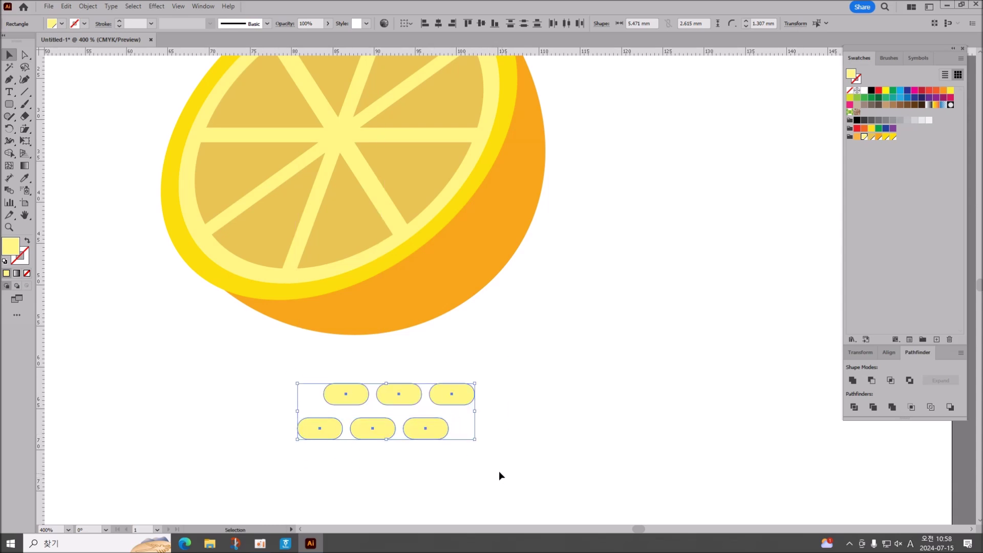
left_click_drag(475, 384, 460, 400)
left_click_drag(434, 441, 494, 235)
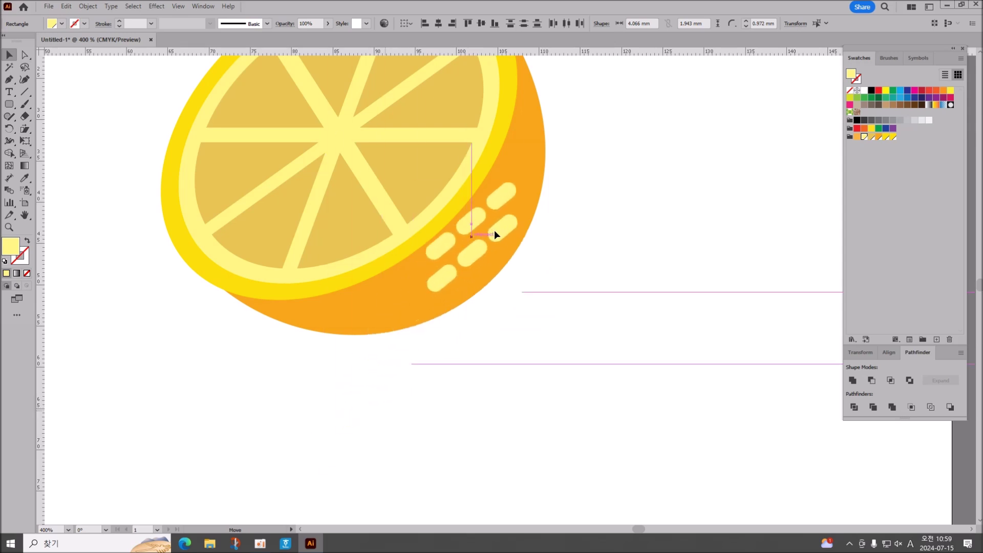
left_click_drag(495, 235, 494, 235)
Step: Rotate the six peel marks to follow the slice's rim and narrow them to about 4 × 1.7 mm each
left_click_drag(541, 212, 510, 214)
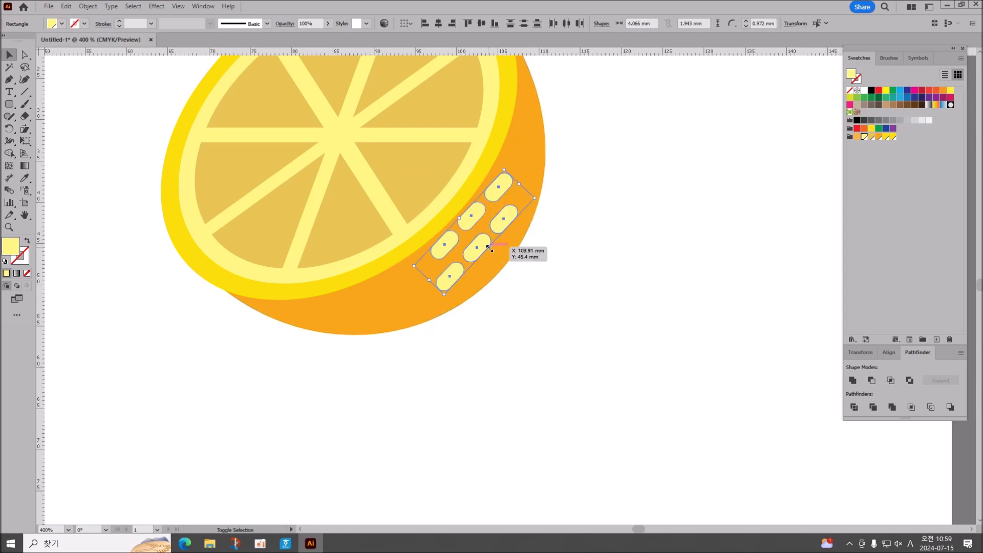
left_click_drag(489, 248, 426, 281)
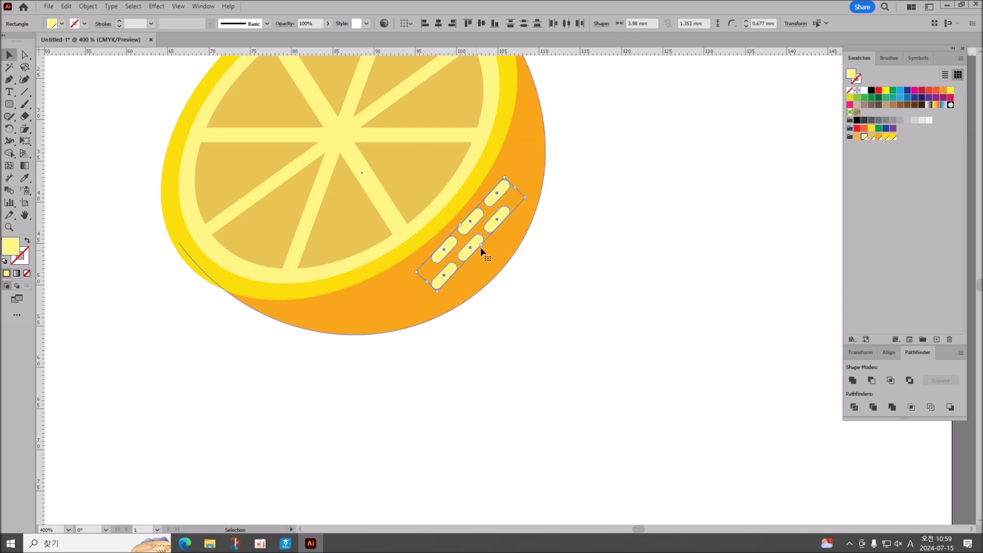
left_click_drag(483, 247, 505, 227)
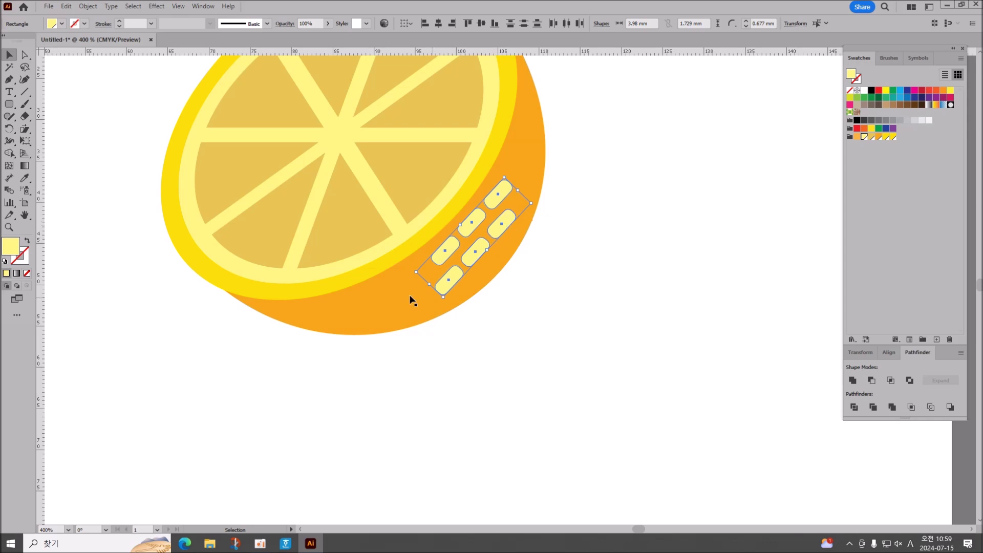
Step: Stretch the orange half-ellipse slightly toward its lower-left end so the peel meets the slice's rim
double_click(24, 215)
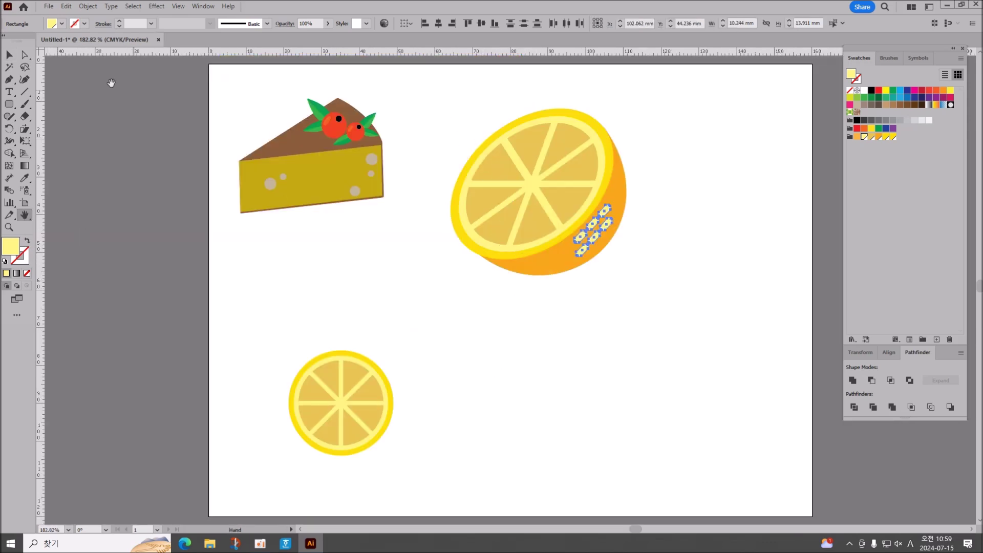
left_click(9, 55)
left_click(451, 275)
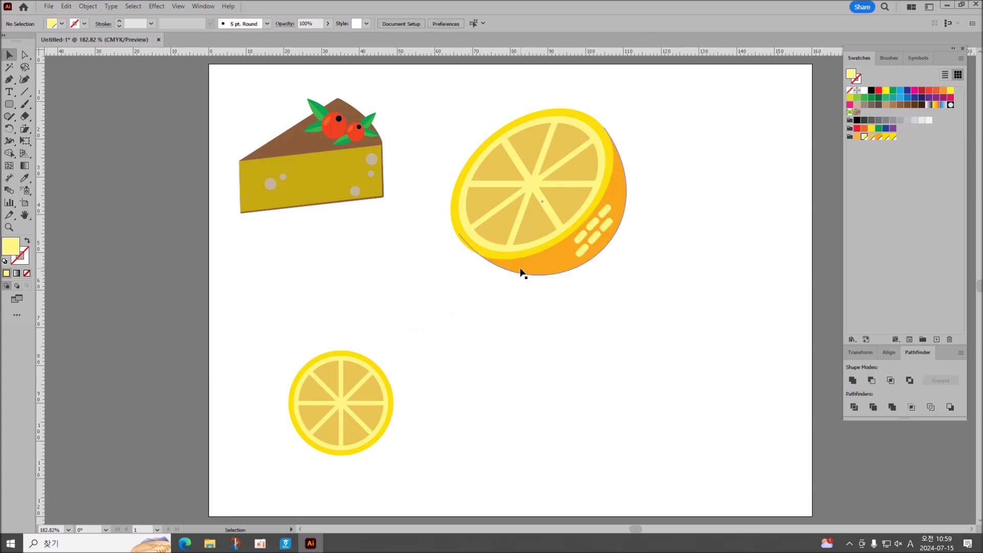
left_click(492, 267)
left_click_drag(488, 273, 485, 274)
left_click(598, 368)
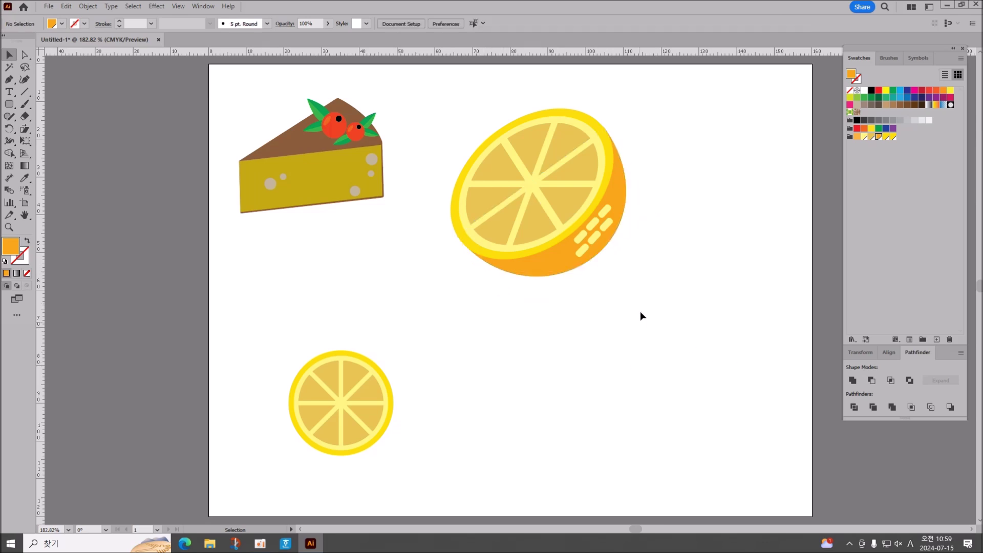
Step: Group the entire halved fruit, scale it to about 37 × 36 mm and move it up beside the cake
left_click_drag(681, 309, 589, 159)
key("a")
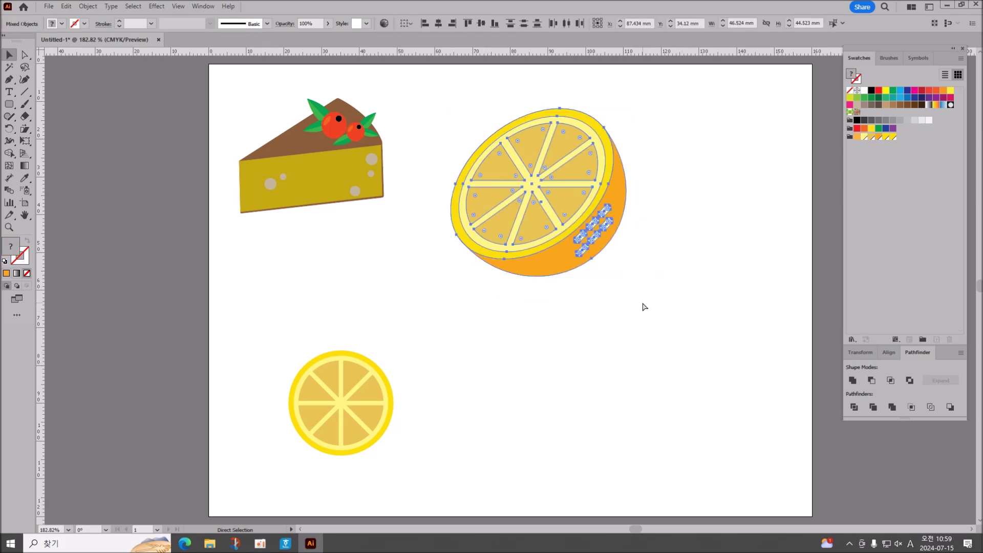
key("v")
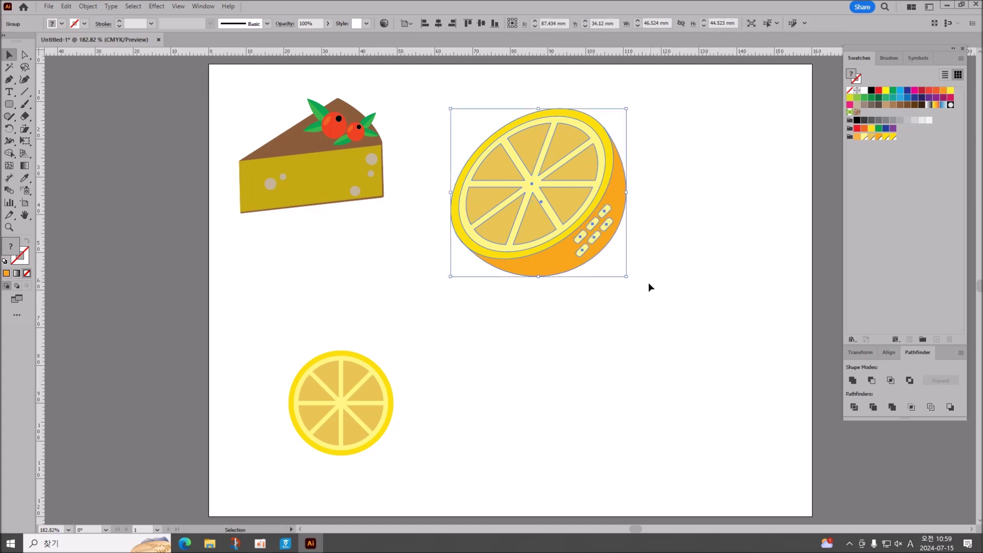
left_click_drag(626, 277, 585, 237)
left_click_drag(540, 186, 515, 153)
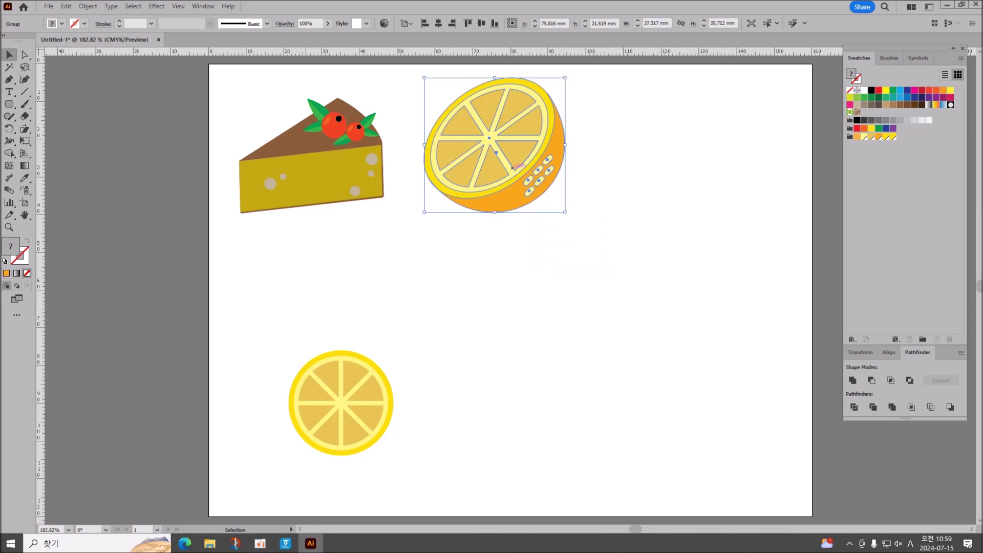
Step: Move the small round citrus slice up below the cake and enlarge it to about 29 mm across
left_click_drag(365, 374, 347, 290)
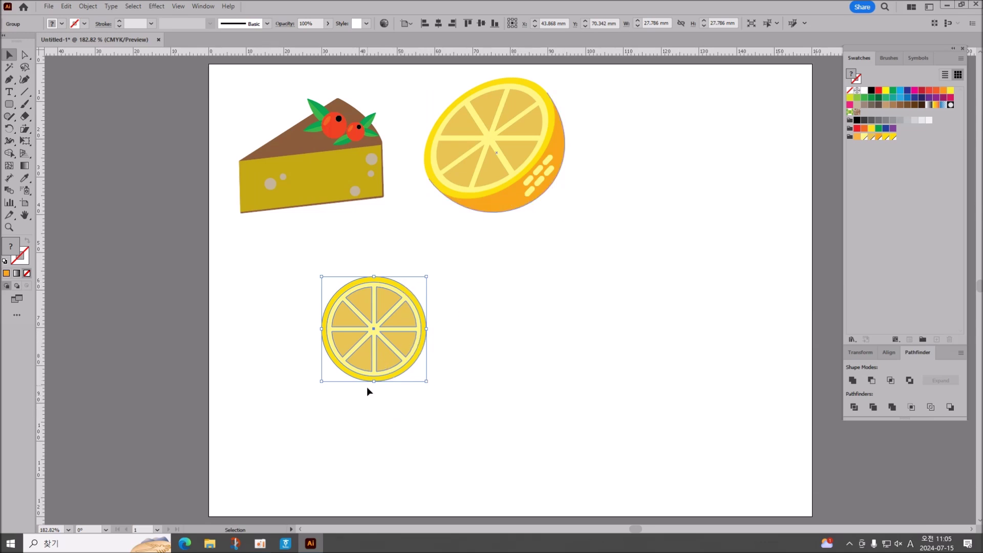
mouse_move(426, 382)
left_mouse_down()
mouse_move(435, 404)
mouse_move(430, 386)
left_mouse_up()
key("ctrl+z")
left_click(24, 54)
left_click_drag(21, 56, 81, 59)
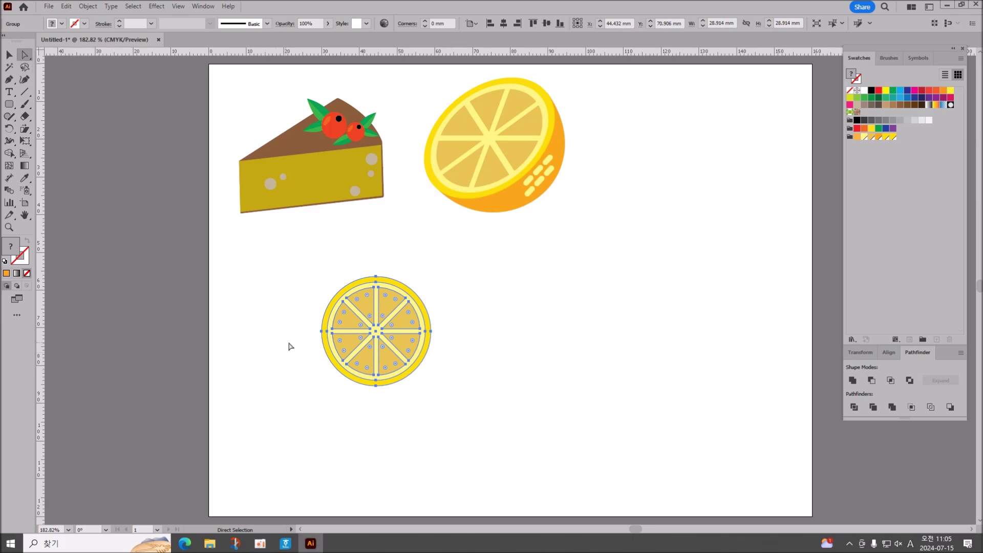
left_click(321, 333)
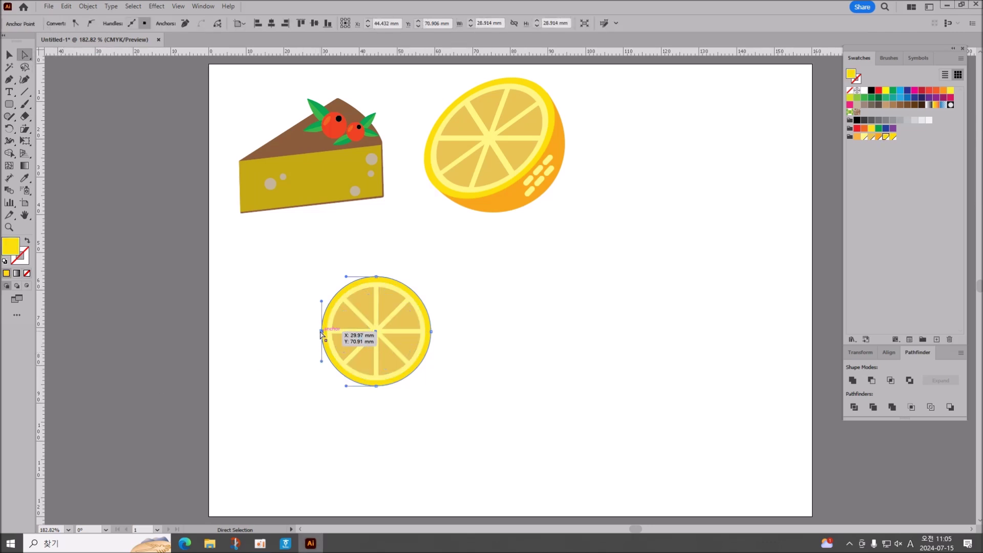
key("Delete")
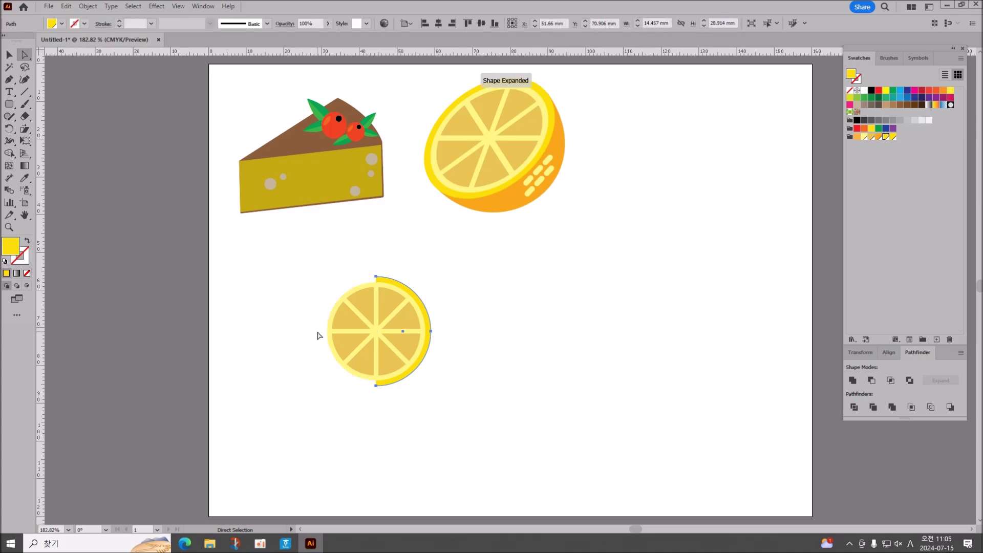
left_click(327, 331)
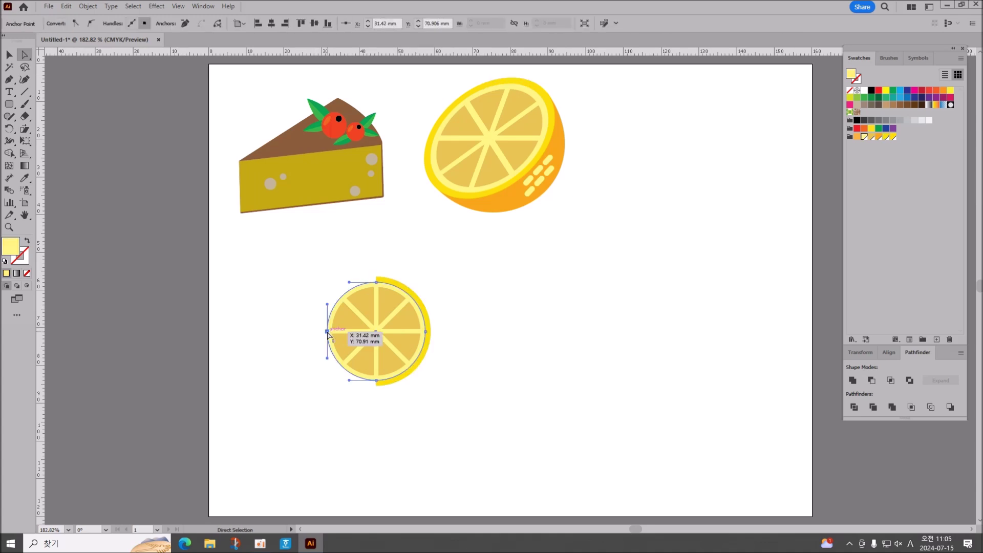
key("Delete")
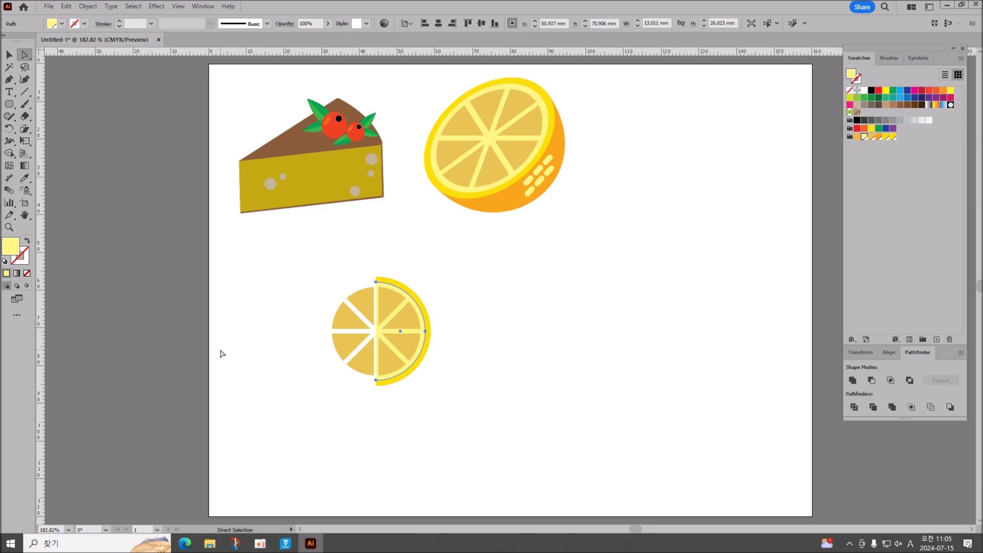
key("ctrl+z")
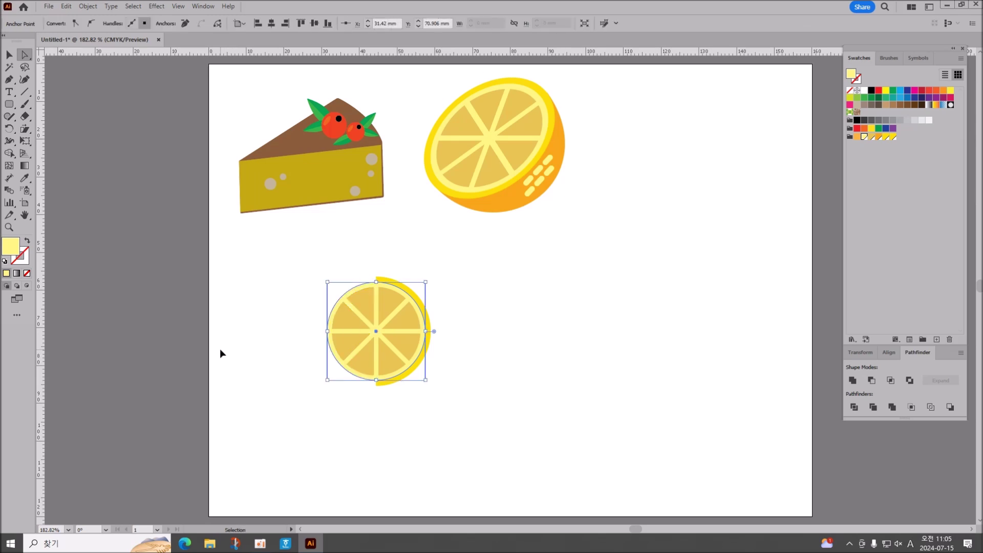
key("ctrl+z")
left_click(262, 287)
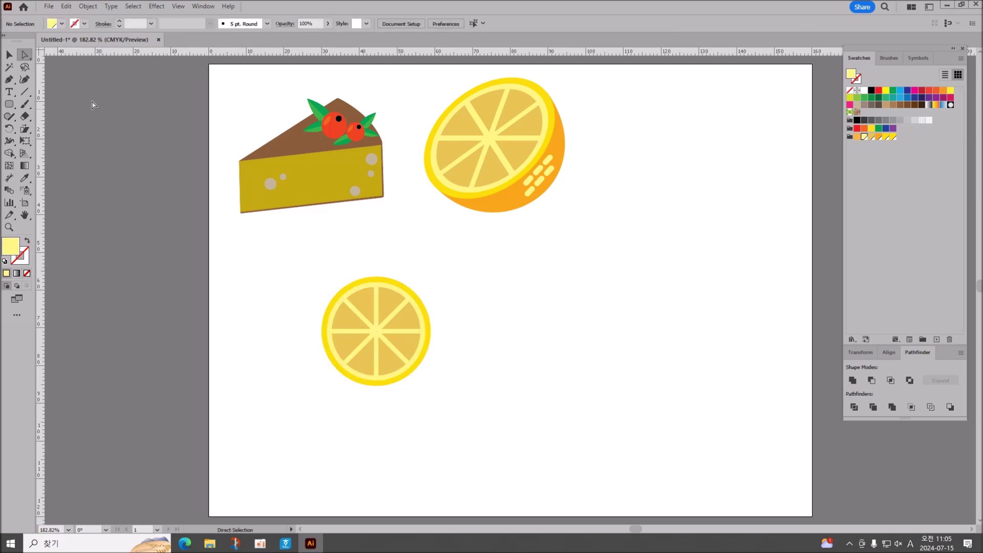
Step: Delete the left anchor points of the round slice's outer yellow circle and pale yellow circle, leaving right-hand semicircles
left_click(327, 305)
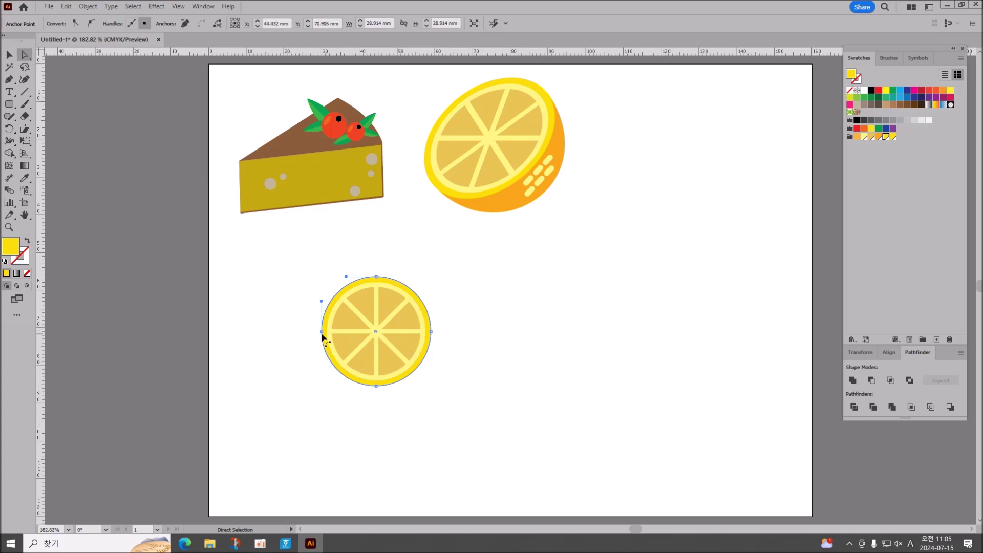
left_click(321, 332)
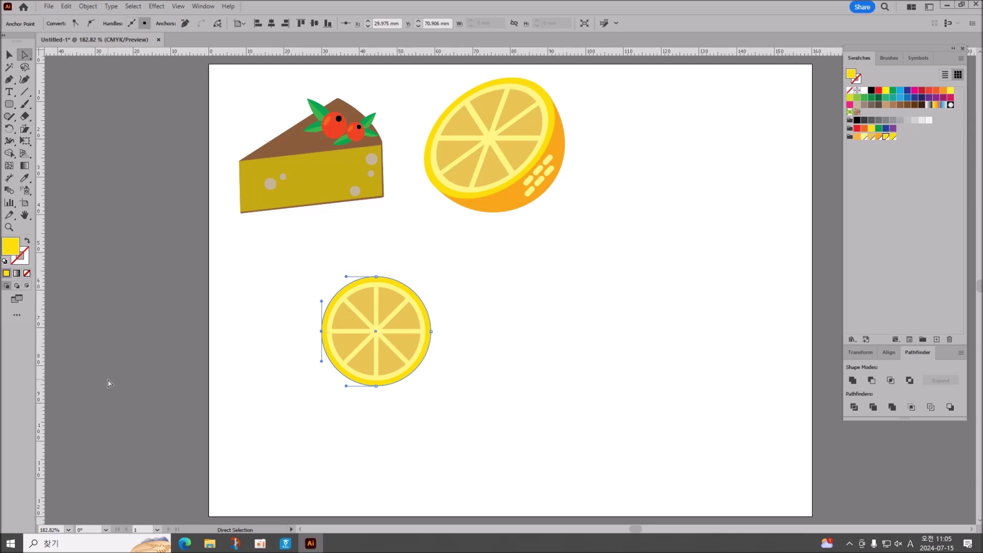
key("Delete")
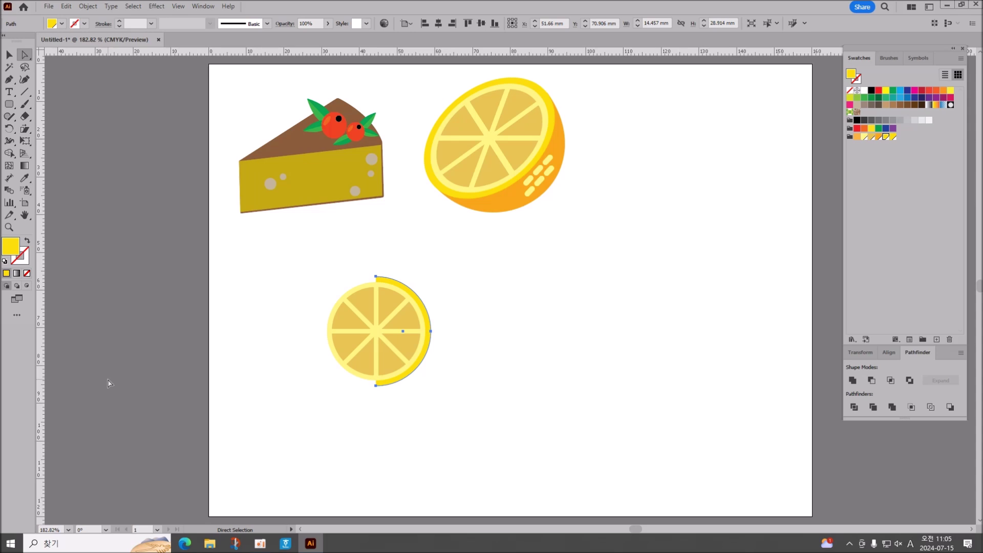
left_click(328, 334)
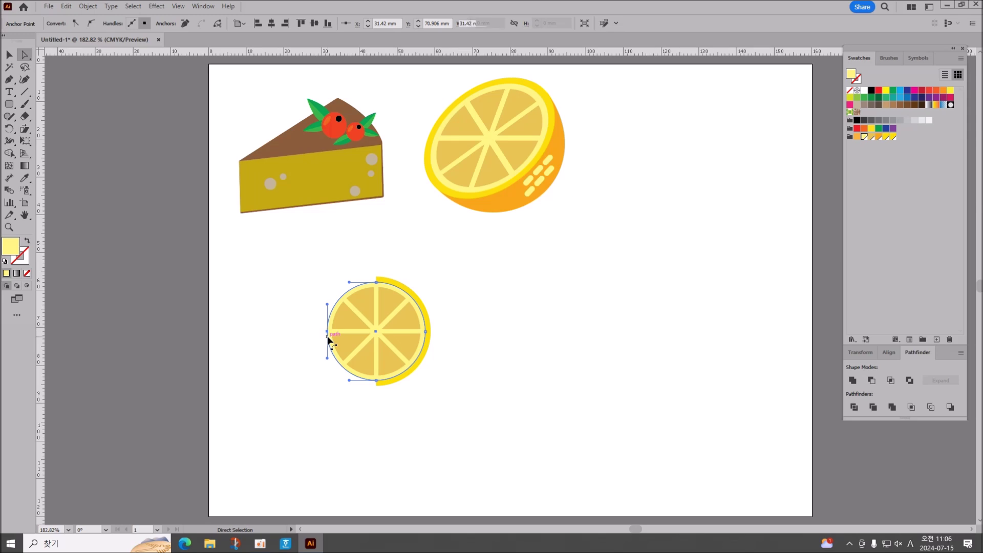
key("Delete")
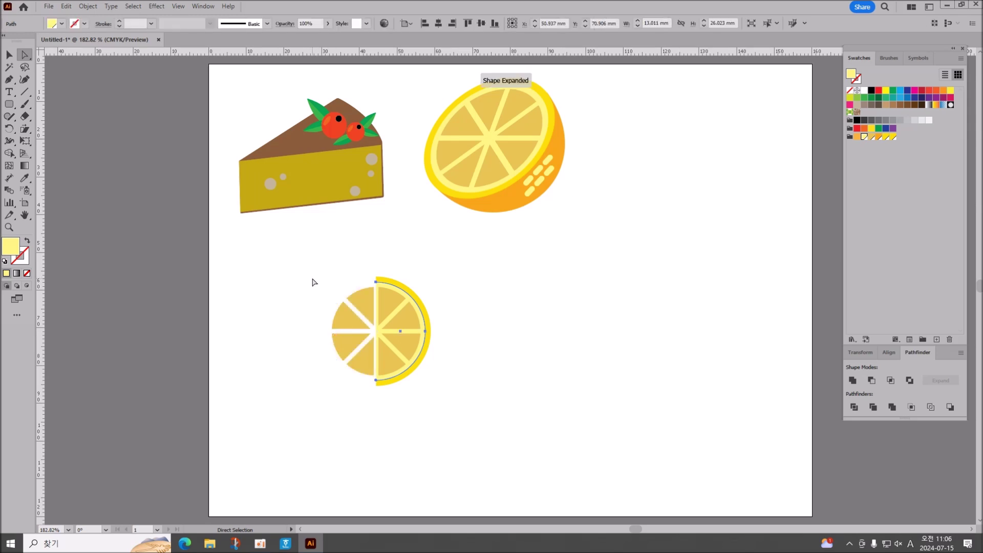
Step: Delete the four left-hand segments of the slice and move the remaining half left and slightly down
left_click(359, 303)
key("Delete")
left_click(353, 319)
key("Delete")
left_click(352, 345)
key("Delete")
left_click(357, 367)
key("Delete")
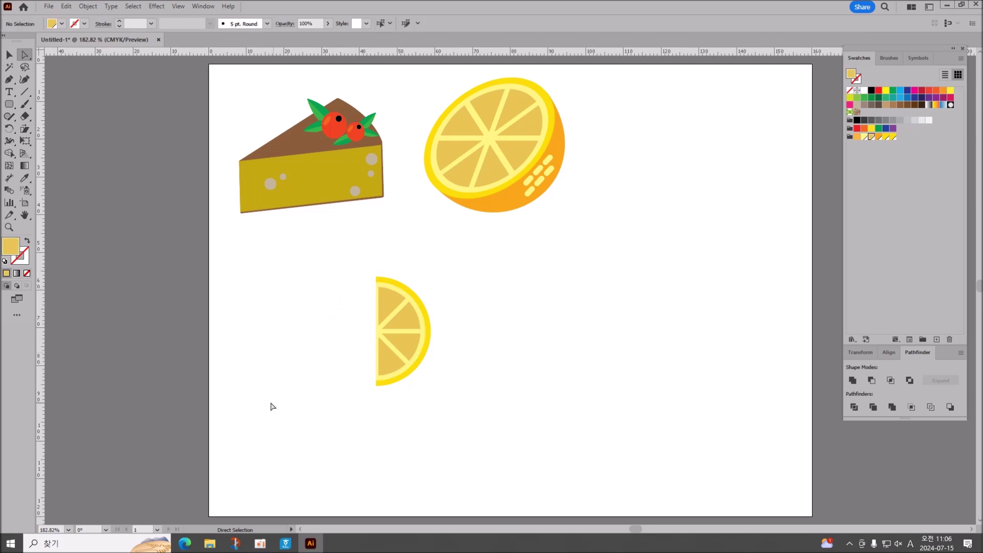
left_click(9, 55)
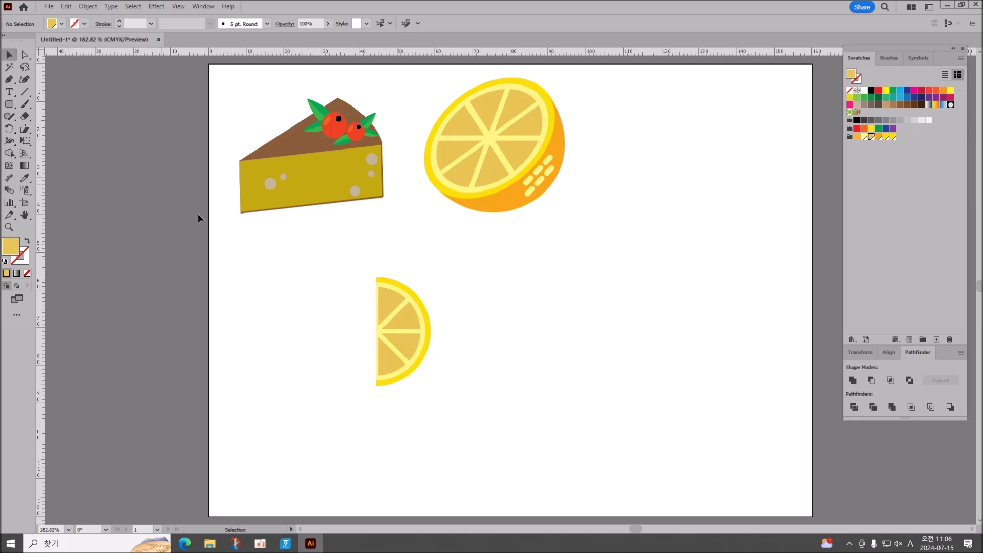
left_click(378, 306)
left_click_drag(415, 323, 356, 335)
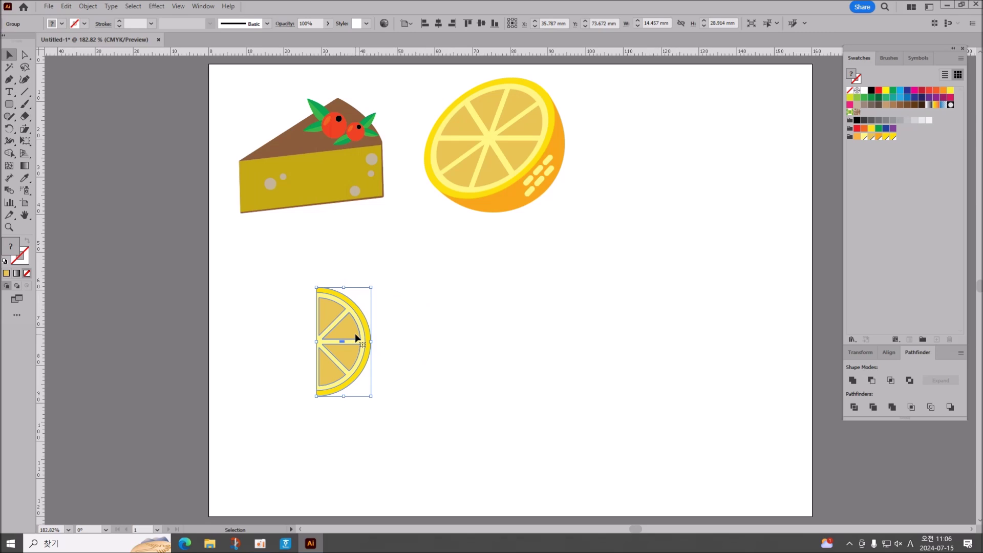
left_click(260, 543)
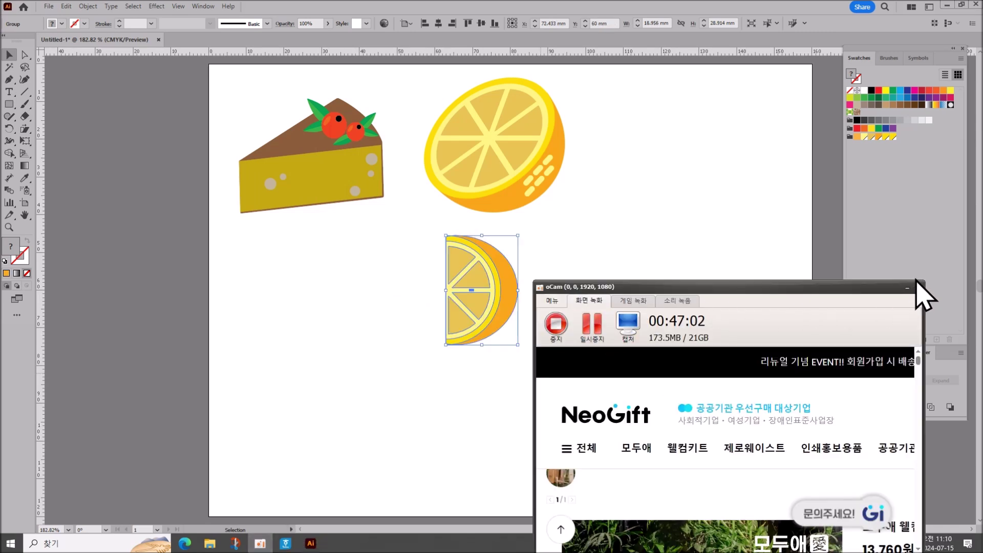
left_click(907, 287)
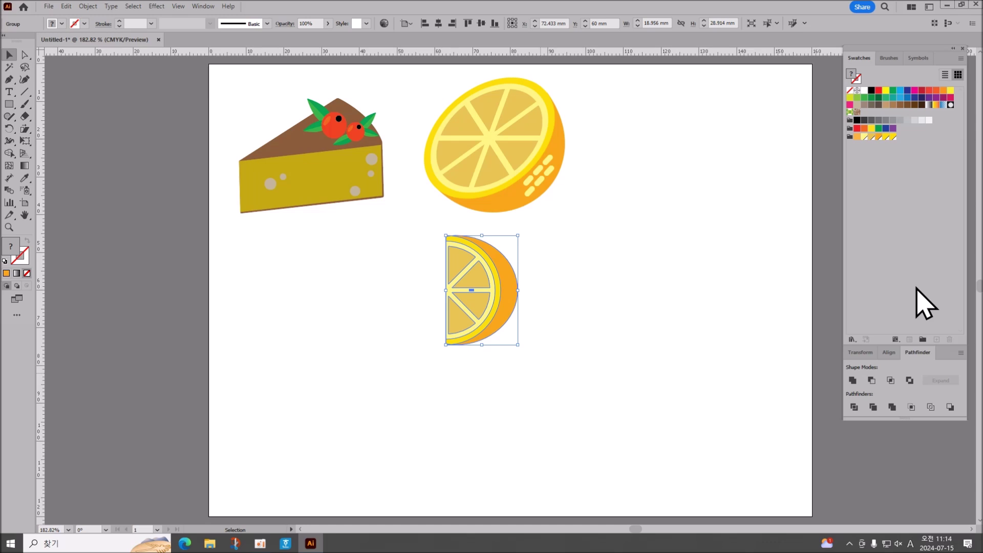
key("F6")
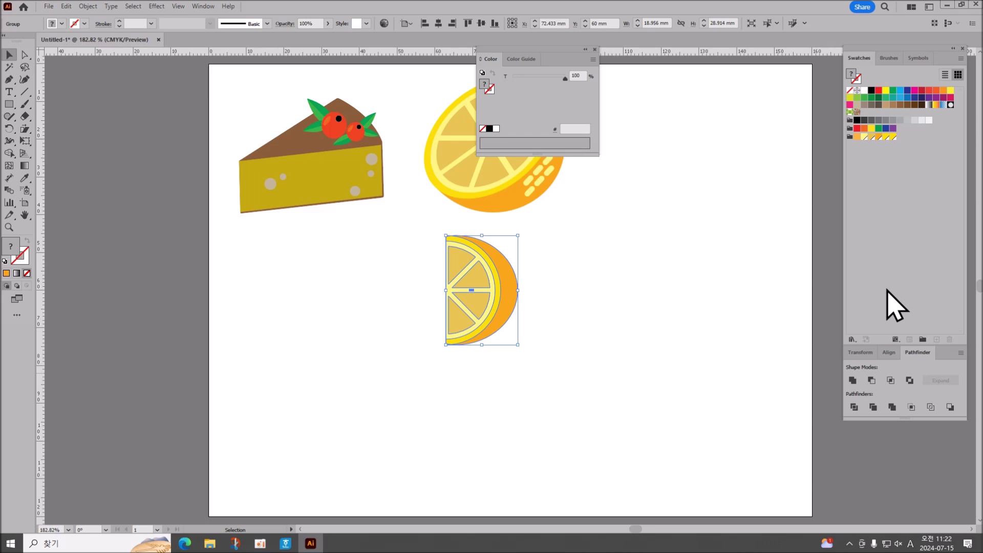
Step: Nudge the half slice right and down, and move the cake up and left toward the page corner
left_click_drag(506, 284, 521, 295)
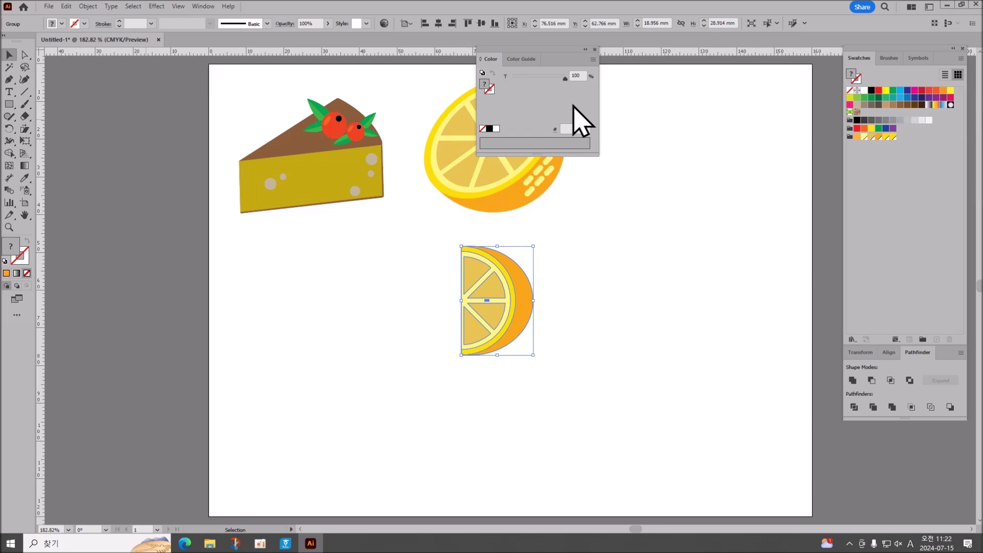
left_click(594, 50)
left_click(343, 181)
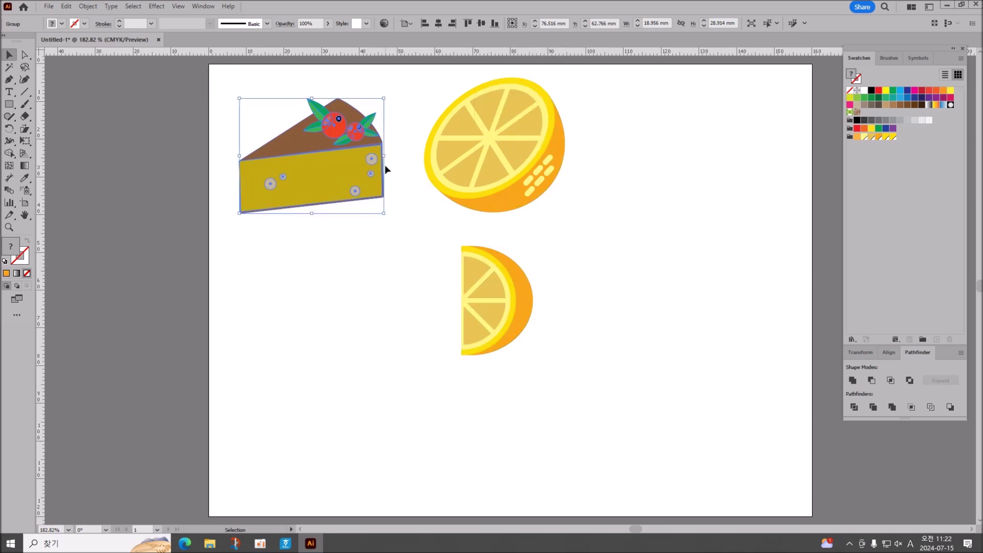
left_click_drag(341, 175, 328, 160)
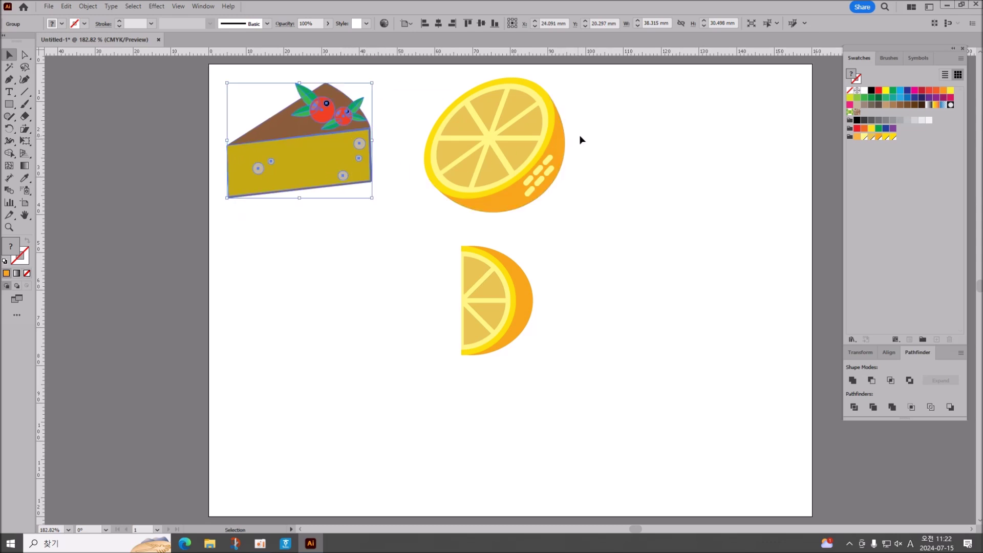
Step: Shrink the halved fruit to about 35 × 33 mm, shift it toward the cake, and move the half slice up beneath it
left_click(533, 145)
left_click_drag(564, 211, 507, 176)
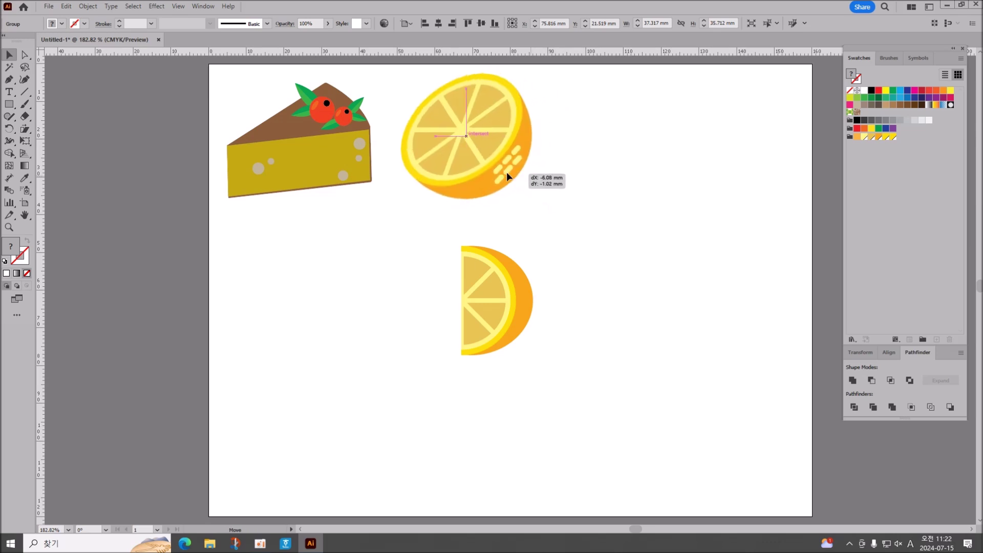
left_click_drag(506, 284, 493, 250)
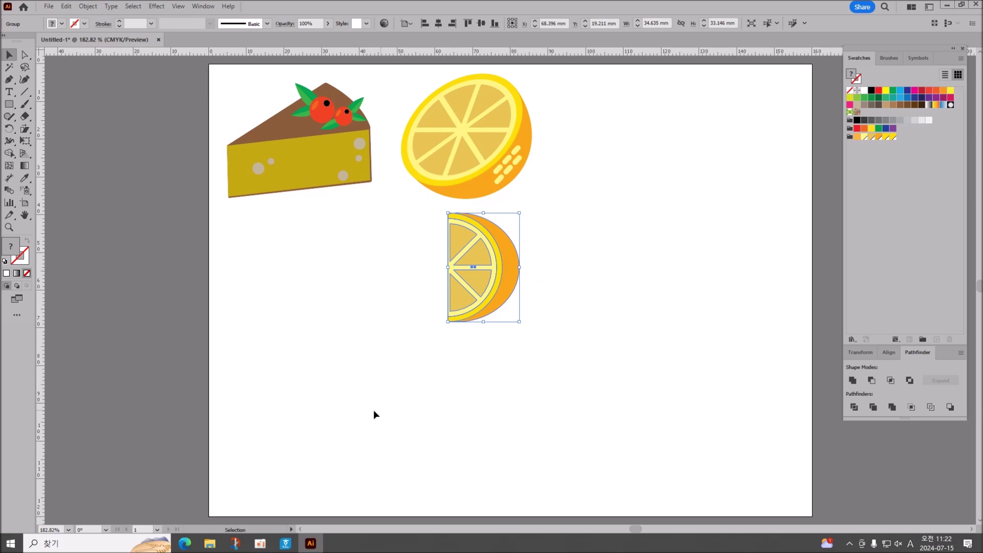
left_click(275, 321)
Step: Draw an orange rounded rectangle about 39 × 59 mm and place it to the right of the half slice
left_click_drag(352, 349, 370, 360)
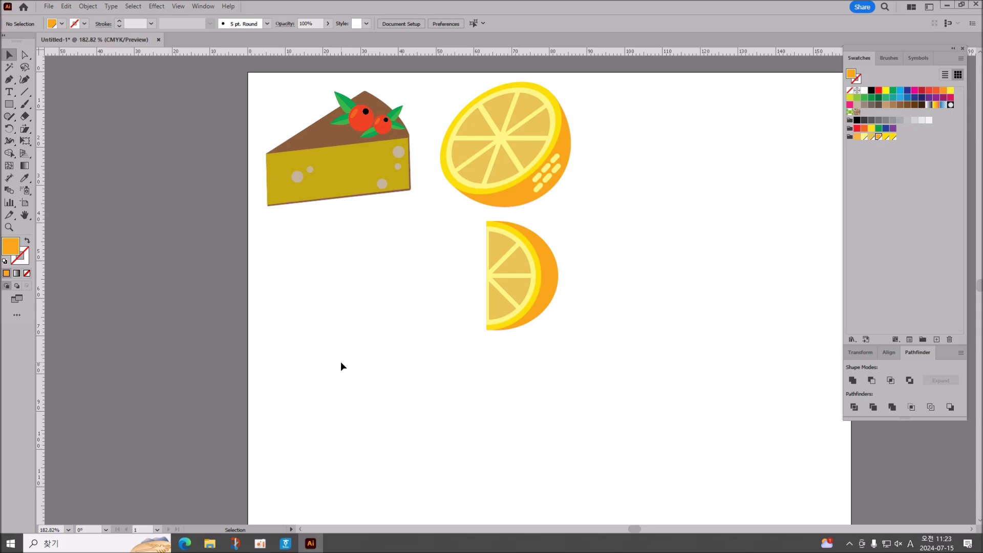
left_click(9, 104)
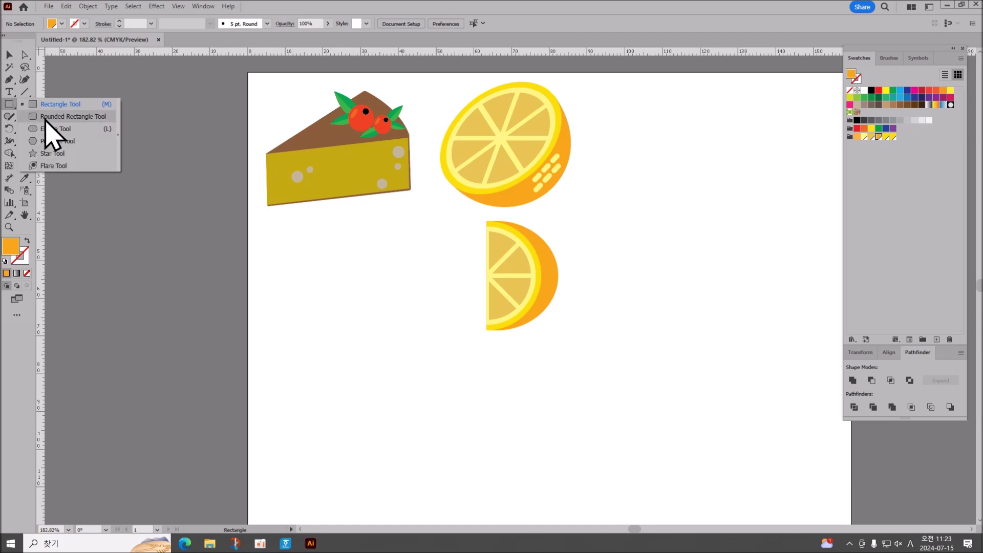
left_click(45, 118)
left_click_drag(287, 269, 436, 465)
left_click(10, 54)
left_click_drag(309, 291, 632, 275)
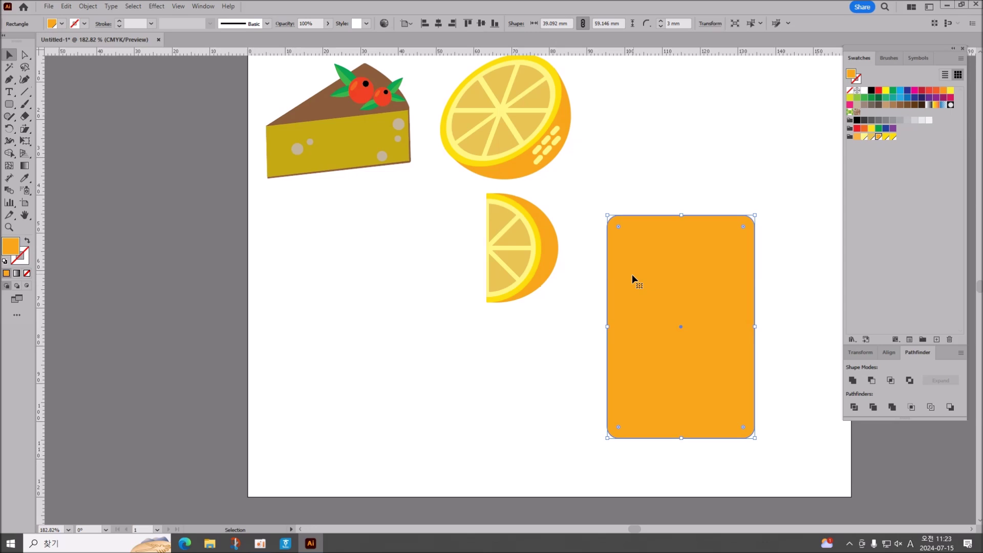
Step: Move the large rounded rectangle and resize it to about 45 × 59 mm
scroll(658, 389, "right", 5)
left_click_drag(517, 309, 602, 394)
left_click_drag(549, 318, 570, 350)
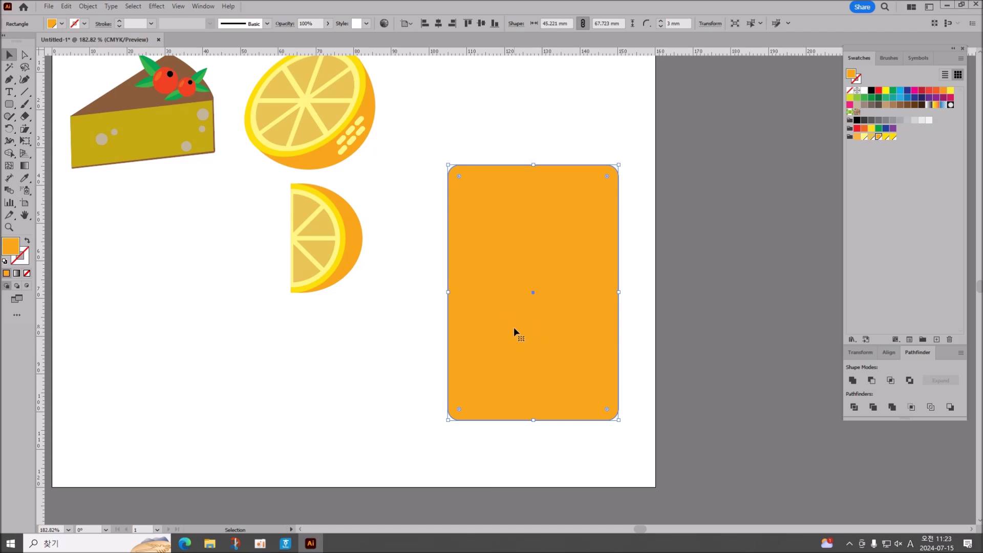
left_click_drag(534, 420, 535, 387)
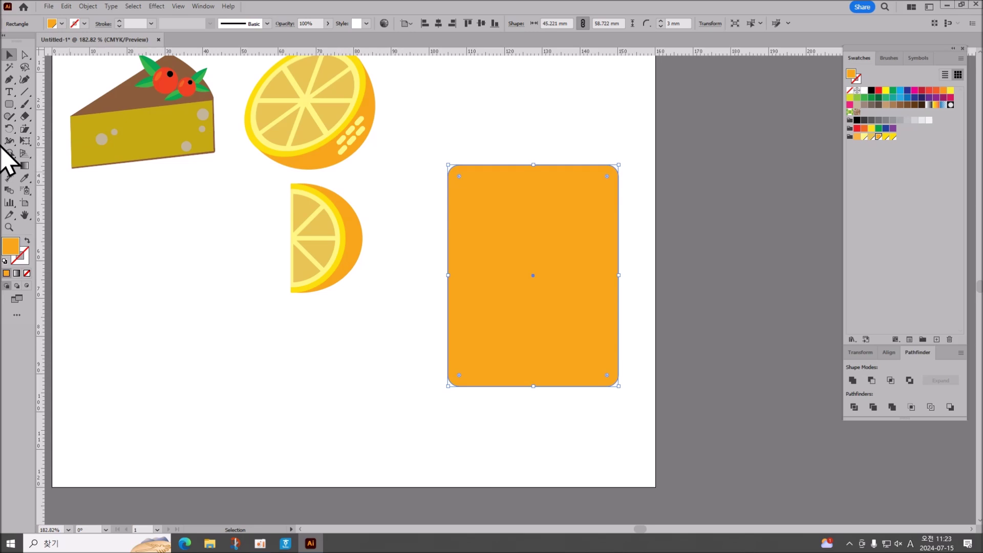
left_click_drag(8, 111, 31, 114)
left_click_drag(311, 338, 348, 395)
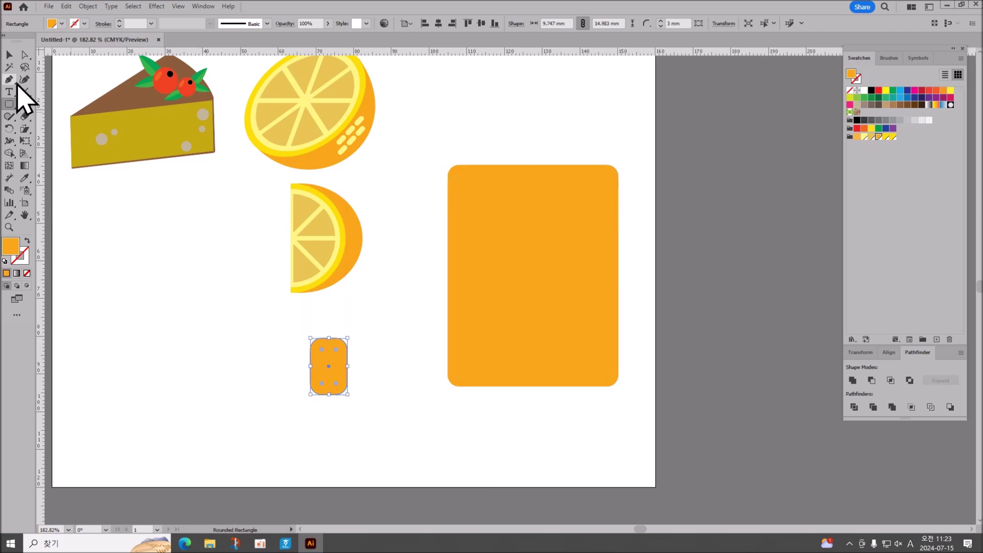
left_click(30, 133)
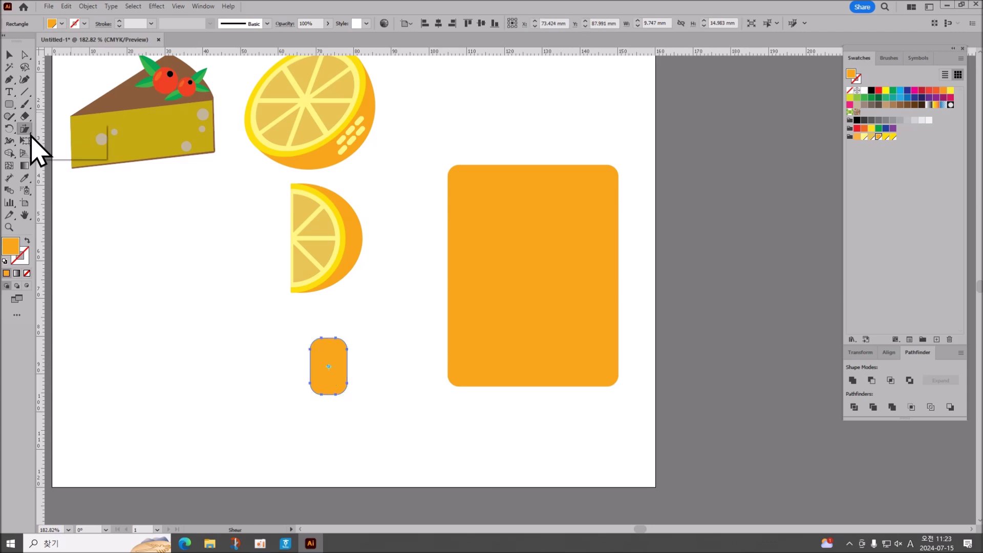
left_click(25, 55)
left_click(302, 378)
left_click(308, 383)
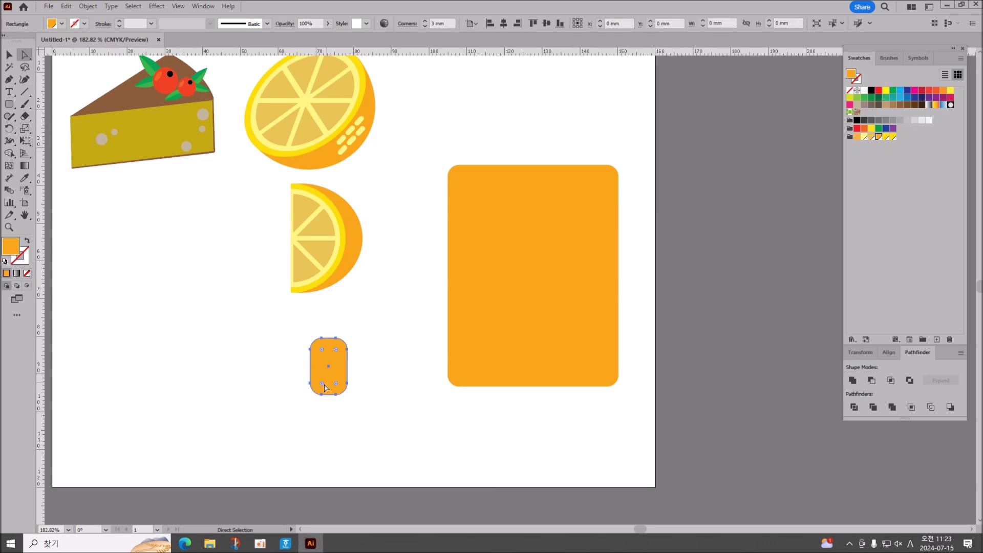
left_click(310, 383)
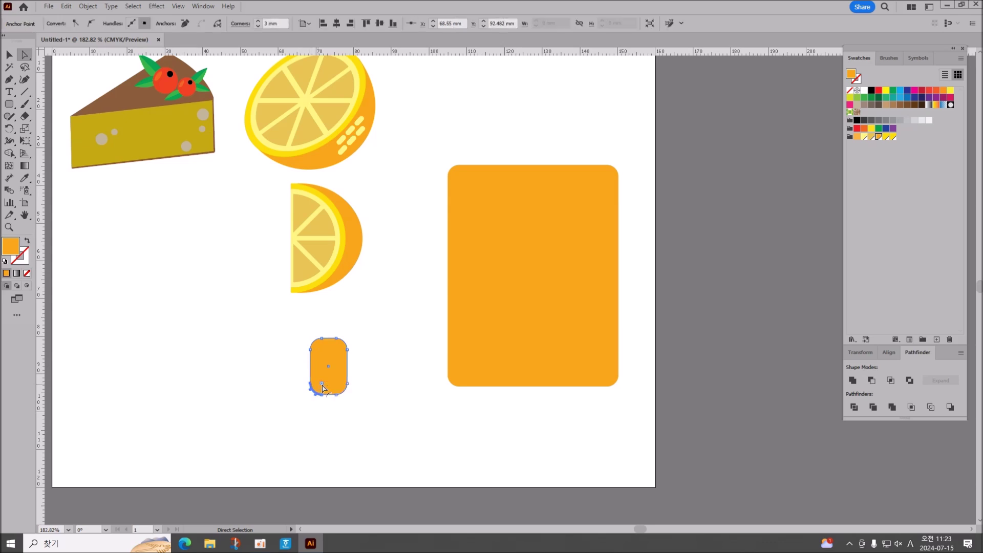
key("Delete")
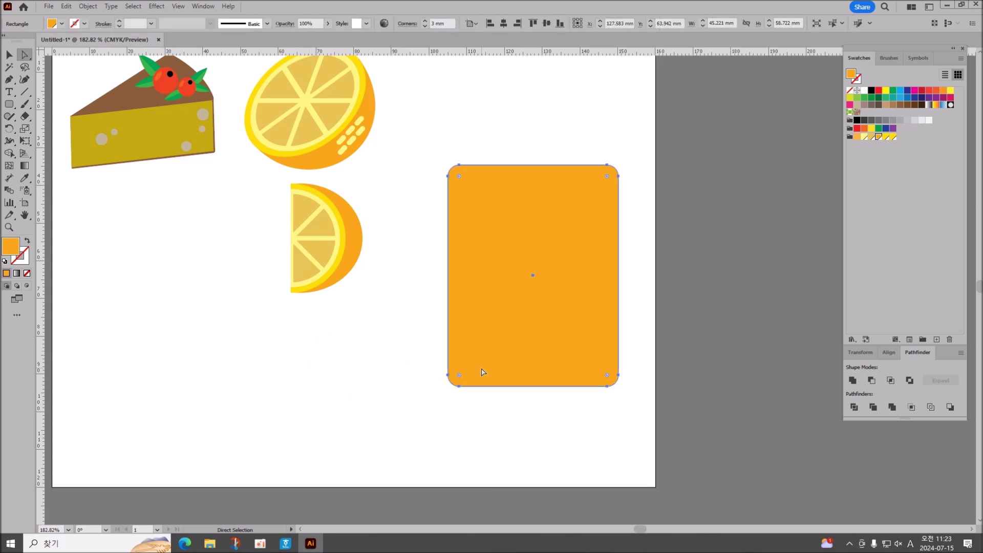
Step: Draw a rounded rectangle about 12 × 19 mm below the half slice and scale its bottom anchor points inward to taper it
left_click(9, 104)
left_click_drag(260, 329, 378, 449)
left_click(24, 54)
left_click(25, 129)
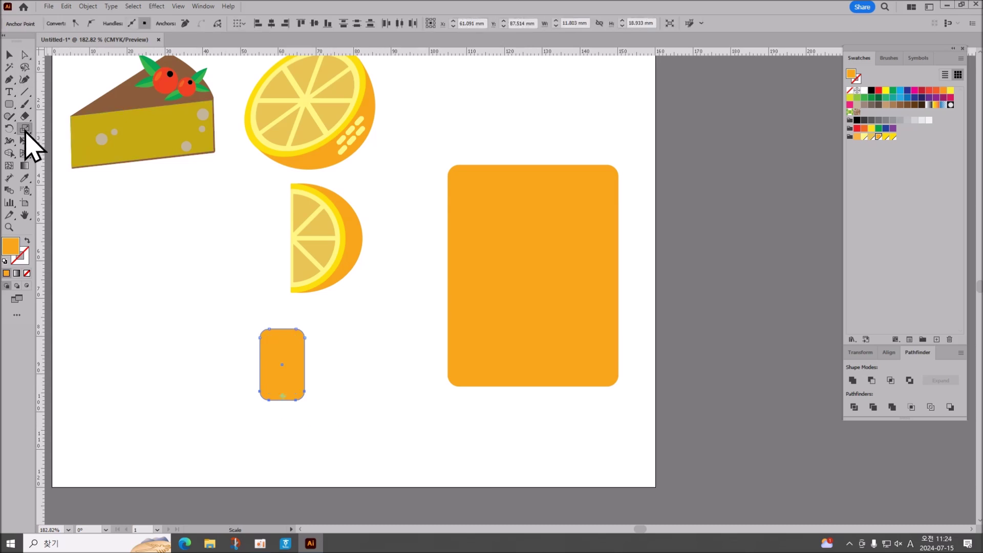
left_click(72, 129)
left_click_drag(330, 409, 315, 410)
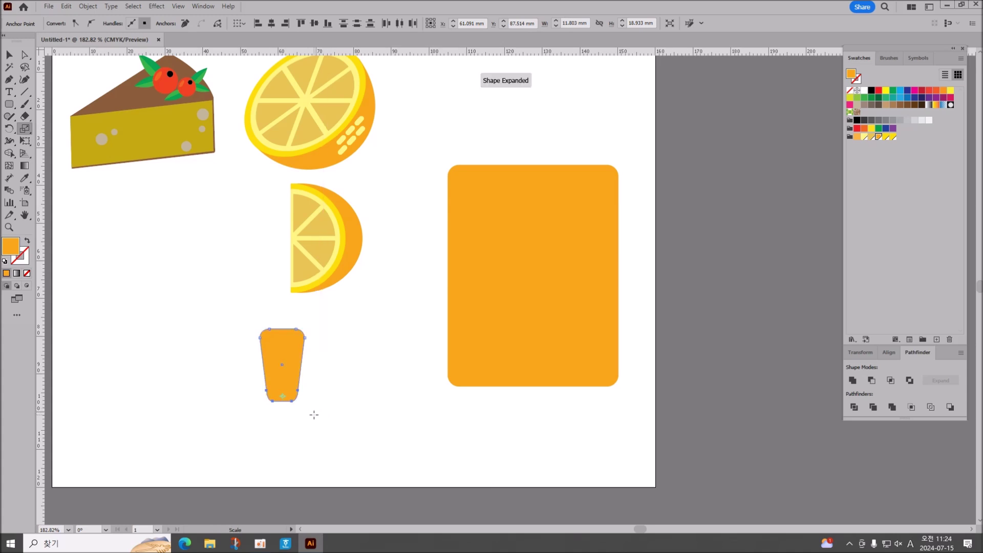
left_click(10, 54)
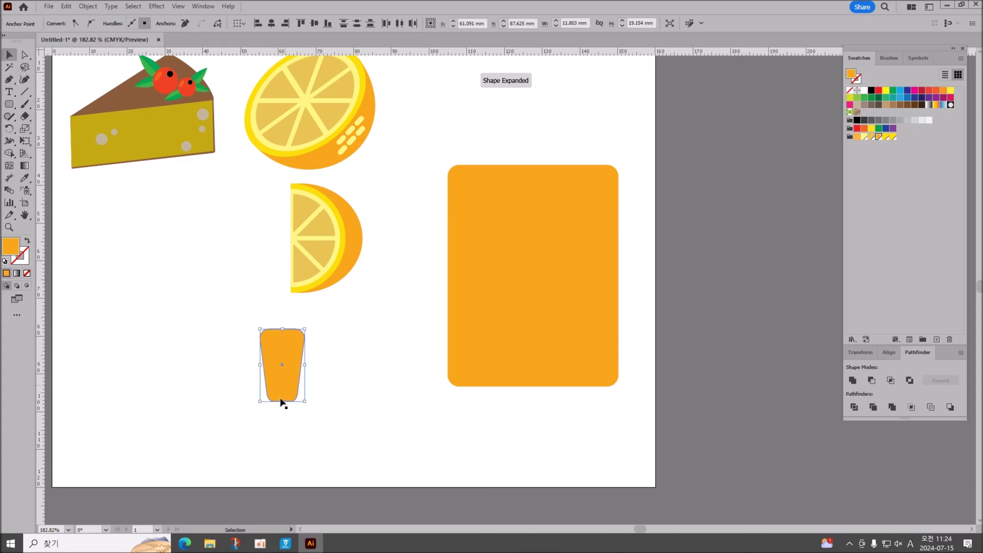
left_click_drag(282, 402, 465, 385)
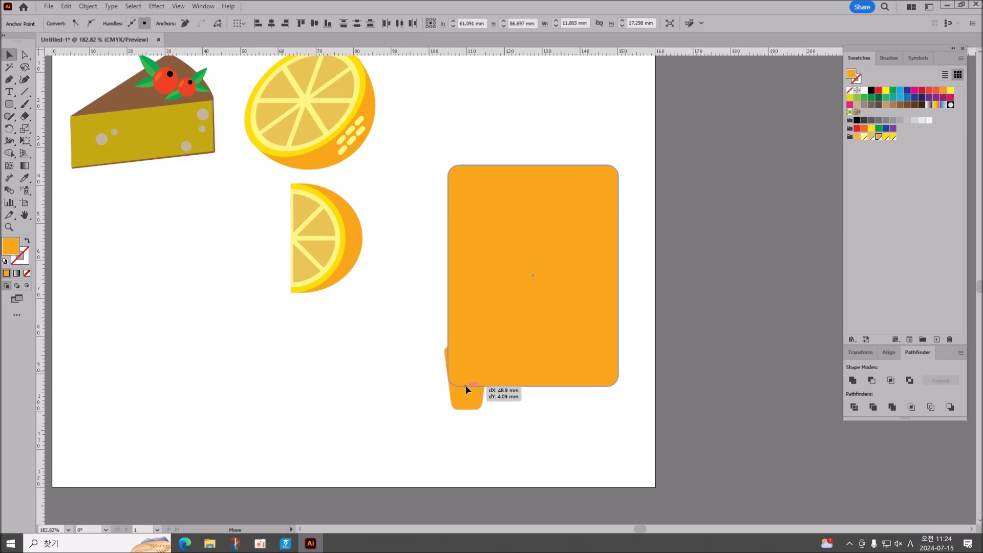
left_click_drag(465, 385, 287, 396)
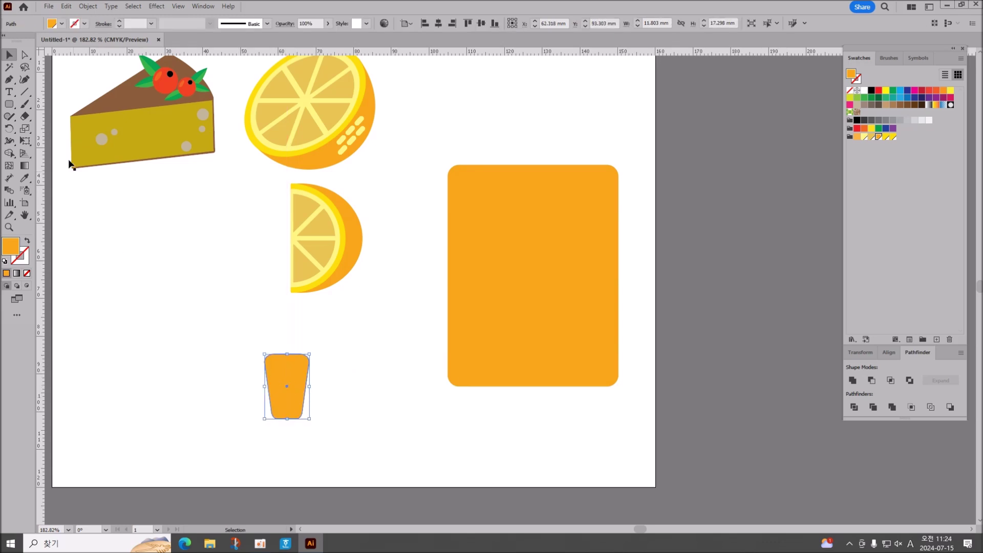
left_click(25, 55)
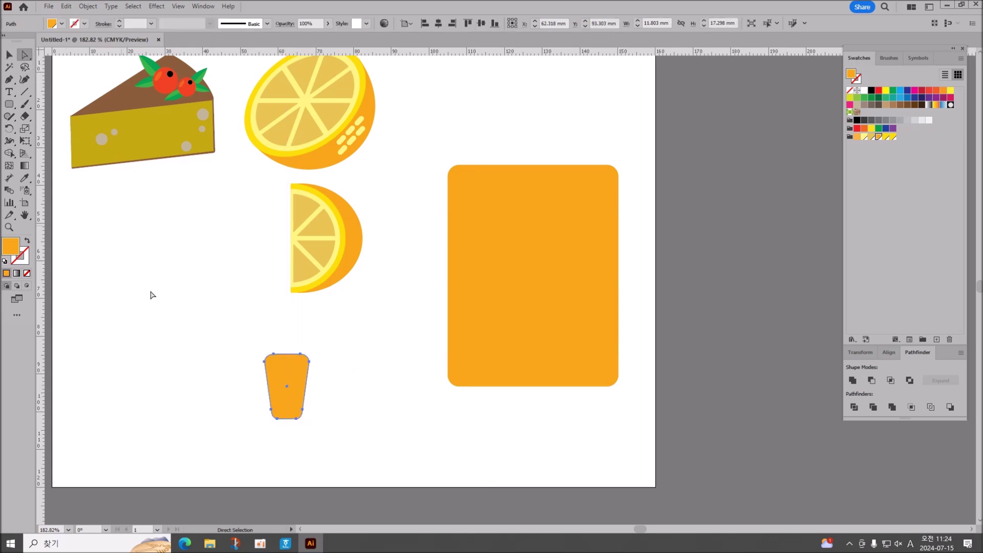
left_click_drag(244, 328, 324, 385)
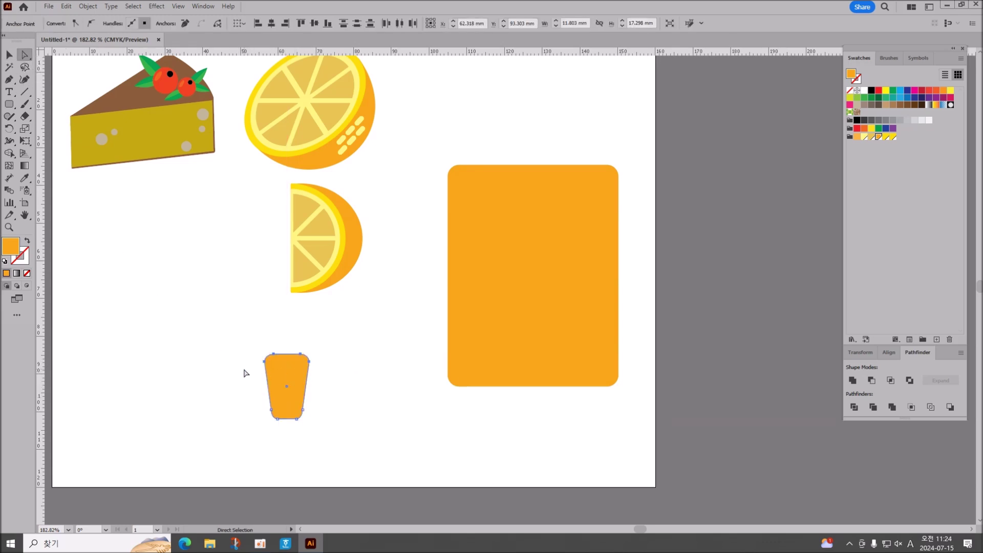
Step: Undo the taper of the small rounded rectangle and increase the rounding of its two top corners
key("ctrl+z")
key("ctrl+z")
key("ctrl+z")
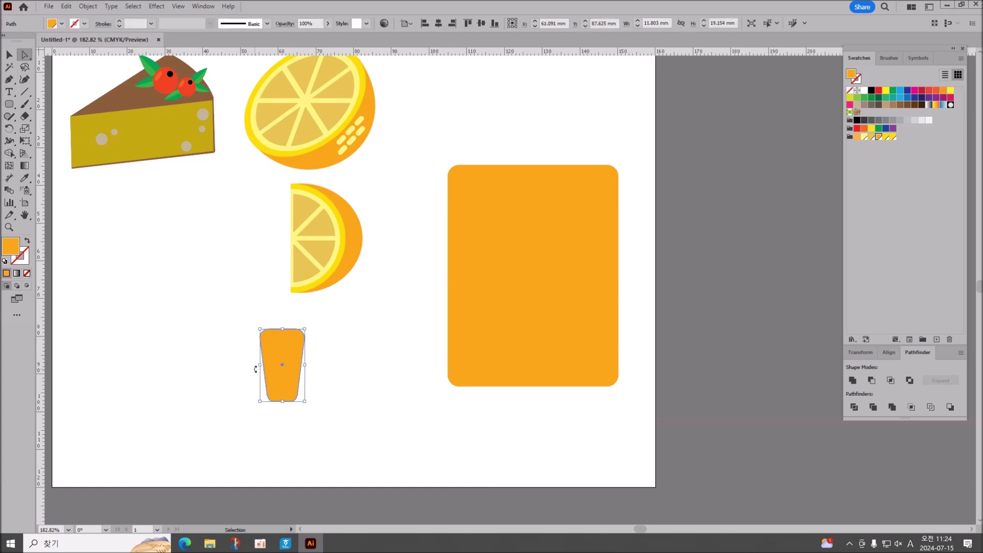
left_click(271, 341)
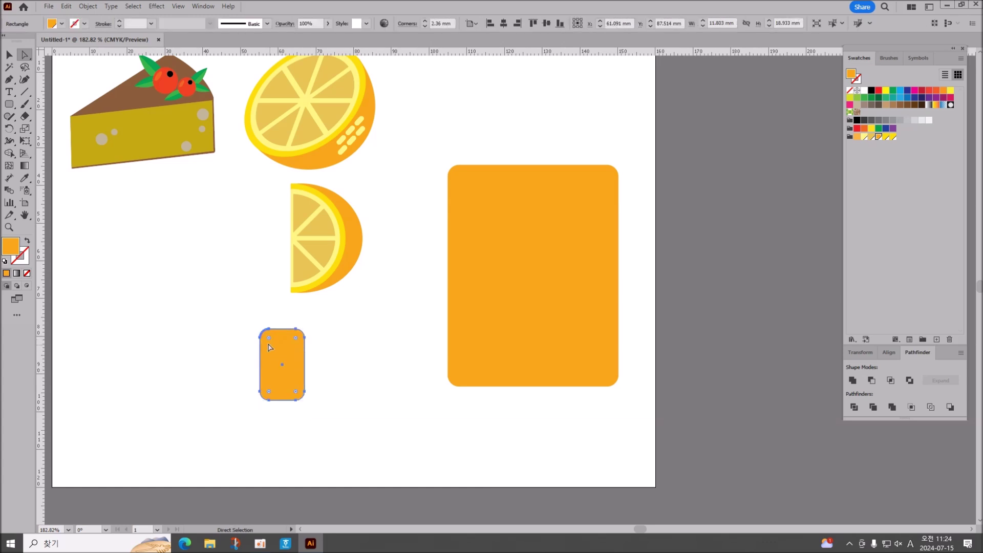
left_click_drag(235, 315, 324, 358)
left_click_drag(270, 339, 281, 350)
Step: Scale the small shape's bottom anchor points inward so it tapers downward, about 12 × 18 mm overall
left_click_drag(234, 389, 339, 421)
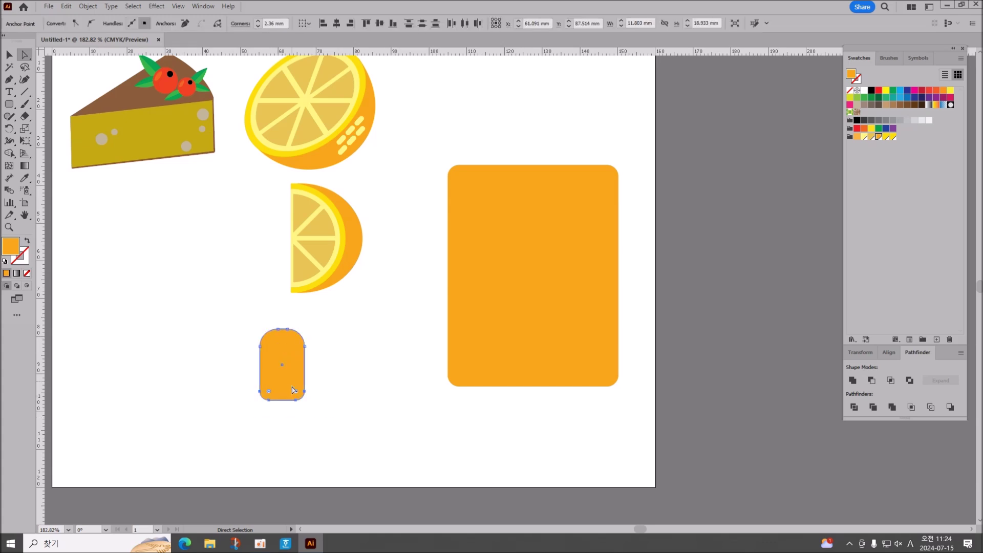
left_click(24, 128)
left_click_drag(182, 383, 210, 389)
left_click(9, 55)
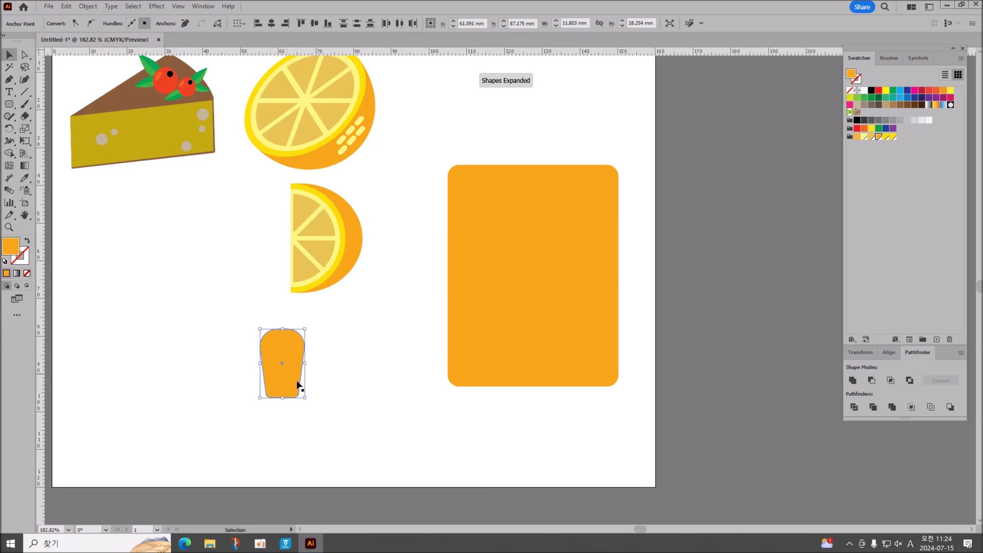
Step: Move the tapered shape onto the large rectangle's lower-left corner and scale its bottom anchor points further inward
left_click_drag(283, 386, 467, 404)
left_click(423, 417)
left_click(25, 55)
left_click_drag(412, 401, 498, 449)
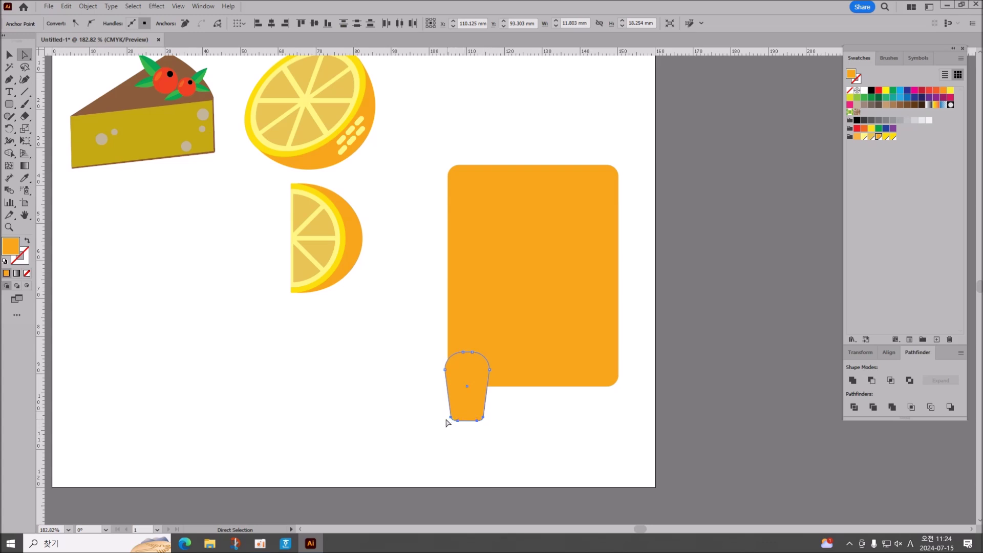
left_click(25, 129)
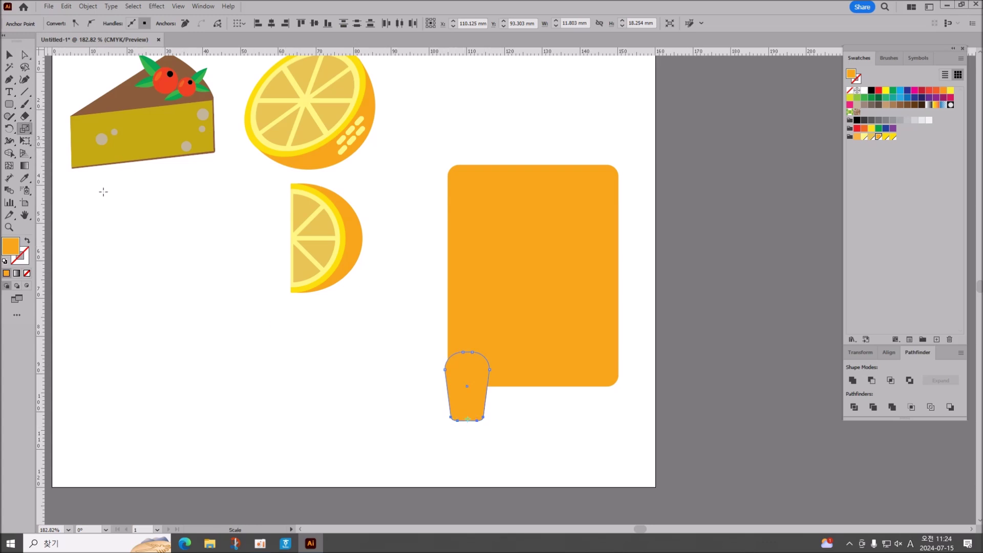
left_click_drag(294, 392, 340, 389)
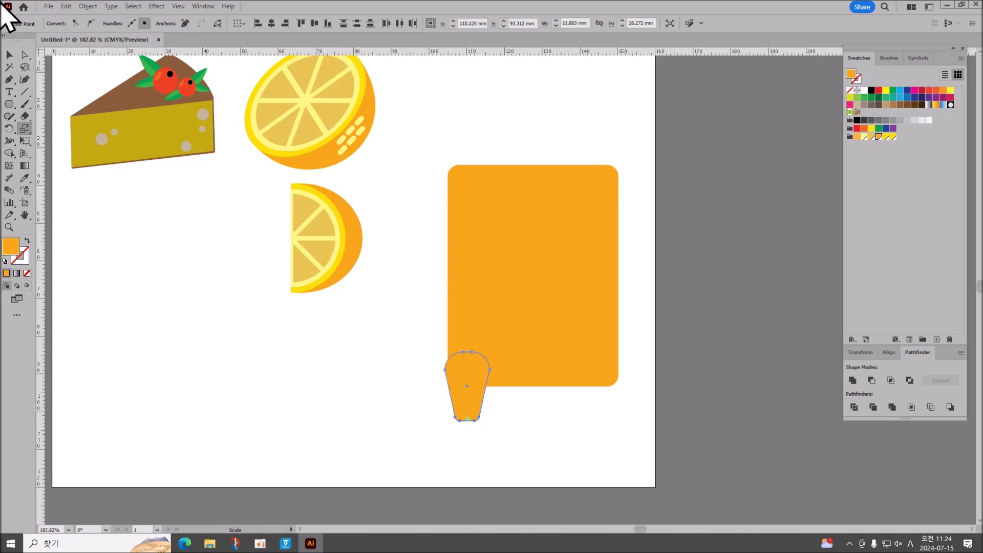
left_click(8, 55)
mouse_move(467, 395)
left_mouse_down()
mouse_move(472, 407)
mouse_move(470, 396)
left_mouse_up()
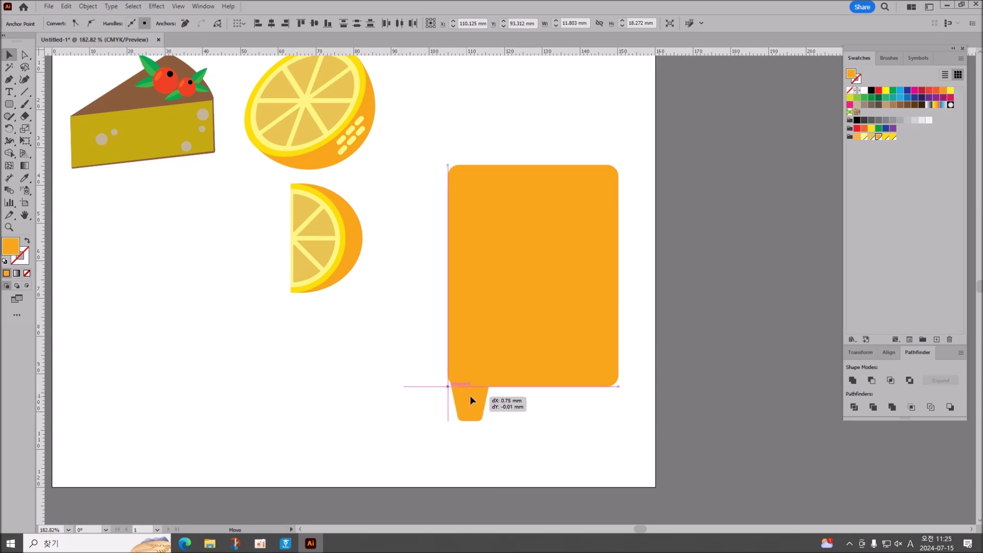
left_click_drag(469, 395, 468, 394)
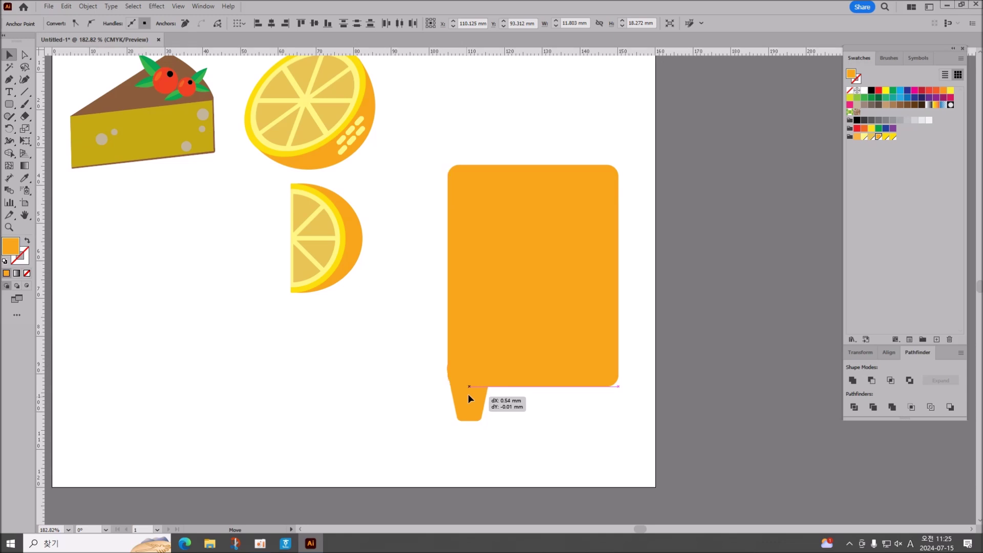
Step: Move the tapered shape aside and increase the corner rounding of the large rectangle
left_click_drag(468, 395, 349, 387)
left_click(533, 374)
left_click_drag(459, 376, 485, 375)
Step: Place the tapered shape back on the large rectangle's lower-left corner, resized to about 15 × 15 mm and flush with its left edge
left_click_drag(338, 374, 453, 376)
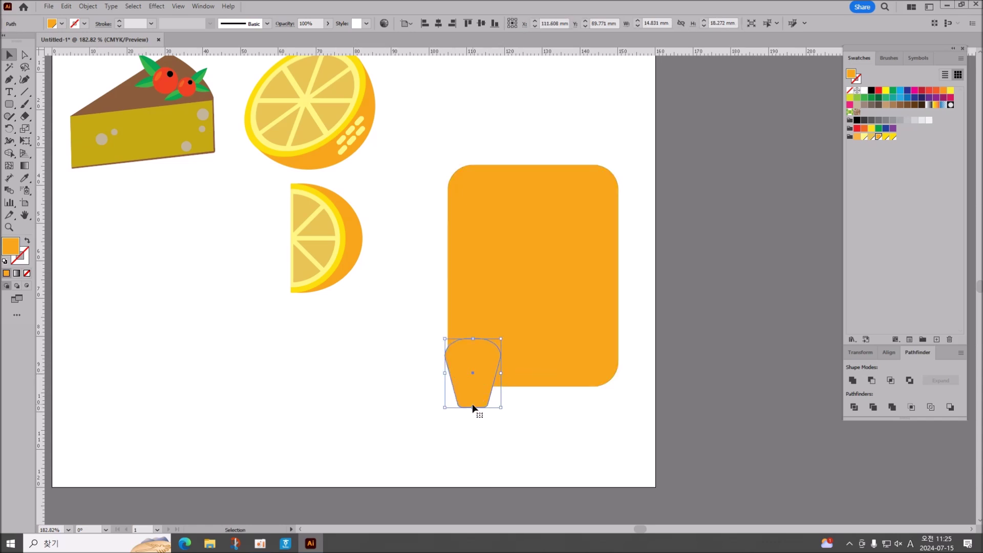
mouse_move(473, 407)
left_mouse_down()
mouse_move(477, 372)
mouse_move(476, 406)
left_mouse_up()
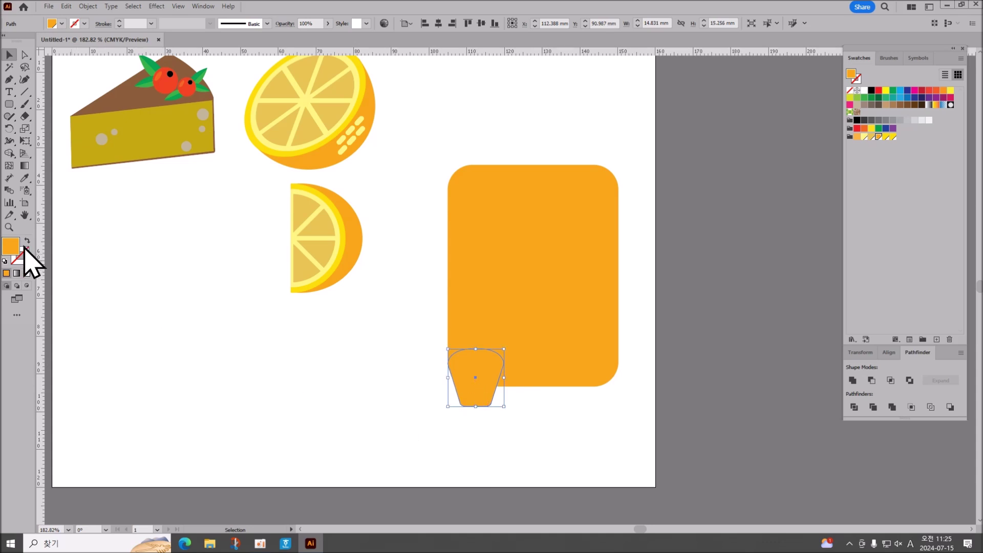
Step: Draw a rounded rectangle about 11 × 14 mm and place it overlapping the tapered shape's right side, extending slightly below it
left_click(9, 104)
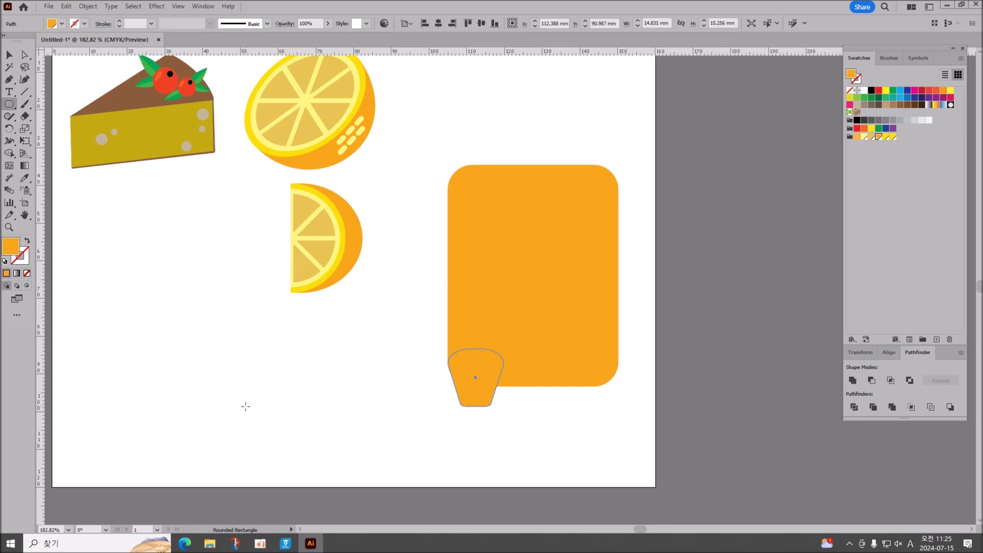
left_click_drag(236, 409, 507, 373)
left_click(9, 55)
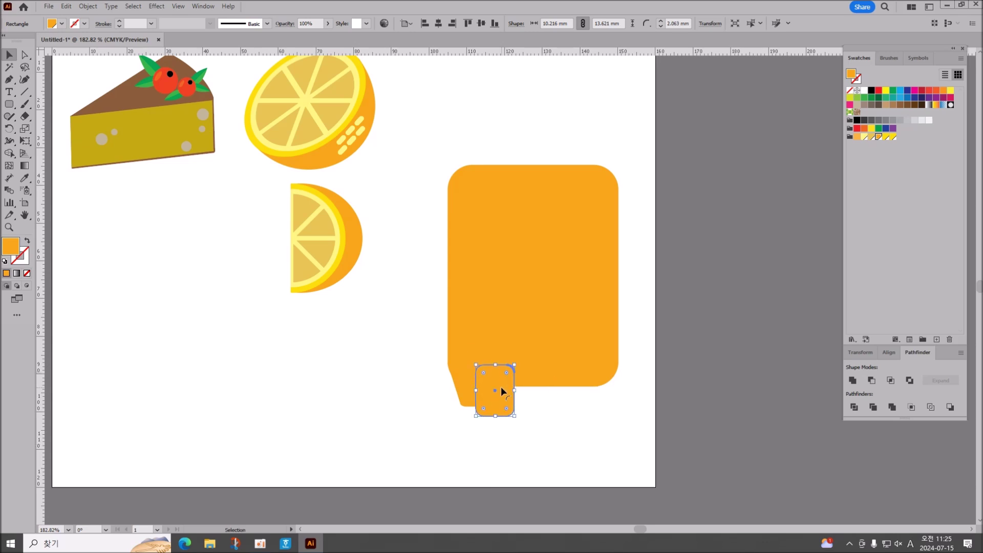
left_click_drag(514, 390, 519, 390)
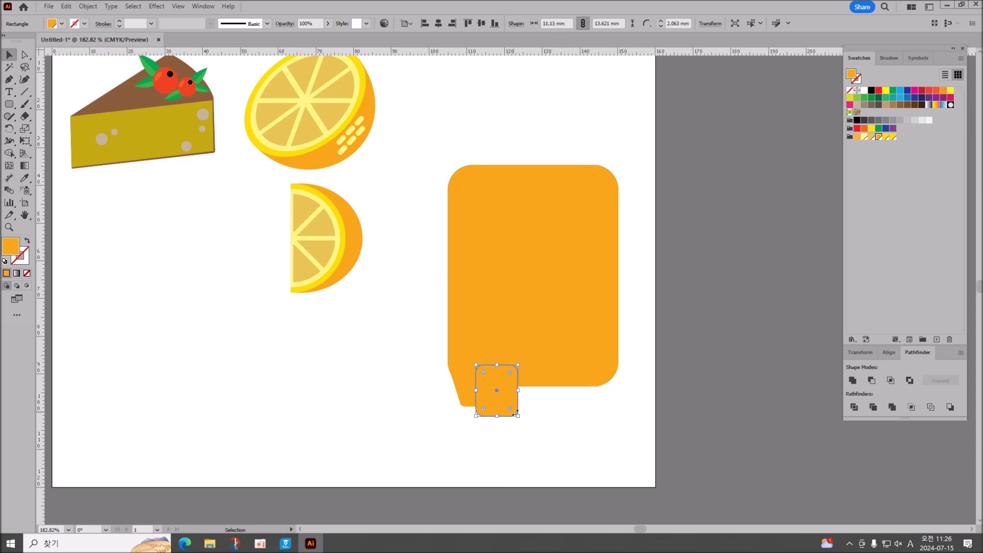
Step: Add a vertical guide through the large rectangle's centre using outline view, and show the document's hidden guides
left_click(372, 433)
left_click_drag(439, 408, 491, 424)
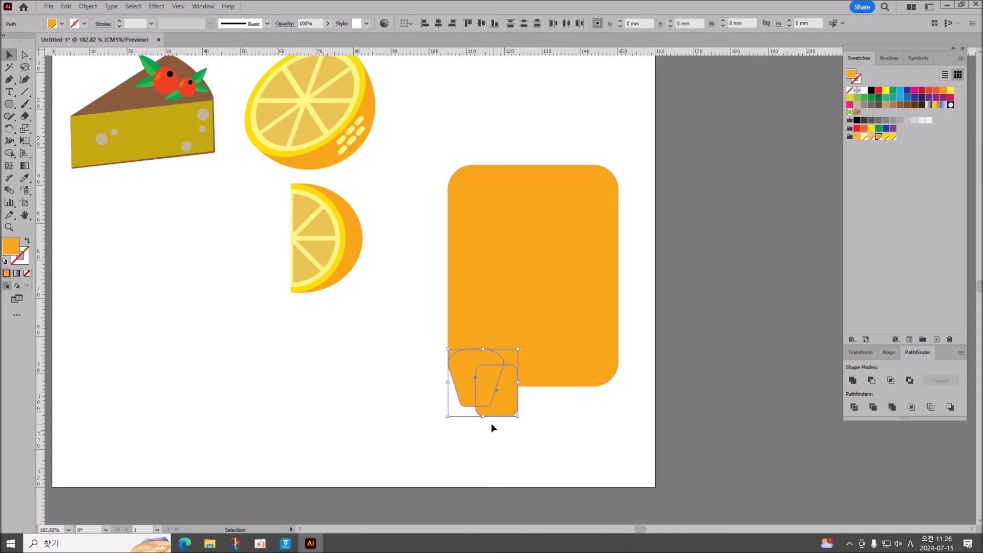
left_click(9, 129)
left_click(51, 141)
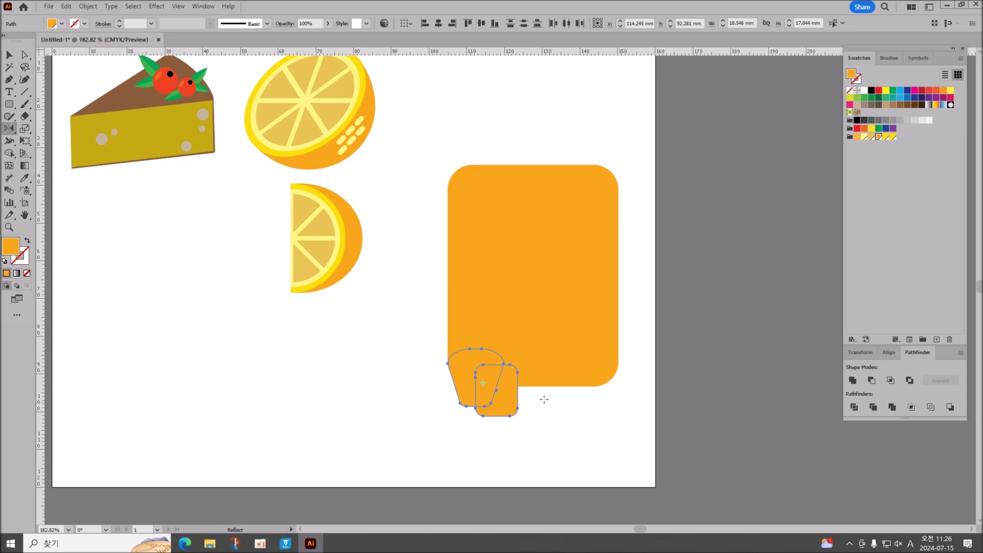
key("ctrl")
key("ctrl+y")
left_click_drag(40, 399, 533, 426)
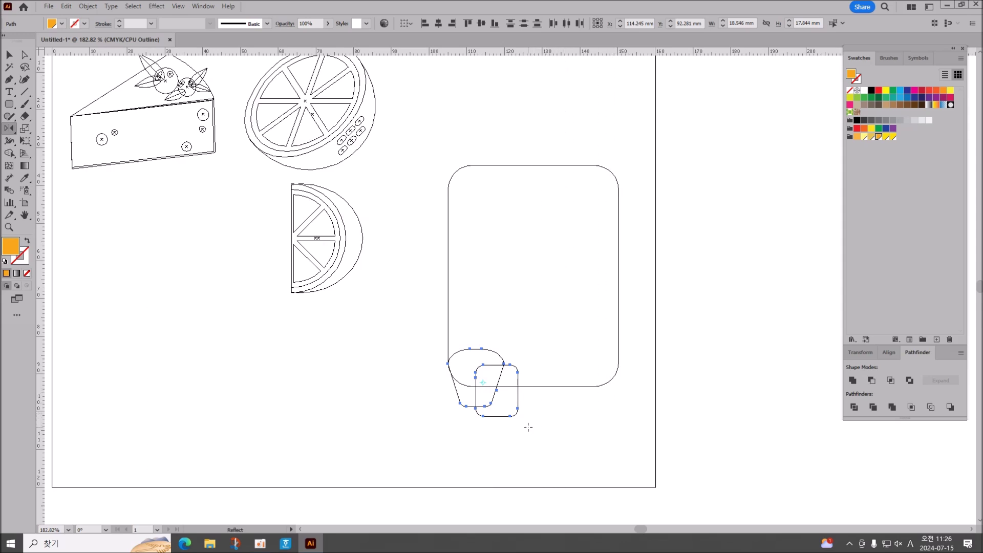
key("ctrl")
key("ctrl+semicolon")
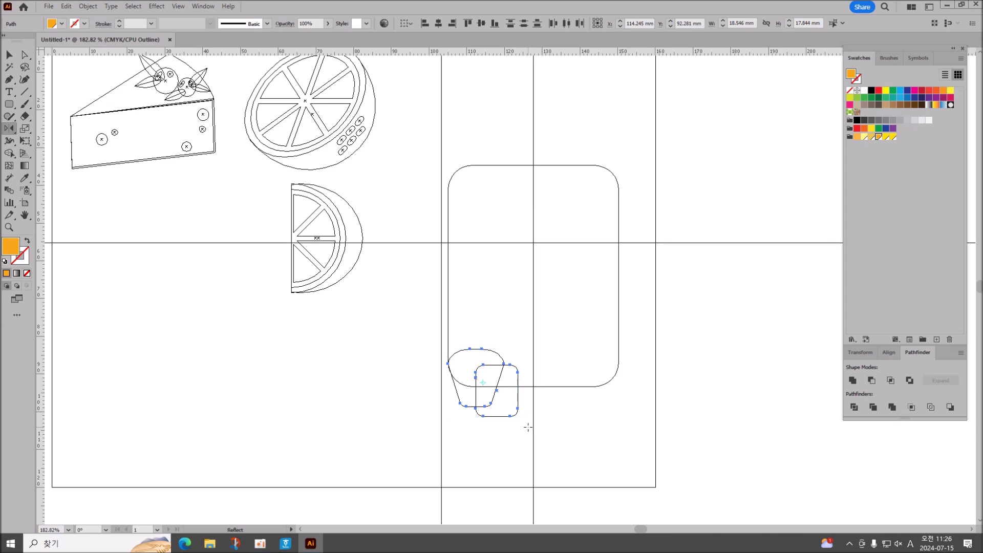
key("ctrl+y")
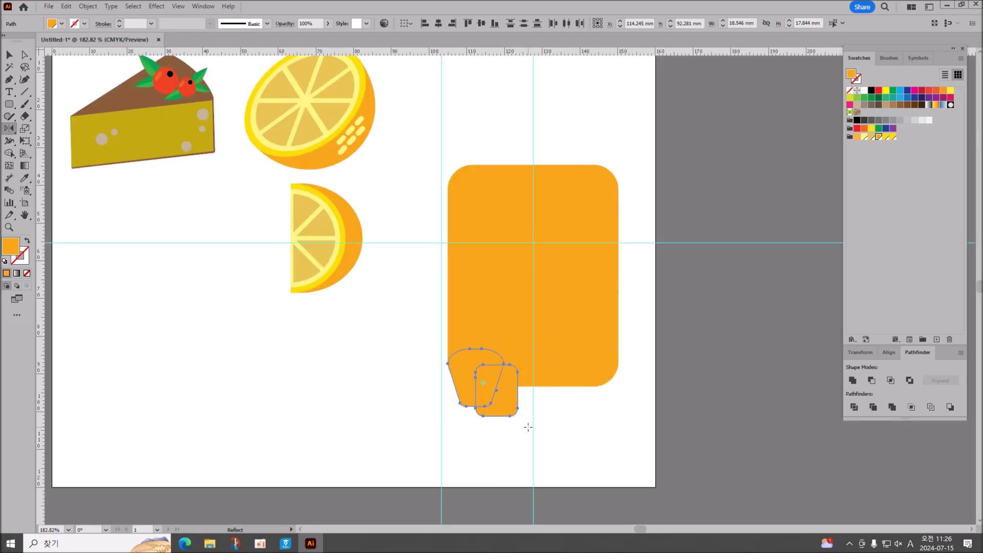
Step: Delete the horizontal guide and the vertical guide beside the large rectangle's left edge
left_click(10, 54)
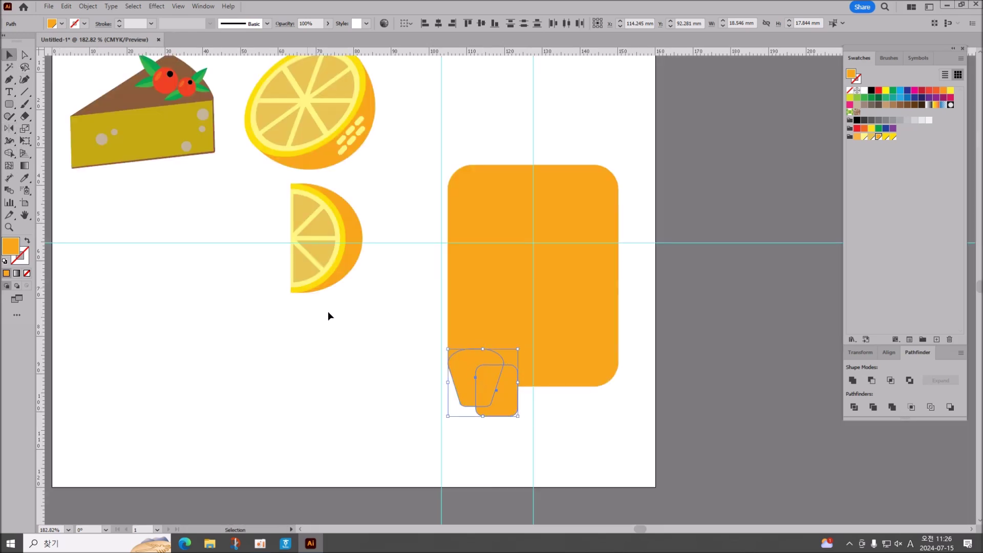
left_click(442, 458)
key("Delete")
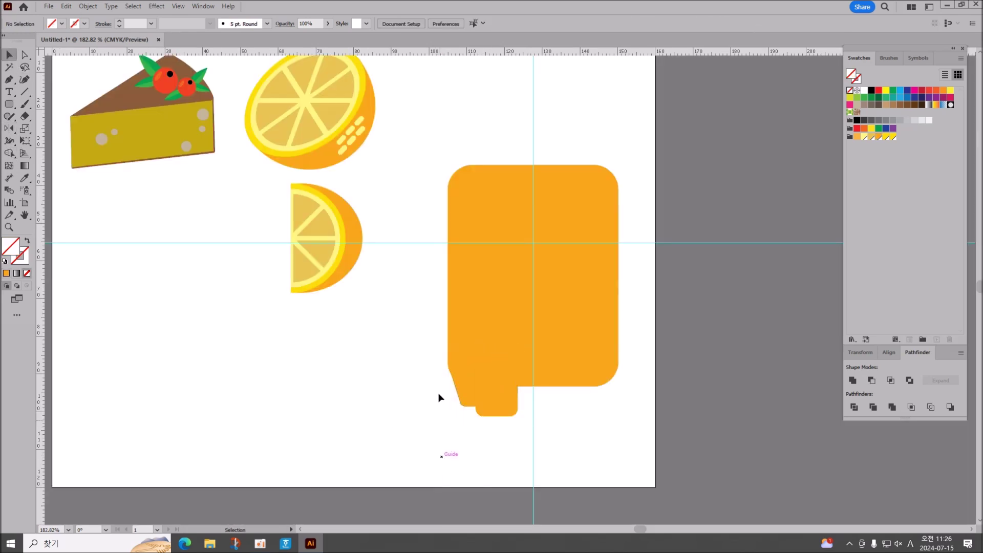
left_click(422, 243)
key("Delete")
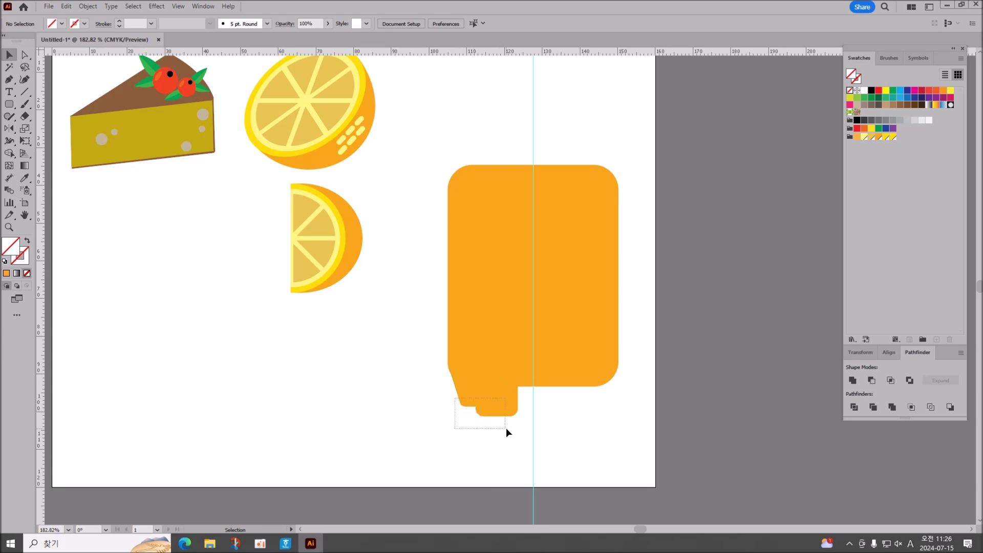
Step: Reflect a copy of the tapered shape and small rounded rectangle vertically across the centre guide
left_click_drag(506, 428, 503, 429)
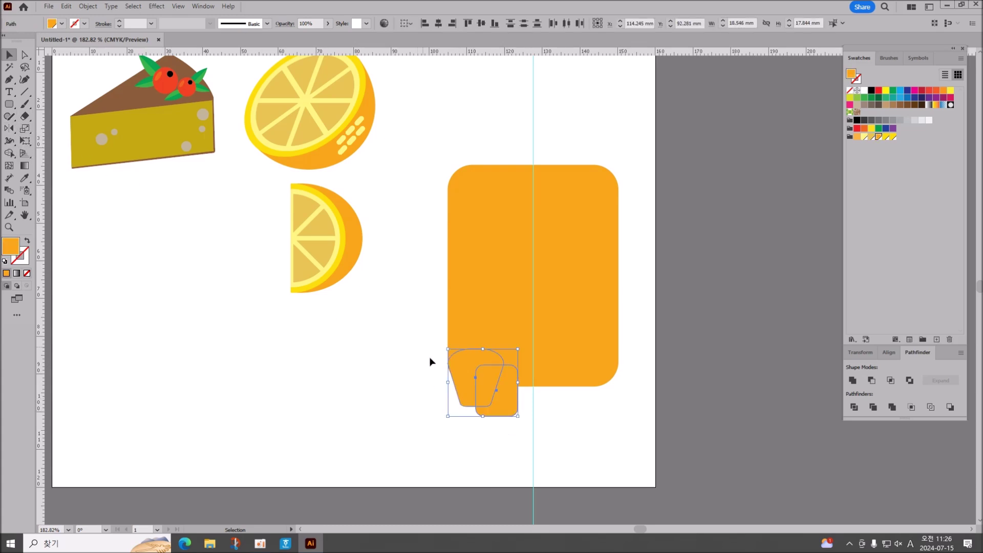
left_click(9, 128)
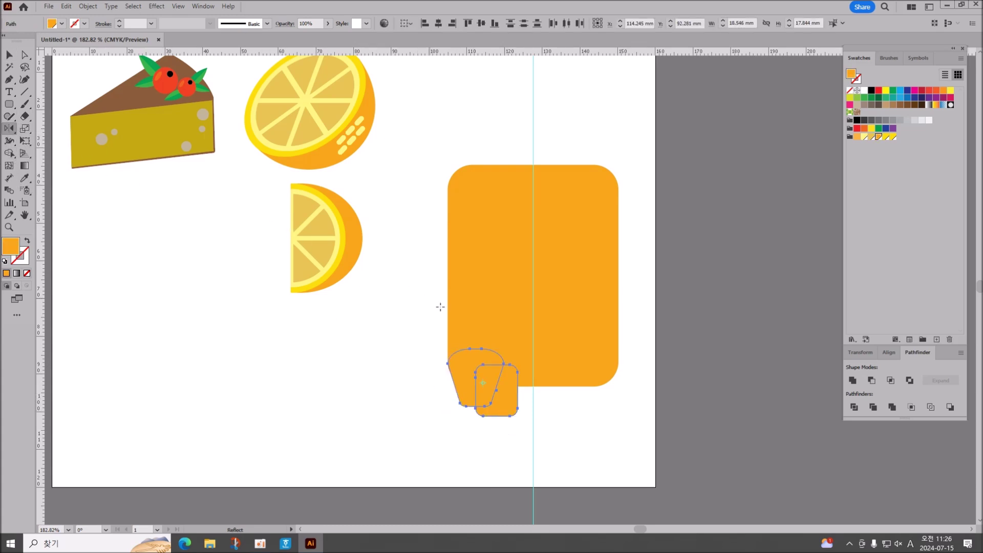
left_click(533, 365, "alt")
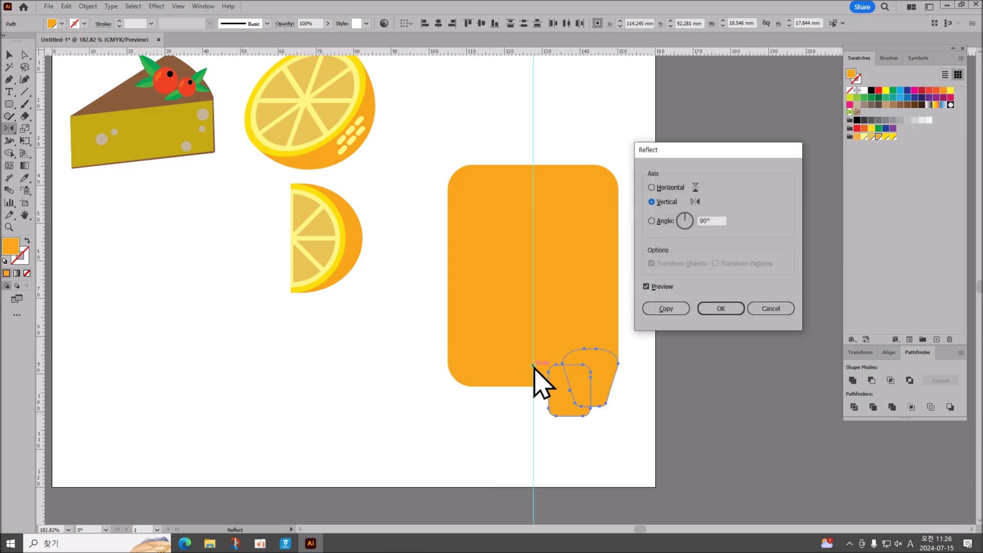
left_click(664, 307)
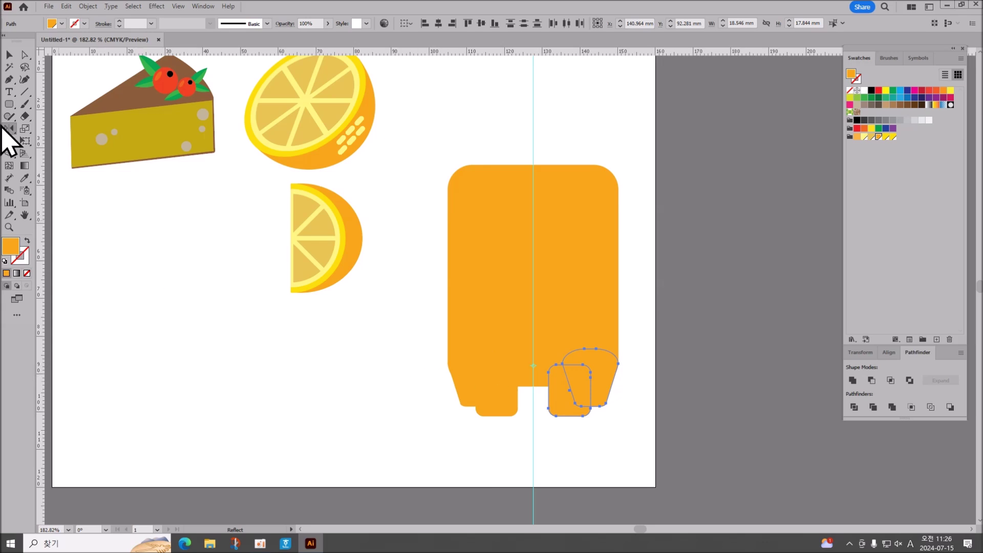
left_click(9, 54)
left_click(400, 418)
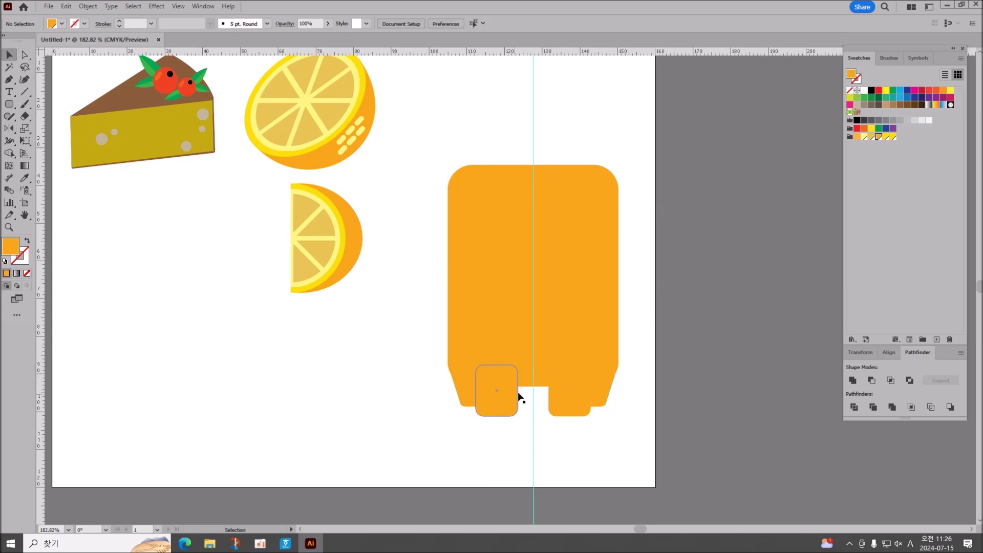
left_click(538, 370)
mouse_move(533, 388)
left_mouse_down()
mouse_move(534, 399)
mouse_move(533, 387)
left_mouse_up()
left_click(509, 426)
left_click(569, 407)
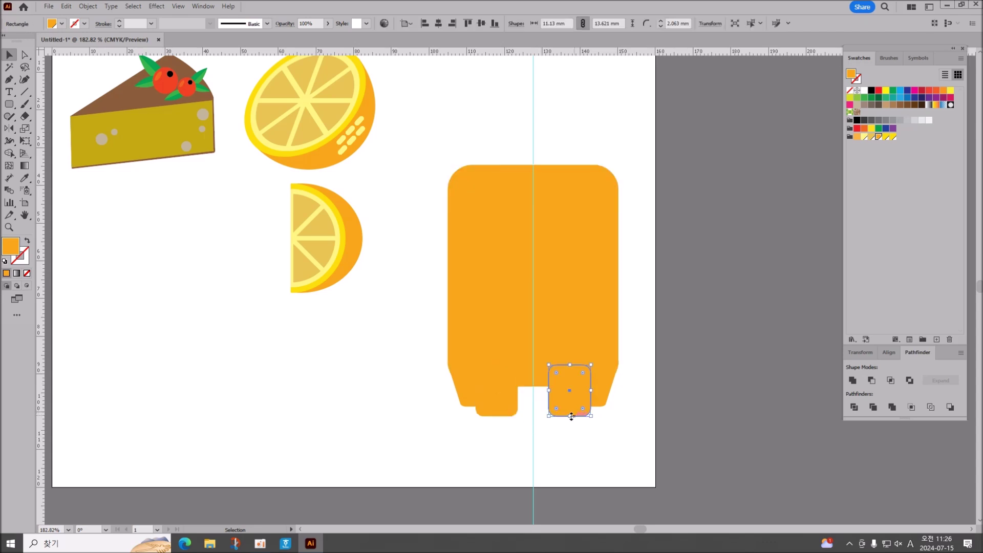
left_click(571, 417)
left_click(501, 415)
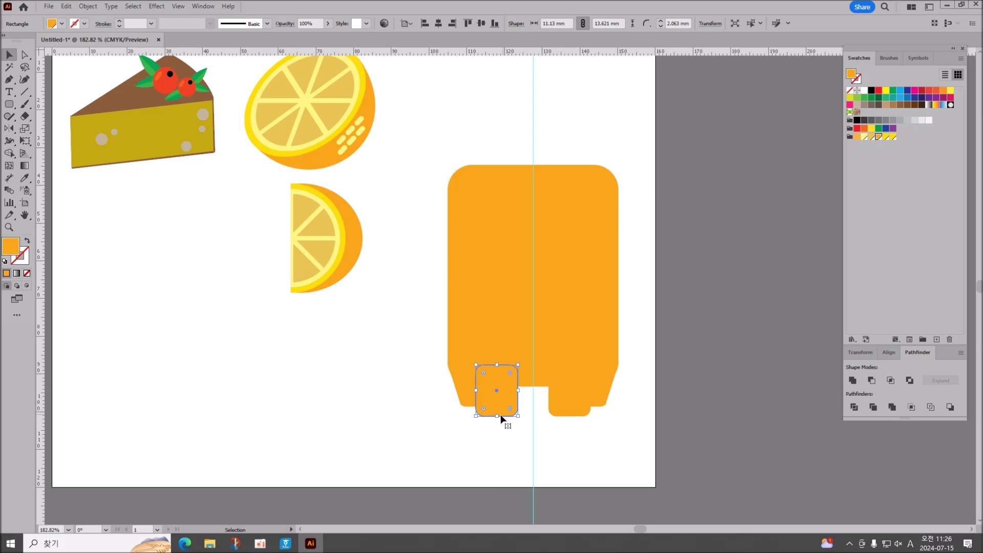
Step: Delete the vertical guide running through the large rectangle's centre
left_click(533, 442)
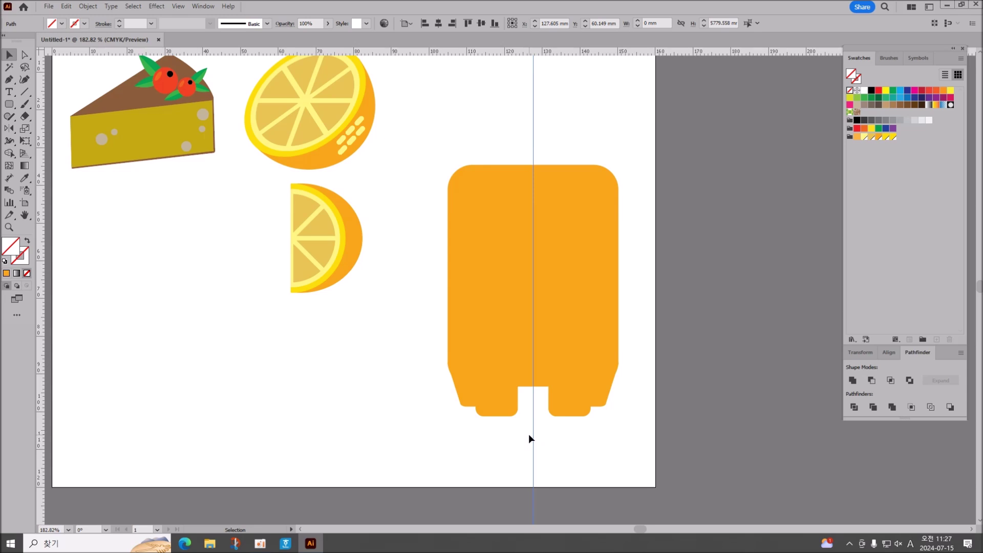
key("Delete")
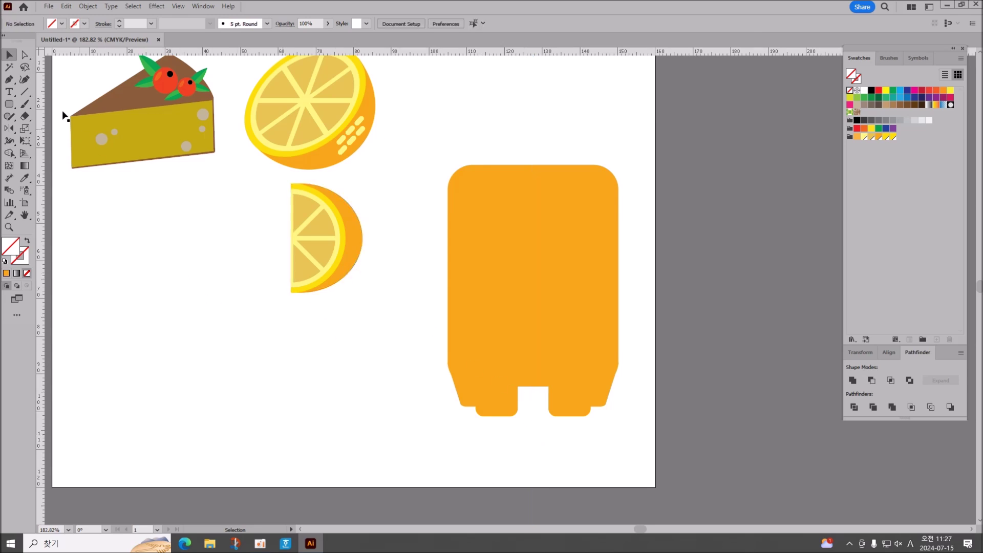
Step: Unite the large rounded rectangle with its tapered and small rectangular feet into one shape, and move it slightly up and left
left_click_drag(393, 333, 646, 458)
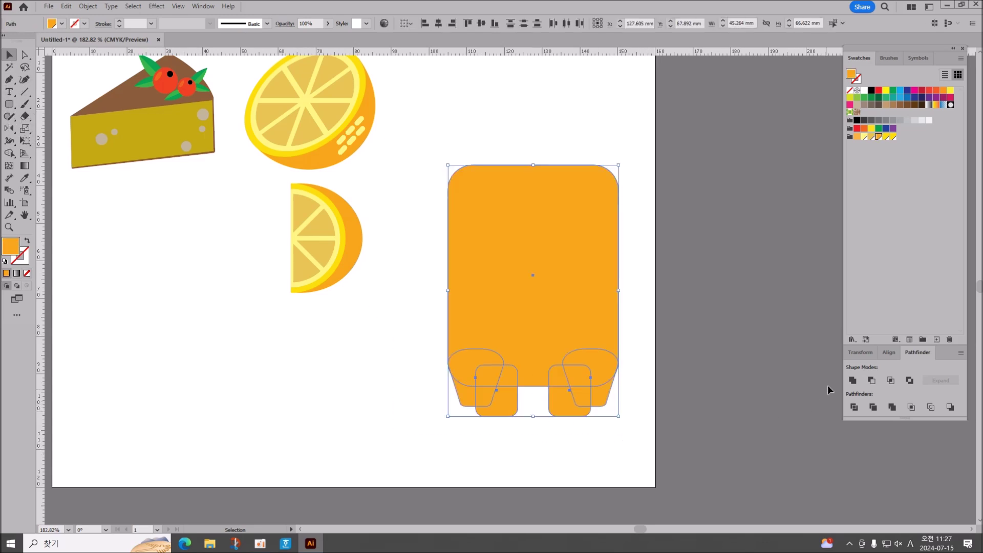
left_click(853, 380)
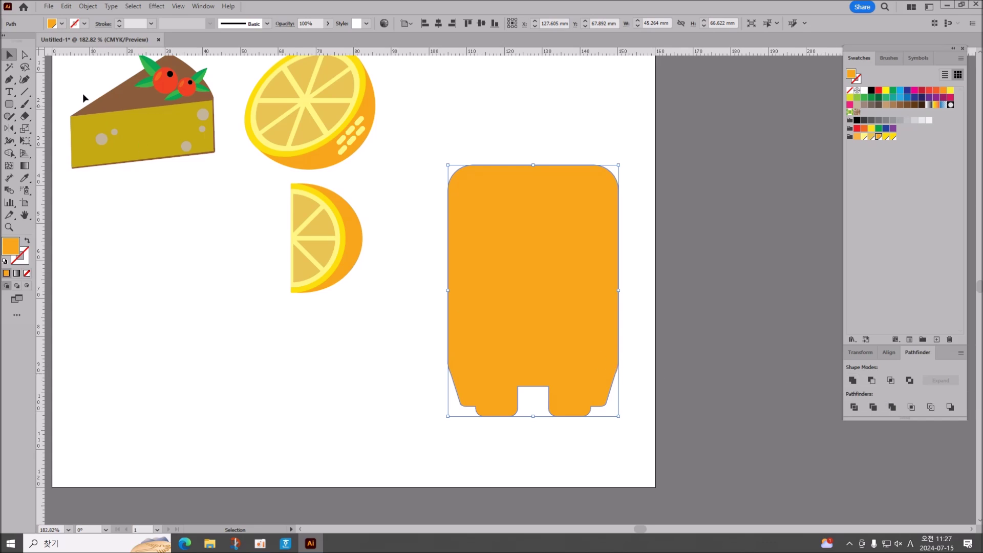
left_click(25, 55)
left_click_drag(536, 376, 492, 369)
left_click(516, 400)
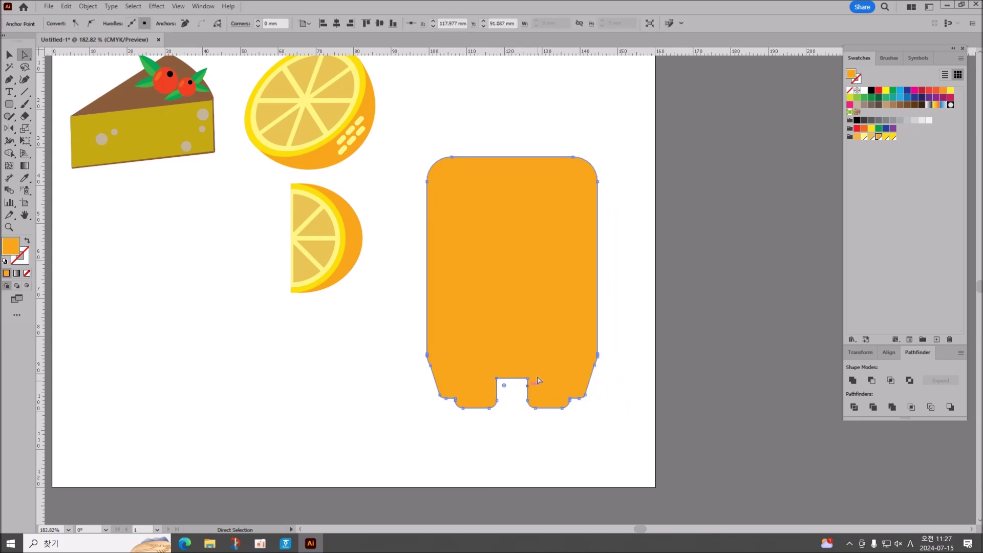
left_click(507, 375)
left_click_drag(487, 335, 487, 331)
left_click(505, 390)
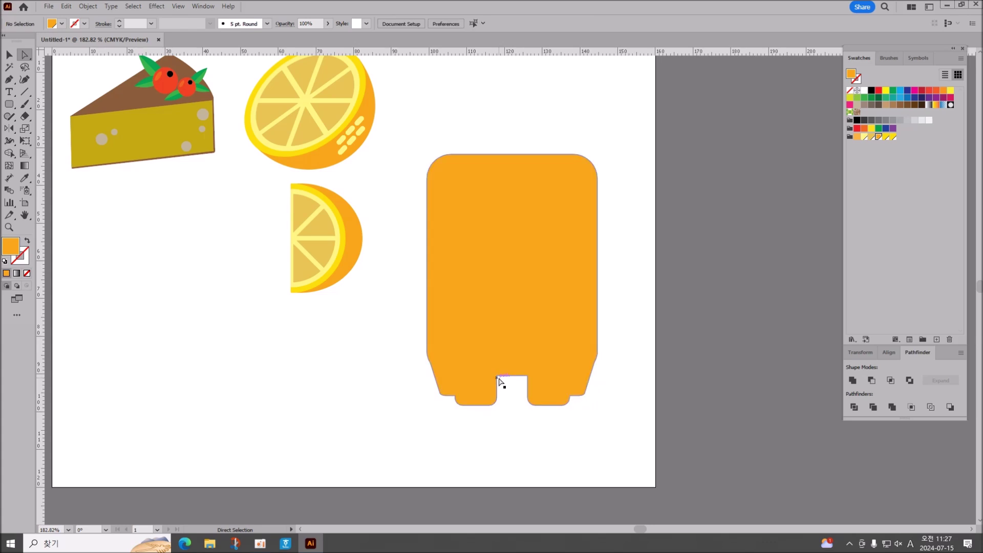
Step: Round the two inner corners of the bottom notch to a radius of about 2.97 mm
left_click(499, 379)
left_click_drag(514, 387, 514, 392)
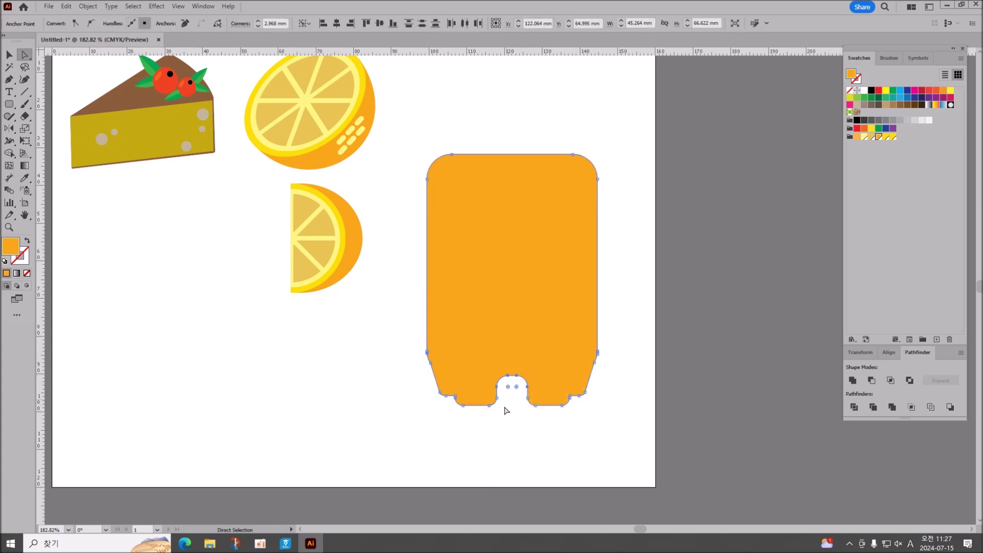
left_click(418, 475)
key("ctrl")
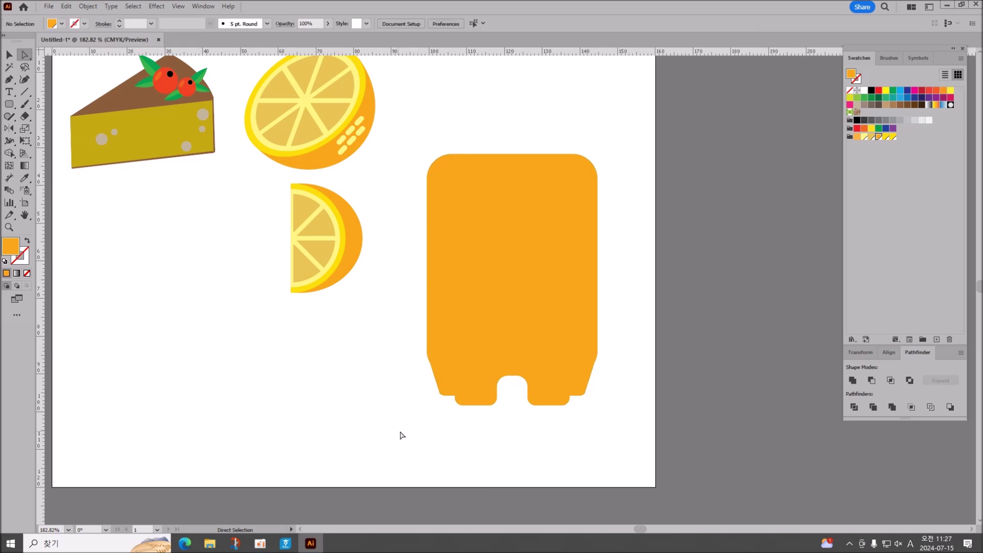
Step: Try to reshape the bottom notch by adjusting its rounded corners and upper anchor points
left_click(462, 379)
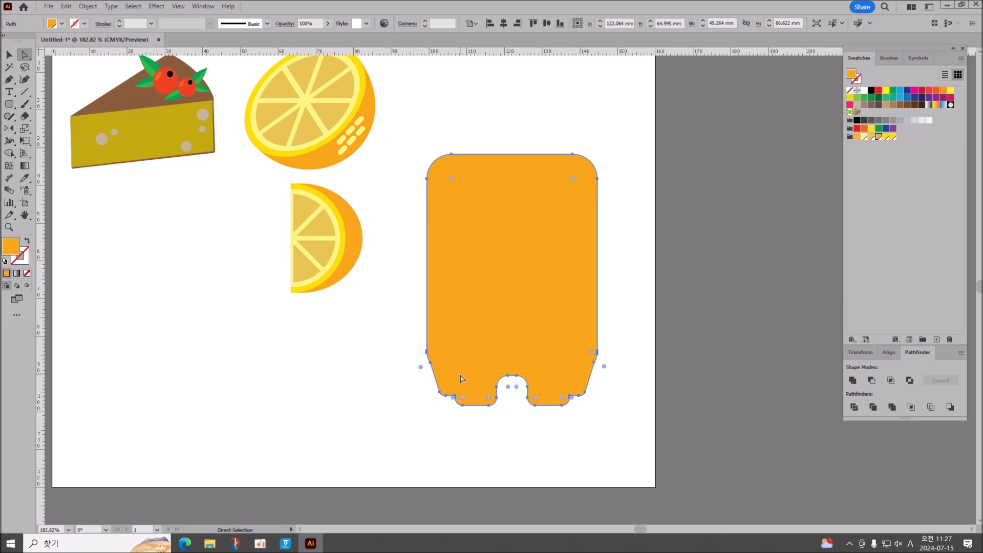
left_click(517, 387)
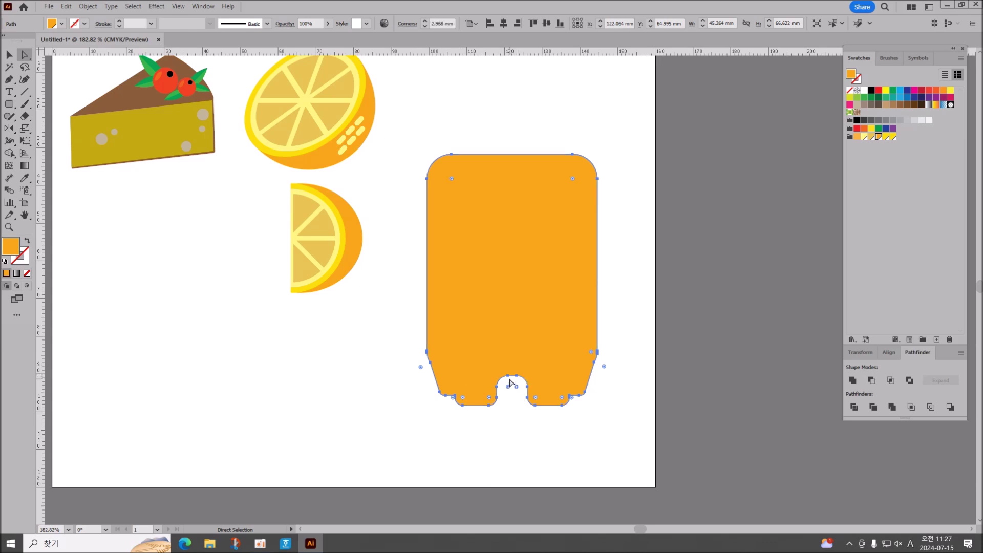
left_click(508, 377)
left_click_drag(515, 378, 516, 377)
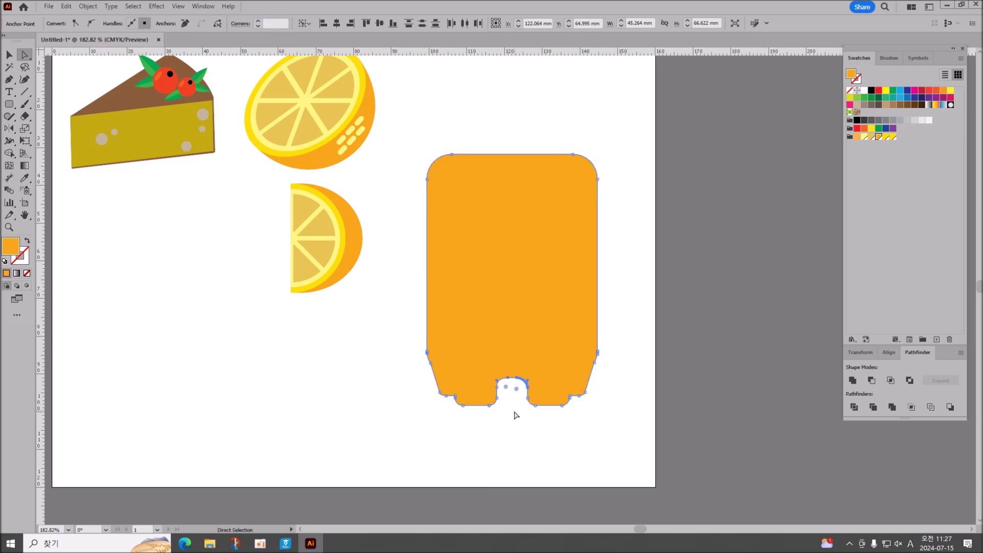
Step: Undo the edits back to the plain large rounded rectangle with its horizontal and vertical guides, without any feet
left_click(473, 431)
key("ctrl+z")
key("ctrl+z")
key("ctrl+z")
key("ctrl+z")
key("ctrl+z")
key("ctrl+z")
key("ctrl+z")
key("ctrl+z")
key("ctrl+z")
key("ctrl+z")
key("ctrl+z")
key("ctrl+z")
key("ctrl+z")
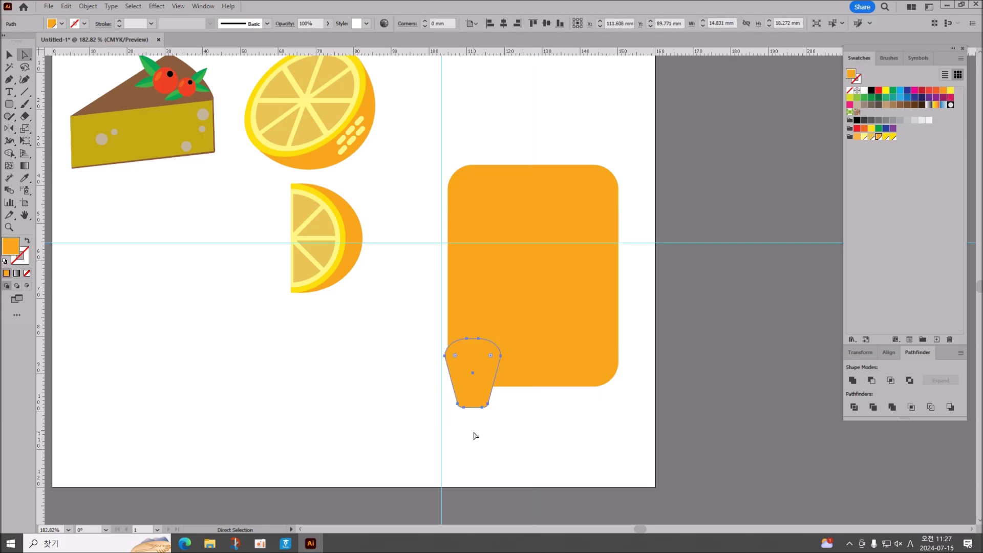
key("ctrl+z")
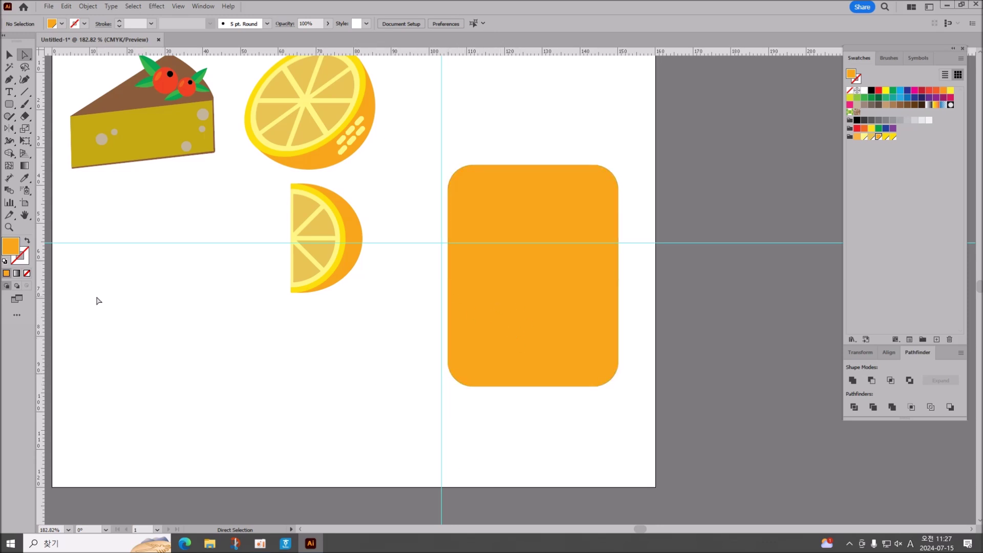
Step: Draw a small orange rounded rectangle about 12.7 by 16.1 mm in the empty area below the cake slice
left_click(10, 105)
left_click_drag(160, 317, 208, 377)
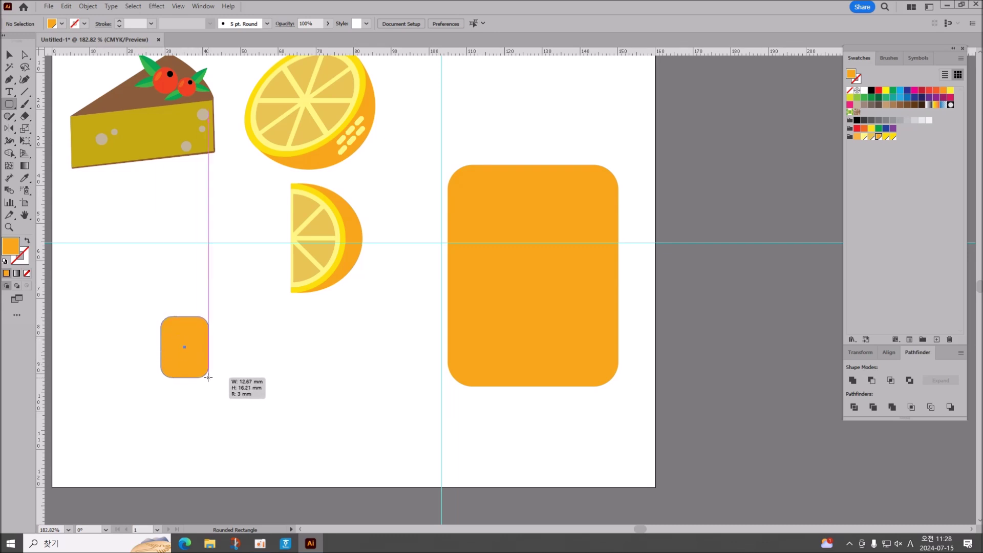
left_click_drag(208, 378, 208, 377)
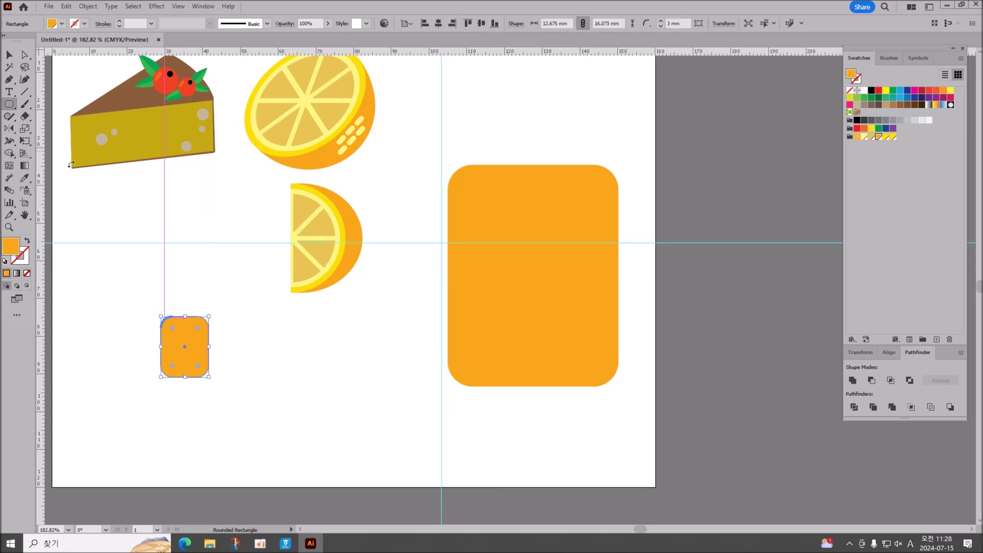
Step: Round the small rectangle's two upper corners fully into an arch
left_click(25, 54)
left_click_drag(146, 276, 221, 338)
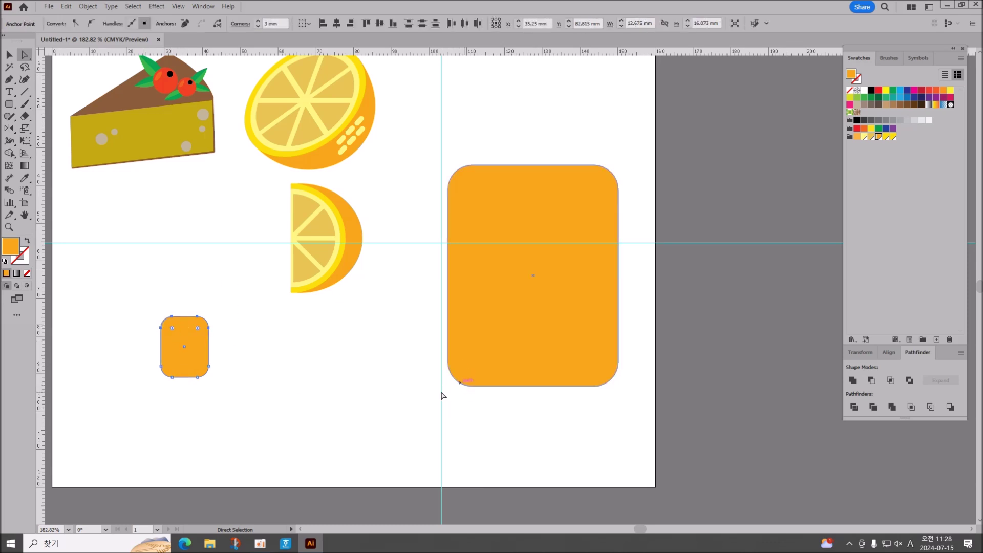
left_click_drag(174, 332, 196, 342)
Step: Try to scale the small shape's bottom anchor points, and undo both the scaling and the upper corner rounding
left_click_drag(144, 373, 250, 399)
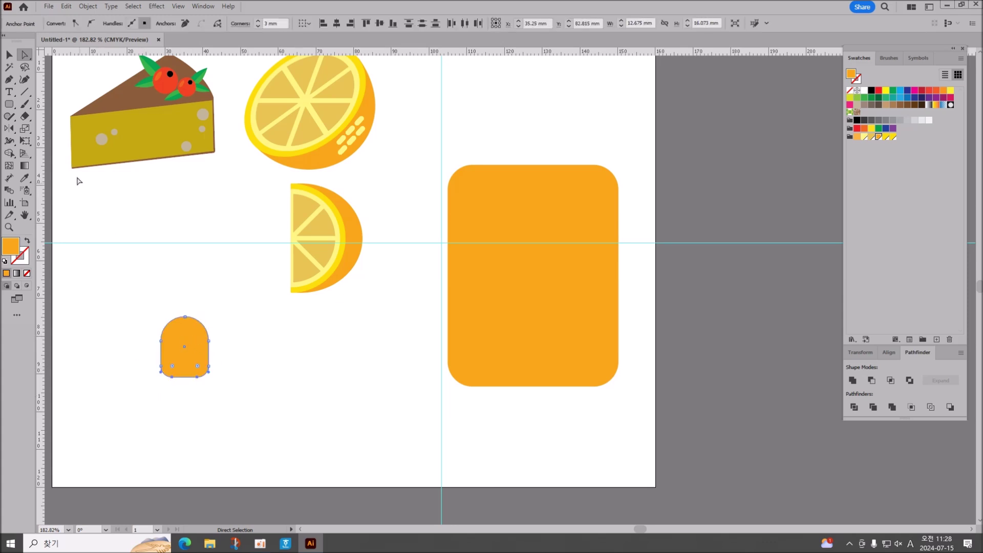
left_click(25, 129)
left_click_drag(171, 401, 182, 410)
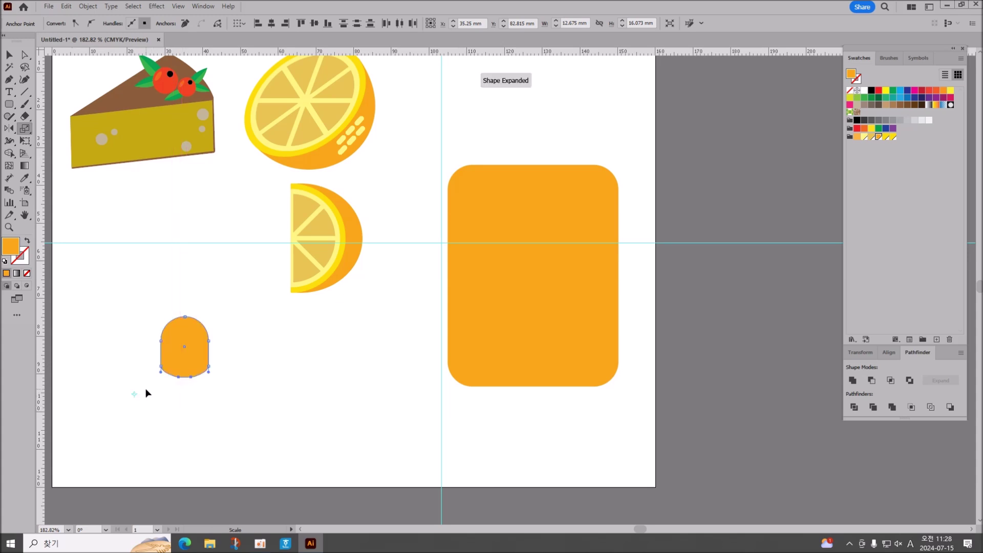
key("ctrl+z")
key("ctrl+z")
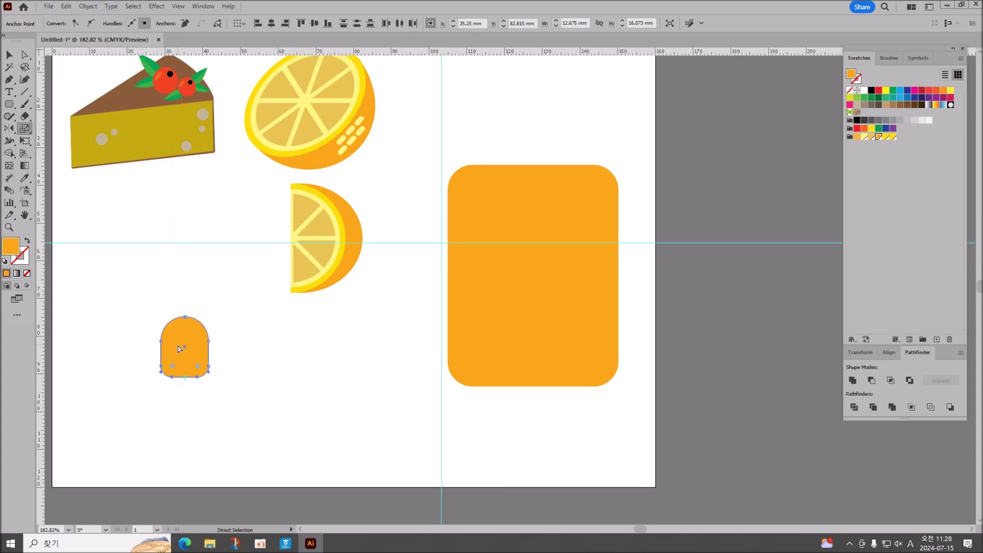
left_click(25, 55)
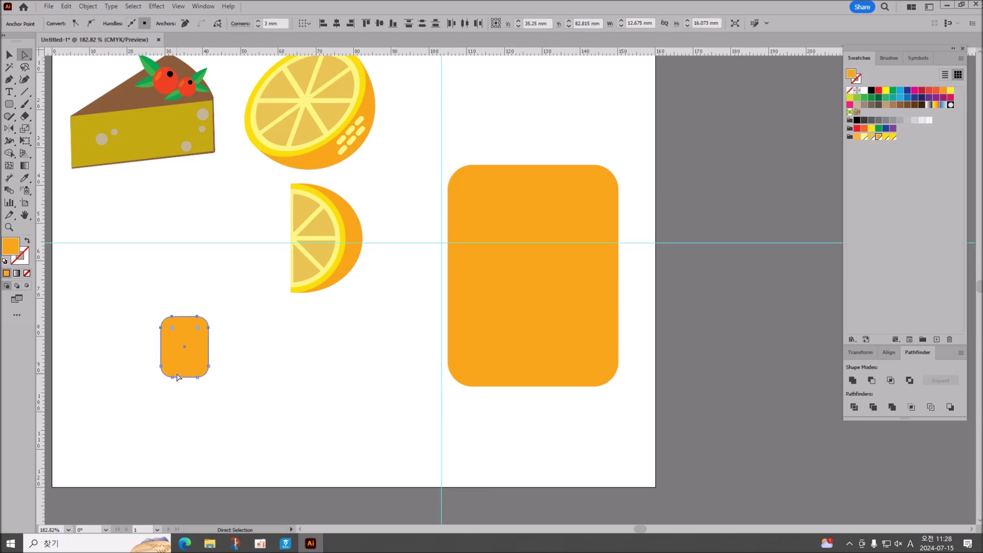
Step: Stretch the small rounded rectangle downward to a height of about 19.1 mm, keeping its width
left_click(9, 54)
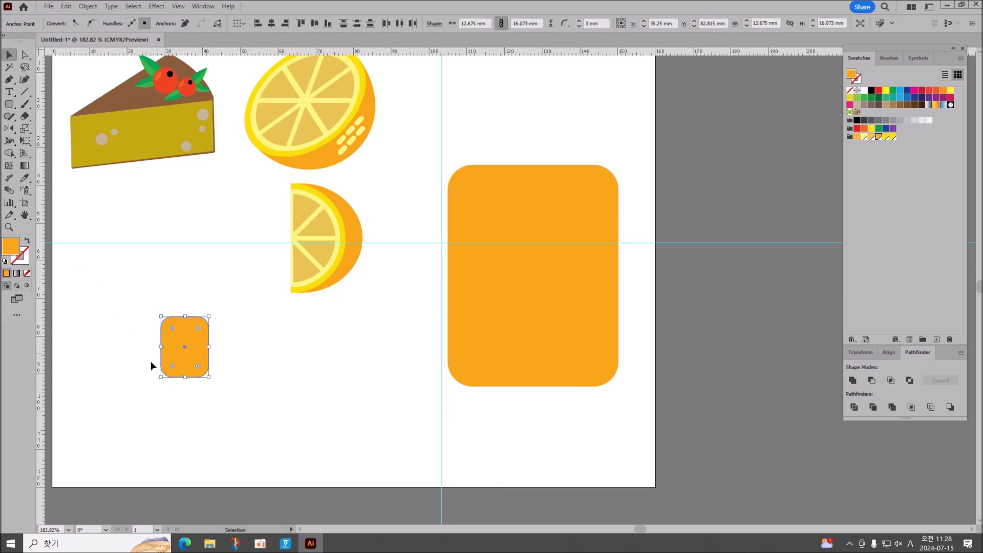
left_click_drag(186, 378, 186, 388)
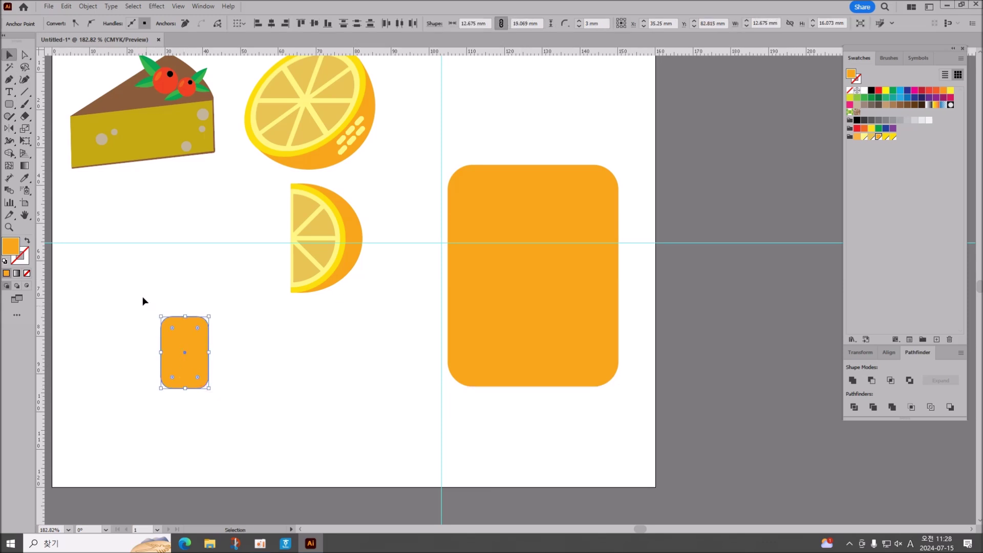
left_click(148, 313)
Step: Increase the rounding of the stretched small rectangle's two upper corners
left_click(25, 55)
left_click_drag(135, 303, 238, 358)
left_click_drag(198, 328, 184, 334)
Step: Try to taper the small shape by scaling its bottom anchor points, and undo back to the evenly rounded rectangle
left_click_drag(153, 378, 241, 423)
left_click(24, 129)
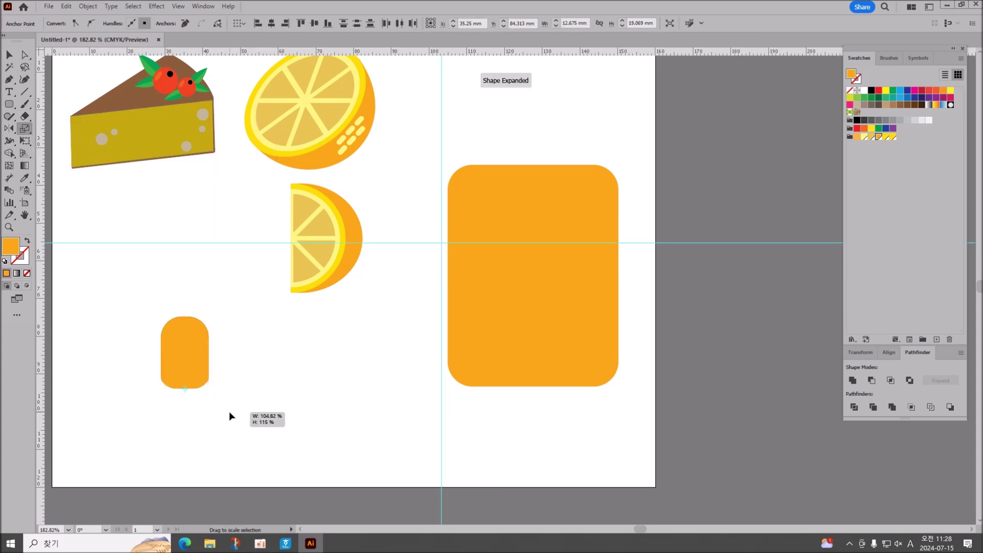
left_click(25, 54)
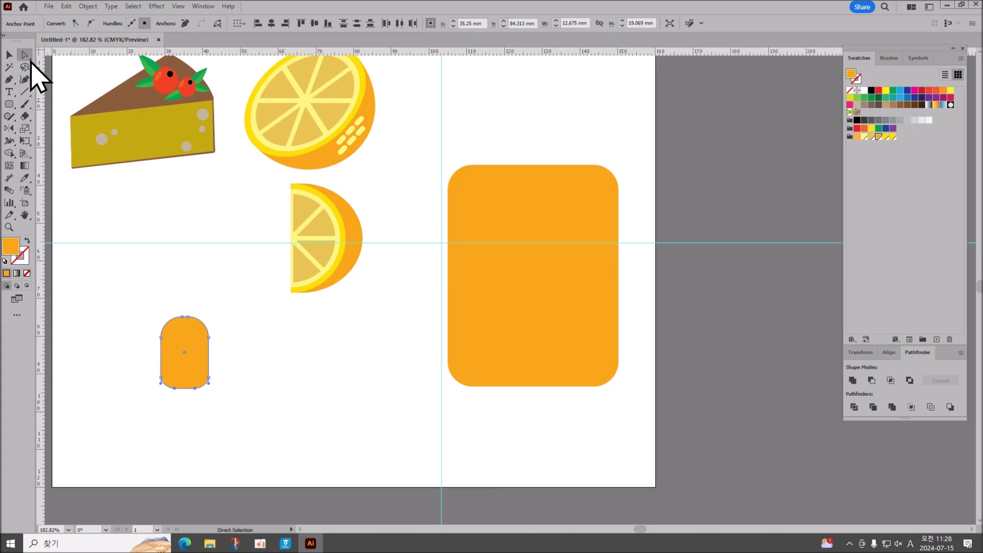
left_click_drag(131, 385, 279, 423)
left_click(24, 129)
left_click_drag(130, 395, 155, 398)
key("ctrl+z")
key("ctrl+z")
key("ctrl+z")
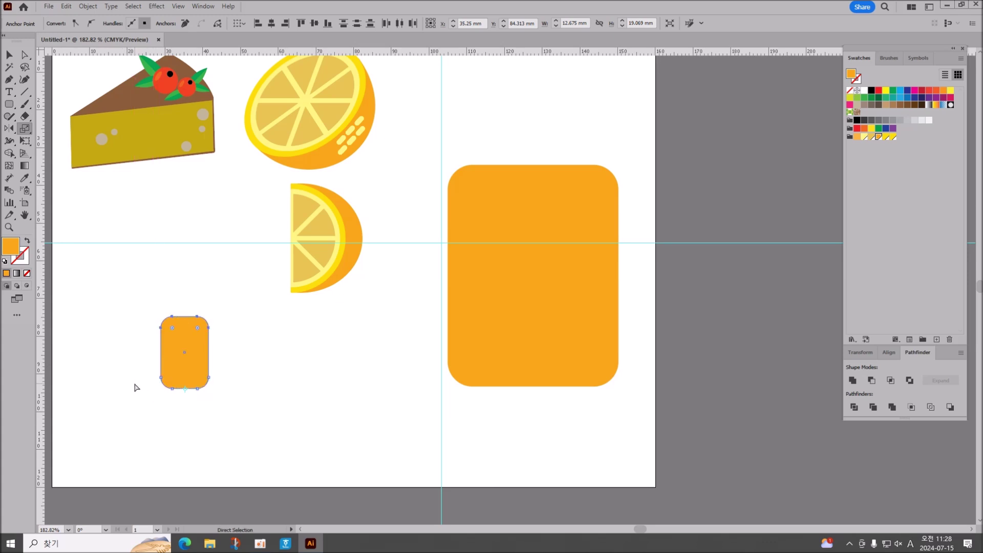
Step: Round the small rectangle's two upper corners moderately, leaving a short flat top edge
left_click(24, 55)
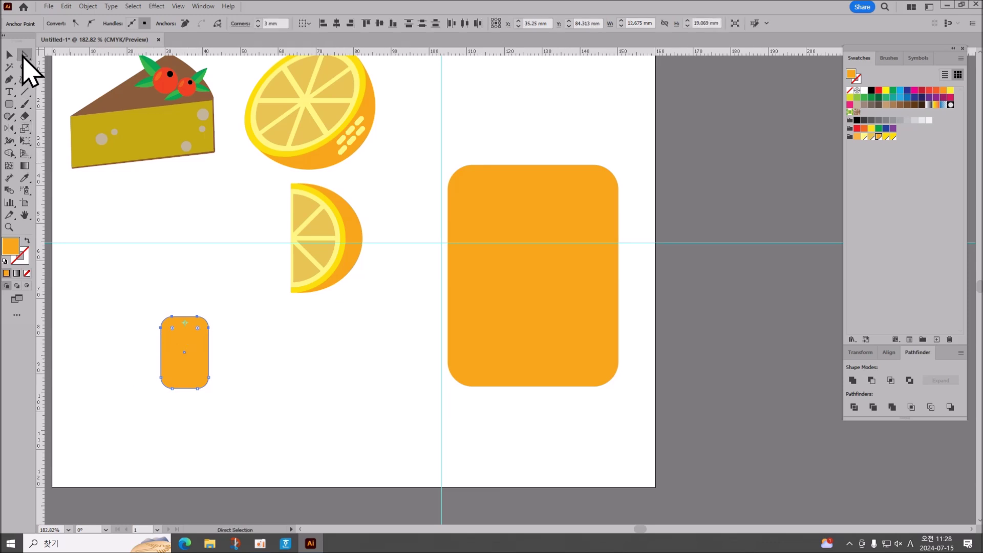
left_click_drag(173, 332, 182, 330)
left_click(147, 381)
Step: Scale the small shape's bottom anchor points inward to taper it toward the base
left_click_drag(145, 372, 237, 415)
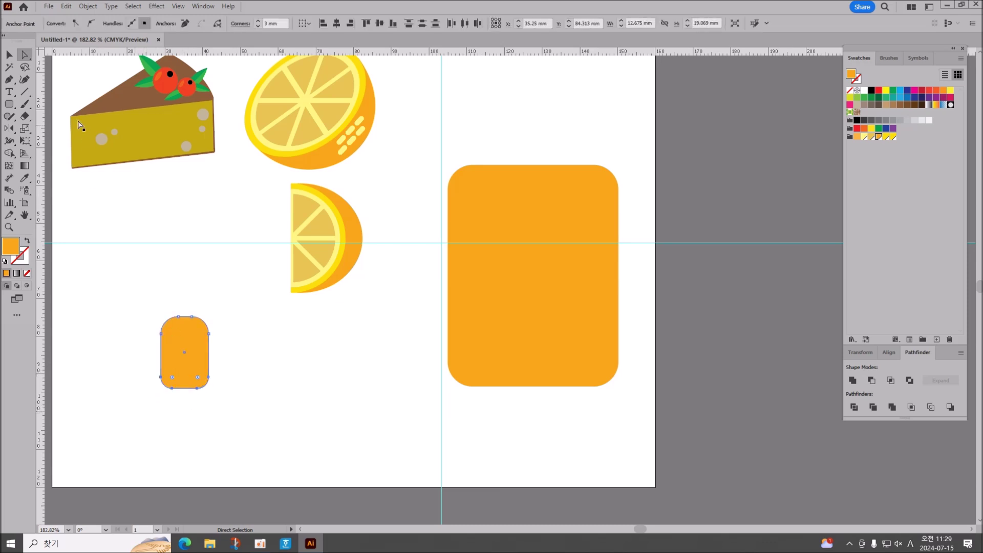
left_click(24, 129)
left_click_drag(257, 378, 229, 381)
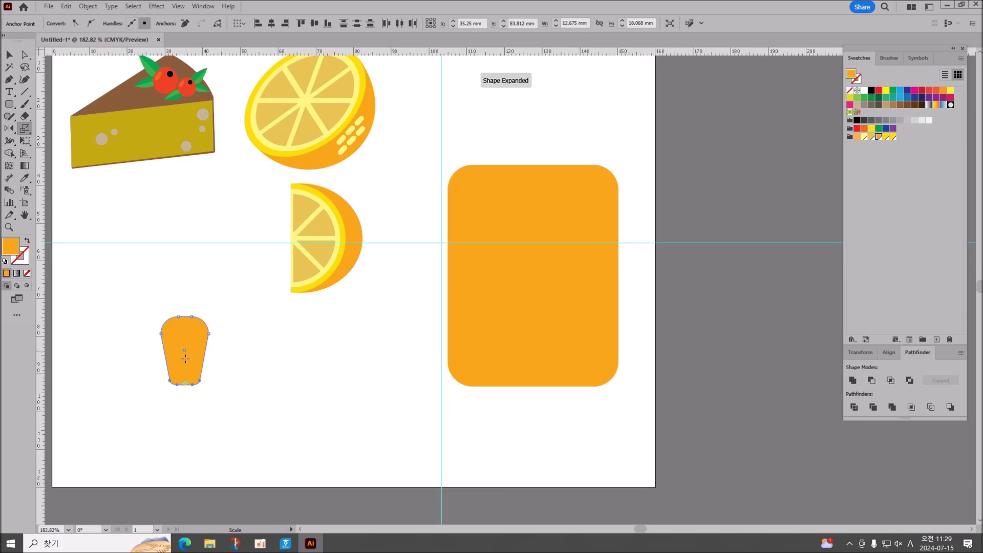
Step: Move the tapered shape onto the large rectangle's lower-left corner so its narrow end extends below, and deselect it
left_click(10, 55)
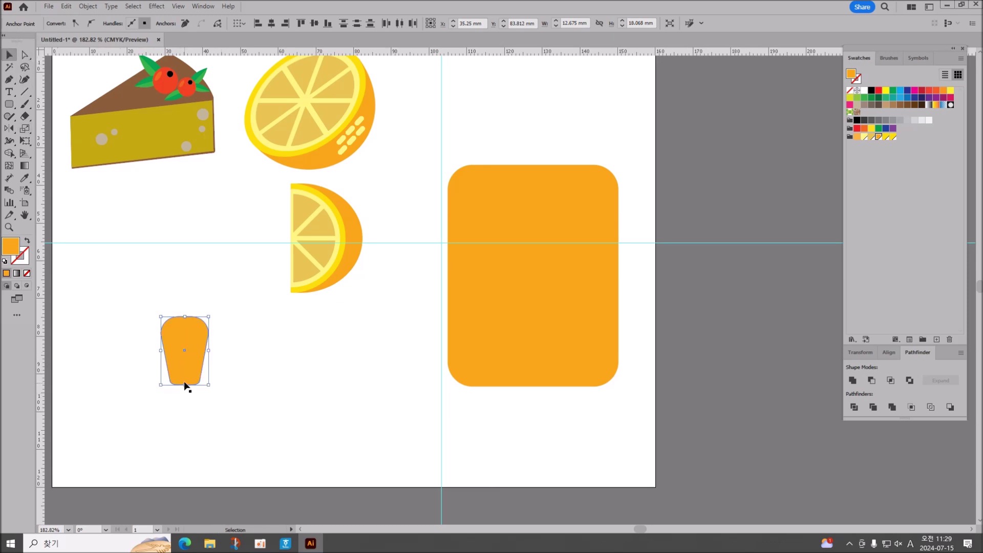
left_click_drag(186, 385, 487, 379)
left_click(340, 445)
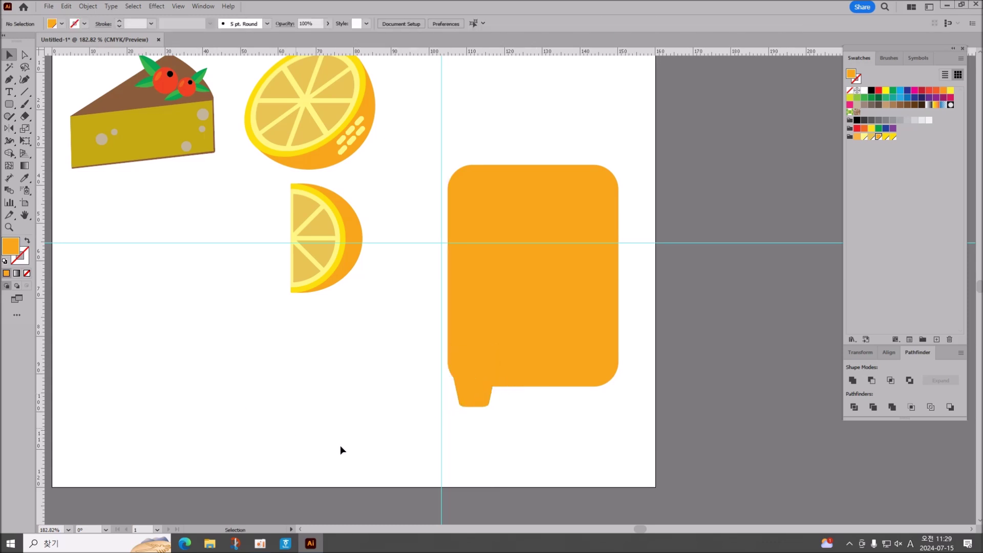
Step: Delete the horizontal guide crossing the large rectangle
left_click(441, 461)
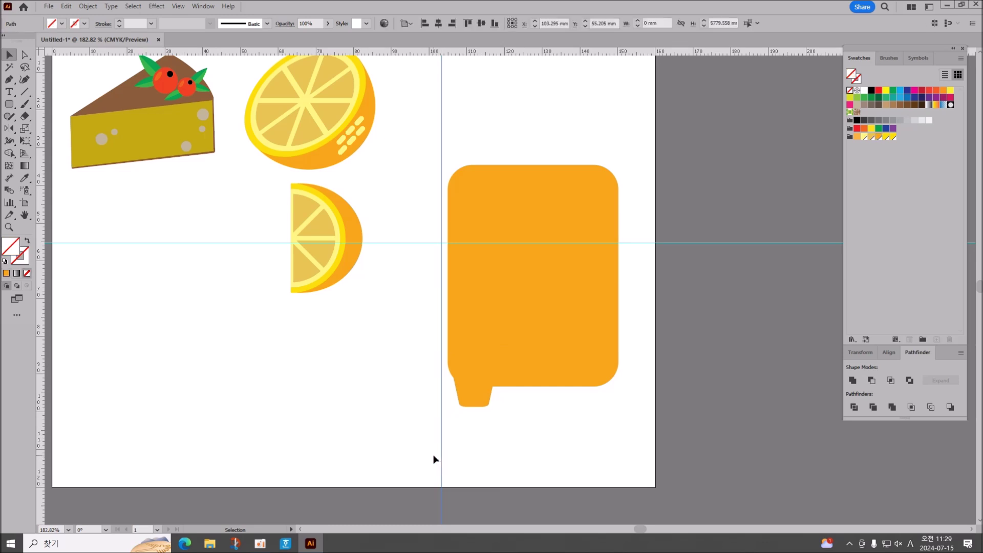
left_click(406, 243)
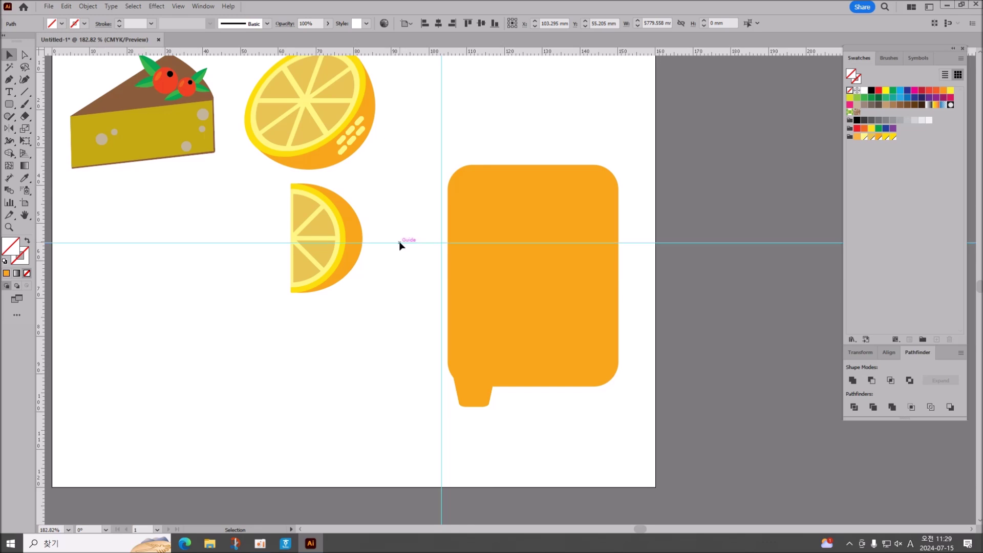
key("Delete")
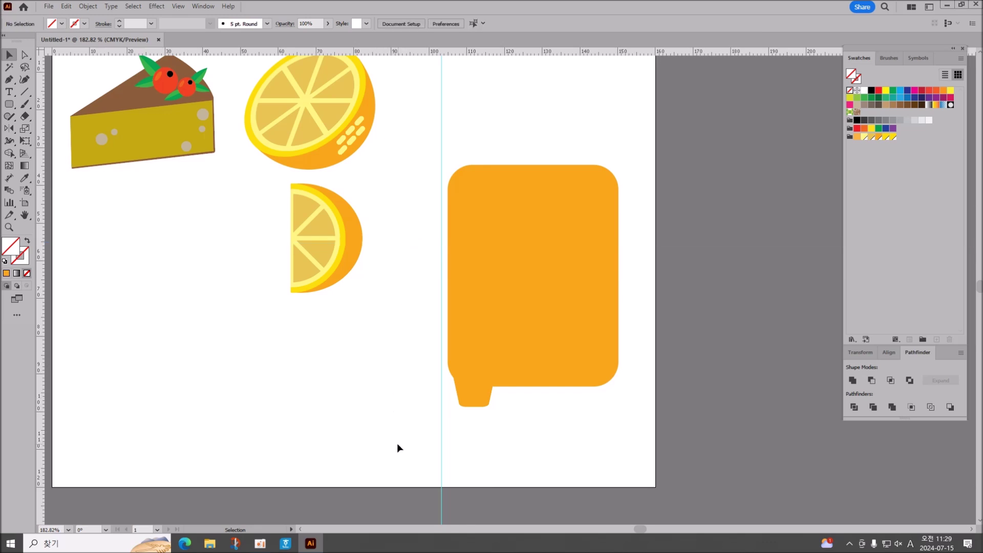
Step: Draw a rounded rectangle about 12.9 by 18.9 mm below the half orange slice and fill it with orange FAA61A
left_click(9, 104)
left_click_drag(202, 293, 251, 363)
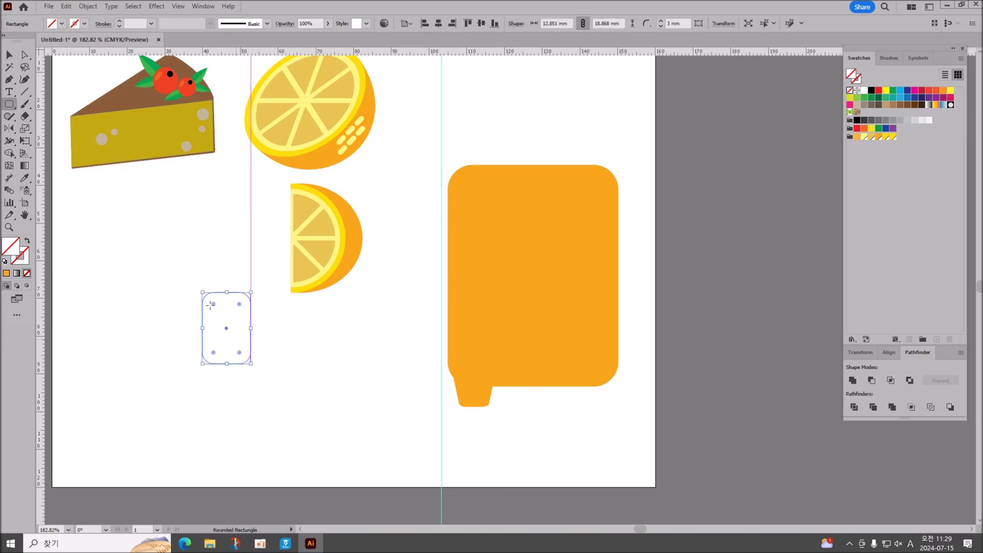
left_click(6, 273)
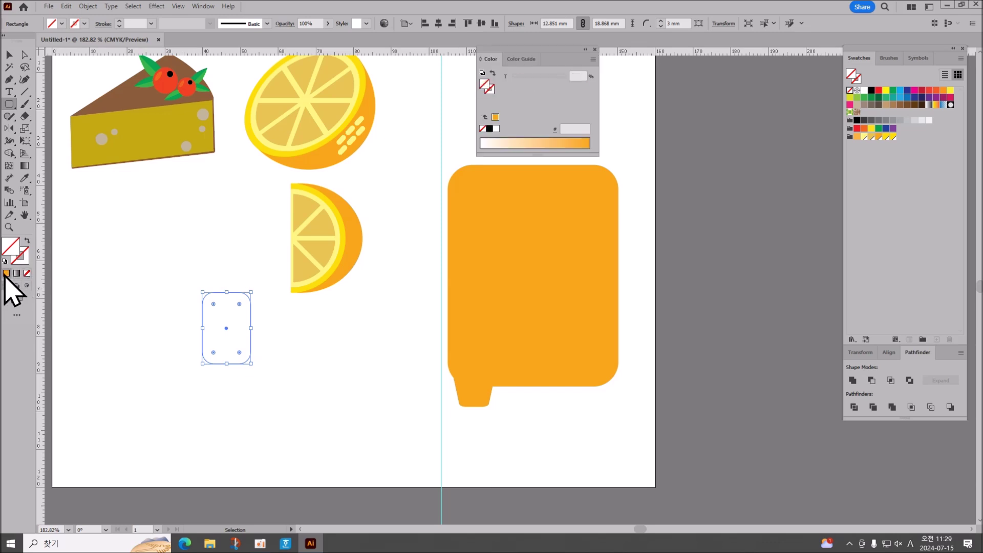
Step: Move the small rounded rectangle onto the large rectangle's bottom edge beside the tapered foot, narrow it to about 11.4 mm, and close the color settings
left_click(9, 54)
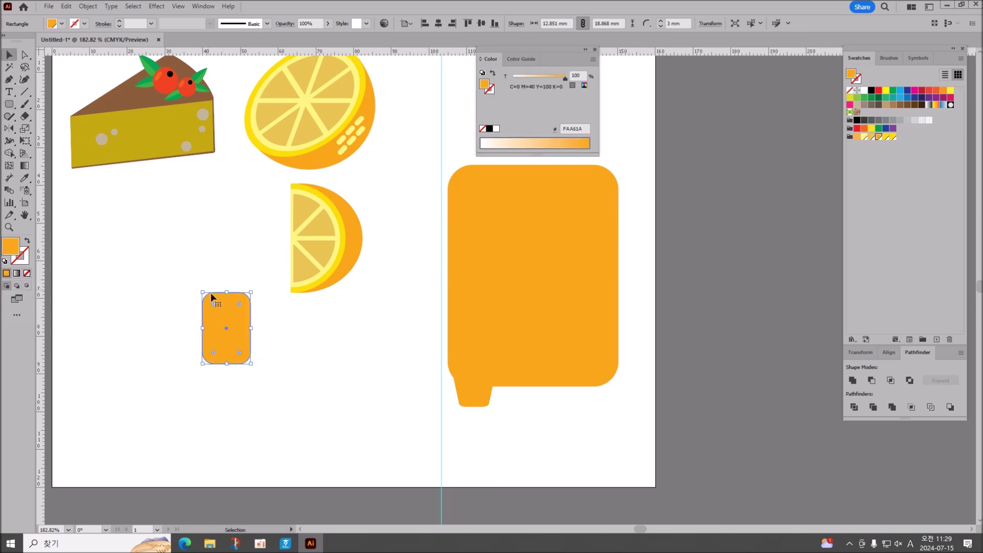
left_click_drag(220, 315, 506, 355)
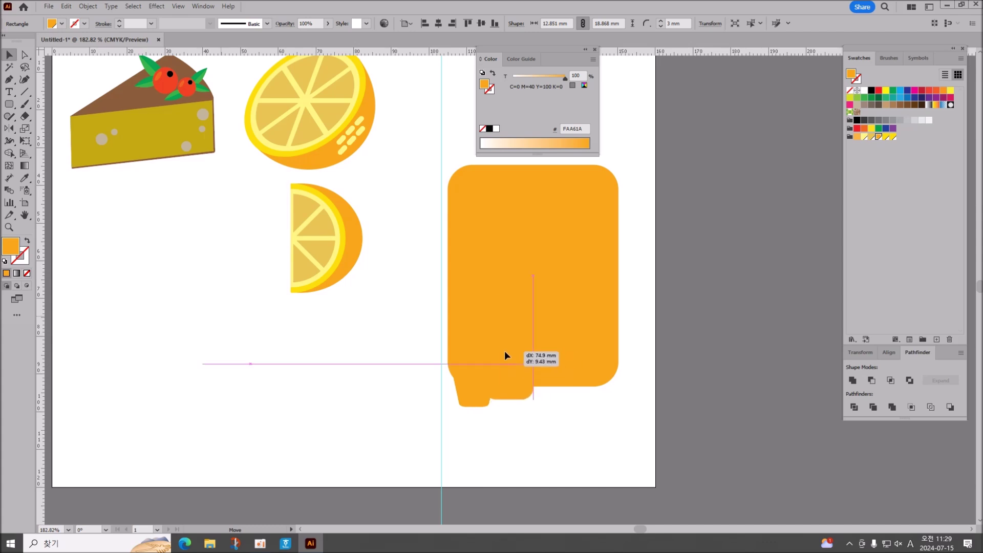
left_click_drag(502, 349, 513, 379)
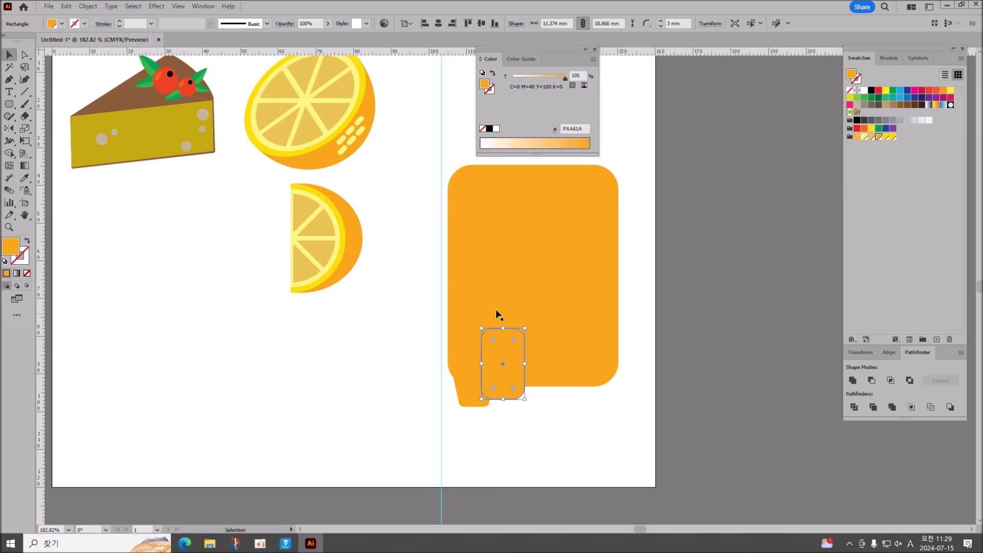
left_click(595, 50)
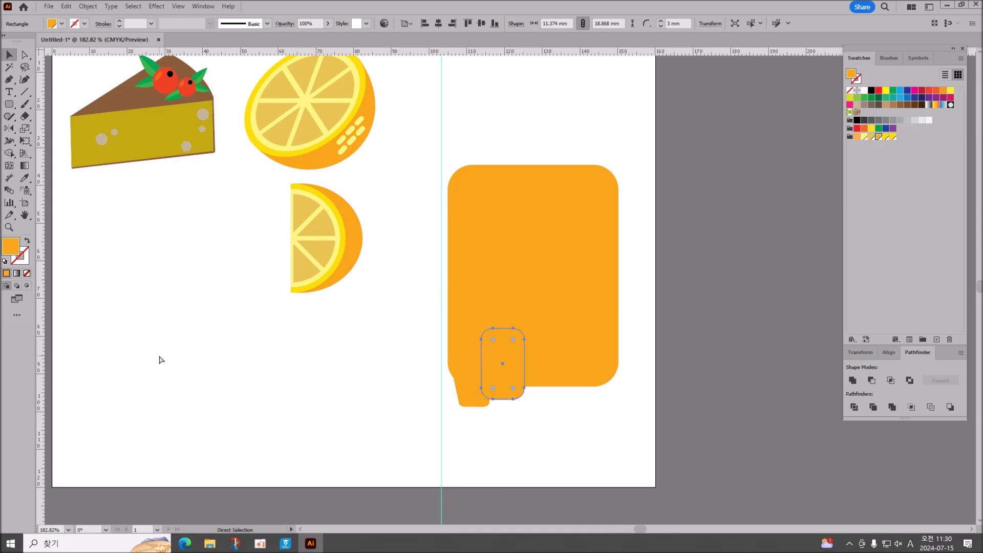
Step: In outline view, move the vertical guide to the large rectangle's center point, and return to the preview
key("ctrl+y")
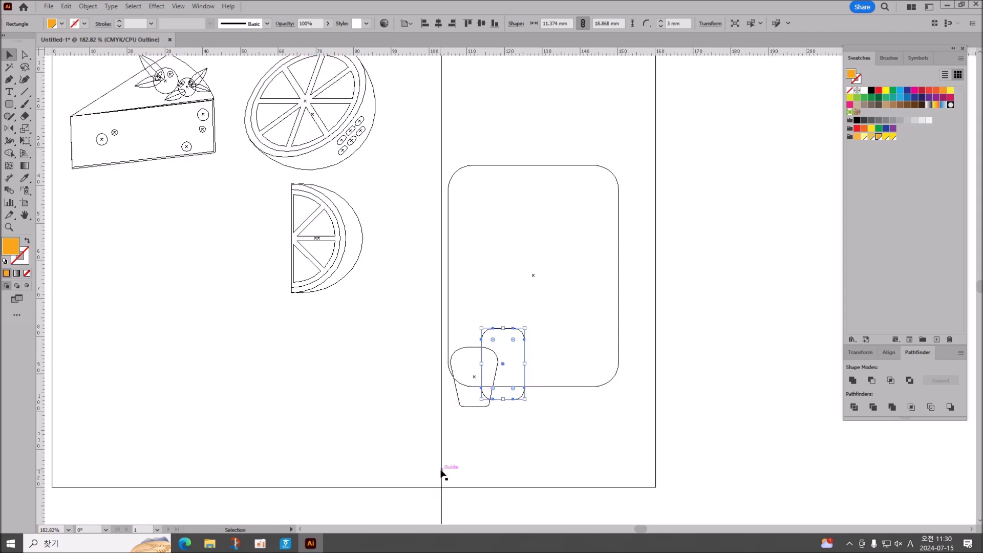
left_click_drag(442, 470, 533, 474)
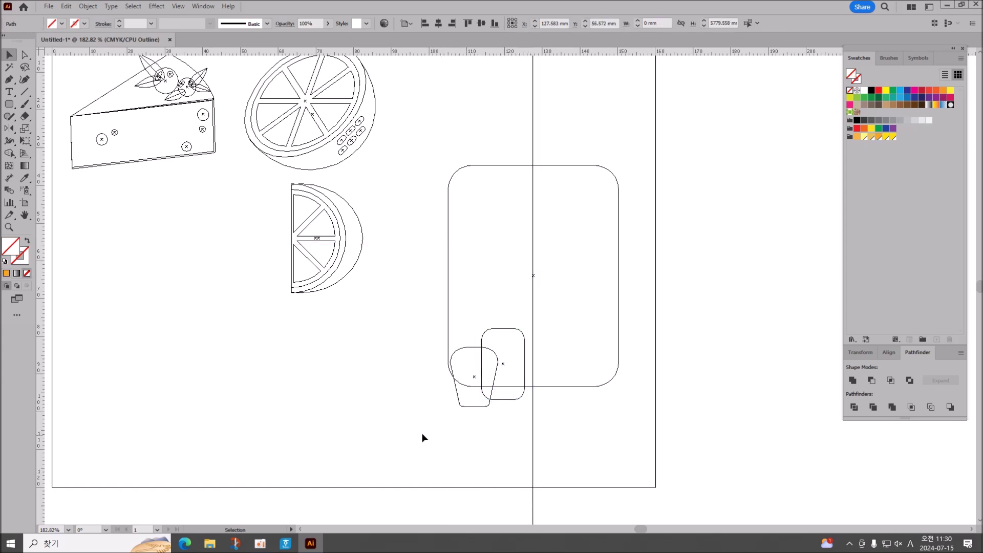
key("ctrl+y")
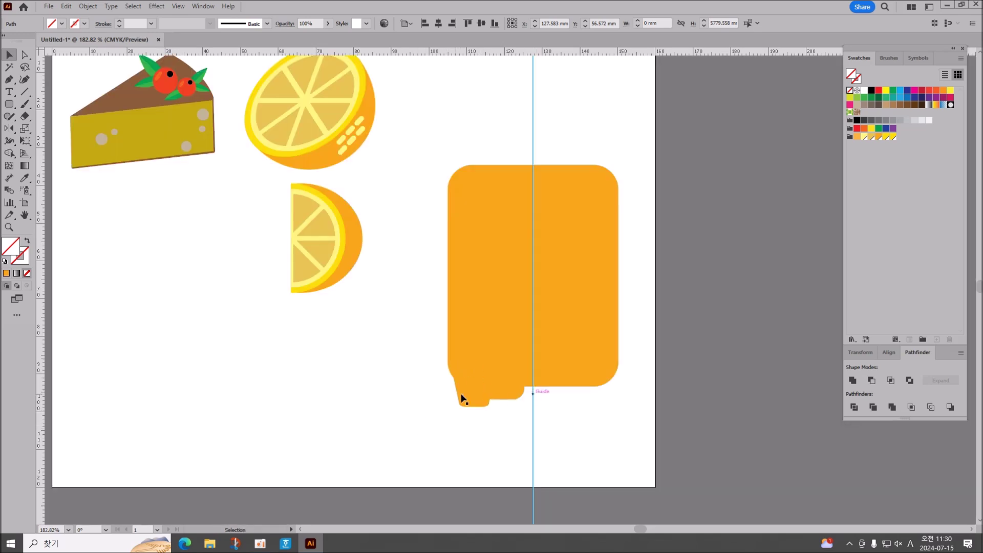
Step: Nudge the tapered foot and the small rounded rectangle together slightly down and left to meet the large rectangle's left edge, and deselect them
left_click_drag(433, 392, 540, 404)
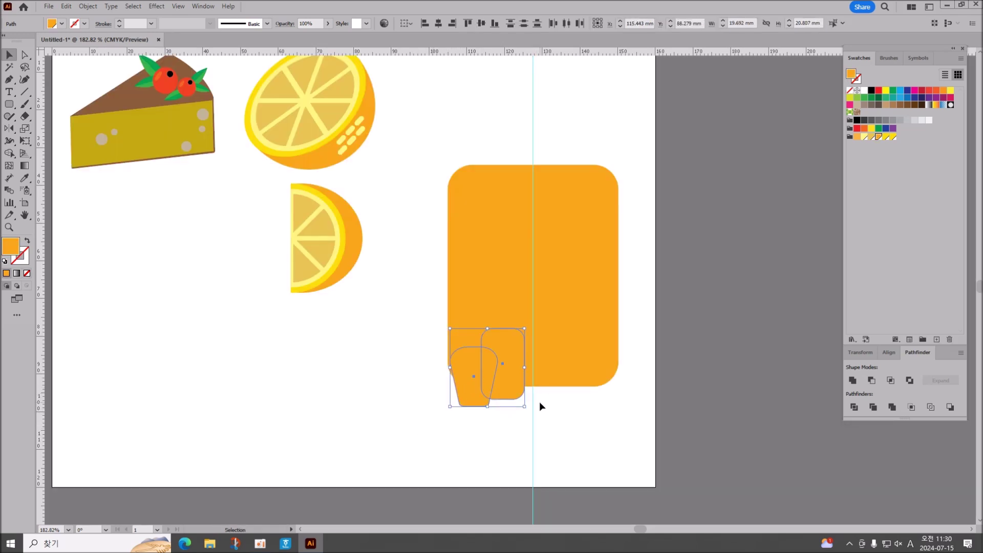
key("Down")
key("Down")
key("Down")
key("Left")
key("Up")
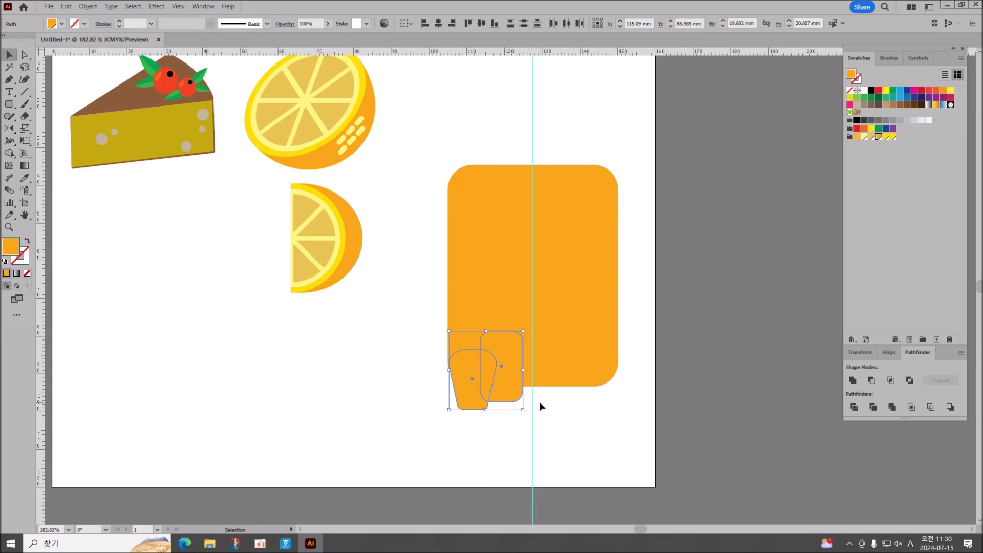
key("Down")
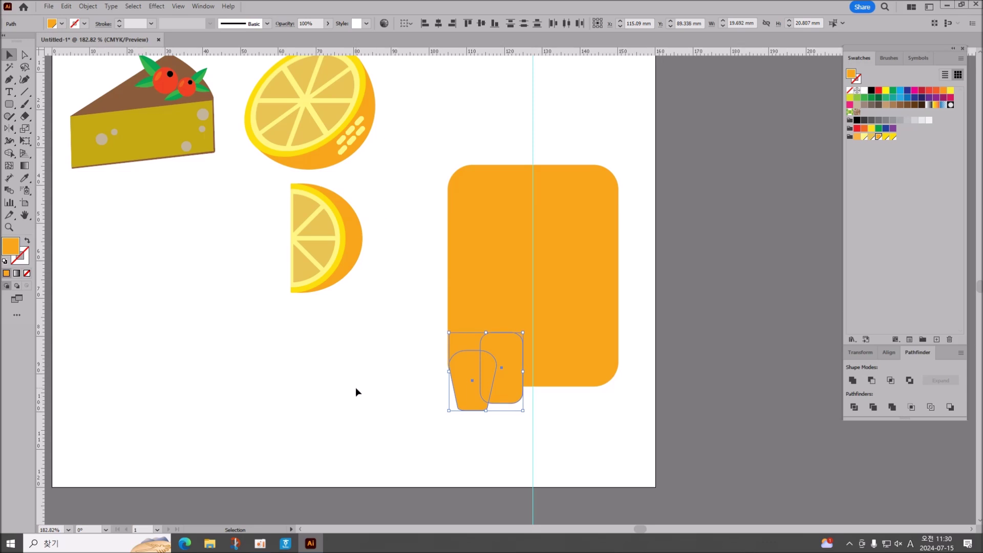
left_click(355, 387)
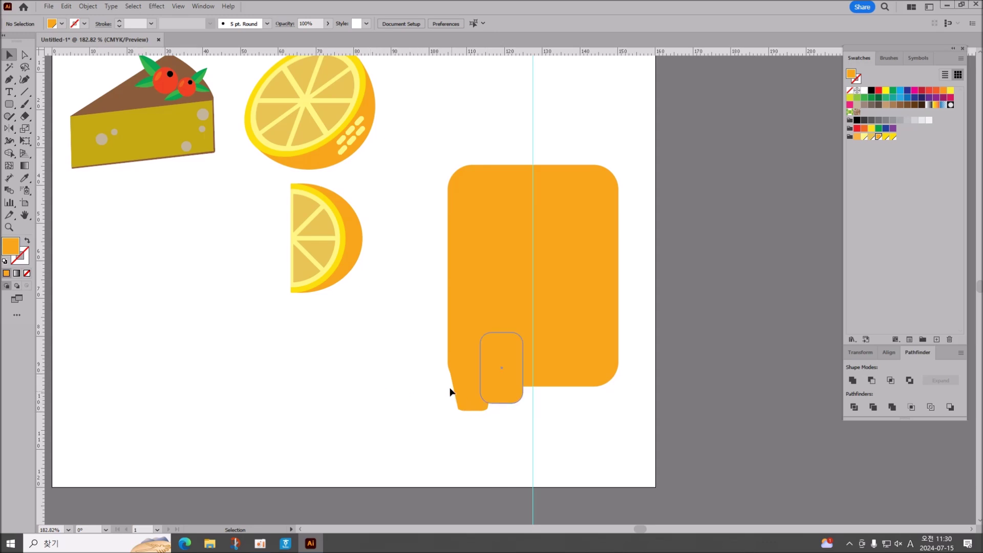
Step: Reflect a copy of the tapered foot and small rounded rectangle vertically across the center guide, and deselect it
left_click_drag(431, 387, 499, 421)
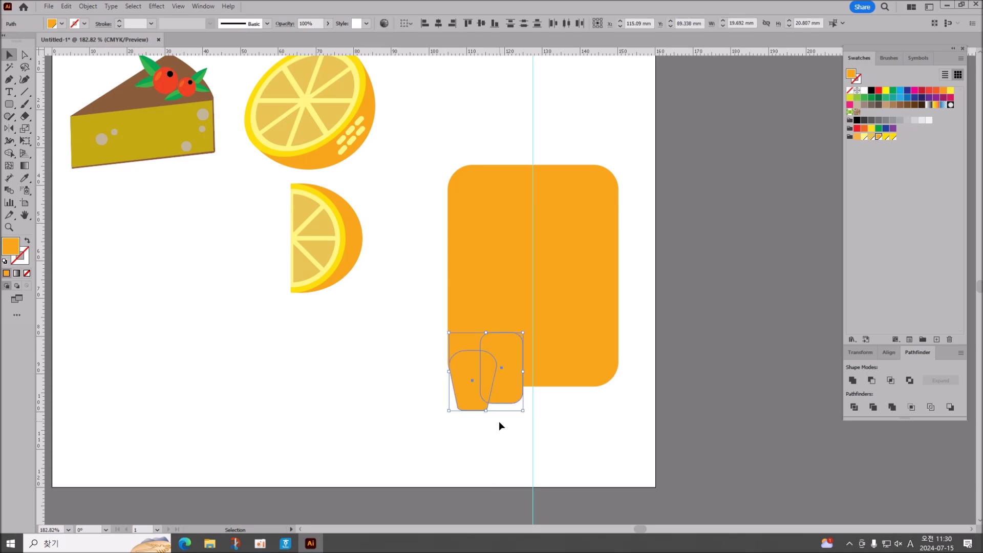
left_click(9, 128)
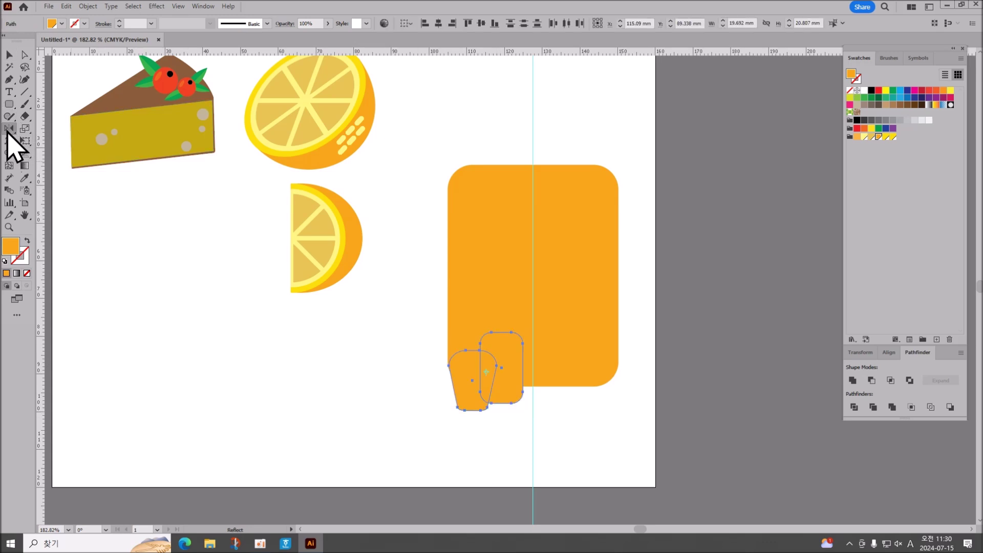
left_click(533, 390, "alt")
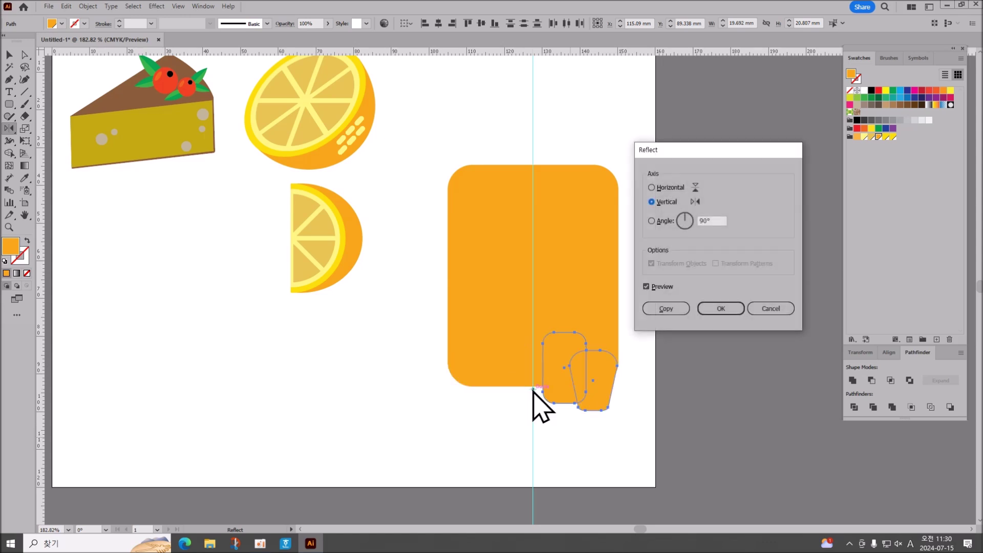
left_click(671, 308)
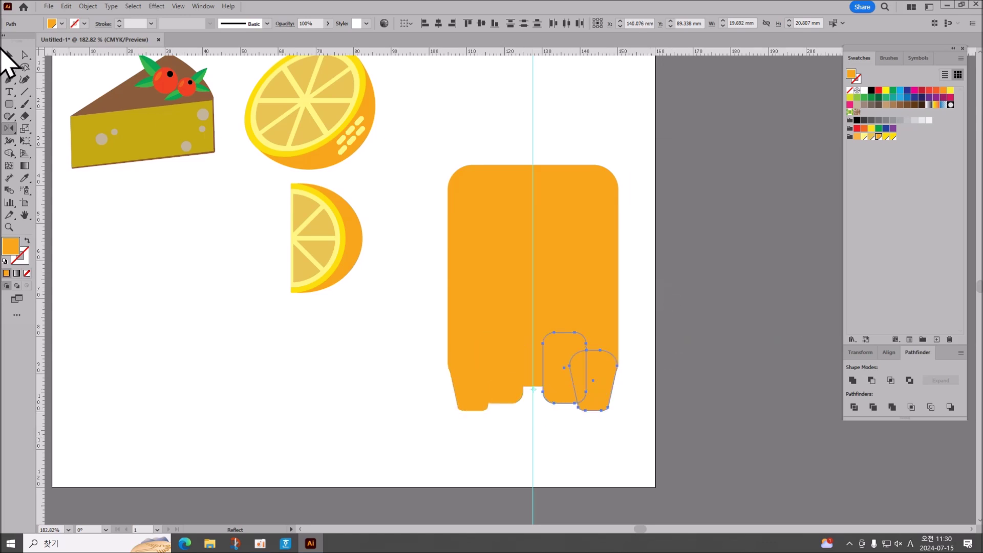
left_click(10, 54)
left_click(380, 454)
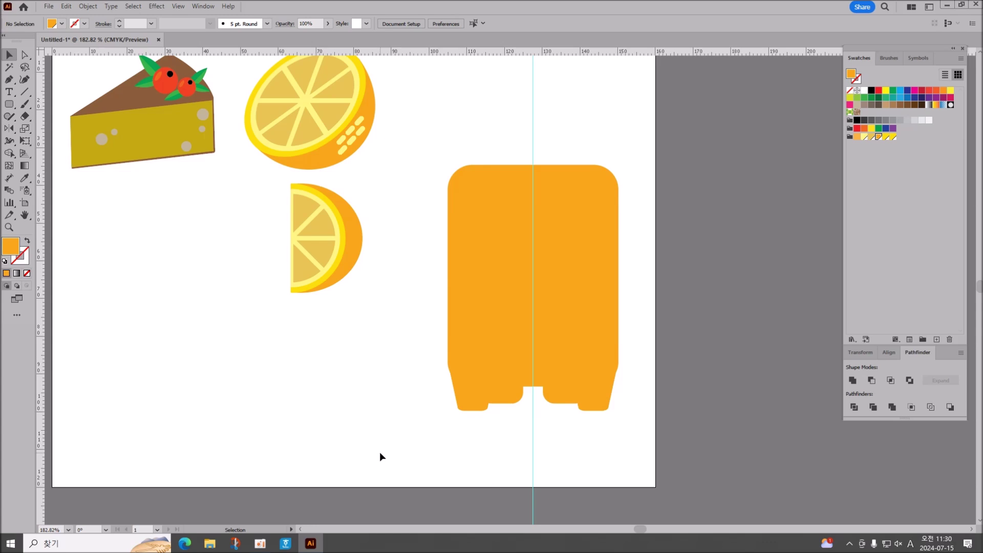
Step: Delete the vertical guide and unite the large rectangle with the four foot shapes into one body
left_click(533, 480)
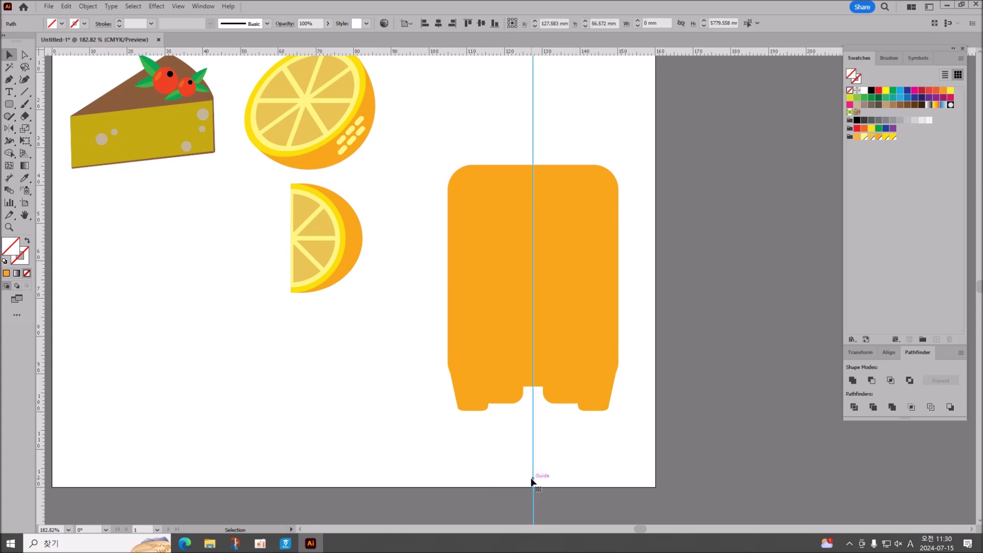
key("Delete")
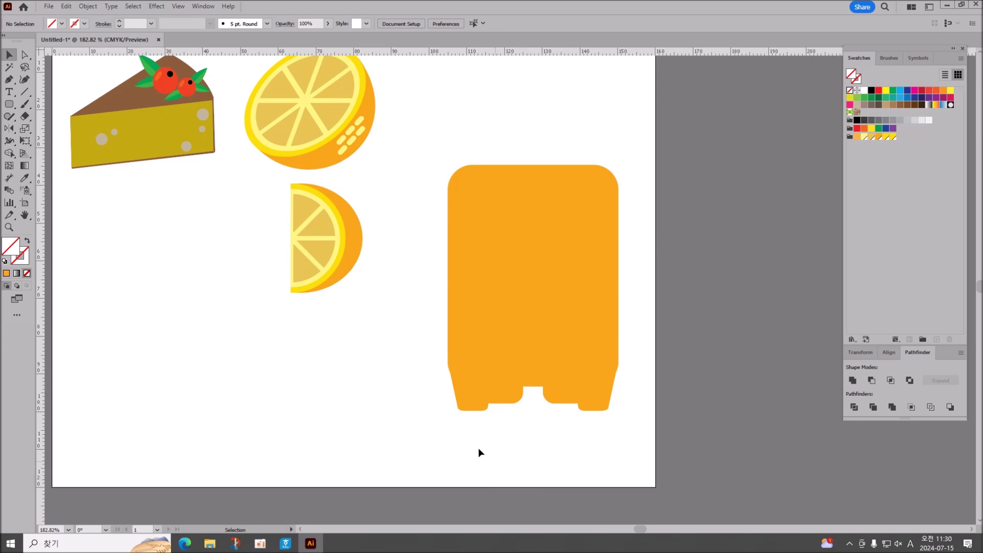
left_click_drag(422, 349, 640, 443)
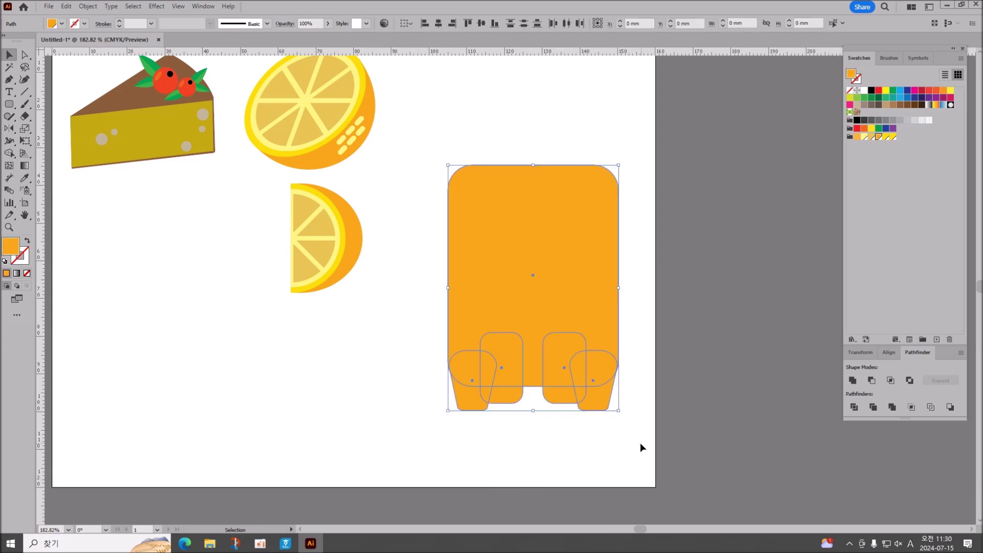
left_click(853, 381)
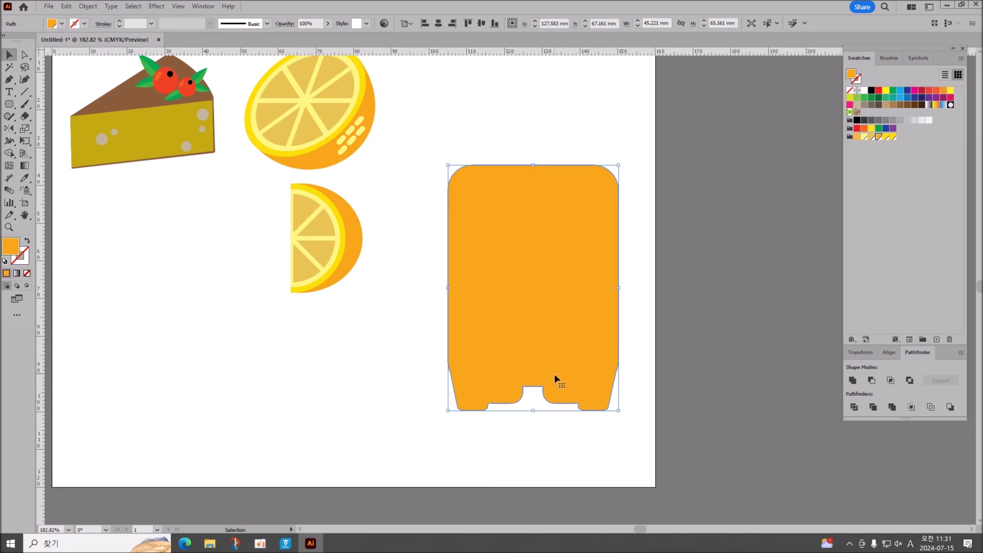
left_click(502, 428)
Step: Round the two upper inner corners of the body's bottom notch to a radius of about 1.5 mm
left_click(25, 55)
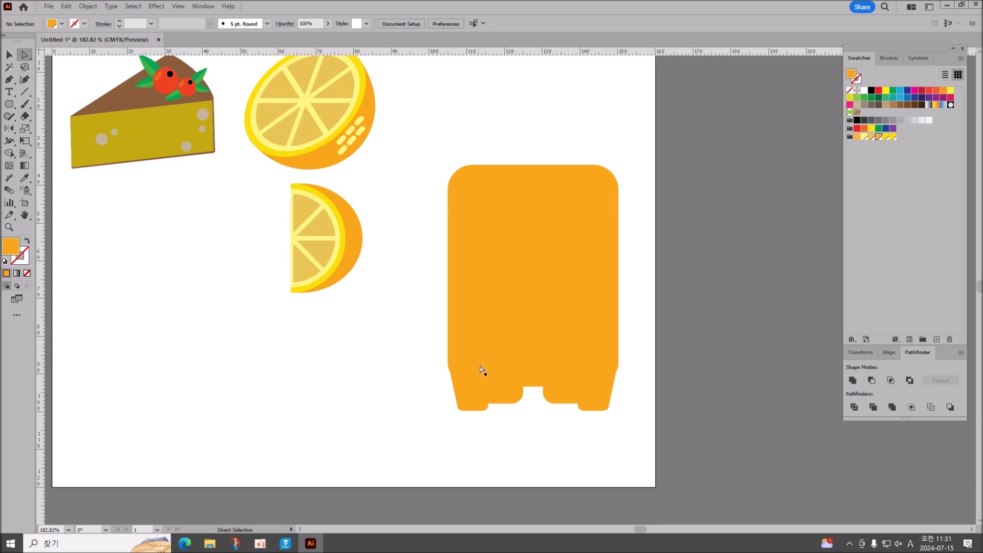
left_click(523, 388)
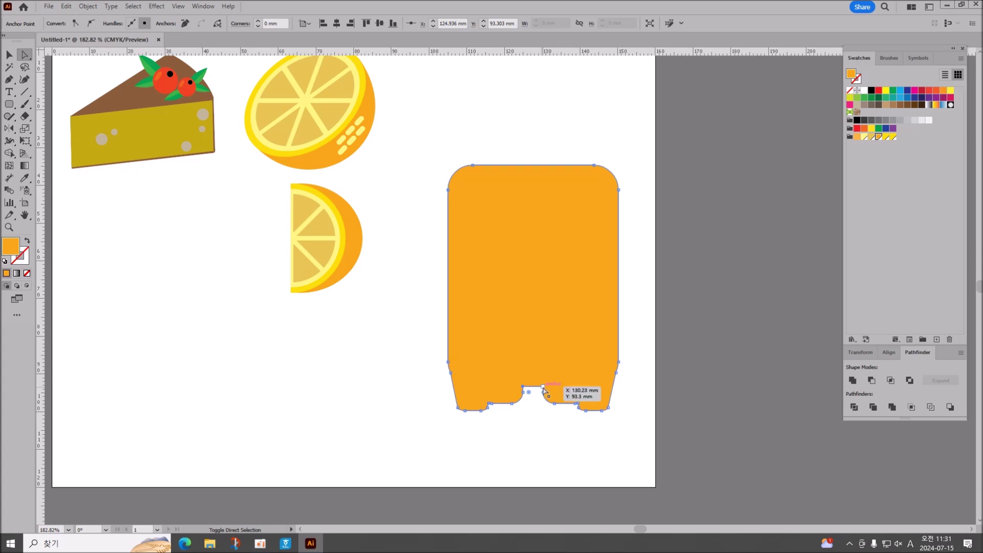
left_click(544, 391)
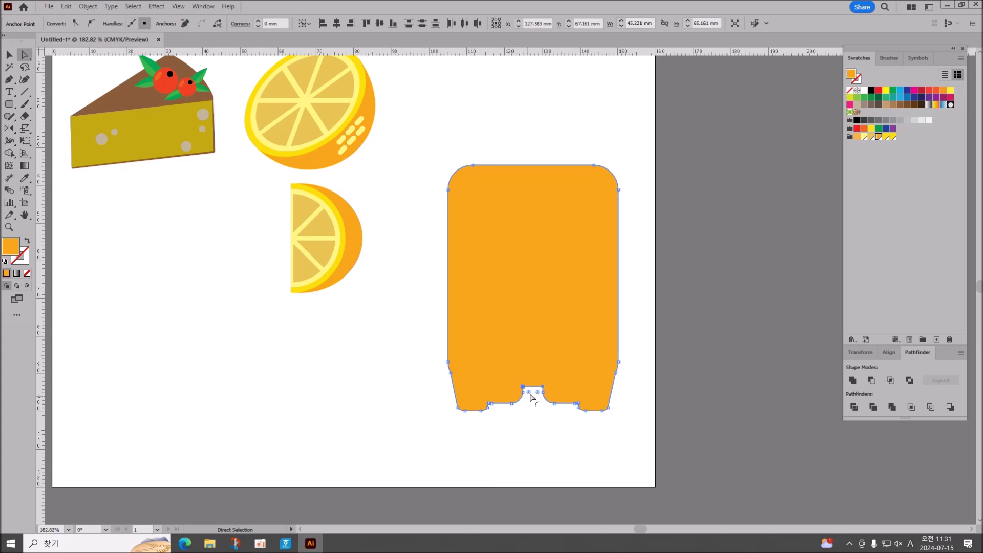
mouse_move(530, 395)
left_mouse_down()
mouse_move(539, 407)
mouse_move(535, 395)
left_mouse_up()
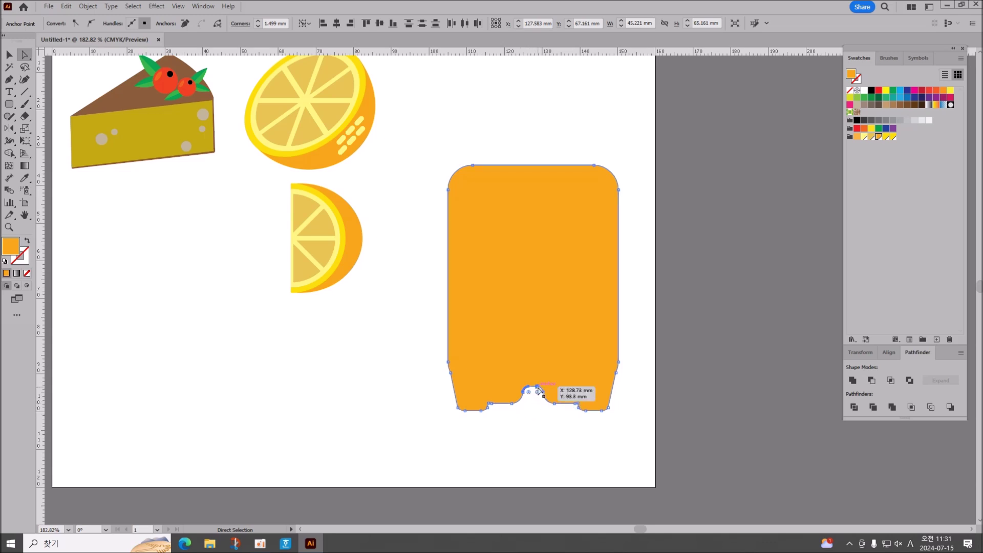
left_click(533, 393, "ctrl")
left_click(534, 399)
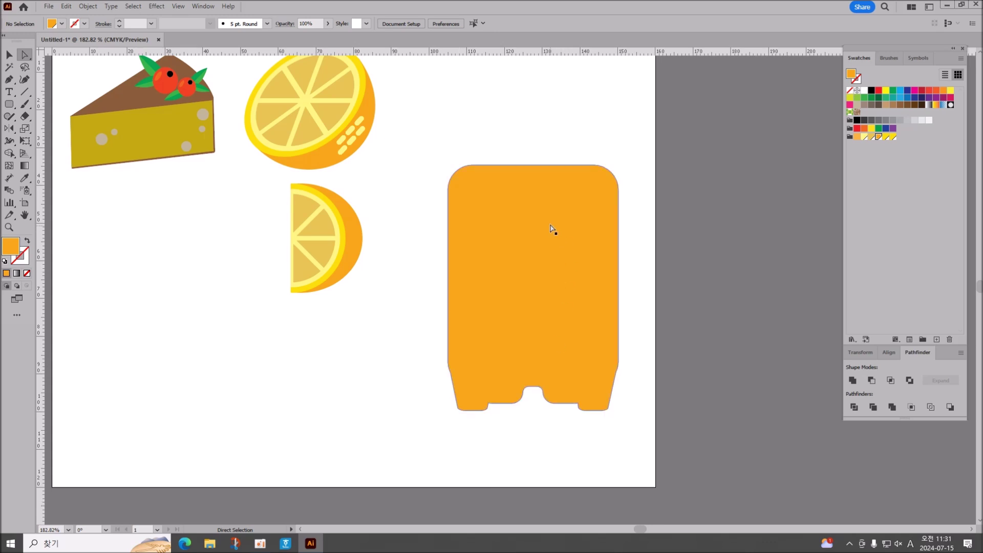
Step: Increase the rounding of the body's two top corners to a radius of about 12.7 mm
left_click_drag(435, 120, 611, 191)
left_click(538, 182)
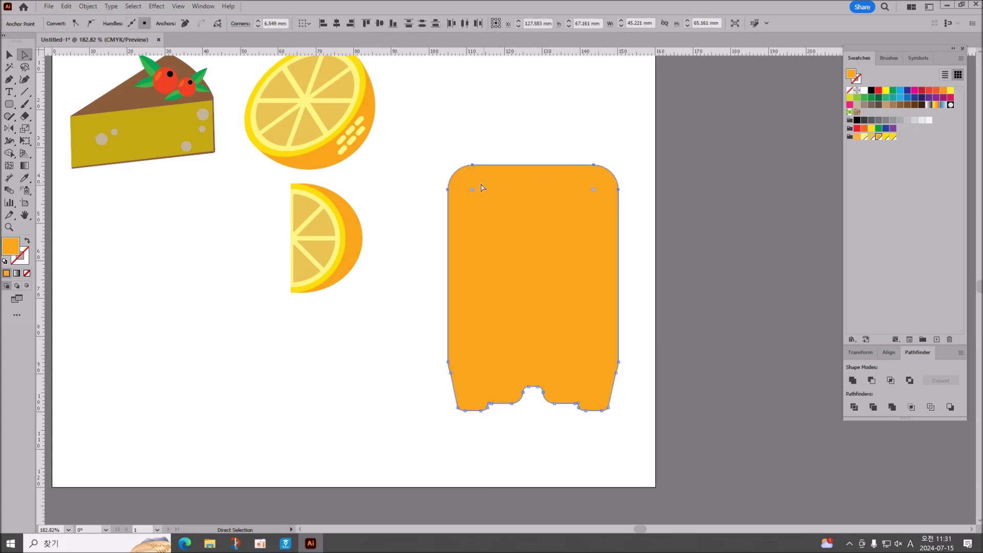
left_click_drag(472, 190, 519, 195)
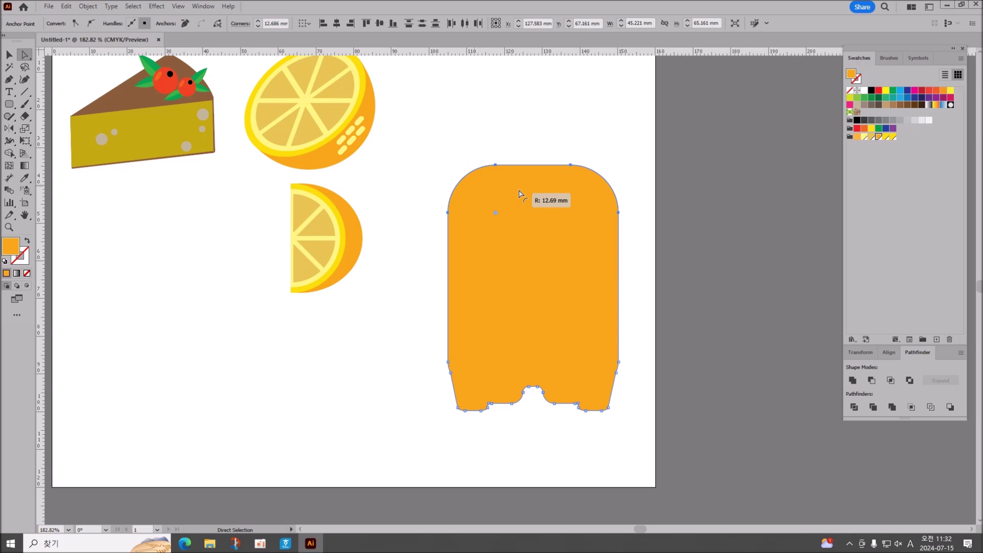
left_click_drag(520, 194, 521, 193)
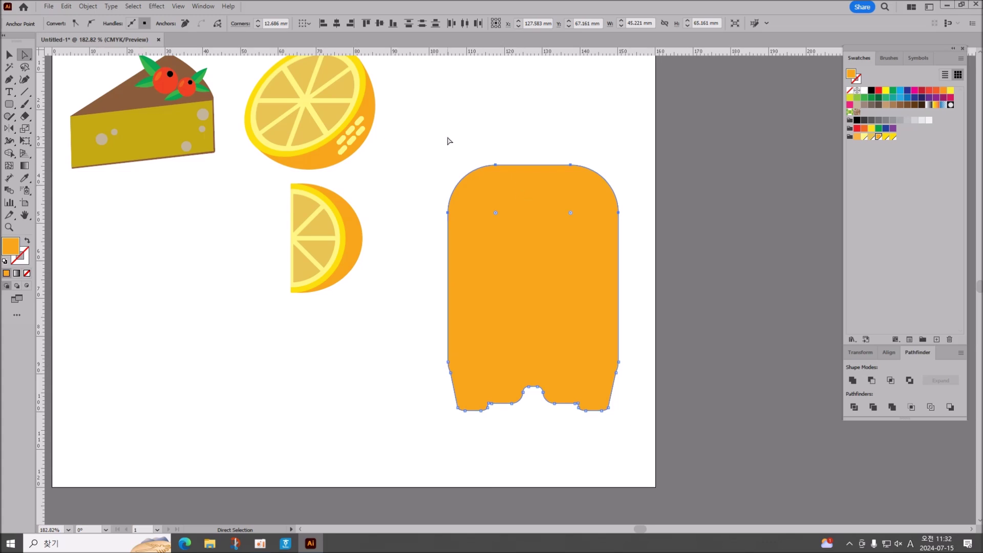
Step: Draw an orange rectangle about 35.8 by 9.1 mm over the body's top edge as a neck, and center it horizontally with the body
left_click(10, 104)
mouse_move(16, 104)
left_mouse_down()
mouse_move(32, 115)
mouse_move(50, 105)
left_mouse_up()
mouse_move(459, 141)
left_mouse_down()
mouse_move(472, 164)
mouse_move(602, 178)
mouse_move(602, 169)
left_mouse_up()
mouse_move(460, 158)
left_mouse_down()
mouse_move(476, 162)
mouse_move(468, 163)
left_mouse_up()
left_click_drag(534, 169, 534, 176)
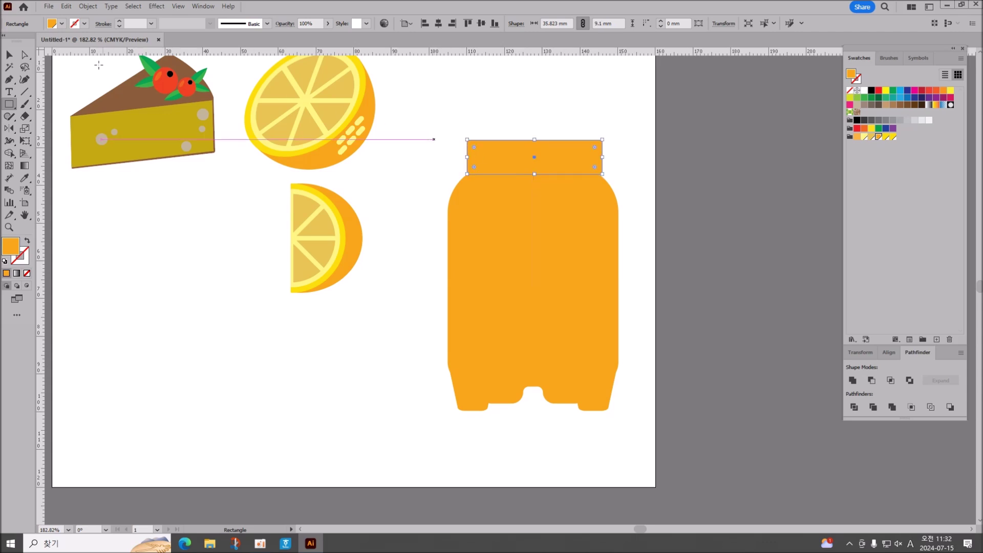
left_click(10, 55)
left_click(608, 237, "shift")
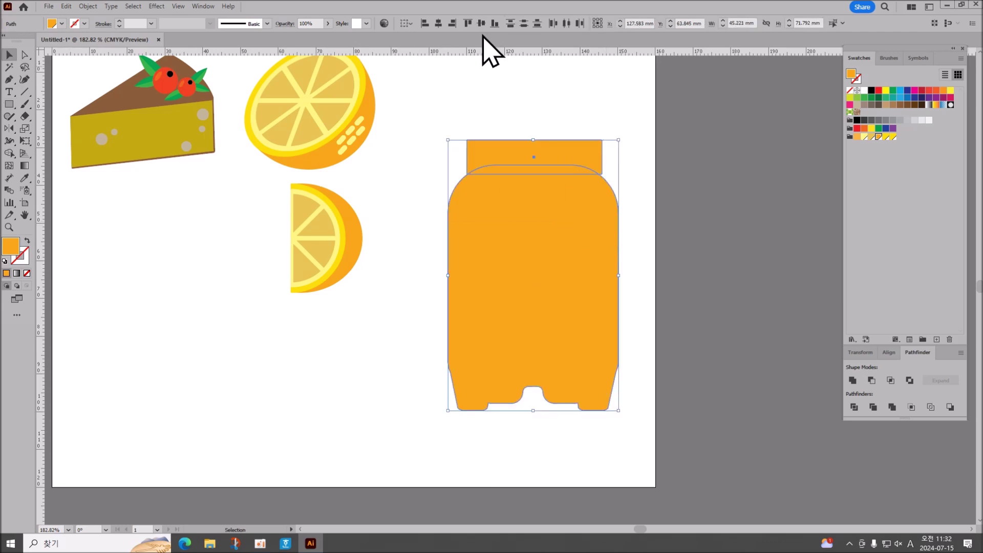
left_click(488, 136)
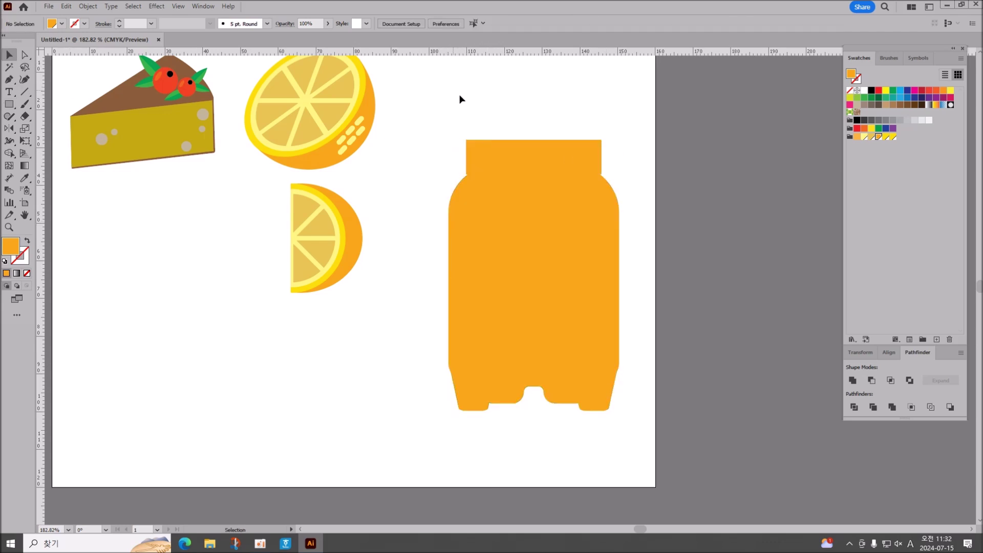
Step: Narrow the neck rectangle to about 35 mm and nudge it slightly down onto the body
left_click(565, 149)
left_click_drag(603, 158, 600, 159)
left_click_drag(467, 158, 466, 159)
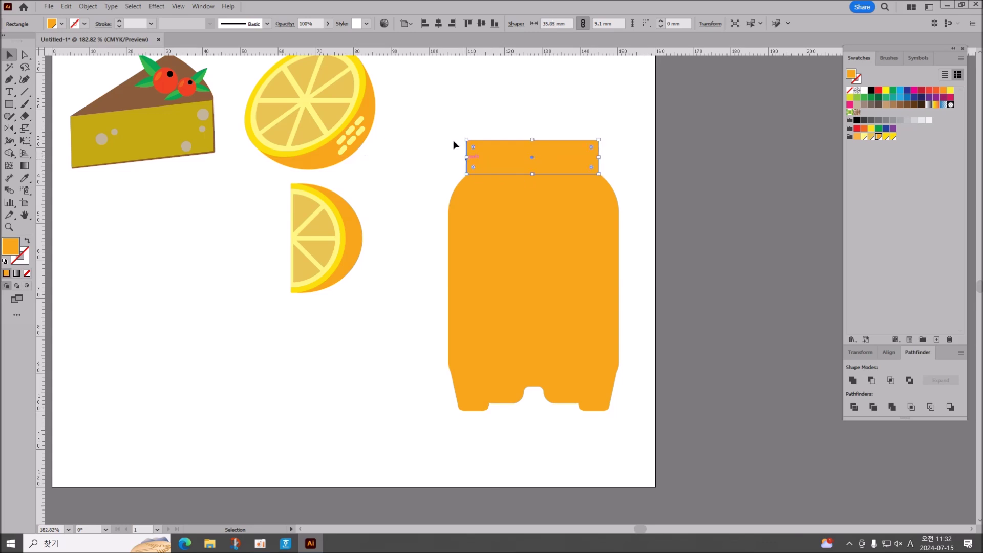
left_click(421, 195)
left_click(502, 159)
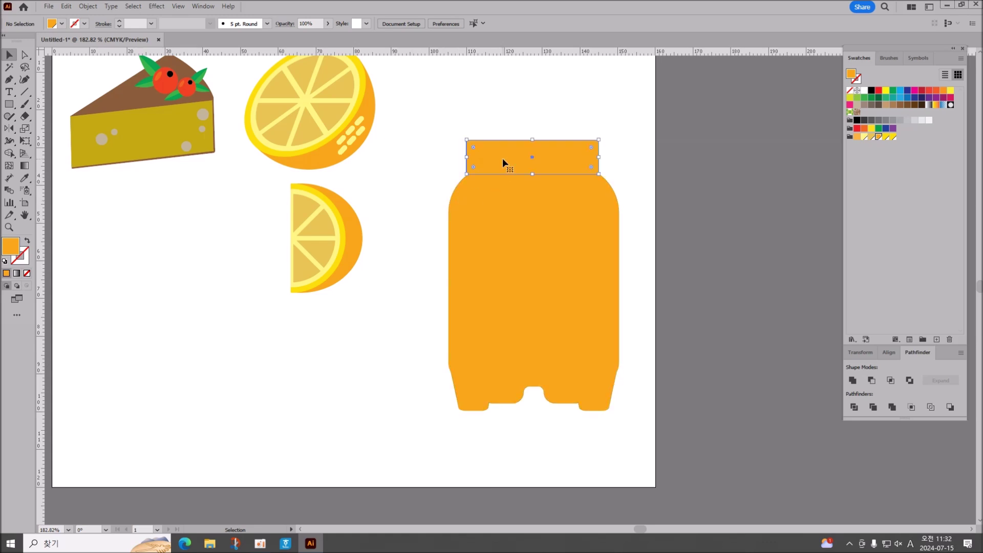
key("Down")
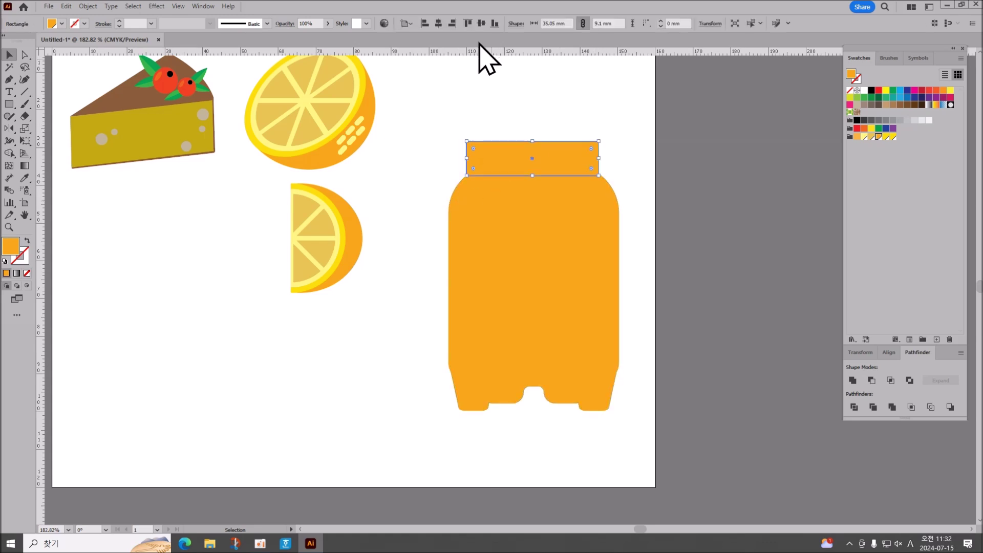
Step: Select the narrowed neck and the body, align their horizontal centers, and deselect them
key("ctrl+shift+bracketleft")
left_click_drag(484, 51, 545, 245)
key("v")
left_click_drag(479, 121, 531, 226)
left_click(440, 23)
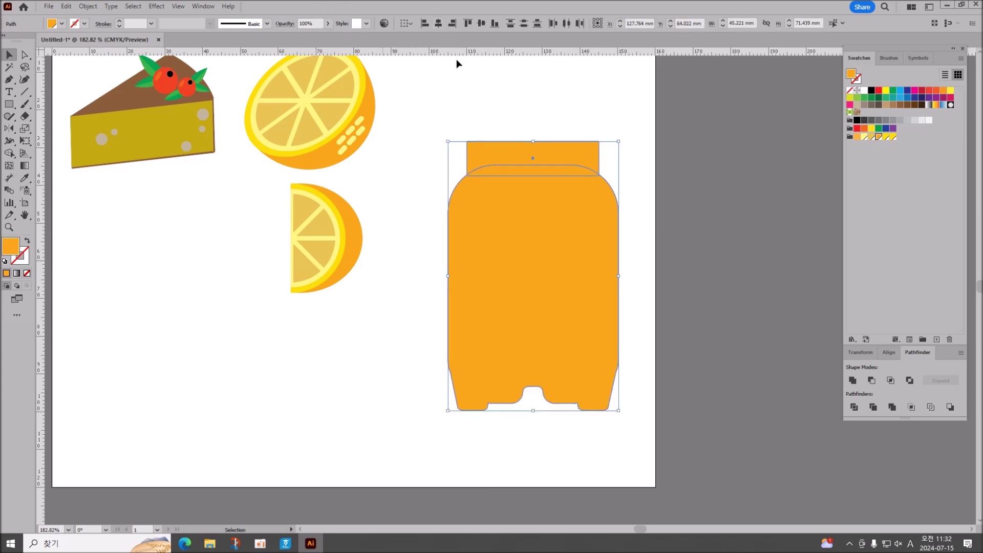
left_click(456, 88)
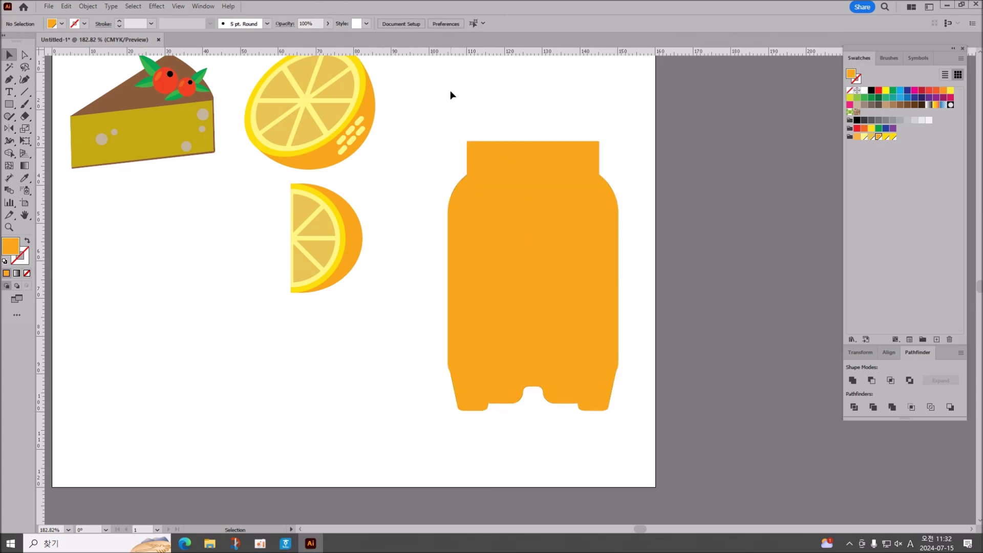